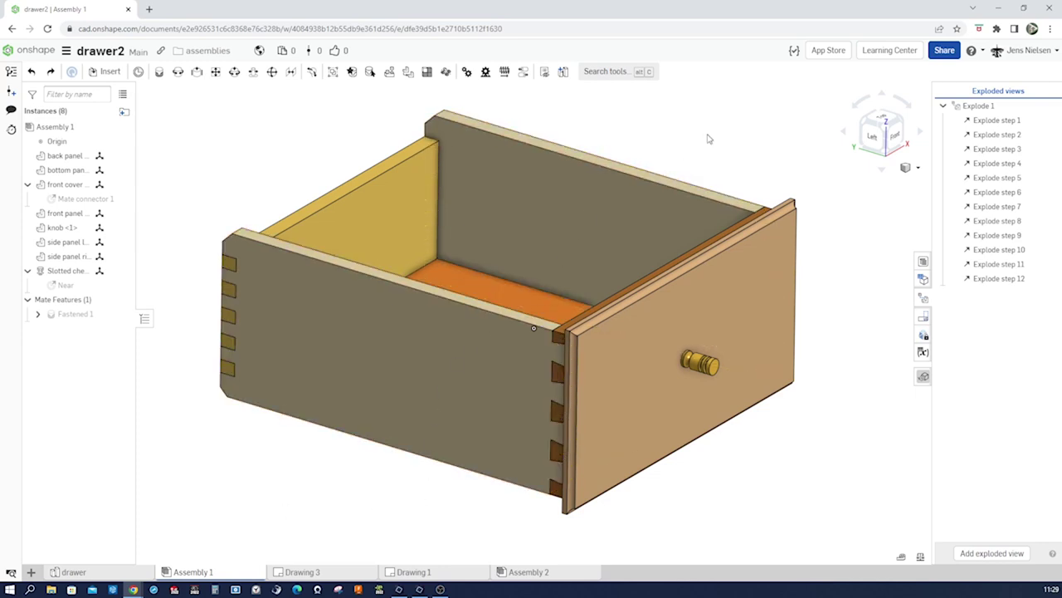
Inspect the assembled drawer, then expand it with its existing exploded view Explode 1.
scroll(708, 137, down, 3)
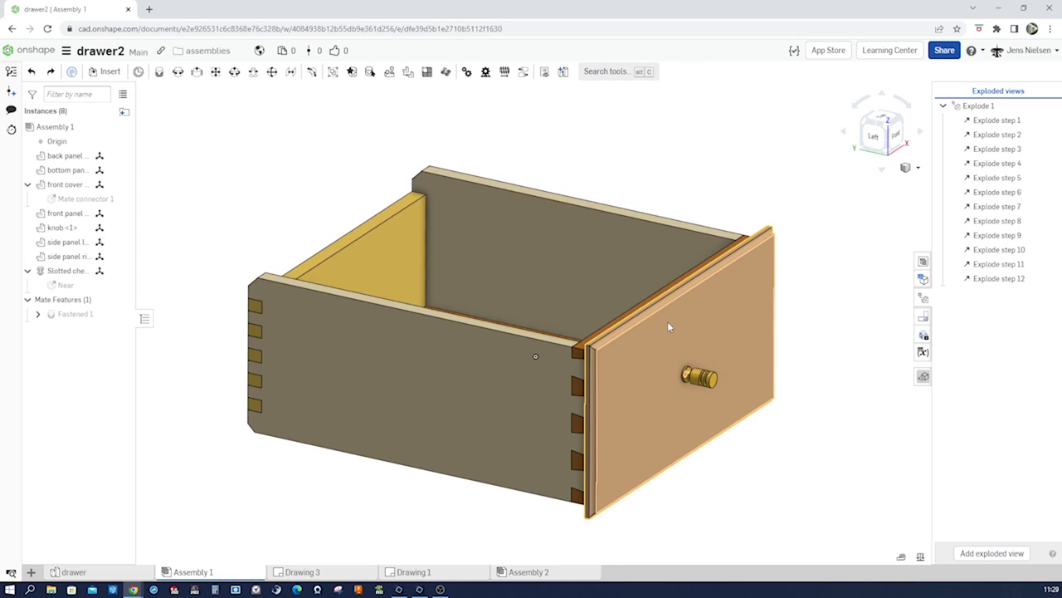
key(Up)
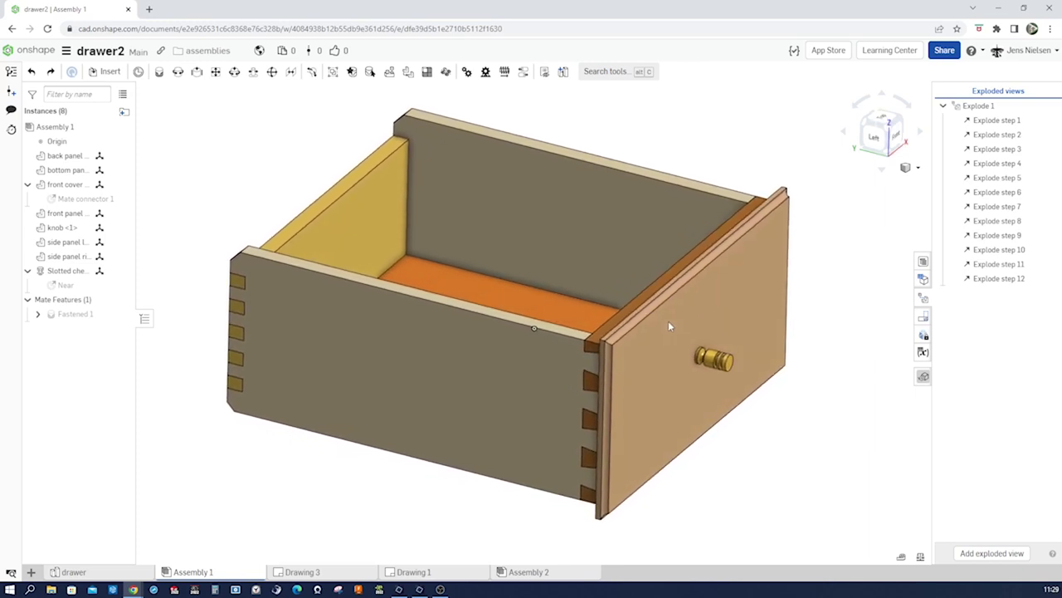
key(Up)
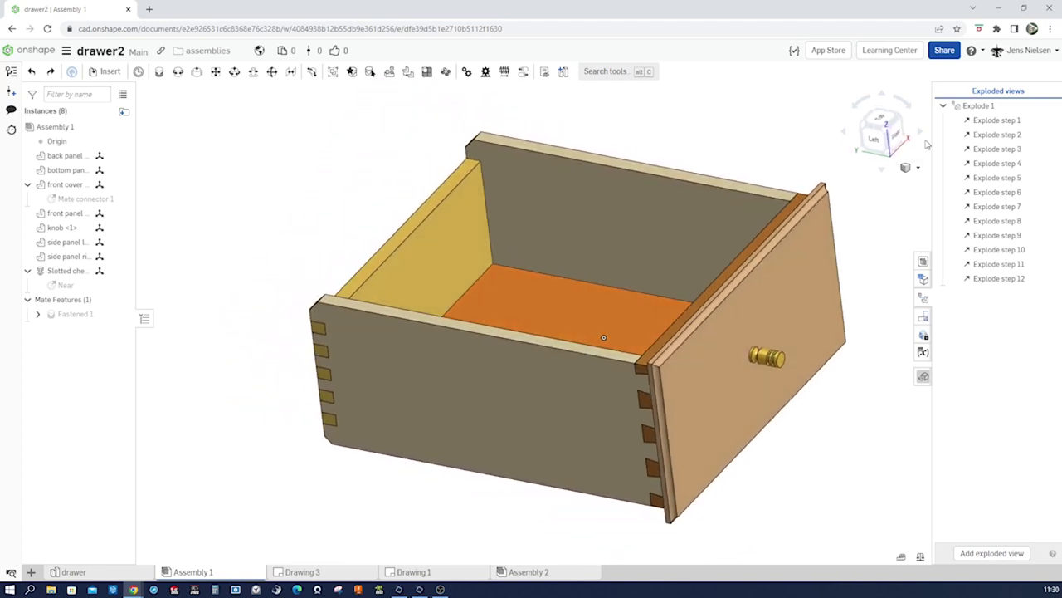
right_click(967, 106)
click(954, 120)
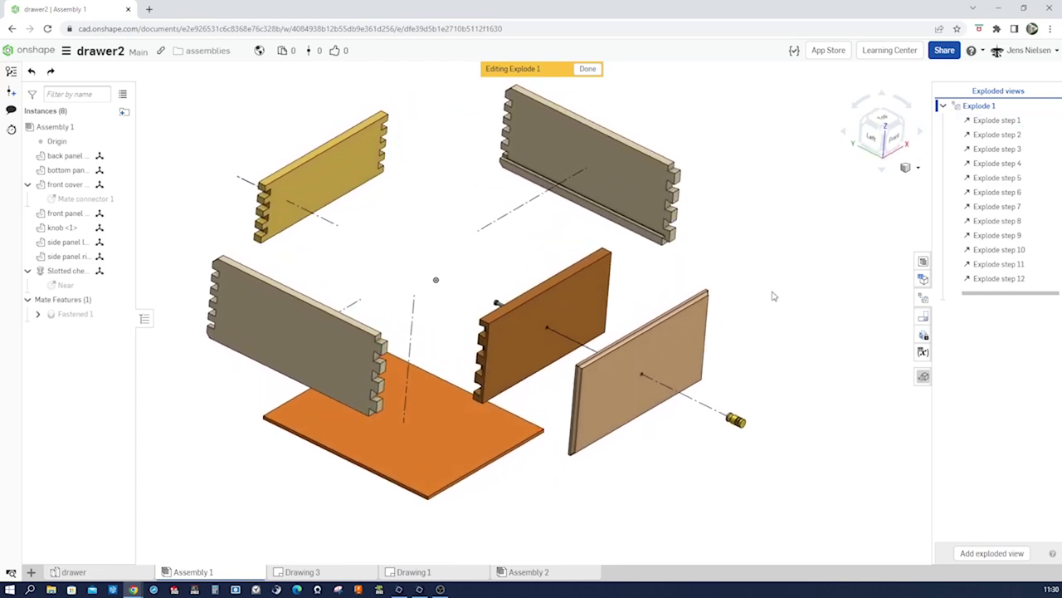
Examine the exploded drawer's dovetailed panels, bottom panel, screw, front cover and knob from several angles.
scroll(574, 313, up, 6)
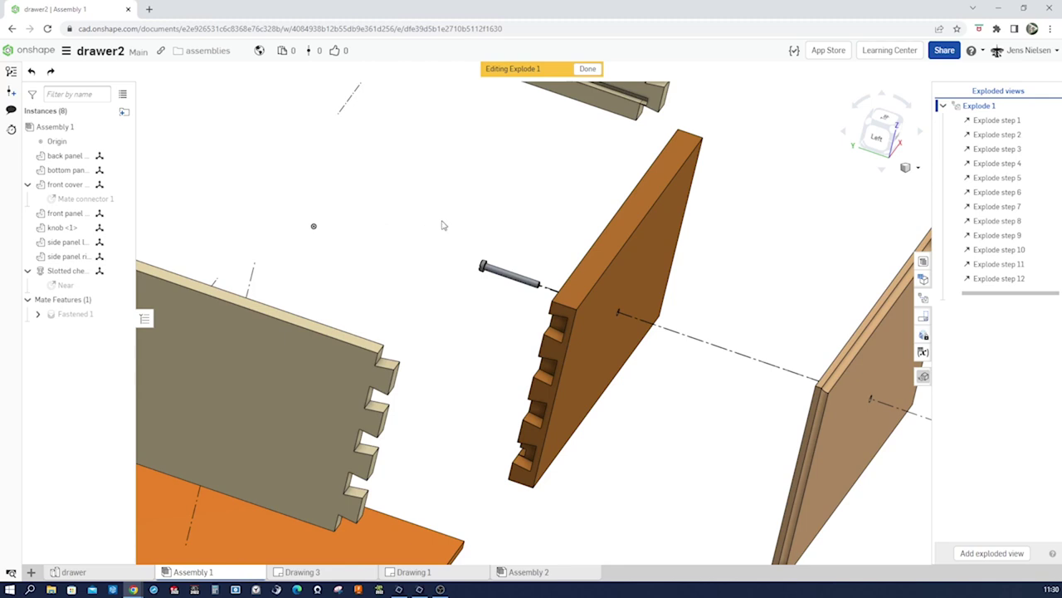
scroll(446, 224, down, 2)
scroll(452, 224, down, 3)
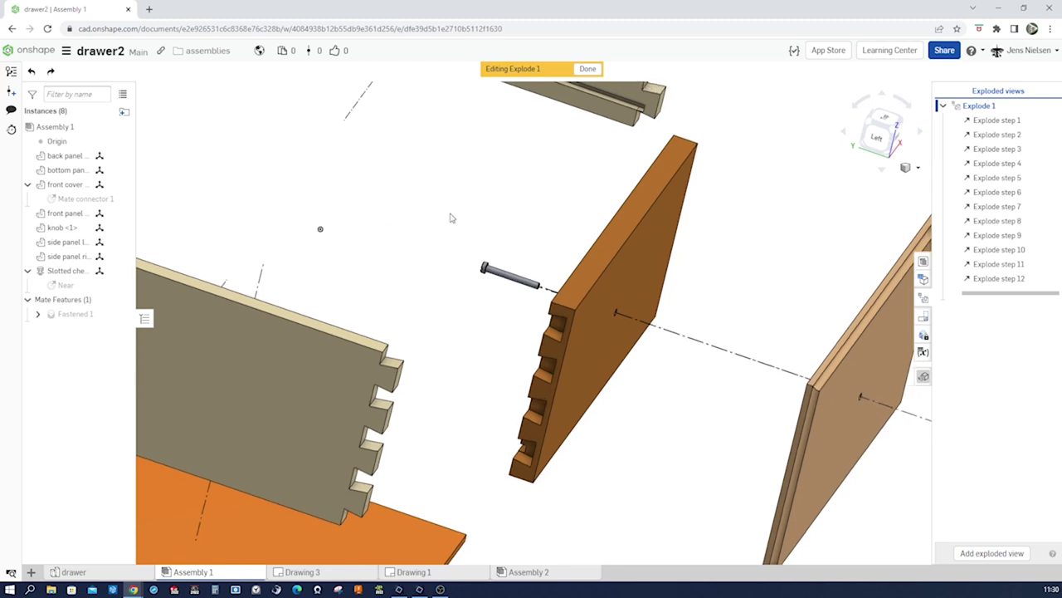
scroll(490, 275, down, 1)
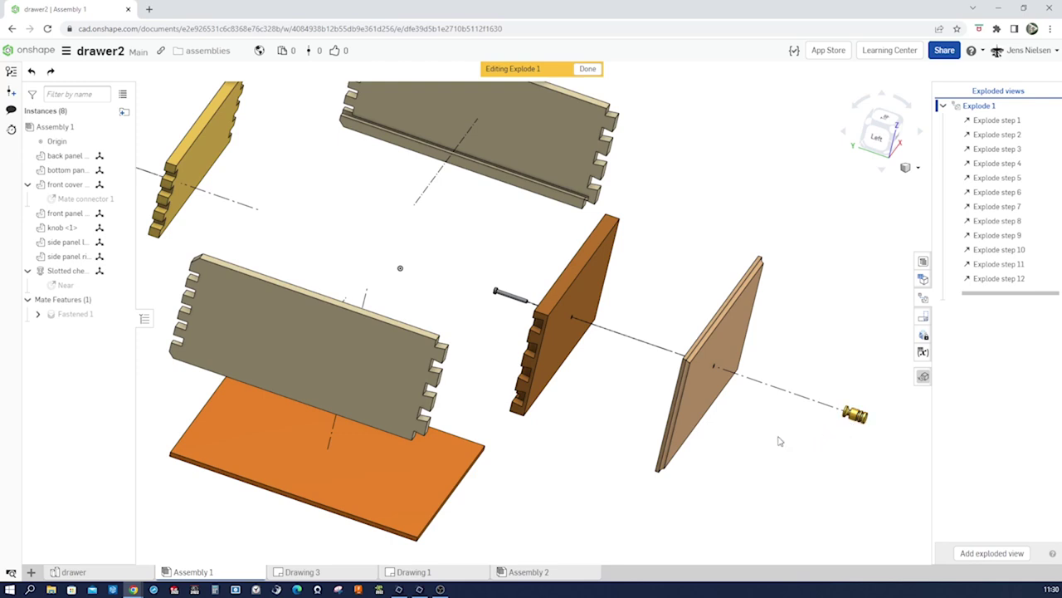
right_drag(614, 448, 612, 446)
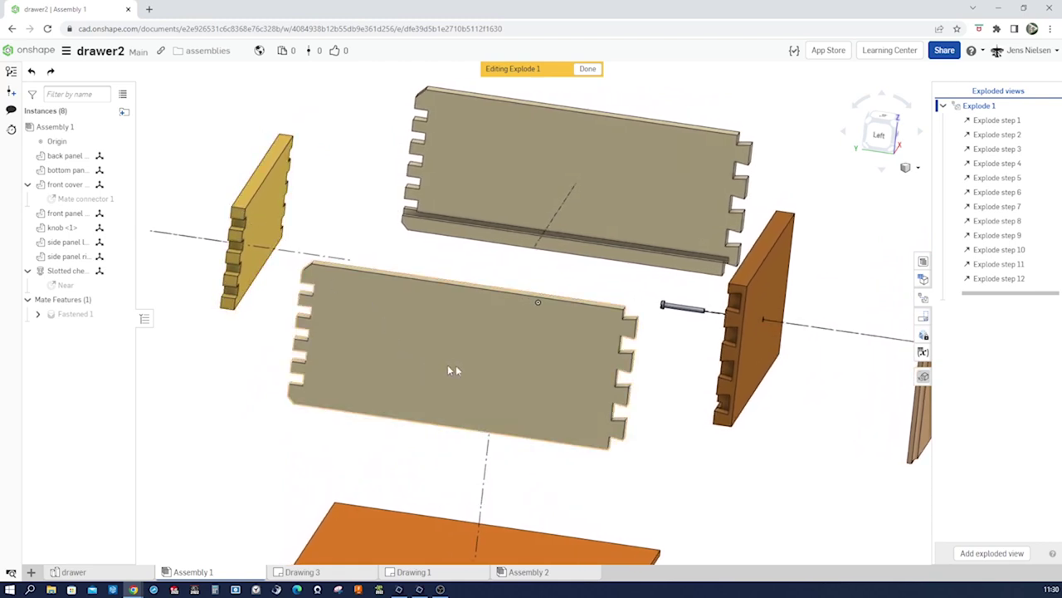
right_drag(777, 377, 747, 355)
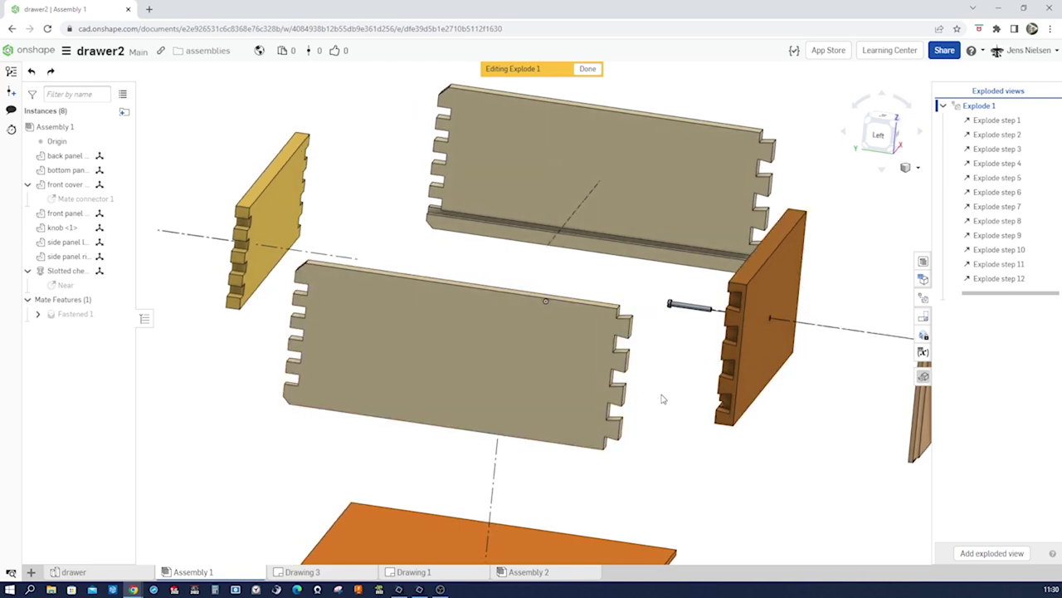
scroll(660, 400, down, 2)
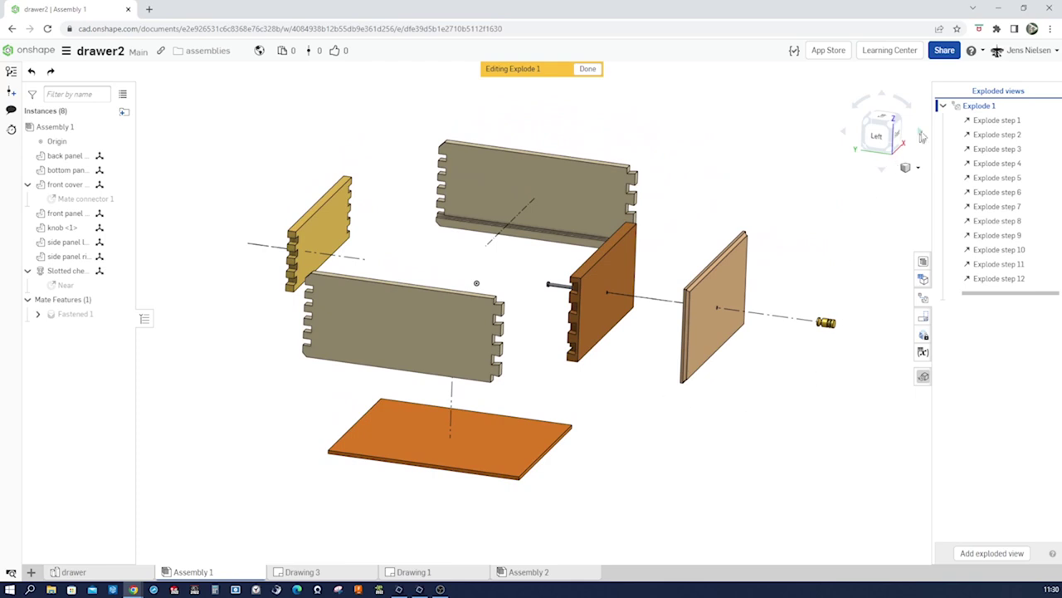
Finish editing the exploded view and switch to the empty Part Studio 1 of the drawer document.
right_click(957, 107)
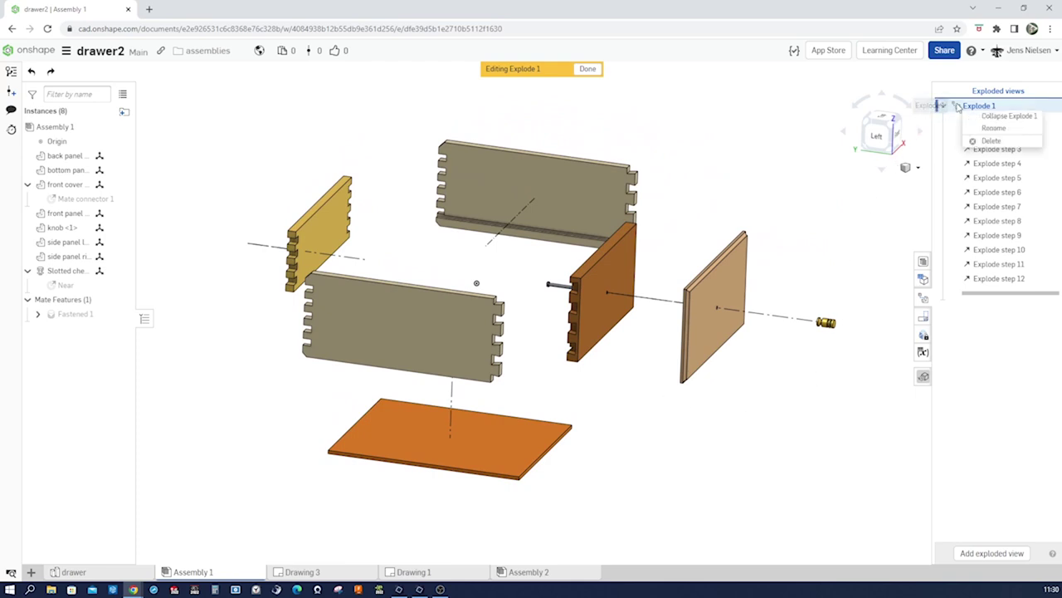
click(598, 70)
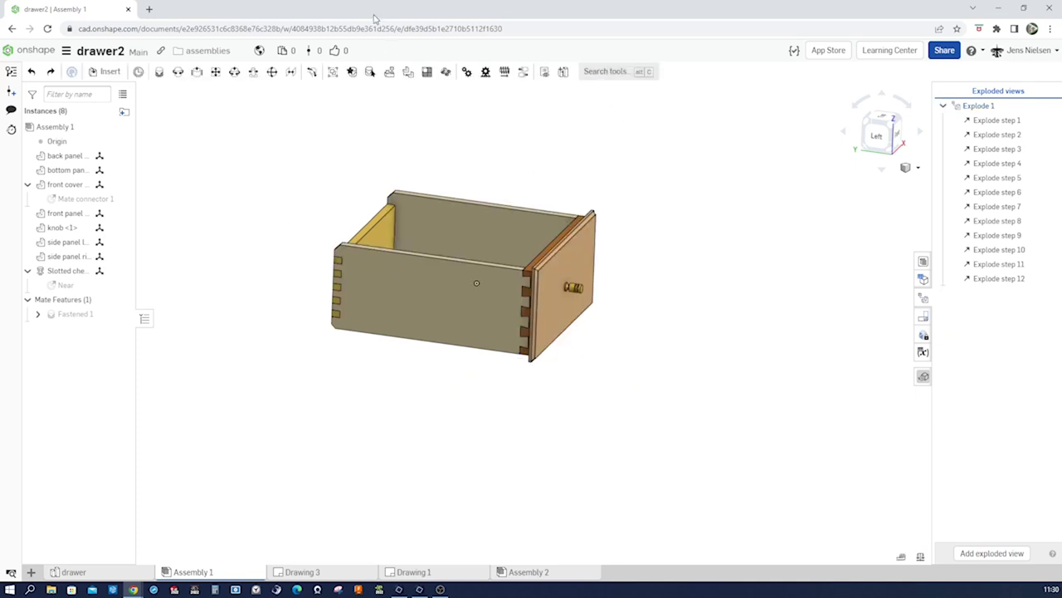
drag(377, 17, 1061, 80)
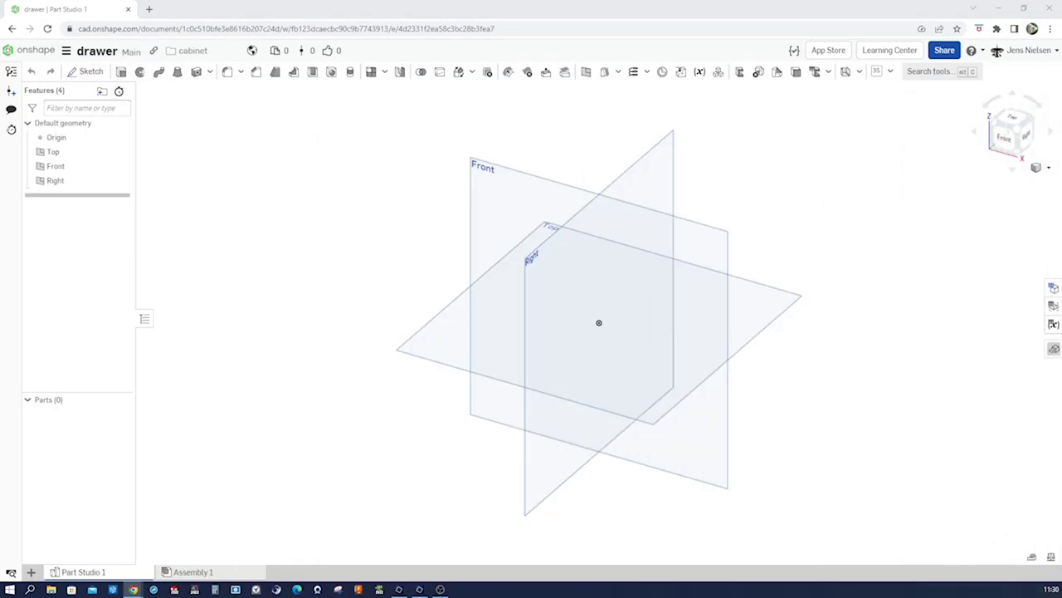
click(831, 490)
click(764, 448)
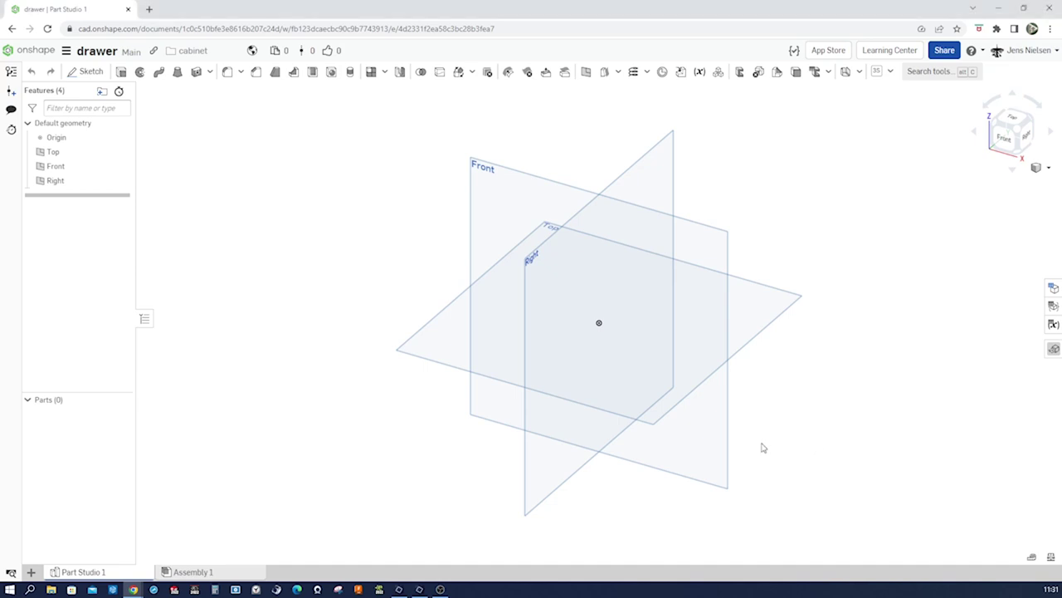
Start a sketch on the Top plane and view it straight on.
key(s)
click(772, 440)
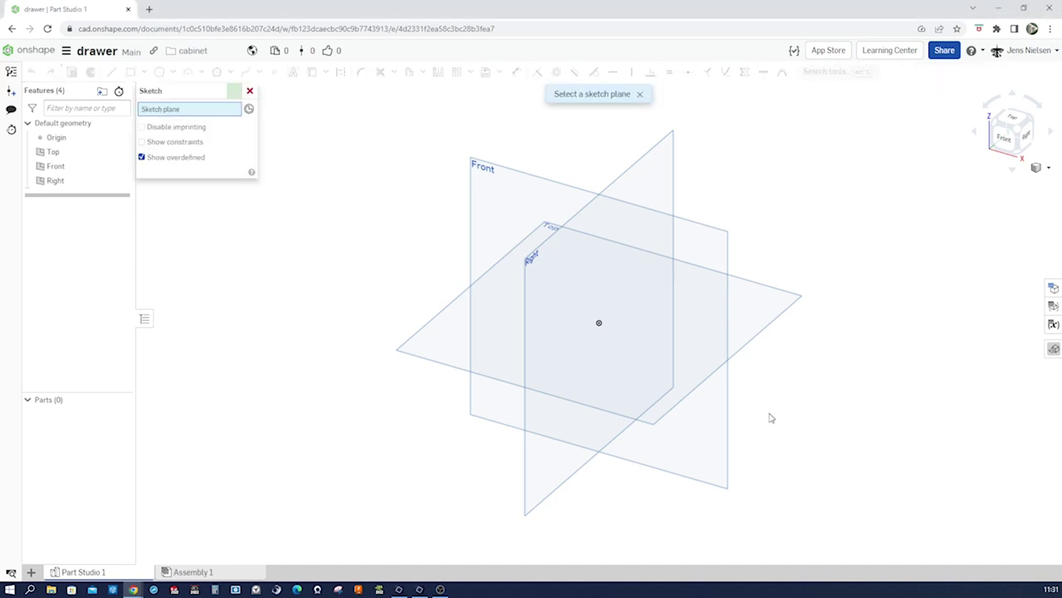
click(750, 334)
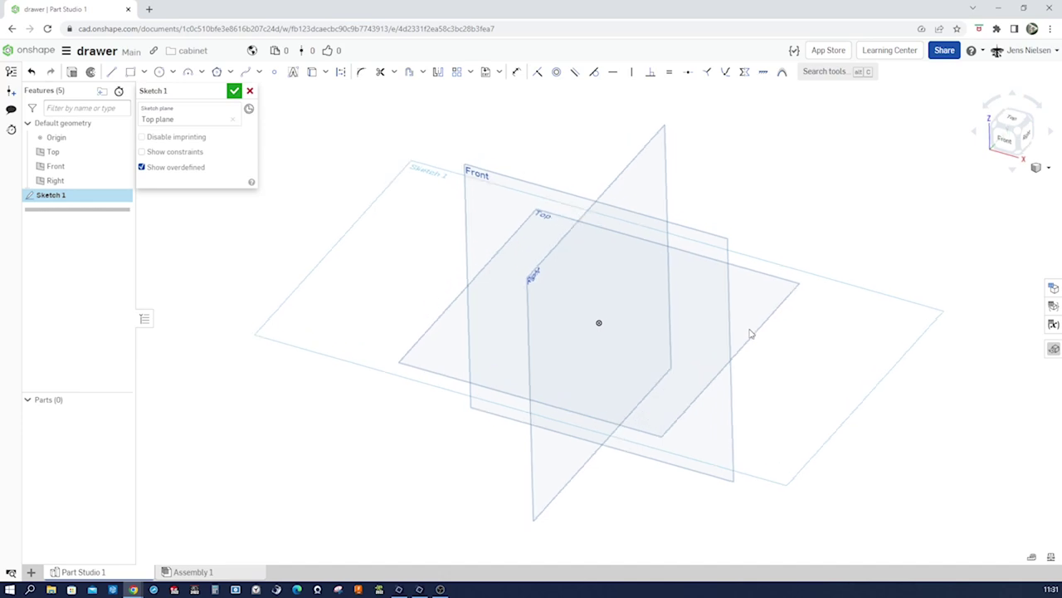
key(p)
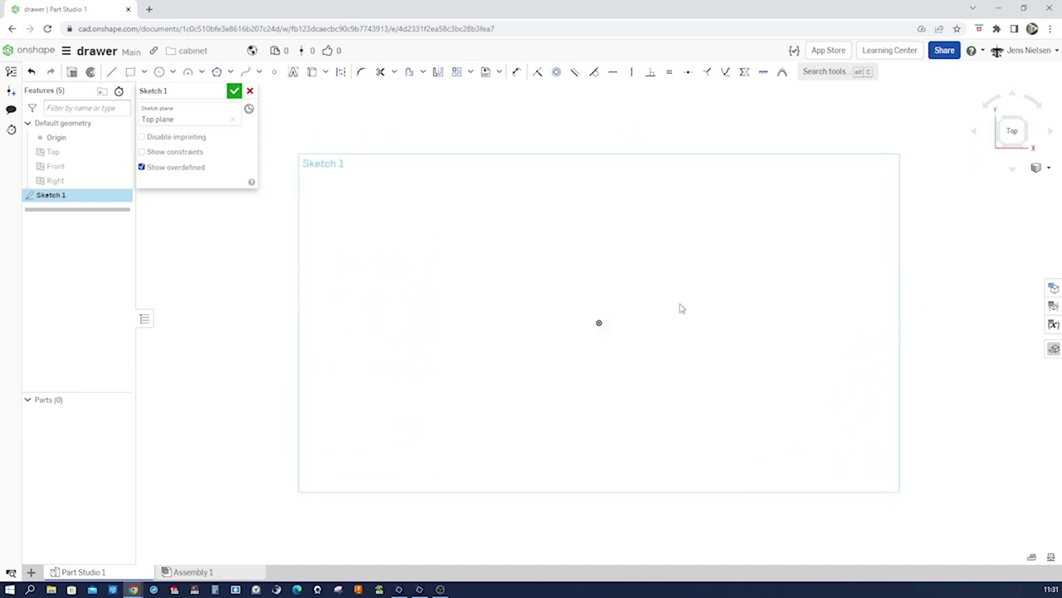
Sketch a center-point rectangle around the origin, about 114 mm wide and 116 mm high.
key(s)
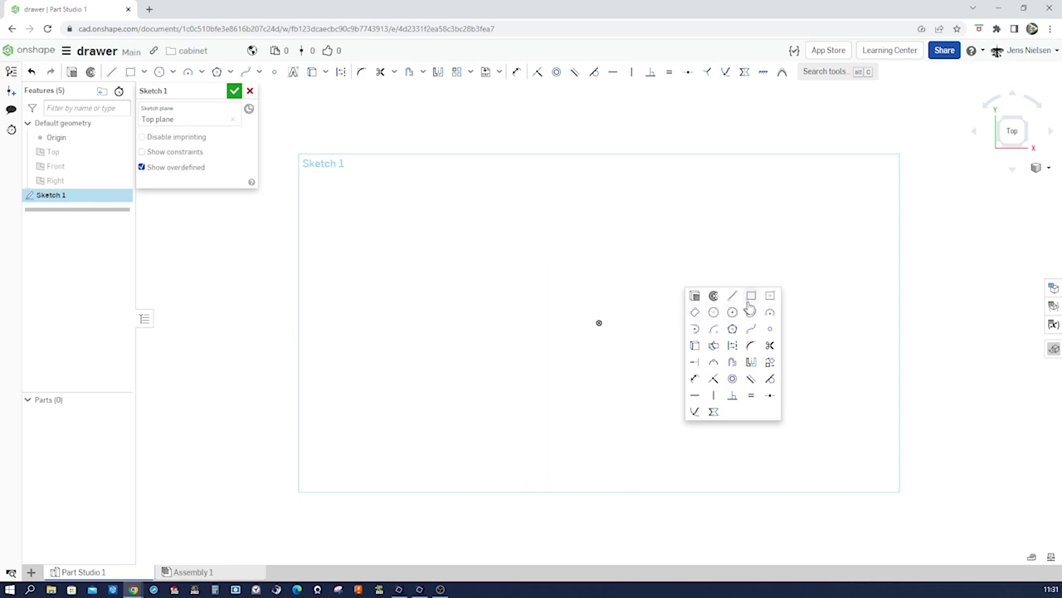
click(768, 296)
click(616, 339)
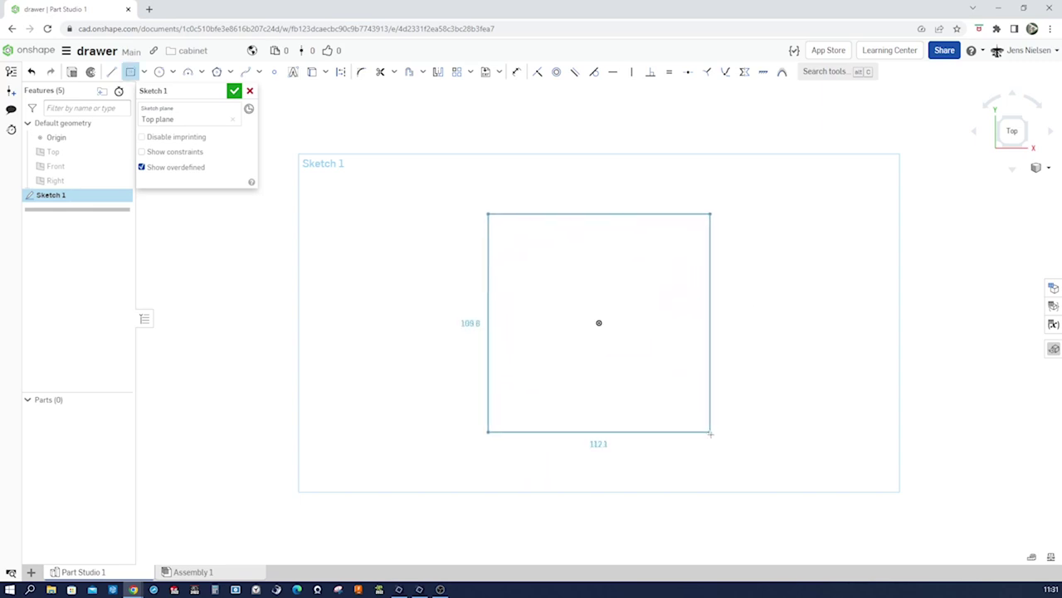
click(712, 437)
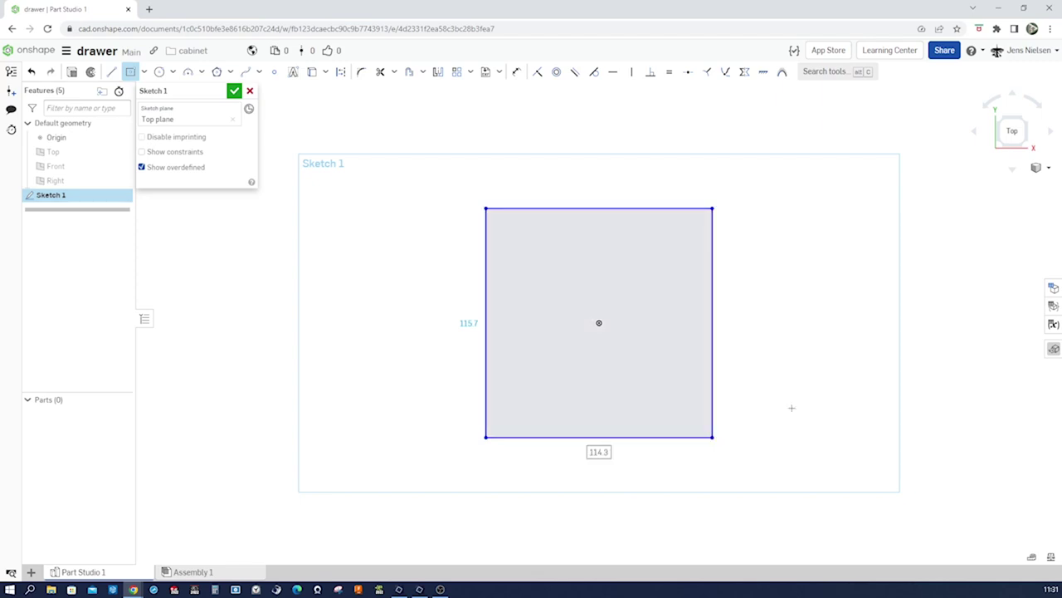
Dimension the rectangle to 296 mm vertically and 258 mm horizontally.
key(u)
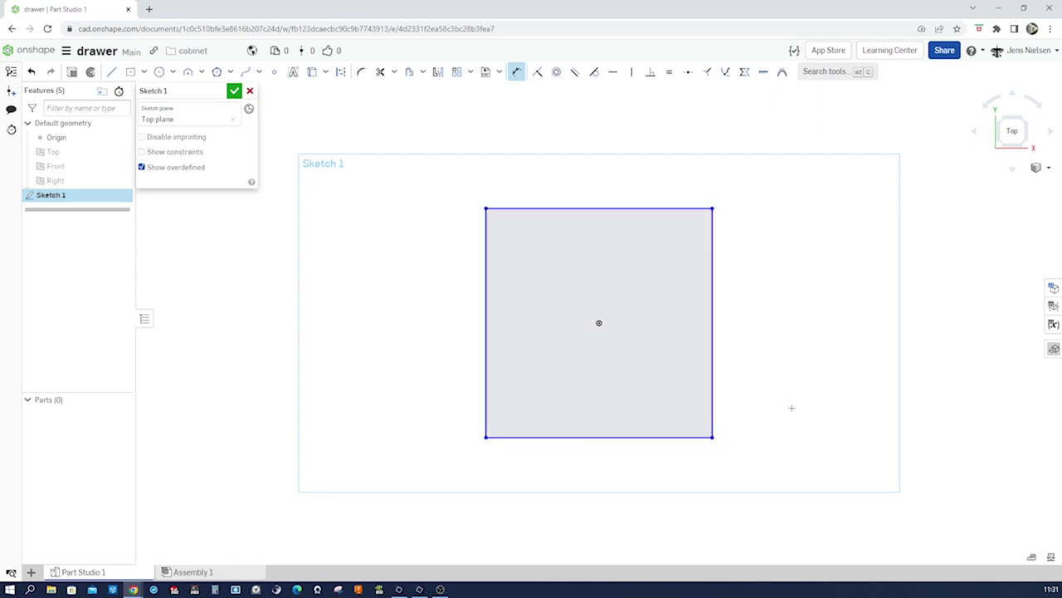
click(485, 355)
click(440, 359)
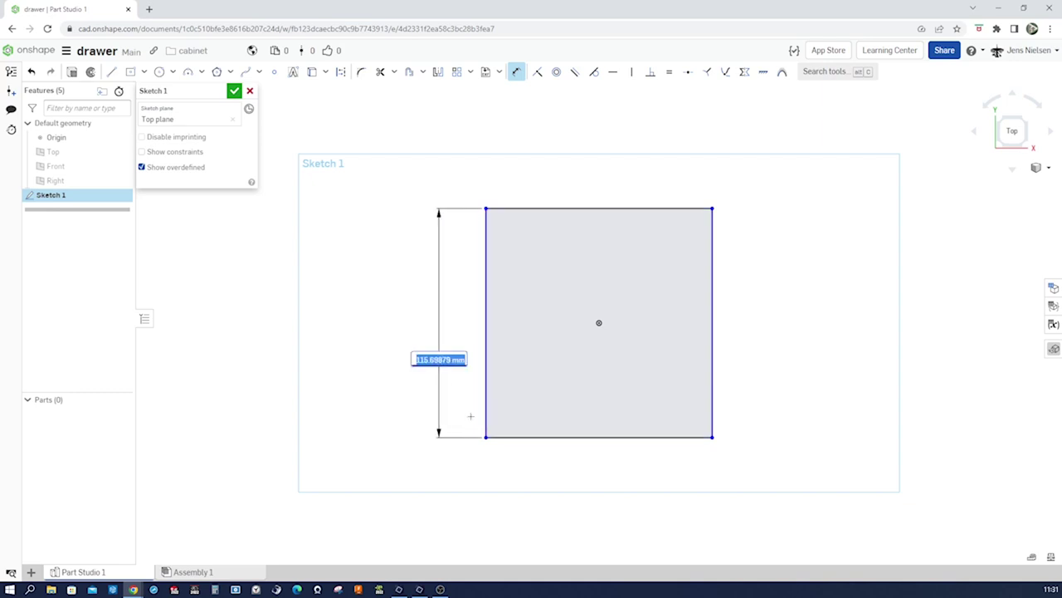
text(296)
key(Return)
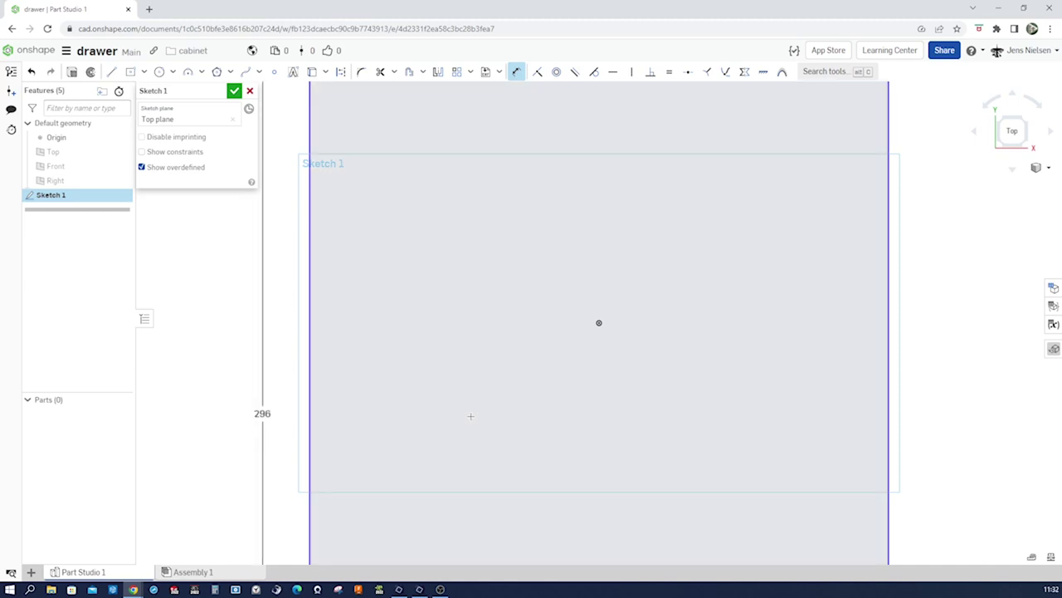
key(f)
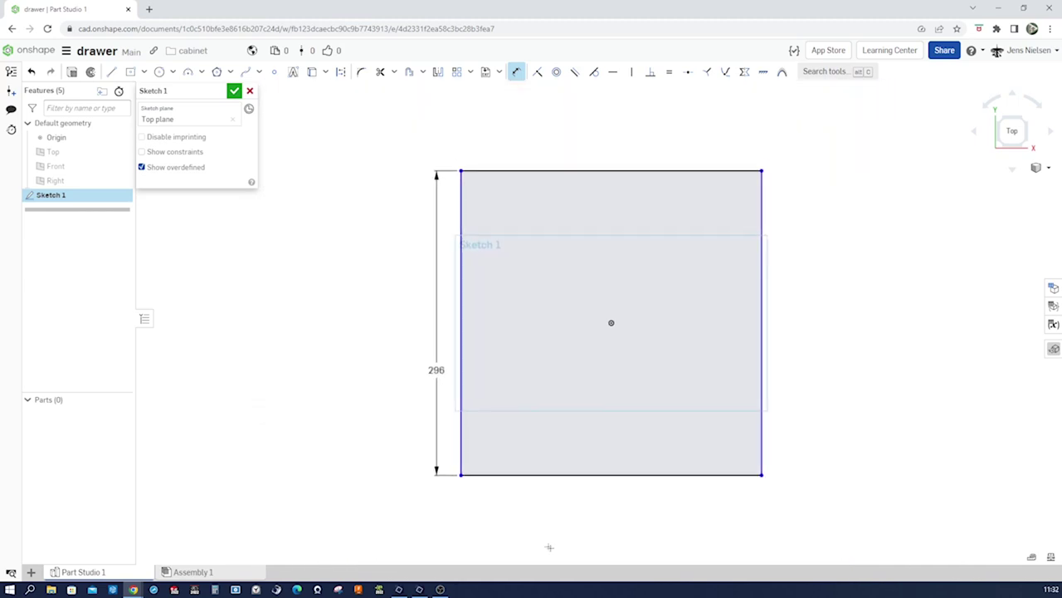
click(635, 475)
click(631, 499)
text(258)
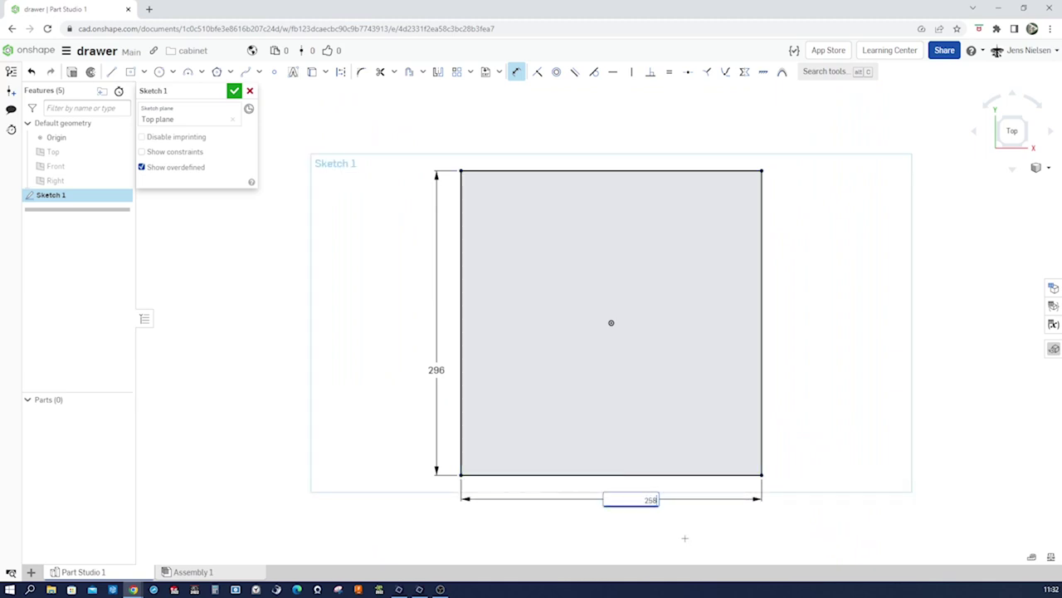
key(Return)
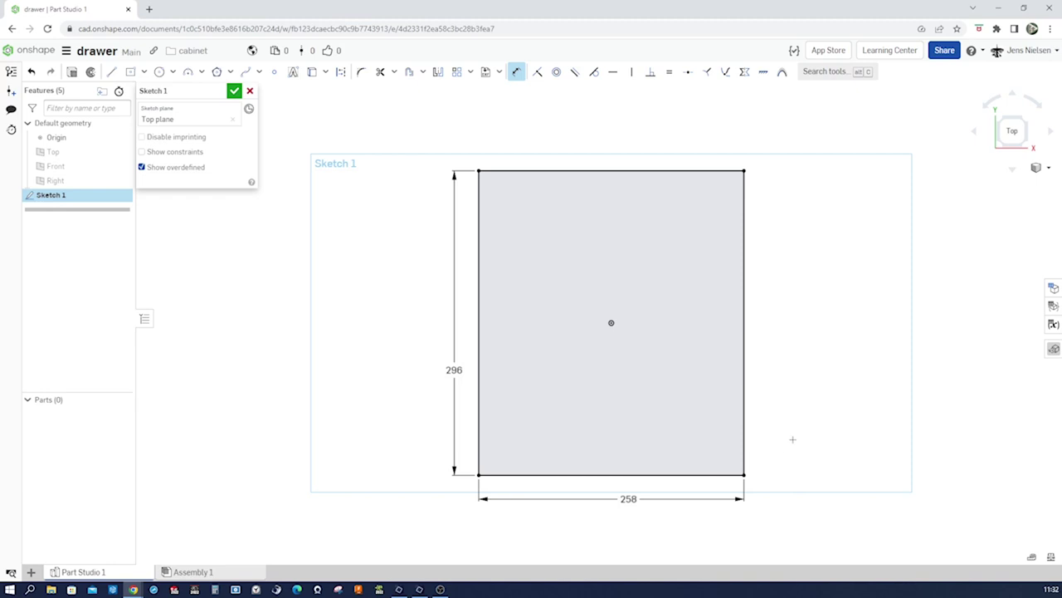
Offset the rectangle's upper edge inward by 12 mm.
key(o)
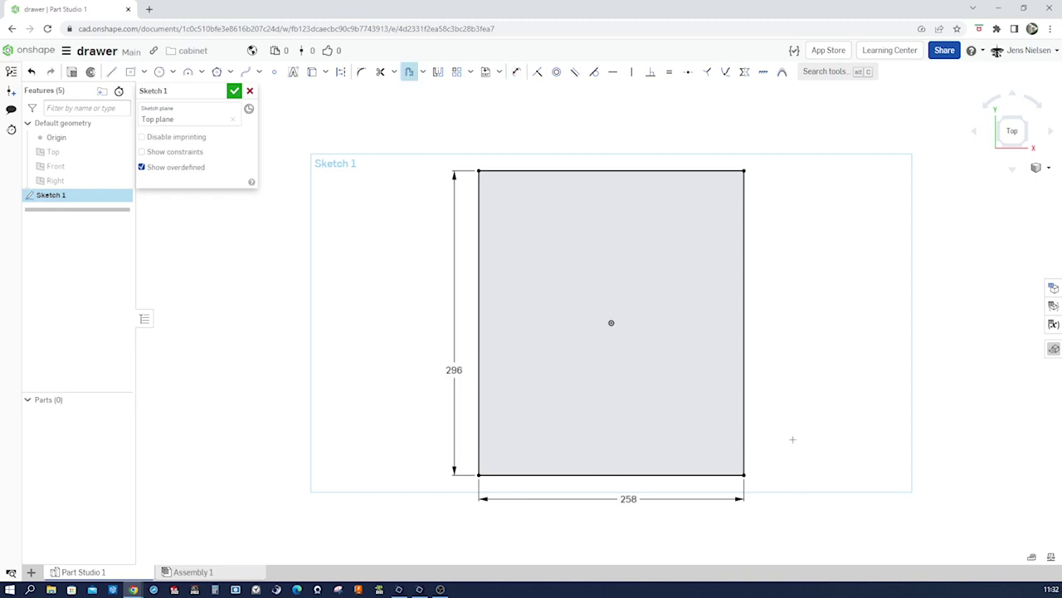
click(712, 170)
drag(612, 149, 611, 222)
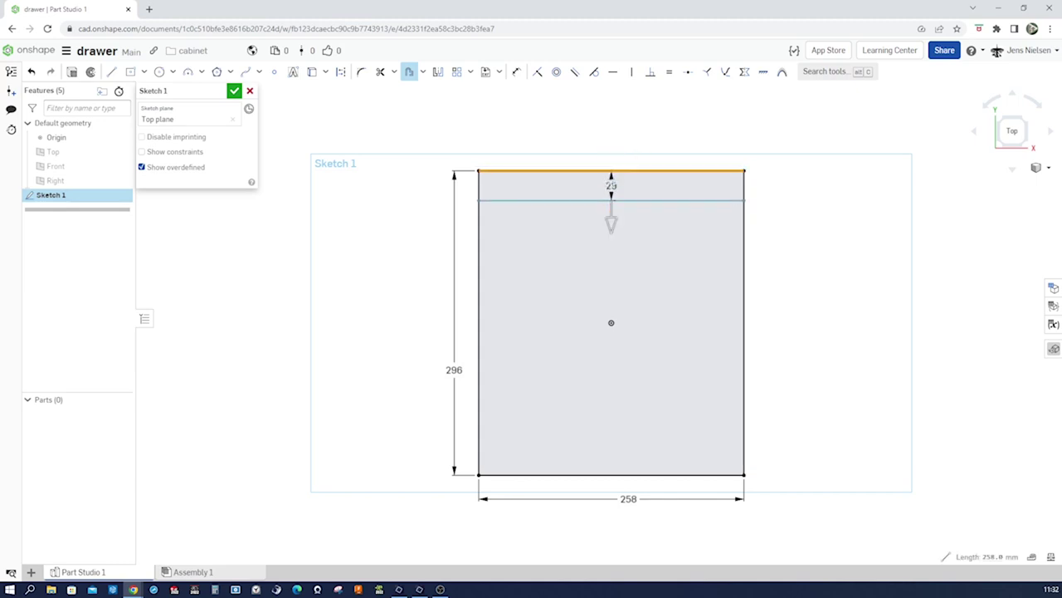
click(755, 218)
text(12)
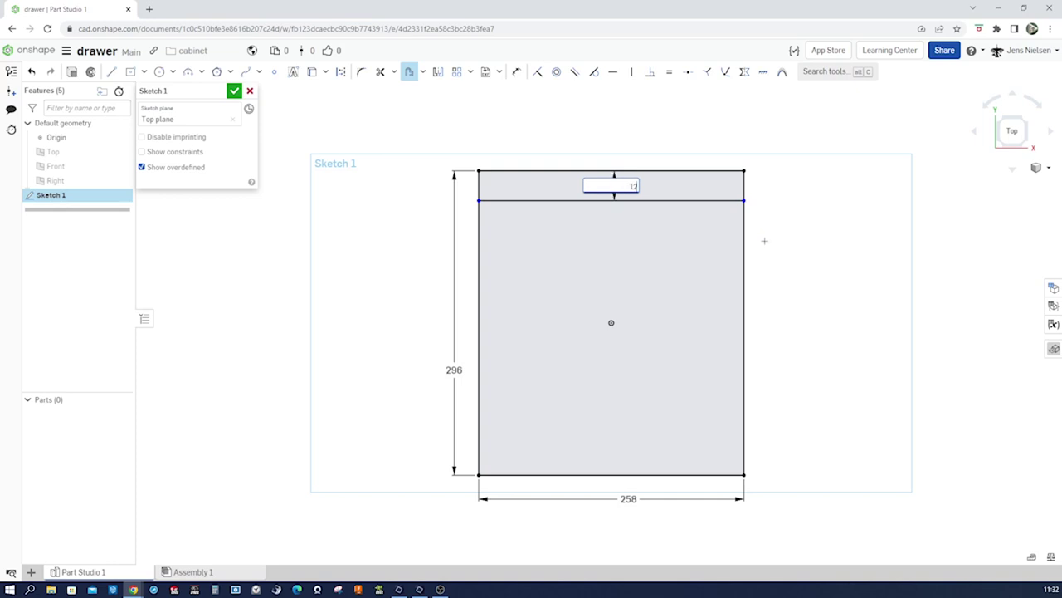
key(Return)
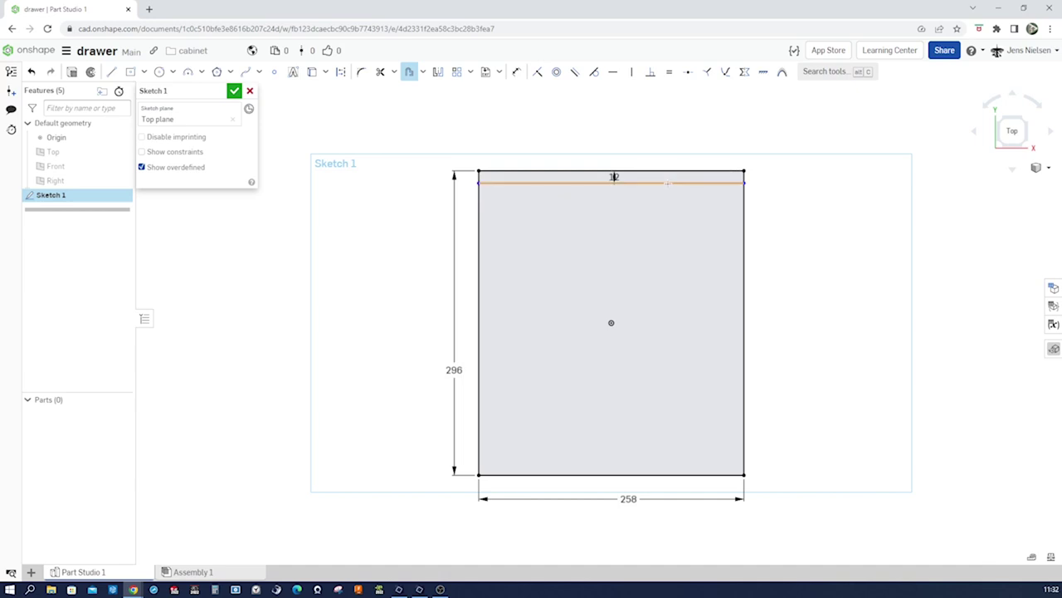
key(Escape)
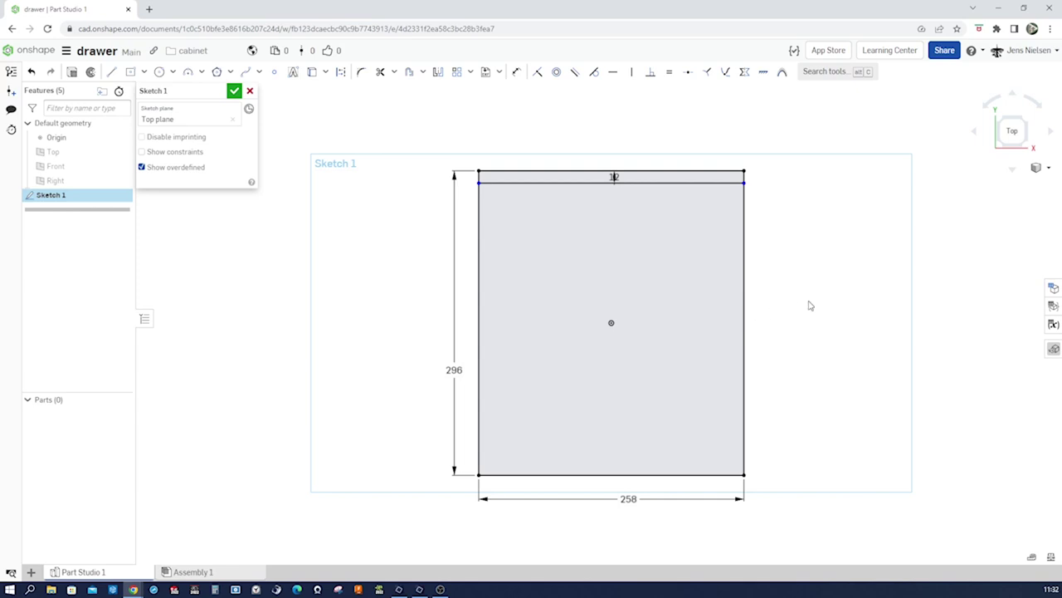
Offset the rectangle's right-hand edge inward by 12 mm.
key(o)
drag(772, 322, 685, 323)
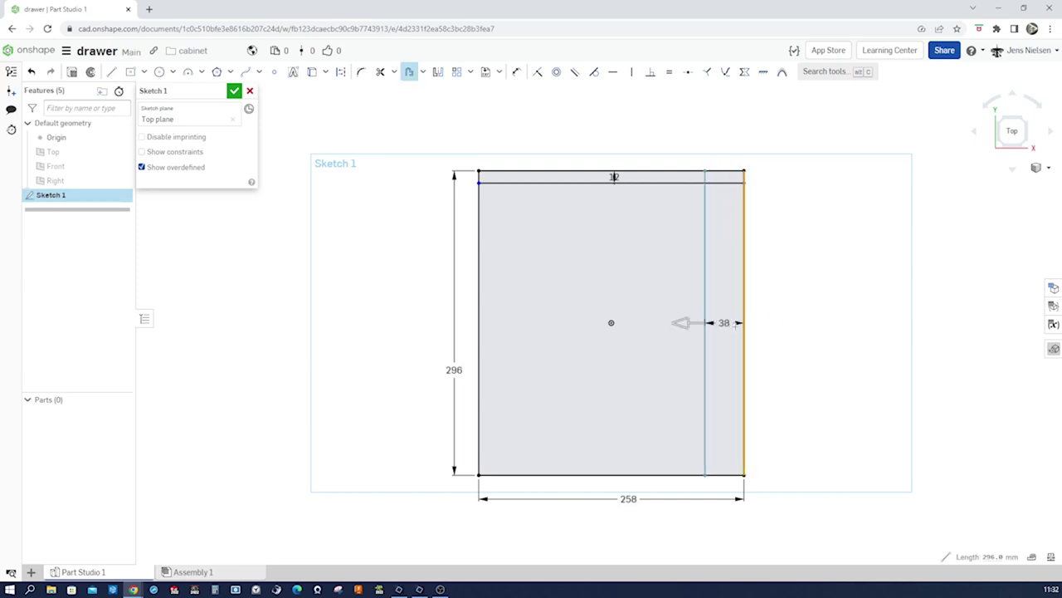
click(832, 324)
text(1)
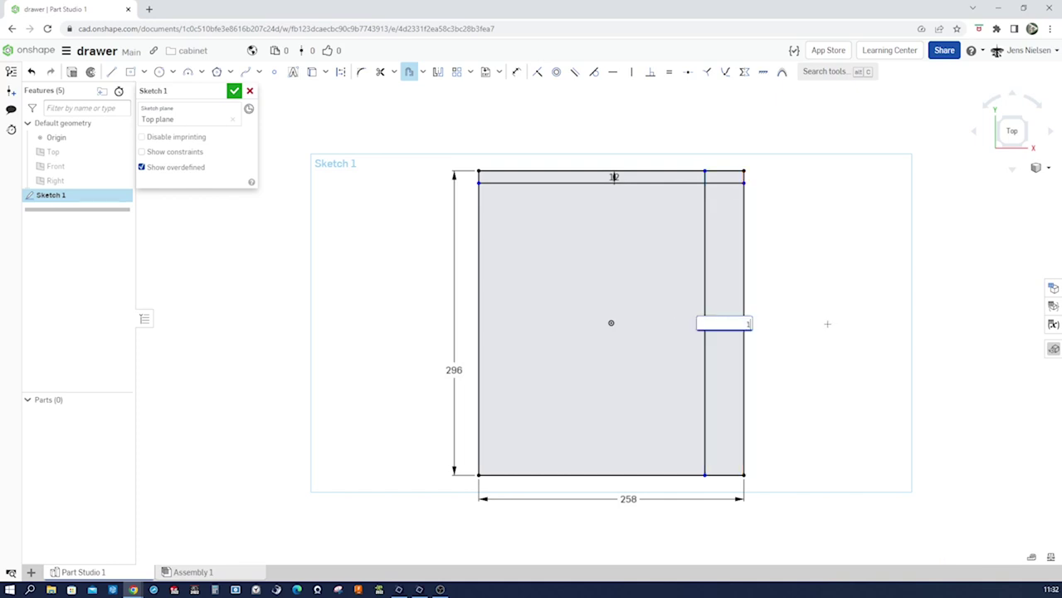
text(2)
key(Return)
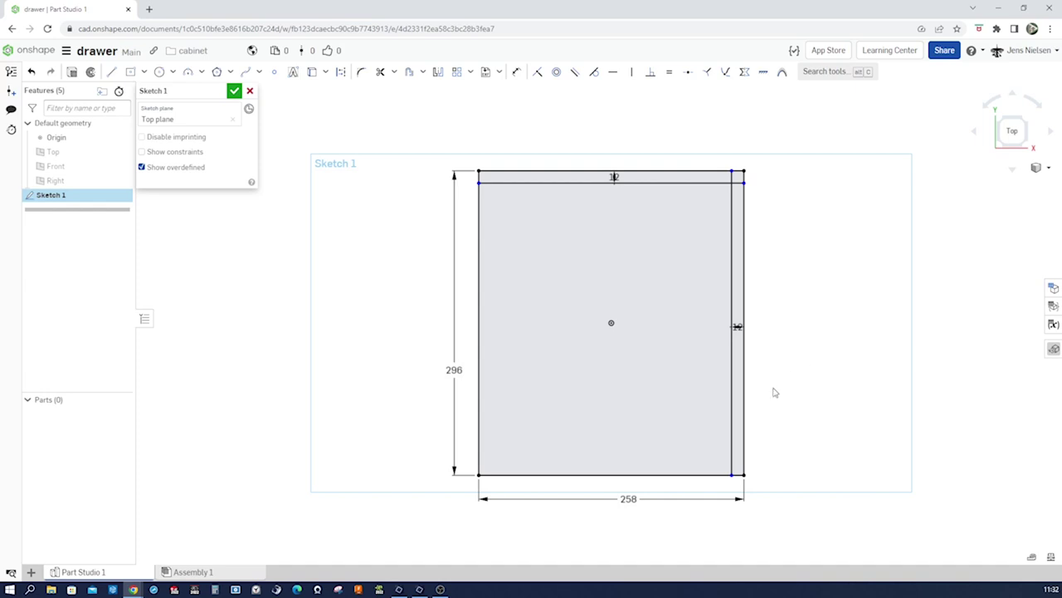
Offset the rectangle's lower edge inward by 16 mm.
click(681, 473)
click(813, 432)
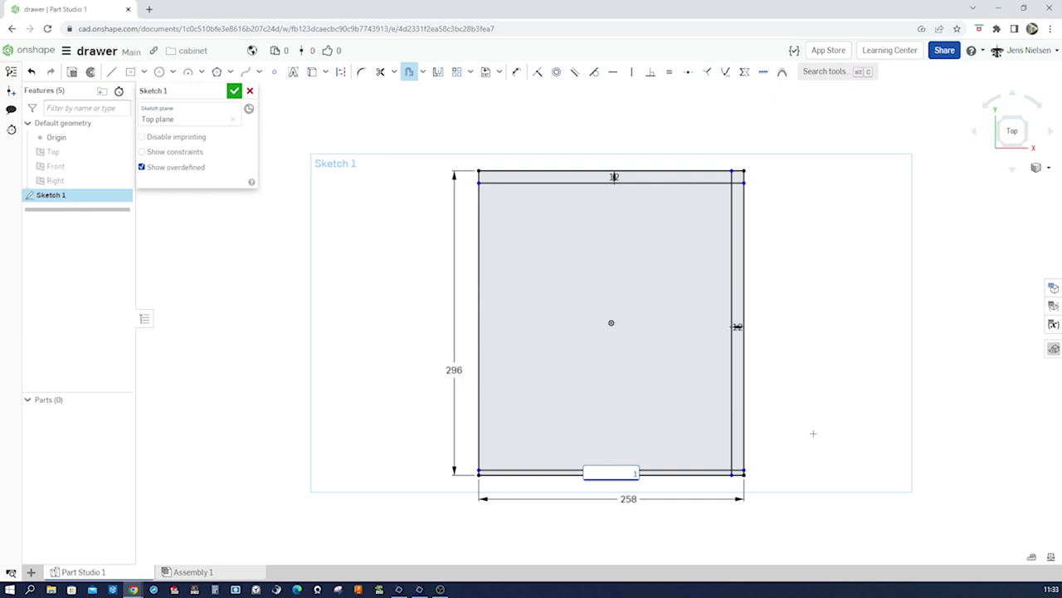
key(Return)
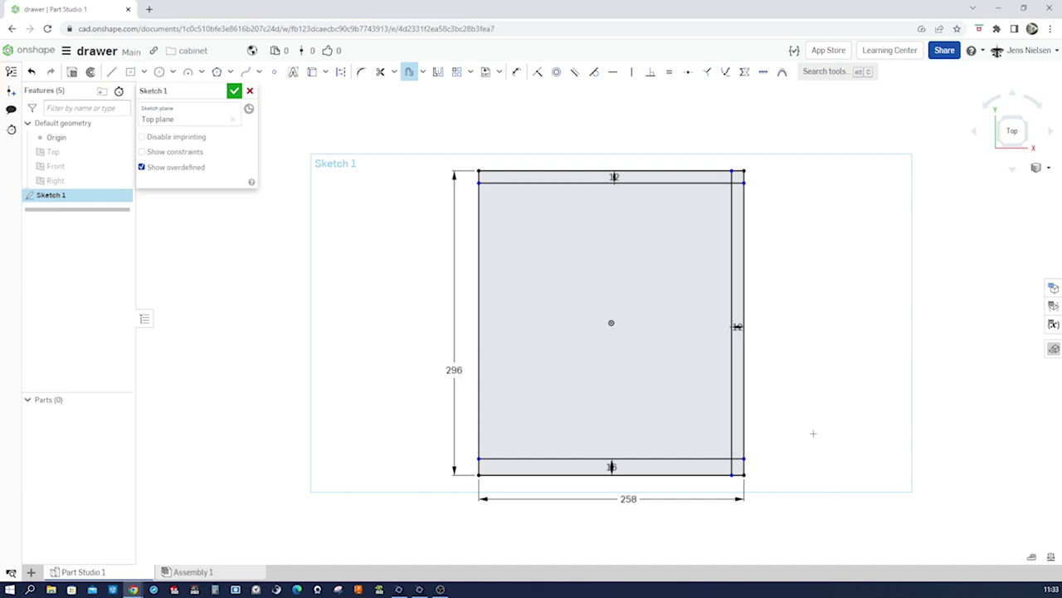
Sketch a center-point rectangle just below the drawer outline, about 307 mm wide and 17 mm high.
key(s)
click(900, 288)
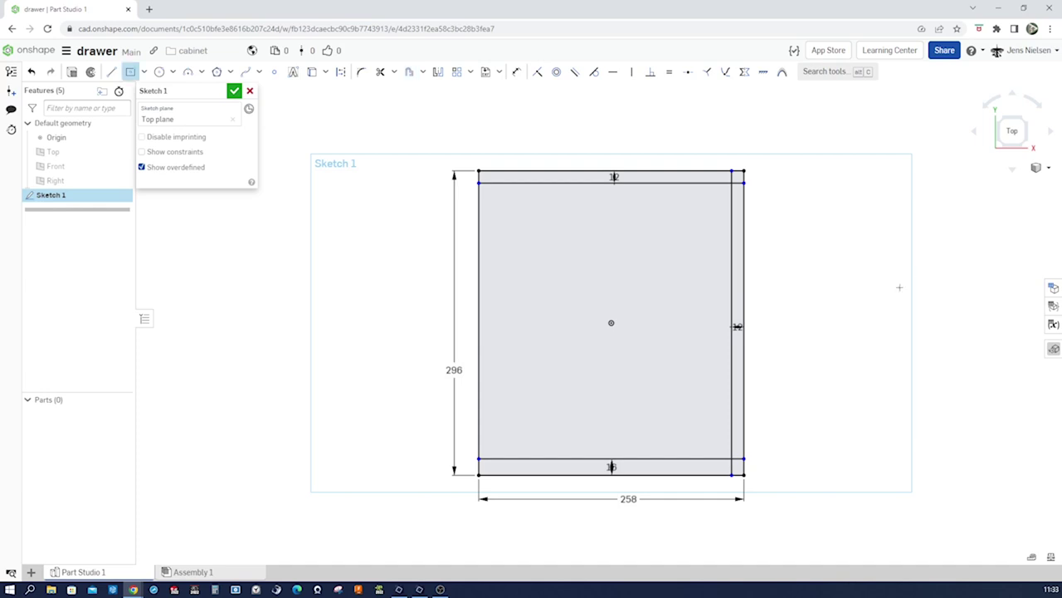
scroll(821, 376, up, 4)
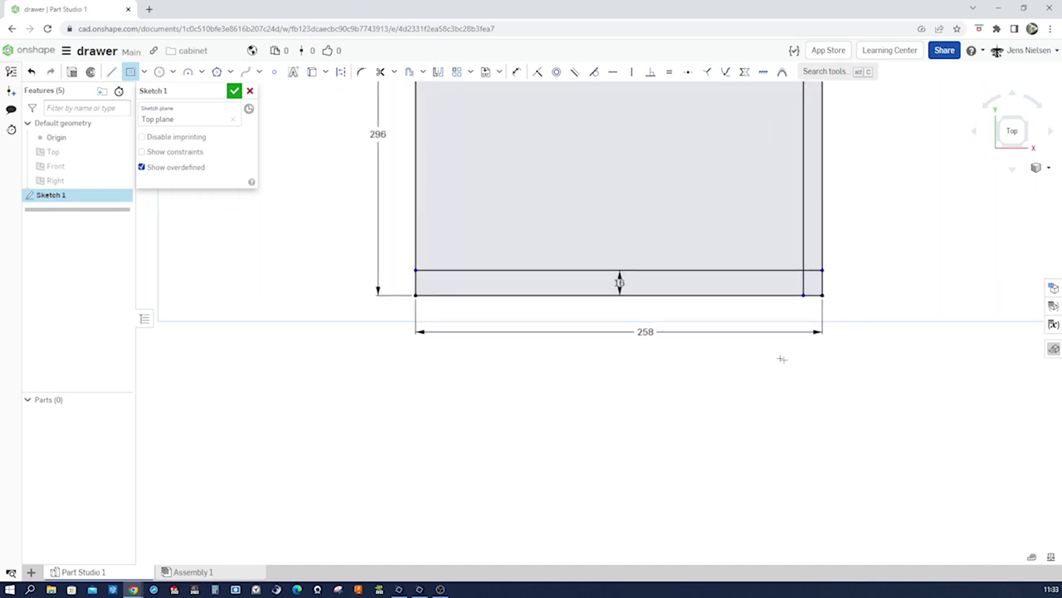
click(621, 322)
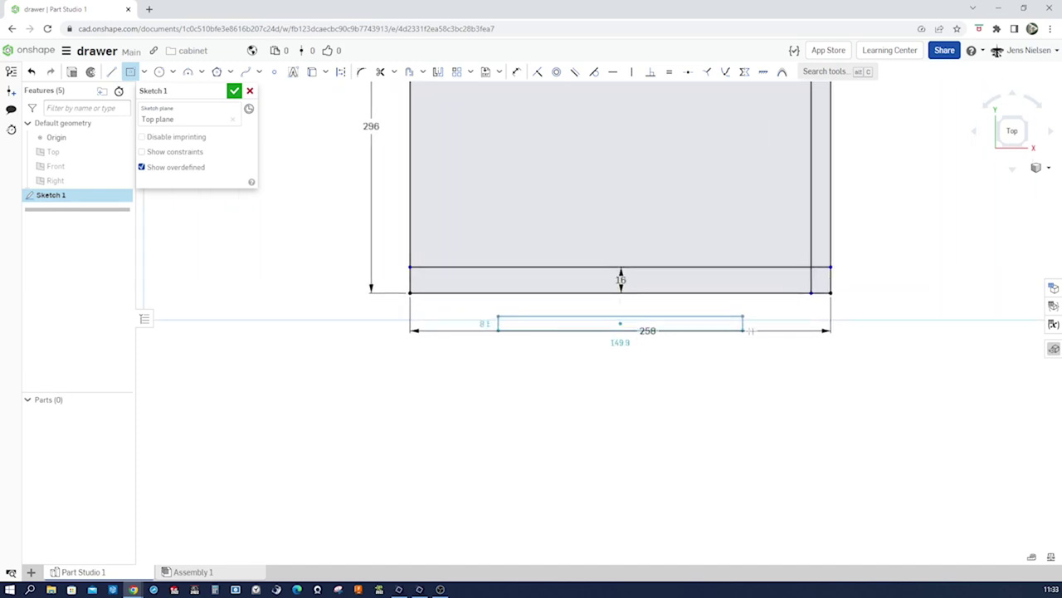
click(871, 337)
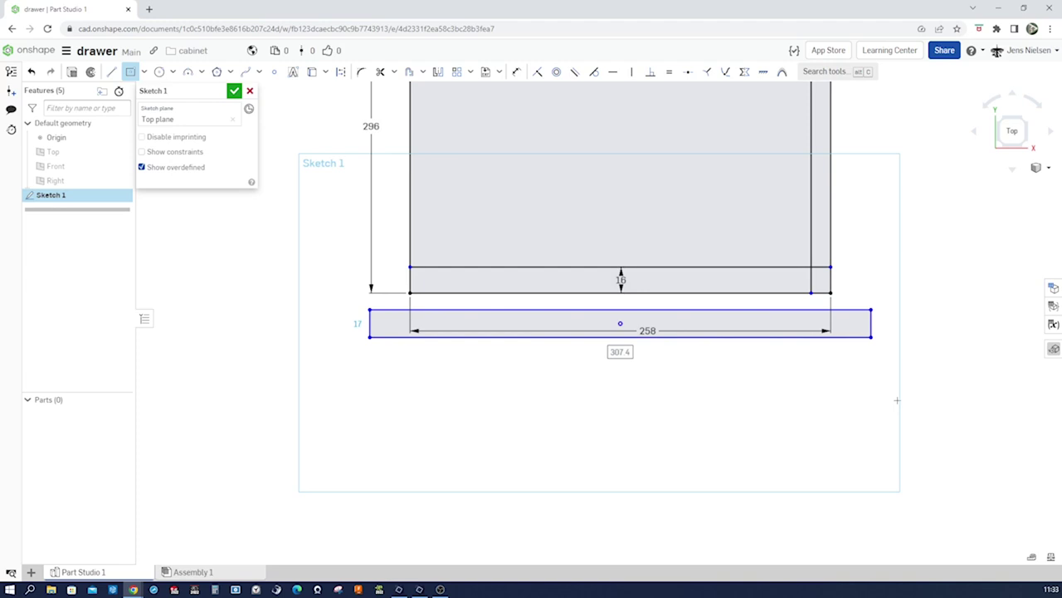
Constrain the new rectangle's center vertically to the origin and make its upper edge coincident with the outline's lower edge.
key(v)
click(621, 322)
scroll(626, 240, down, 2)
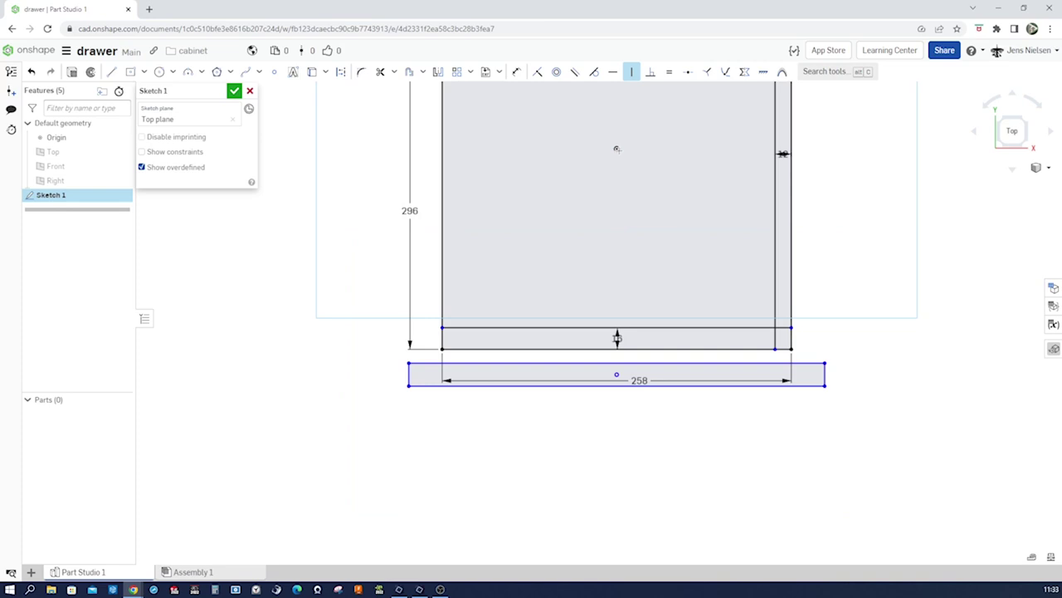
key(i)
click(722, 363)
click(712, 349)
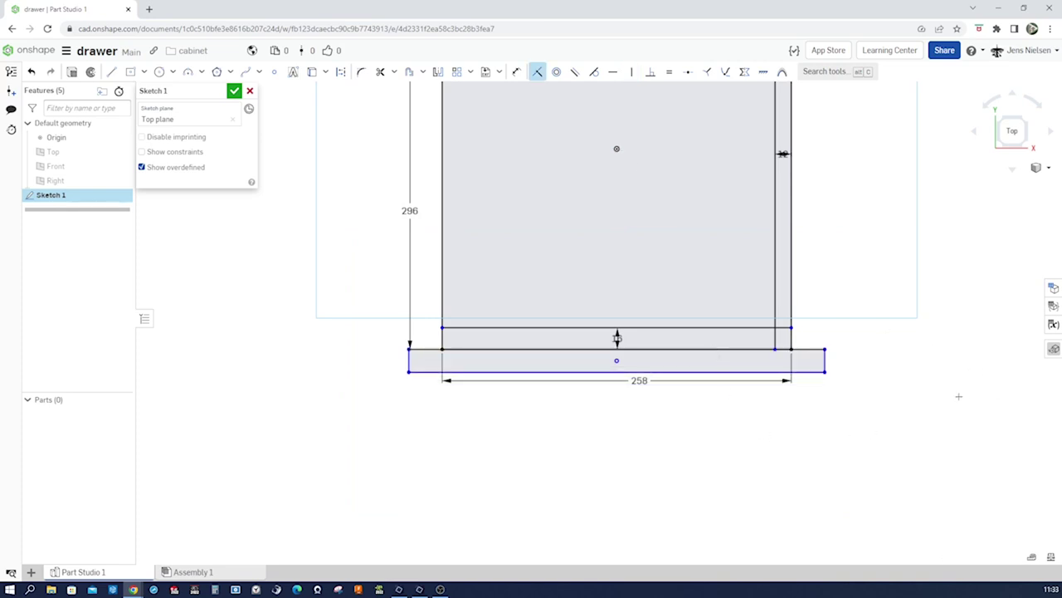
Dimension the lower rectangle's height to 8 mm.
key(u)
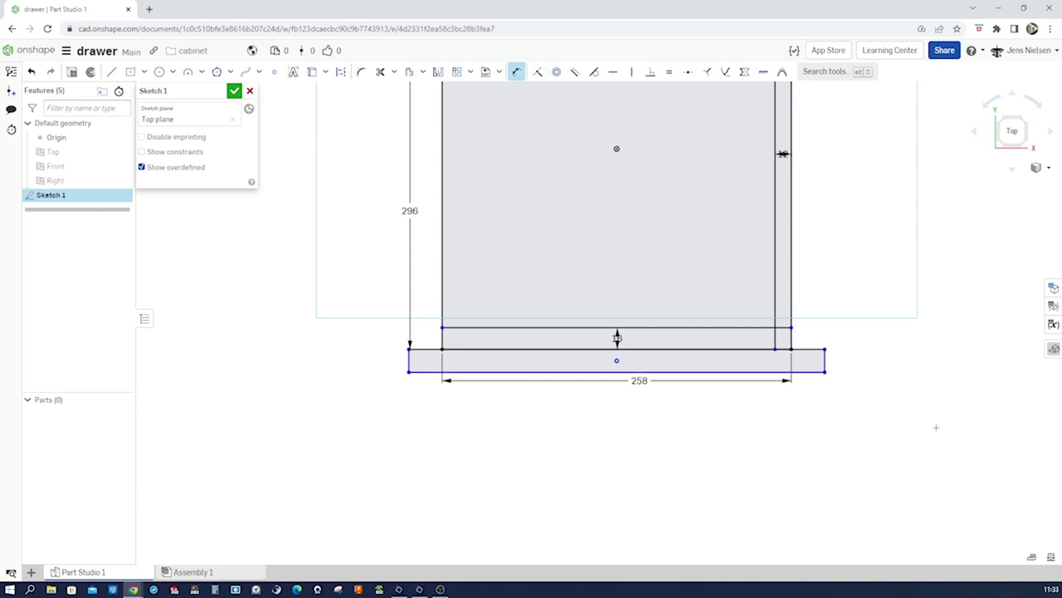
click(827, 363)
click(847, 366)
text(8)
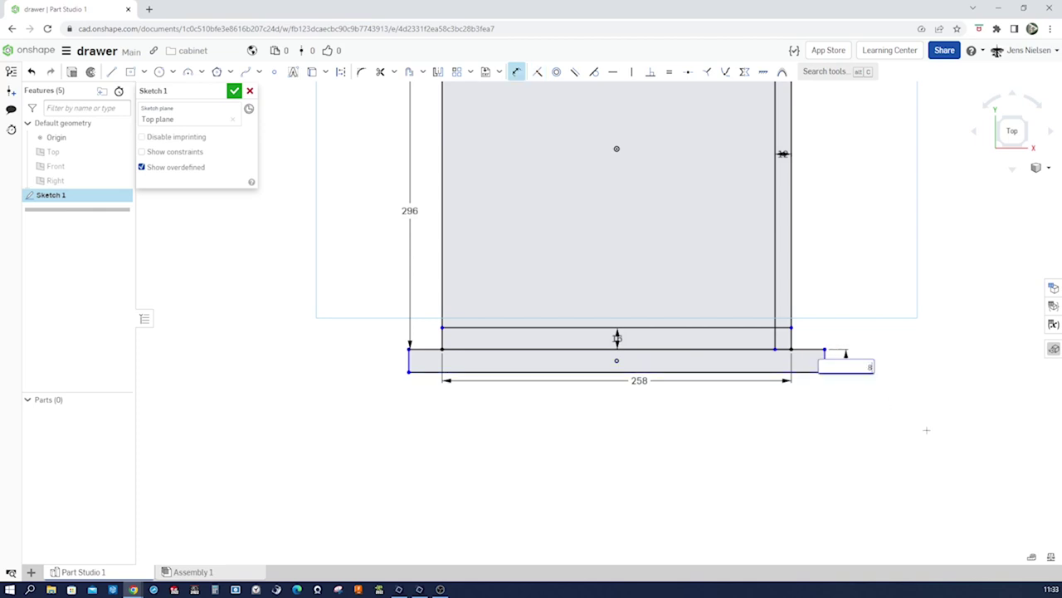
key(Return)
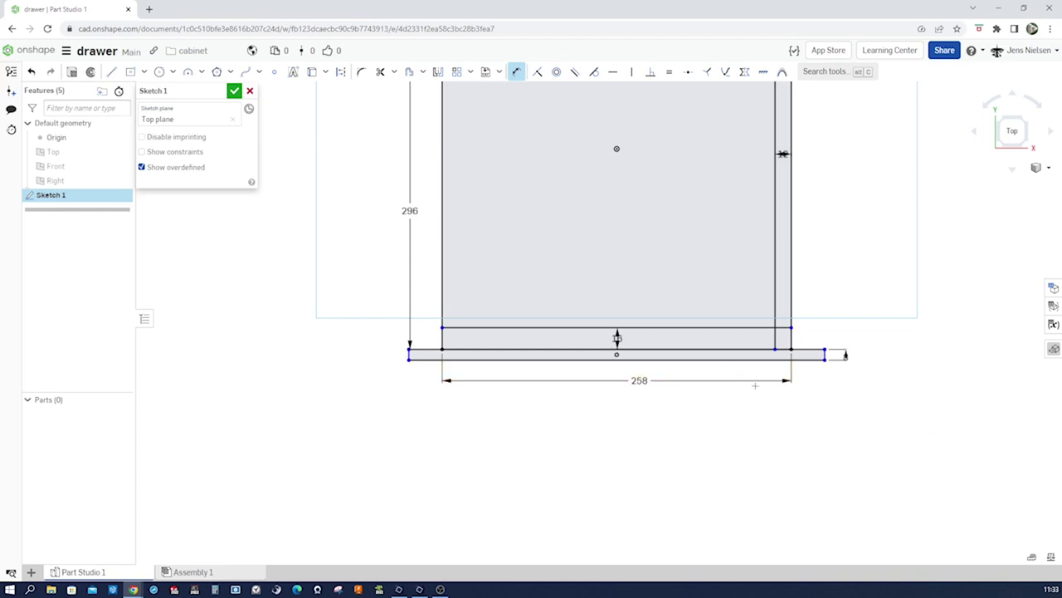
Dimension the lower rectangle's overhang beyond the drawer outline's right-hand edge to 8 mm.
scroll(838, 379, up, 3)
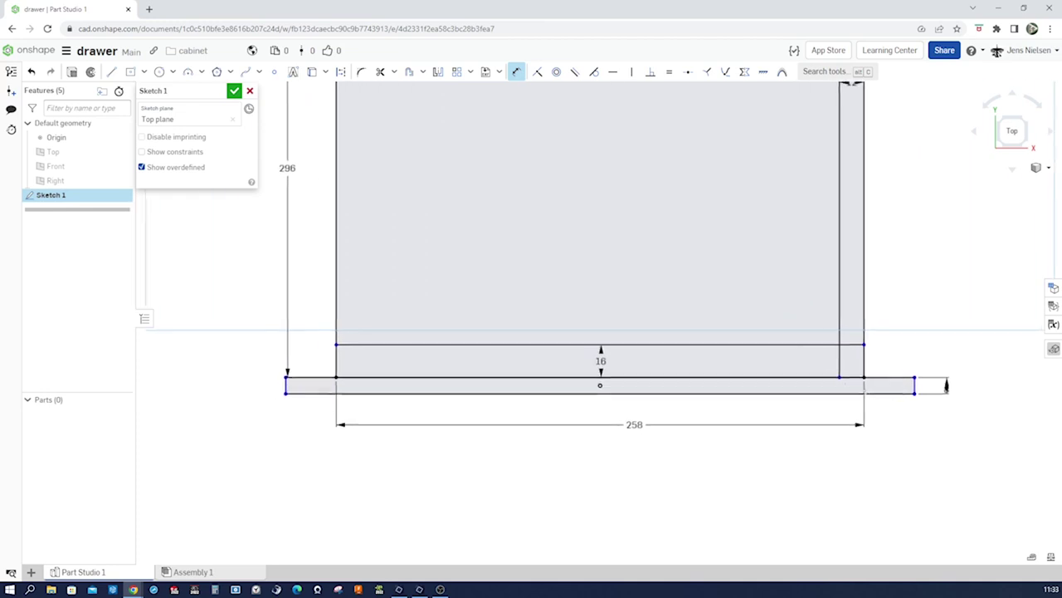
click(849, 368)
click(902, 387)
click(870, 364)
text(8)
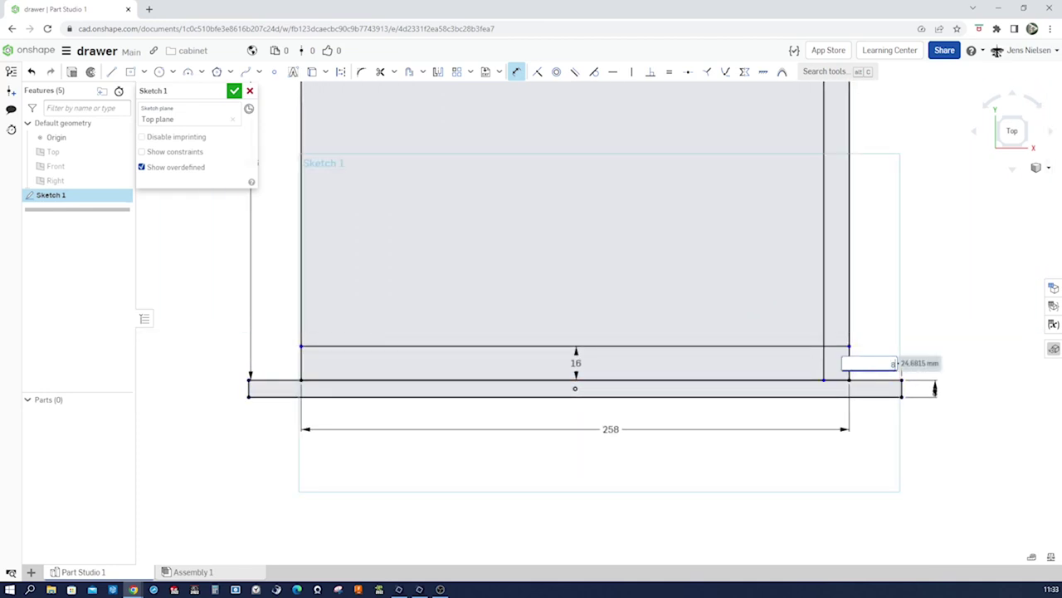
key(Return)
Draw a vertical center line from the lower strip's bottom-edge midpoint to the outline's upper-edge midpoint and finish the sketch.
key(f)
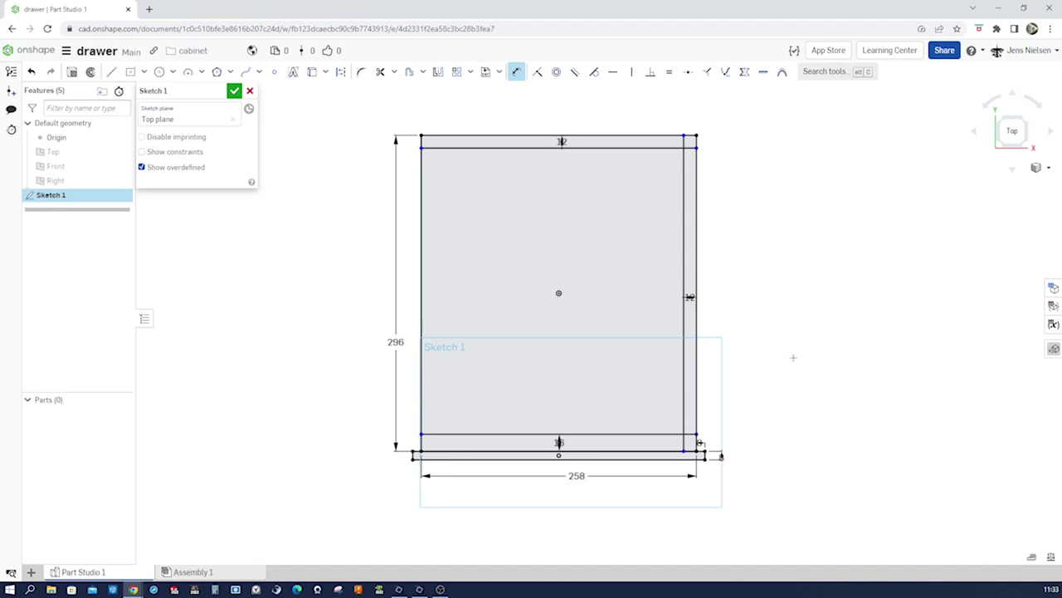
key(l)
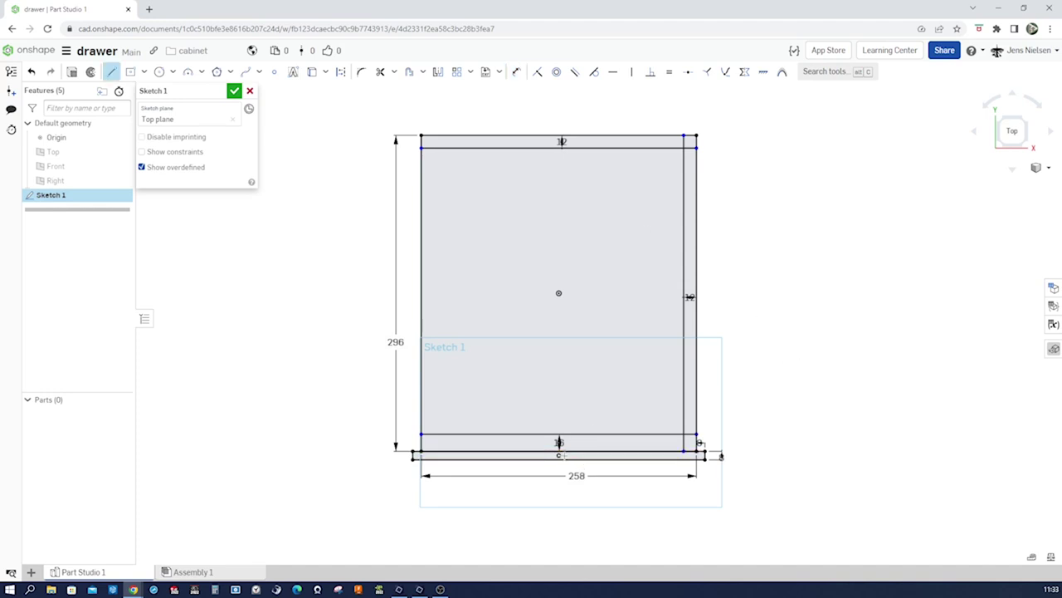
scroll(576, 477, up, 2)
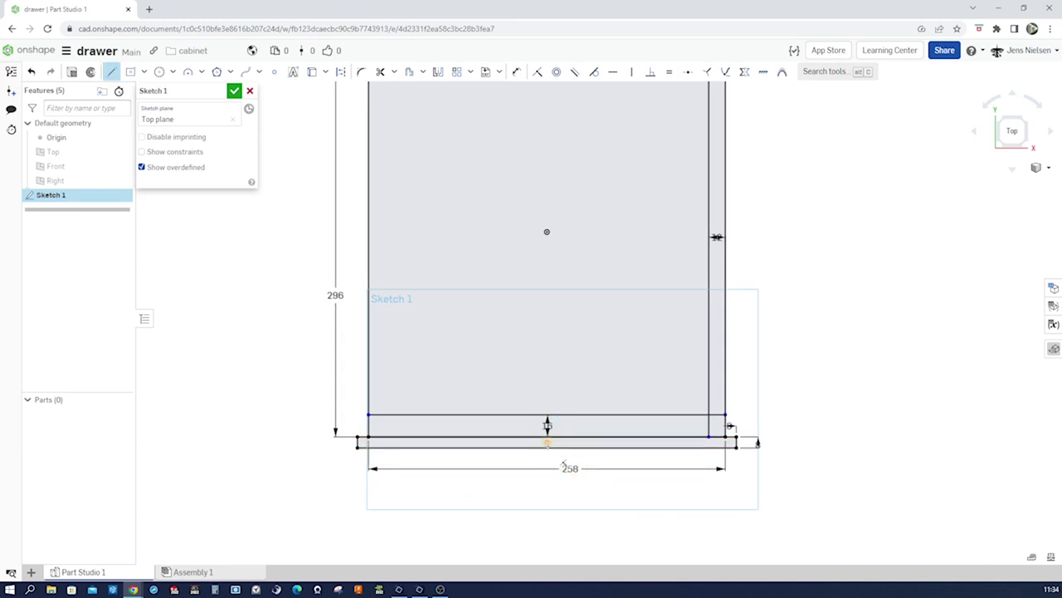
click(547, 446)
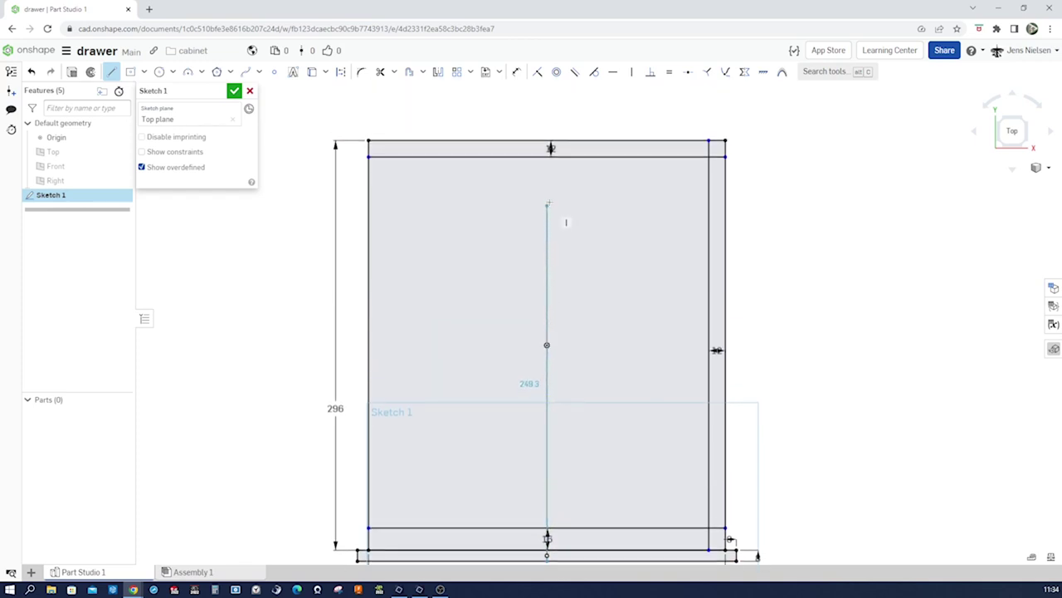
middle_drag(556, 157, 548, 190)
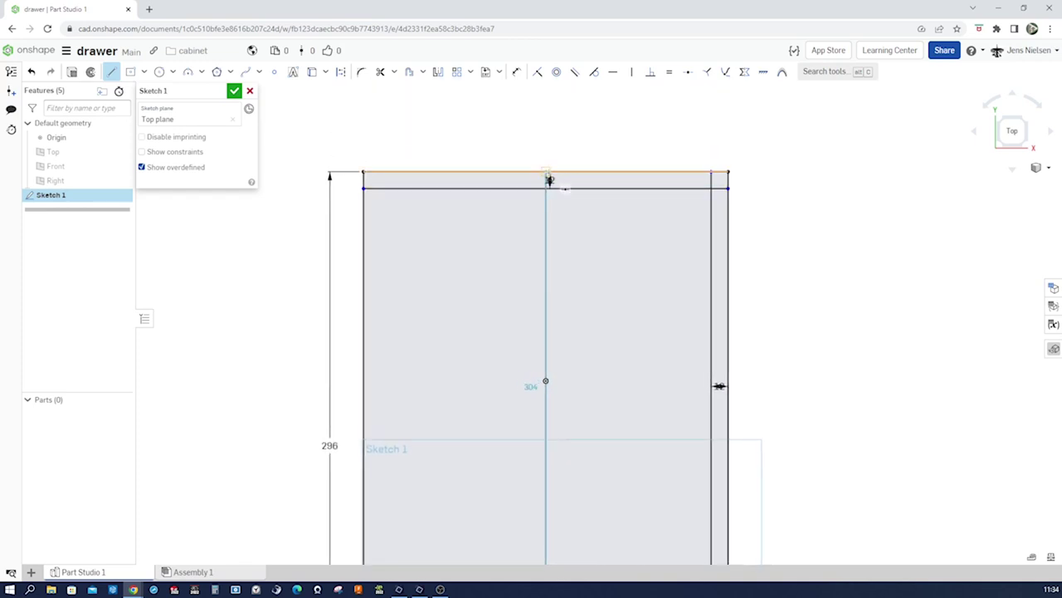
click(548, 179)
key(Escape)
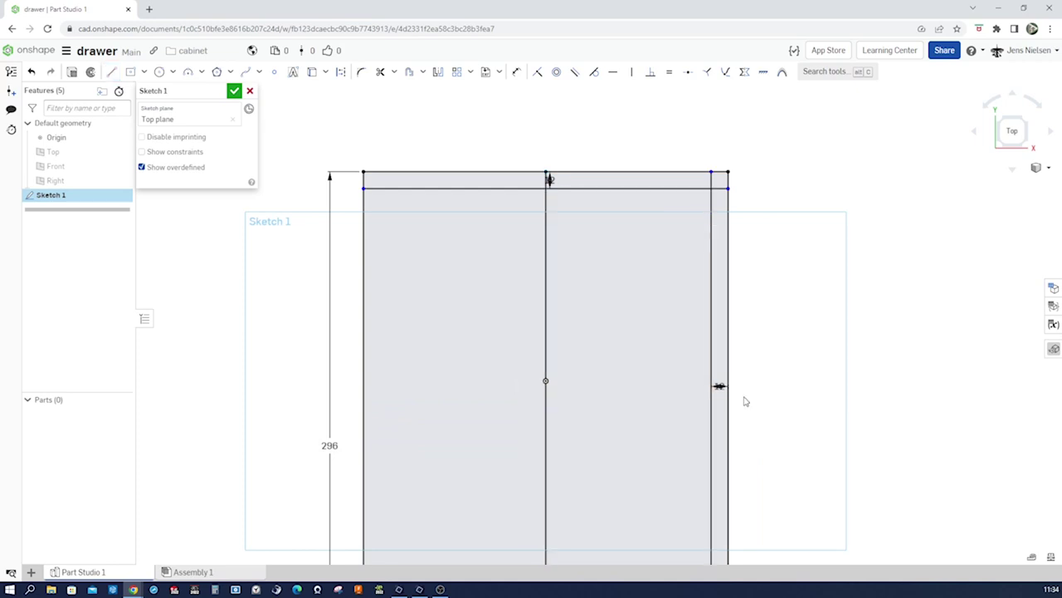
scroll(724, 386, down, 4)
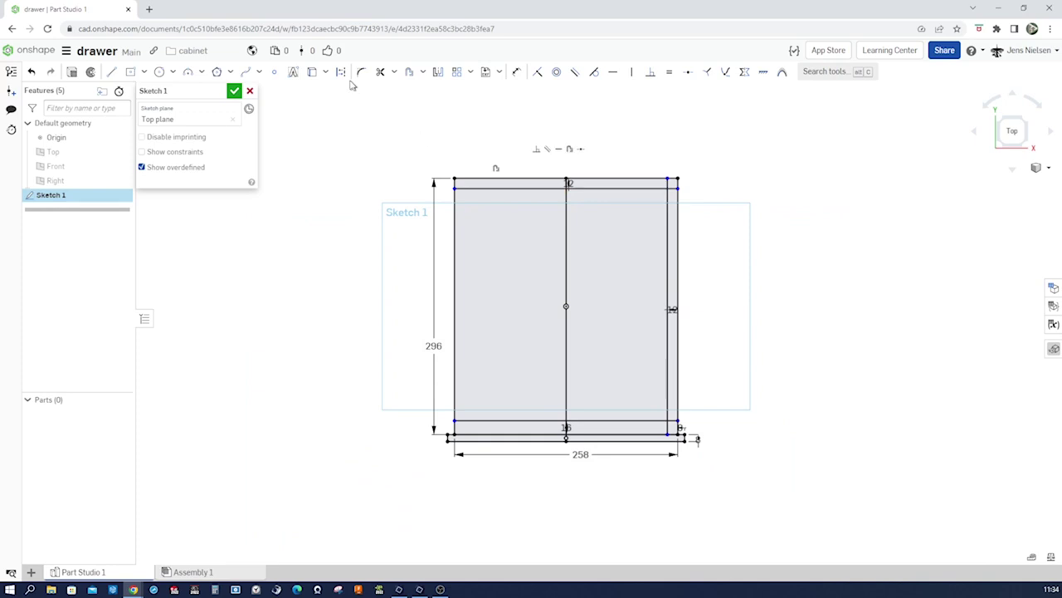
click(235, 91)
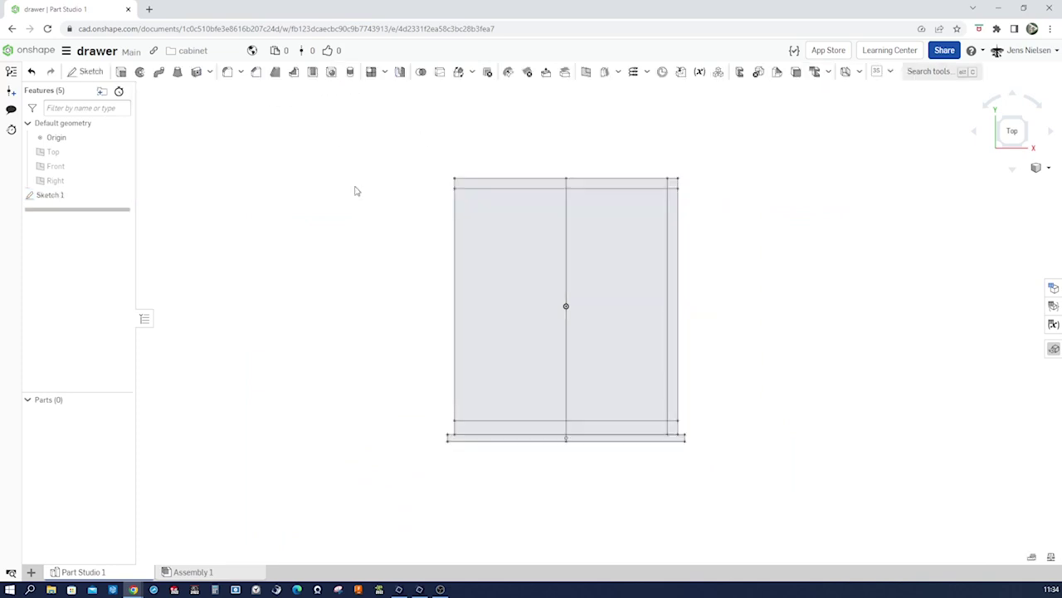
Extrude the right-hand half of the narrow front strip as a new solid with a blind depth of 133 mm.
mouse_move(355, 191)
right_down()
mouse_move(368, 206)
mouse_move(614, 252)
mouse_move(720, 258)
right_up()
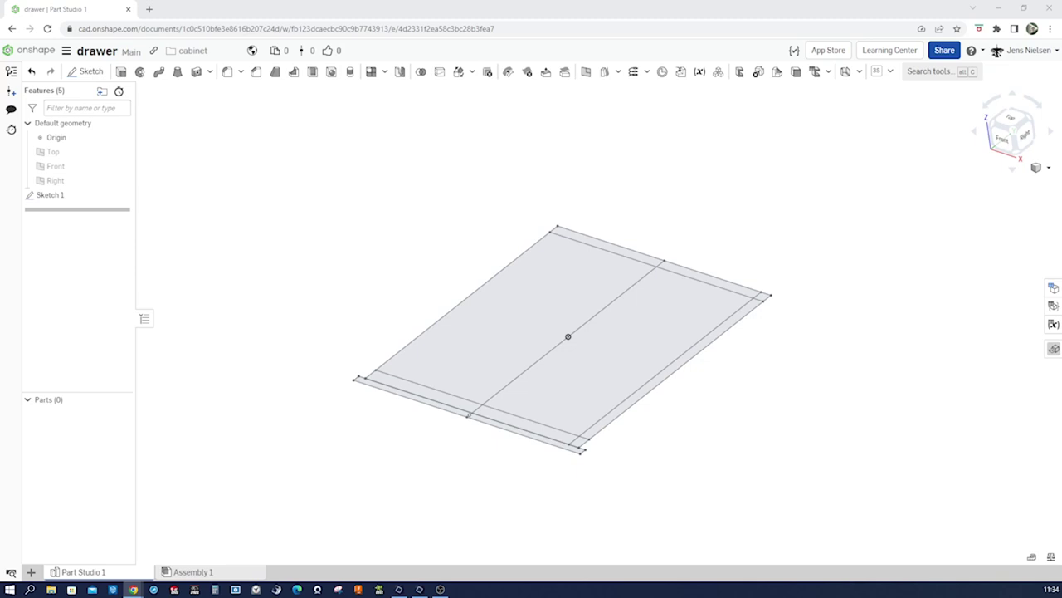
click(746, 460)
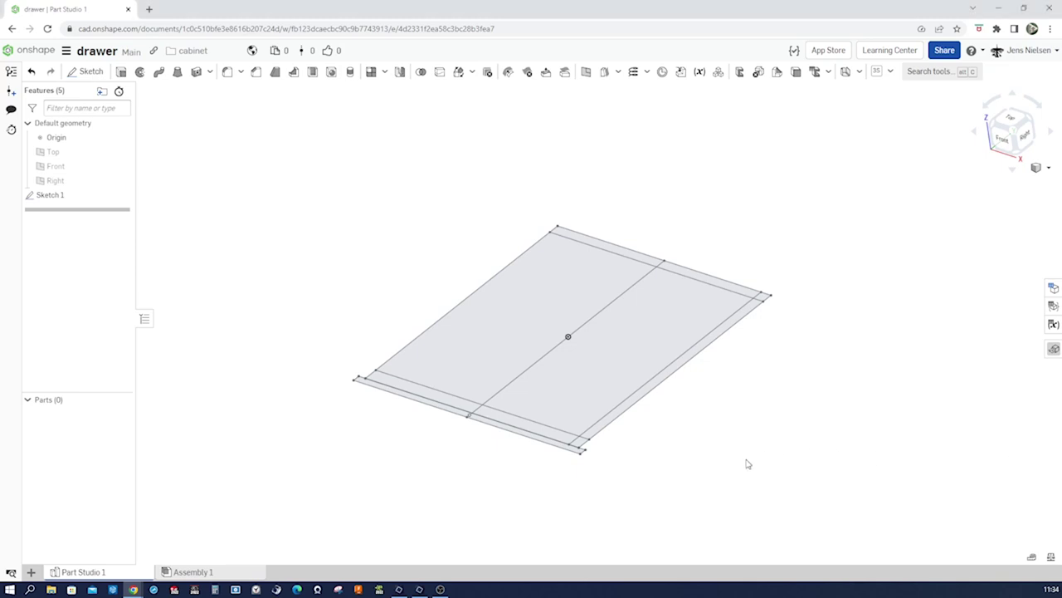
key(Left)
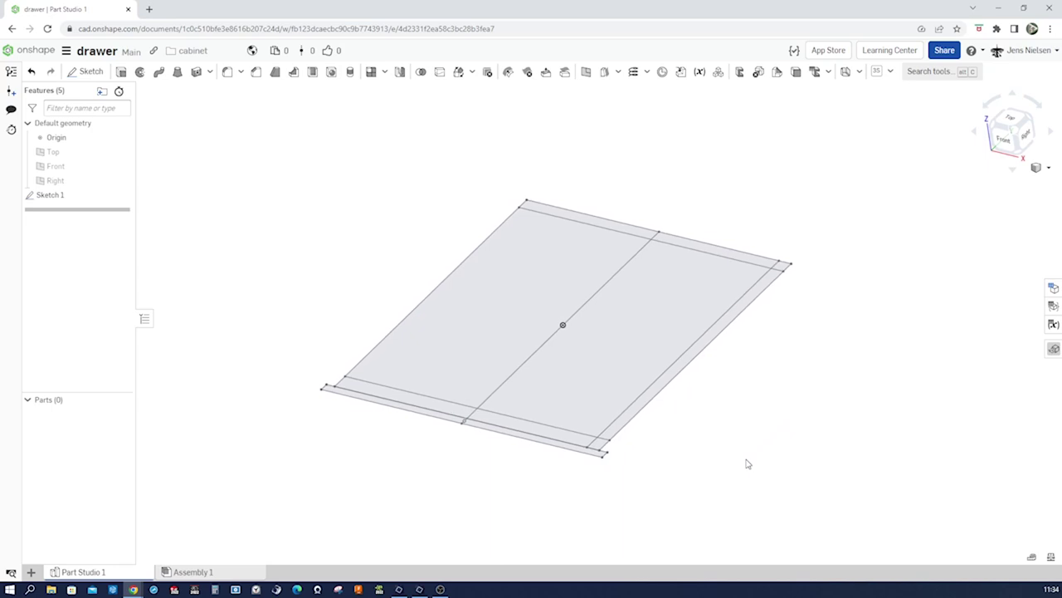
key(Left)
key(Left)
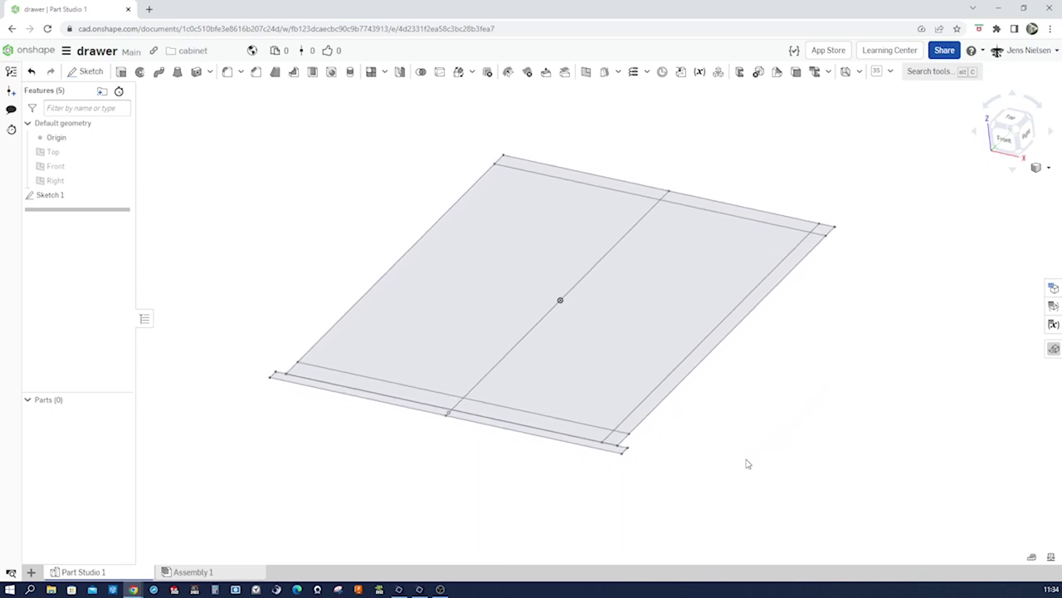
key(s)
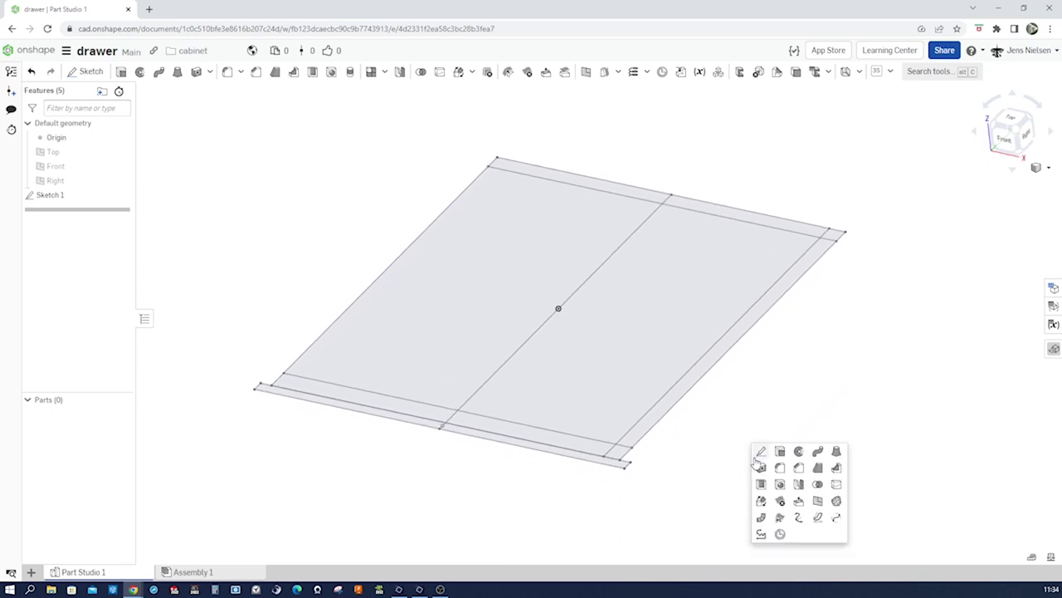
click(776, 452)
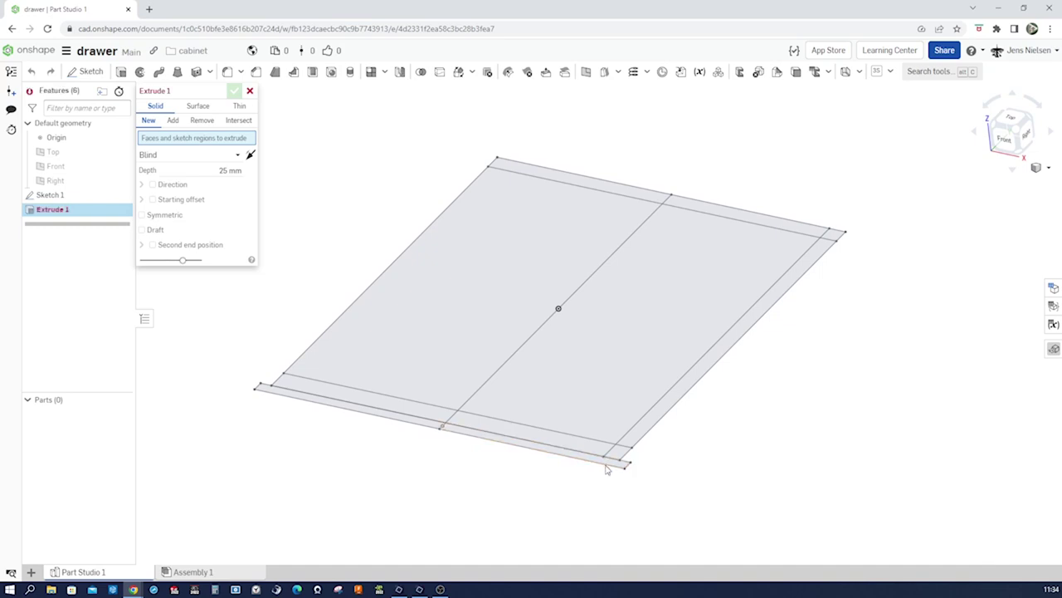
scroll(606, 467, up, 5)
click(586, 470)
scroll(573, 457, down, 5)
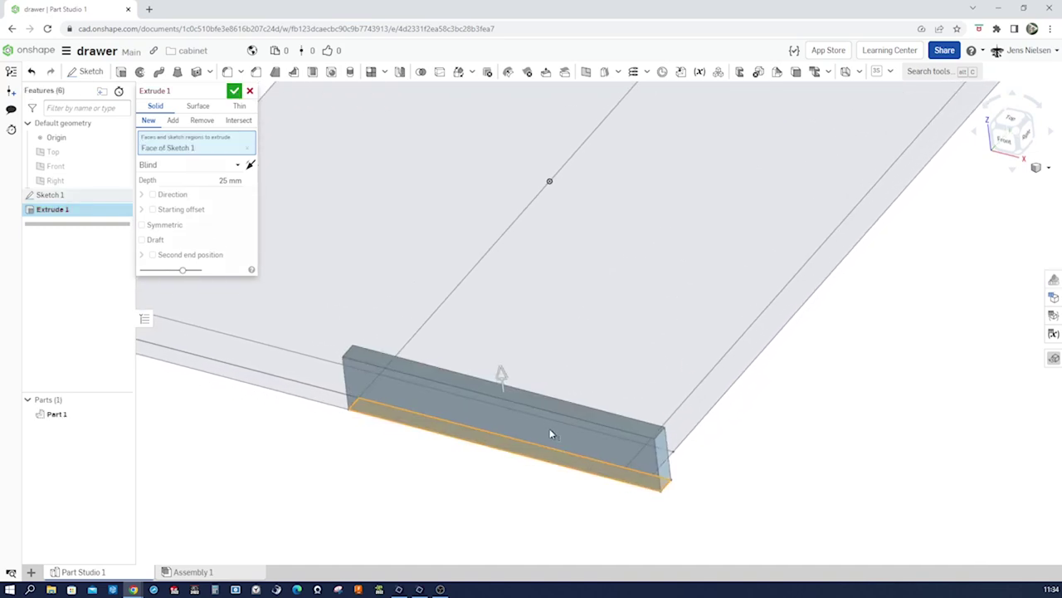
click(230, 180)
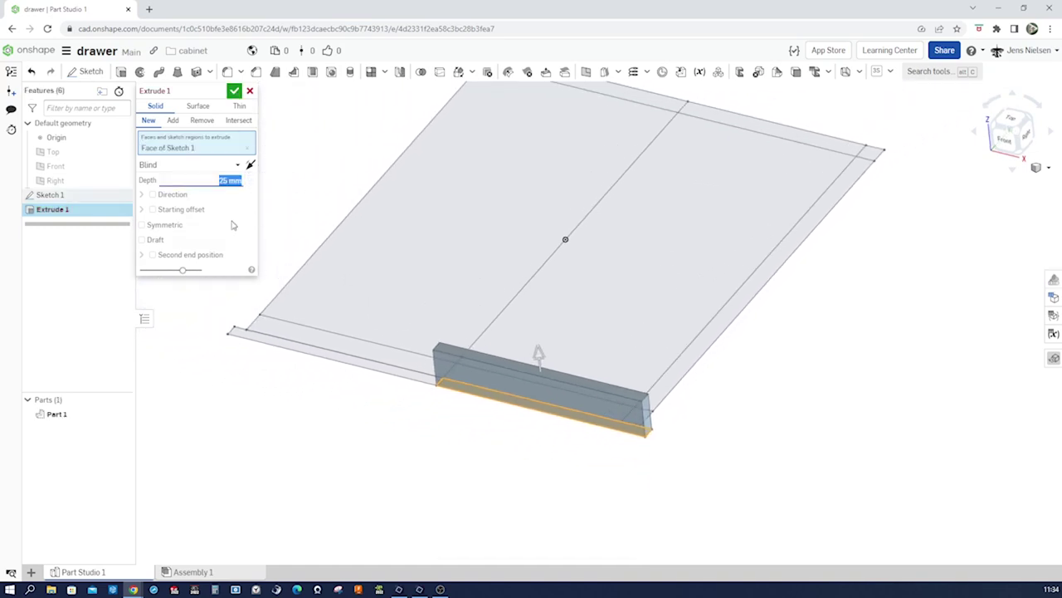
text(133)
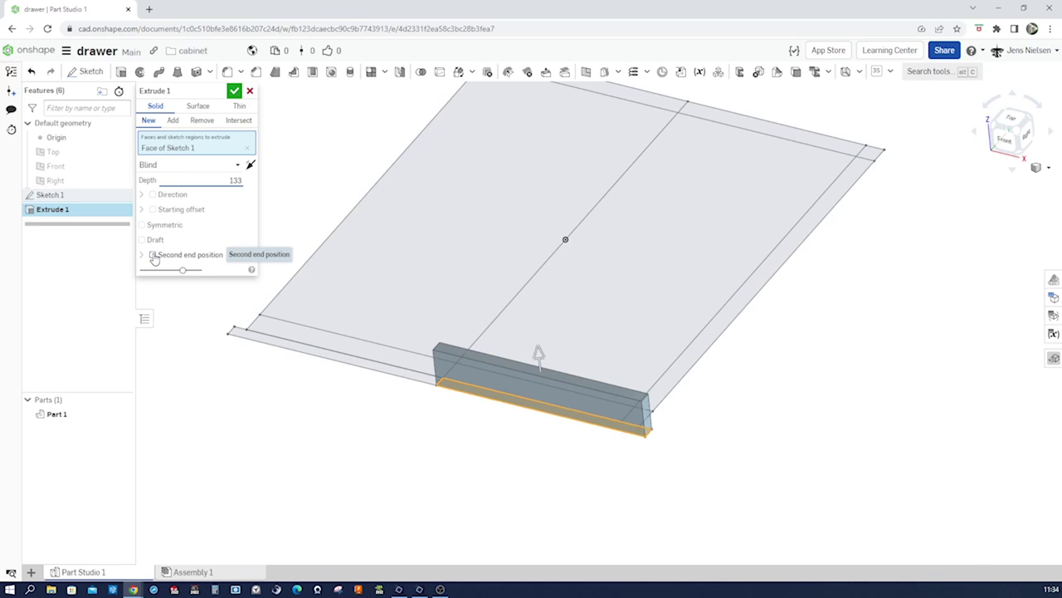
Add a blind second end position of 7 mm to the front strip's extrusion and accept the feature.
click(153, 254)
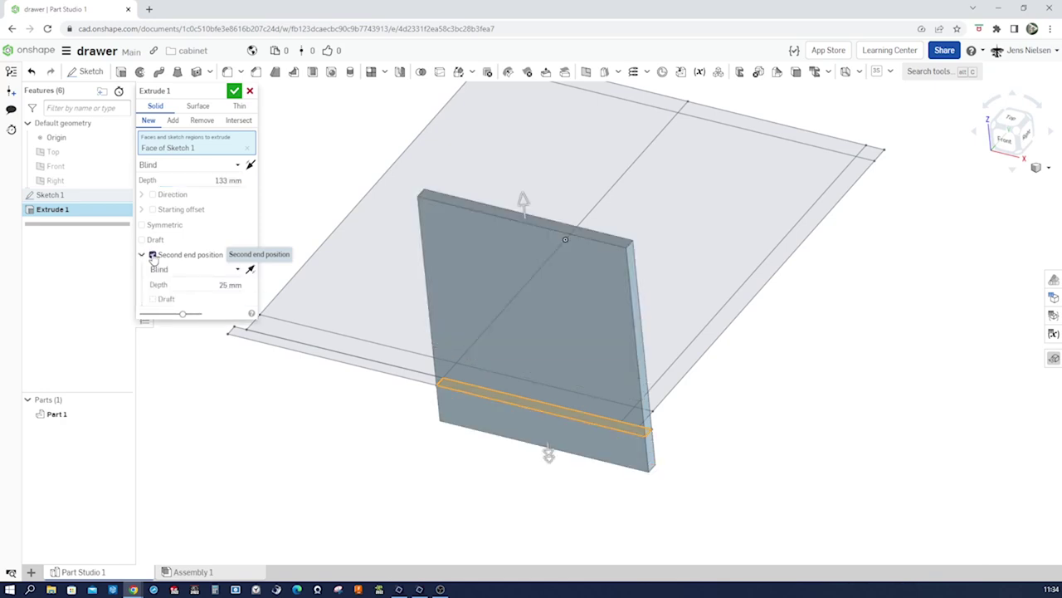
click(229, 284)
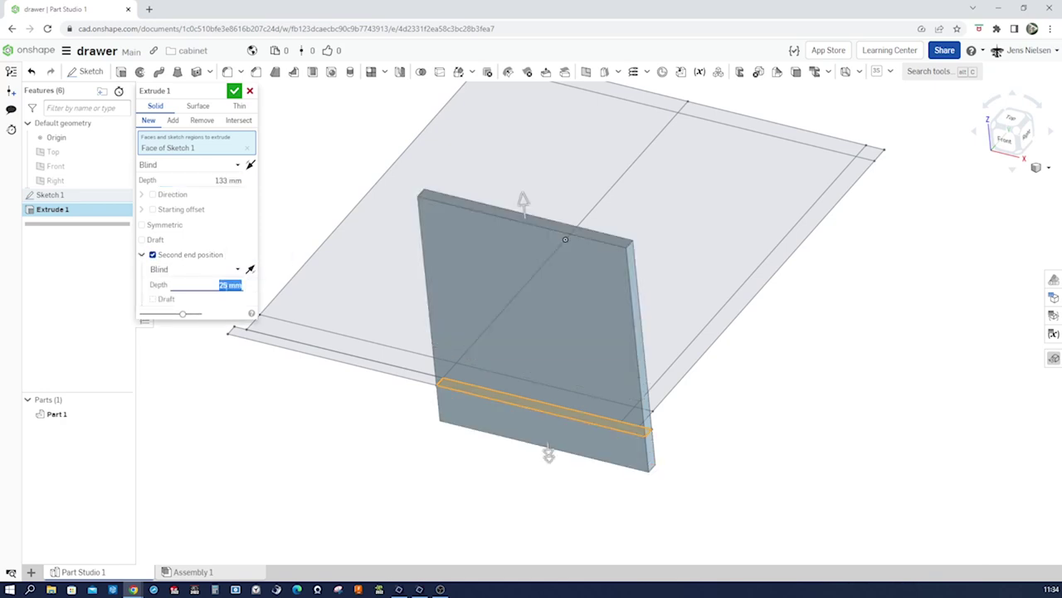
text(7)
key(Return)
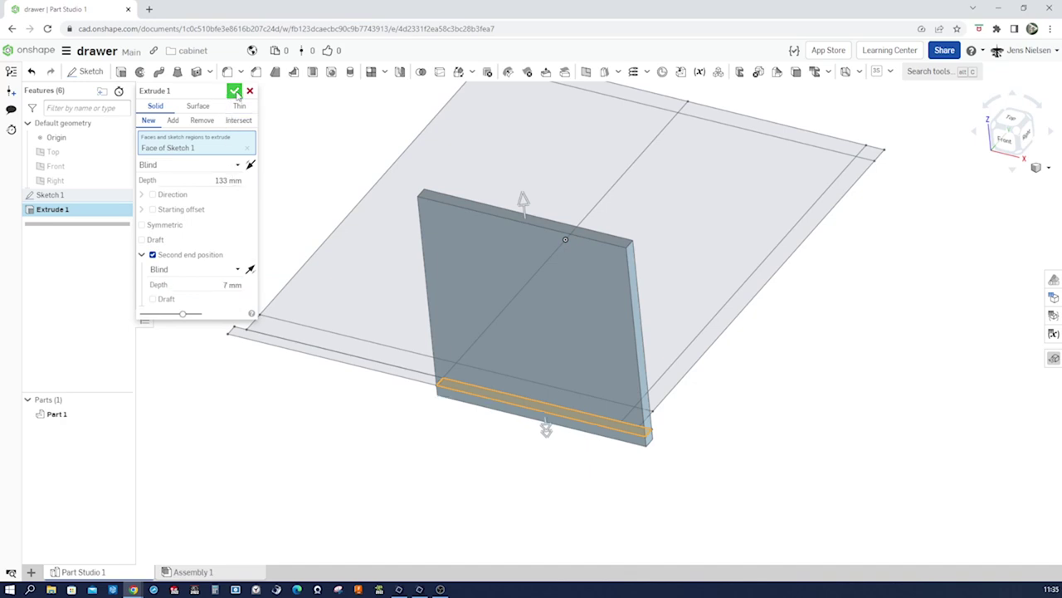
click(234, 91)
Rename the extruded part as "front cover".
right_click(79, 415)
click(112, 419)
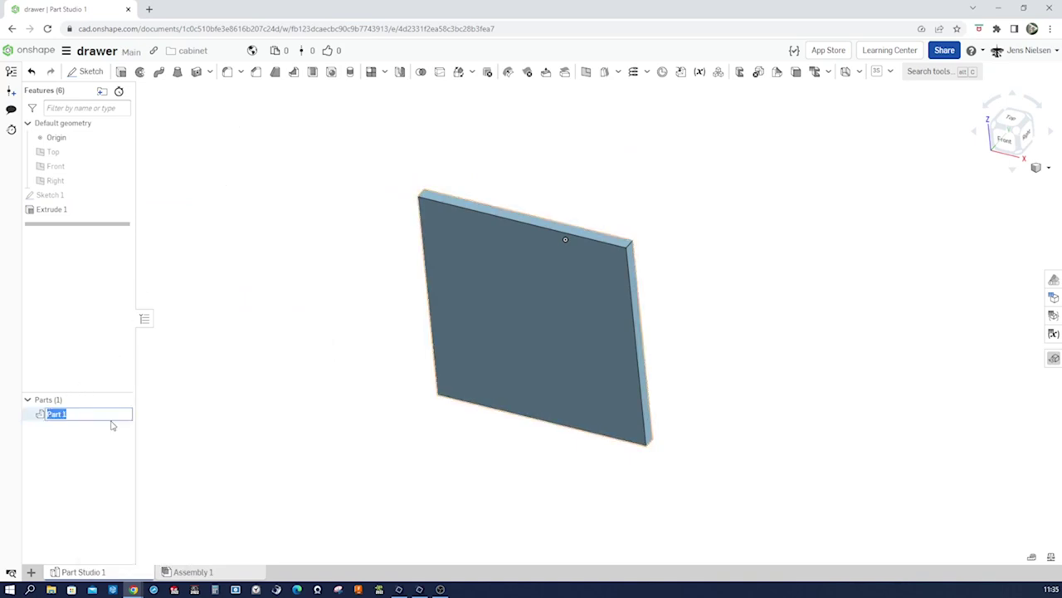
text(fron)
key(Return)
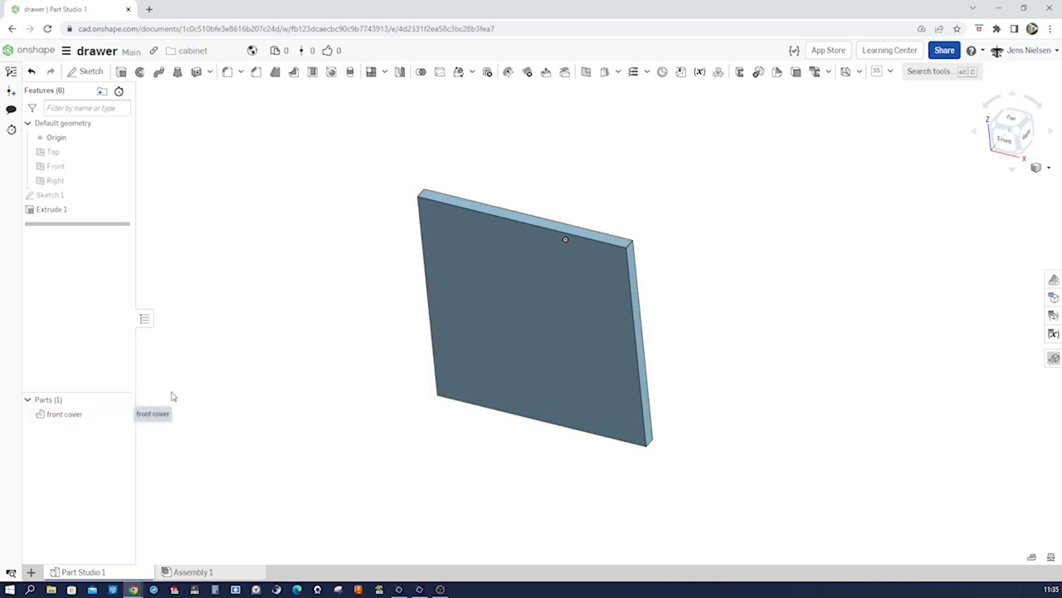
Set the front cover's appearance to the light tan colour EAB97D.
right_click(89, 416)
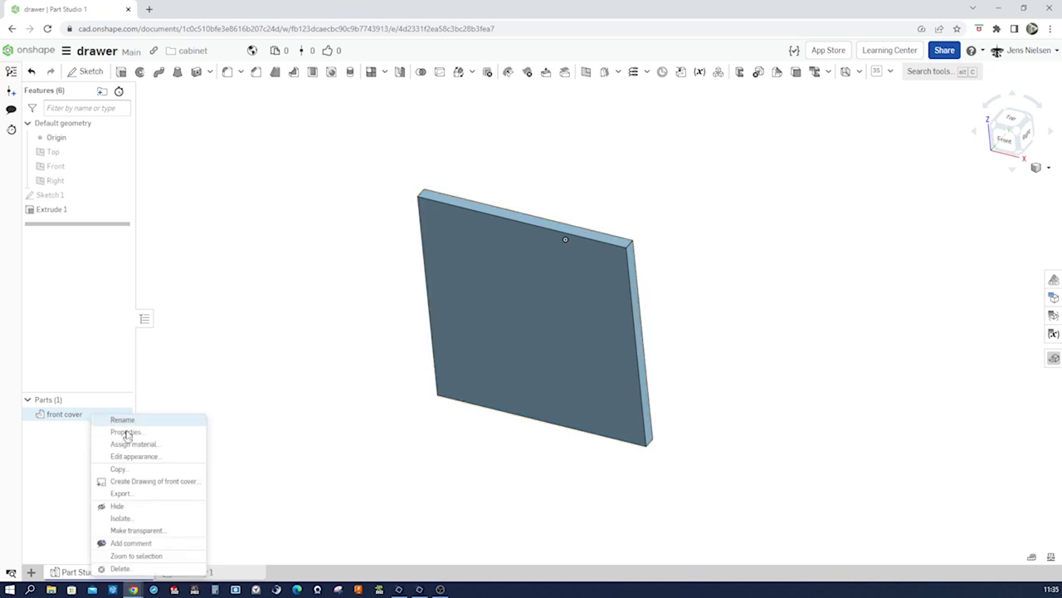
click(137, 456)
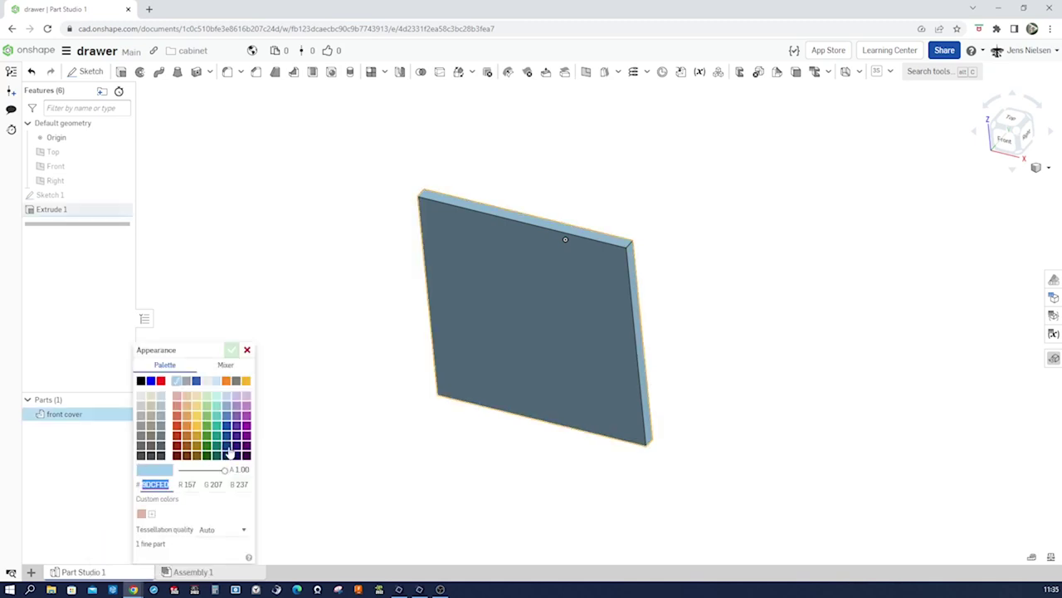
click(186, 406)
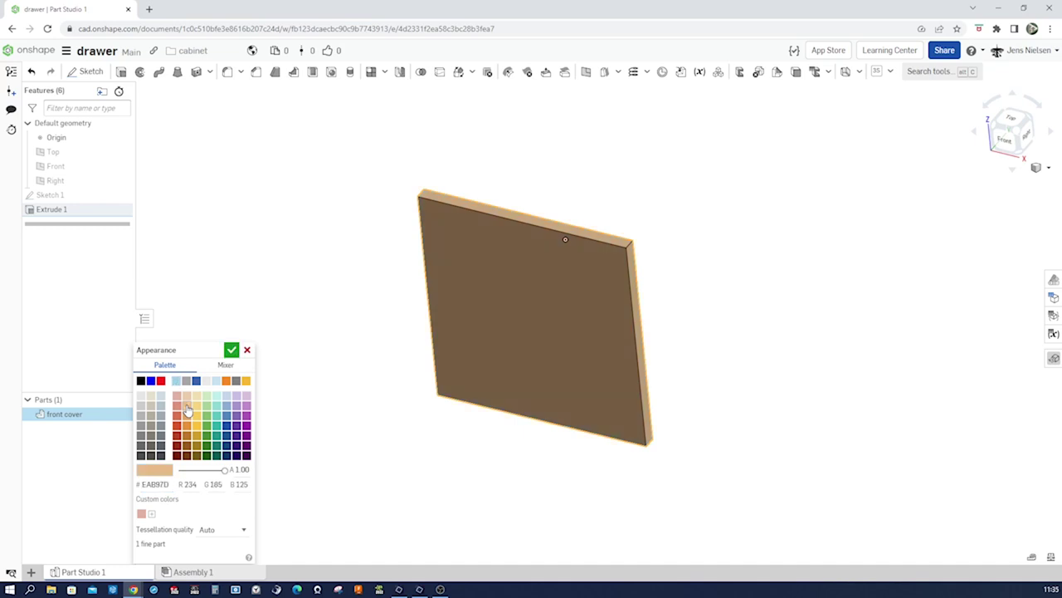
click(231, 351)
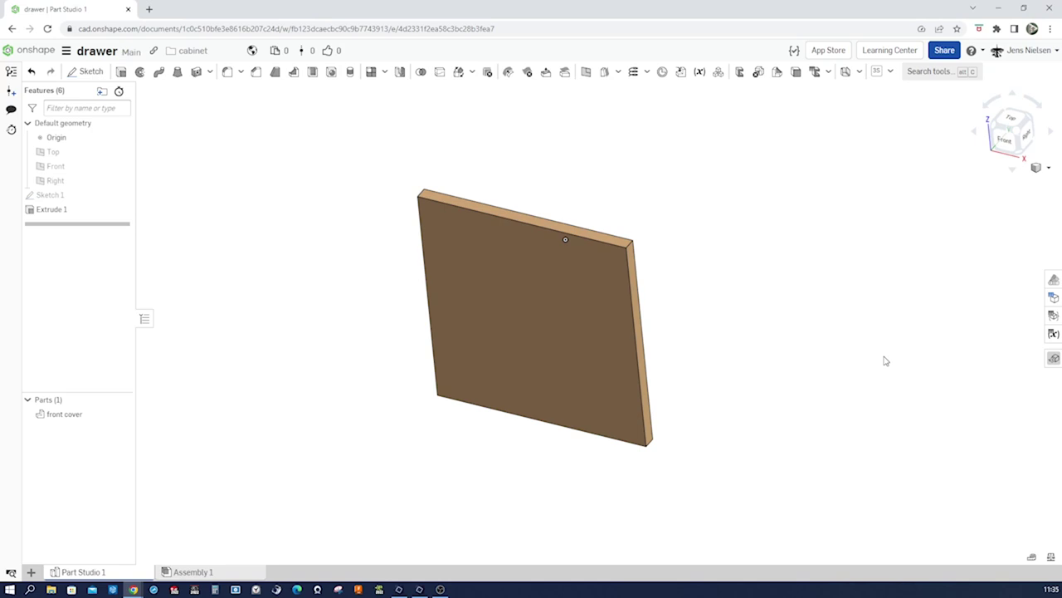
Sketch a circle on the front cover's narrow centre-side end face, centred on its upper front corner.
right_drag(884, 360, 388, 193)
scroll(396, 174, up, 3)
key(s)
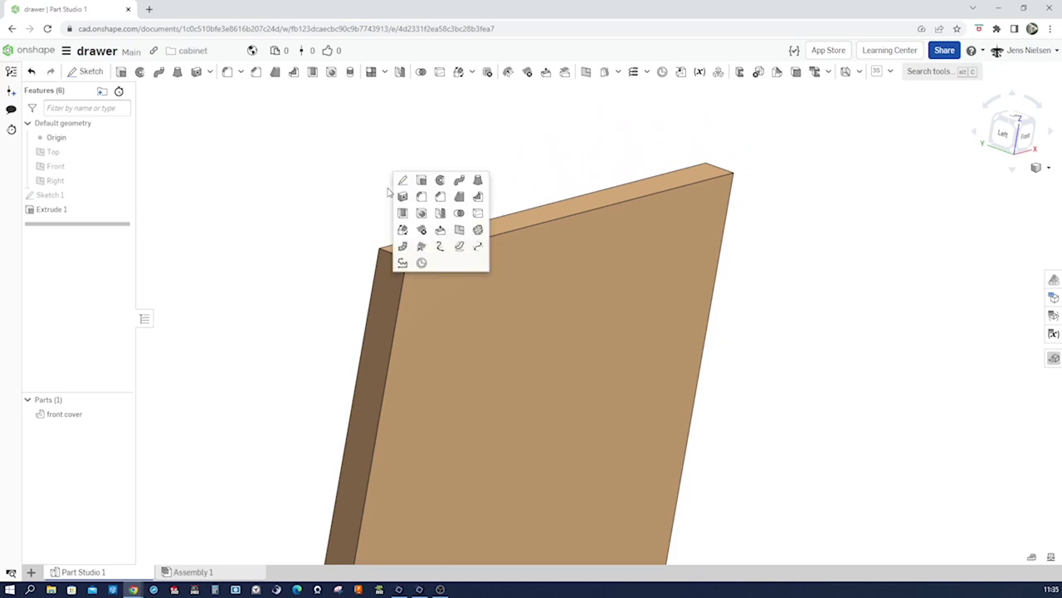
click(401, 182)
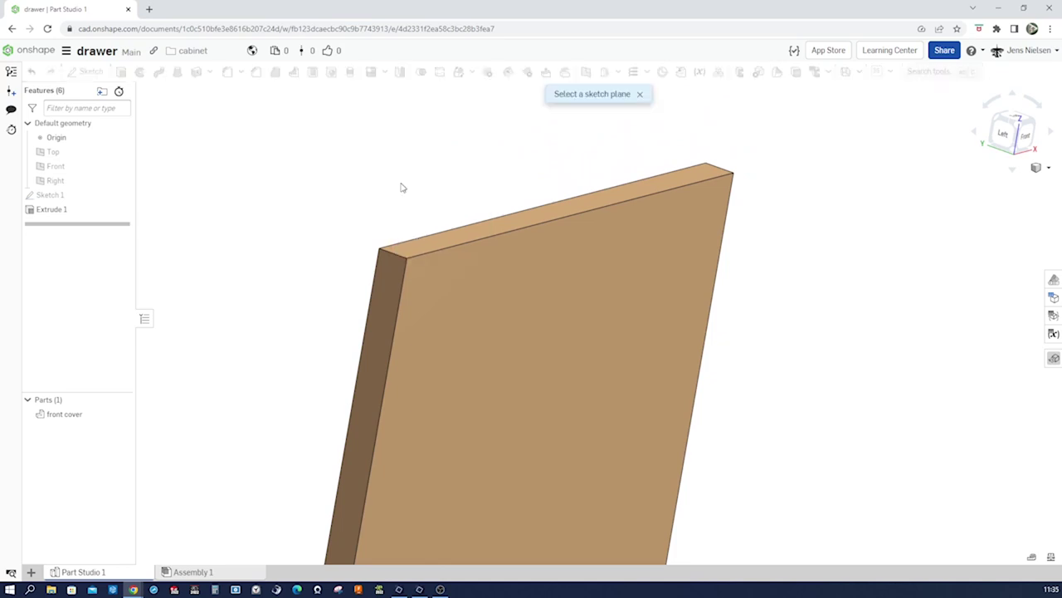
click(395, 262)
key(s)
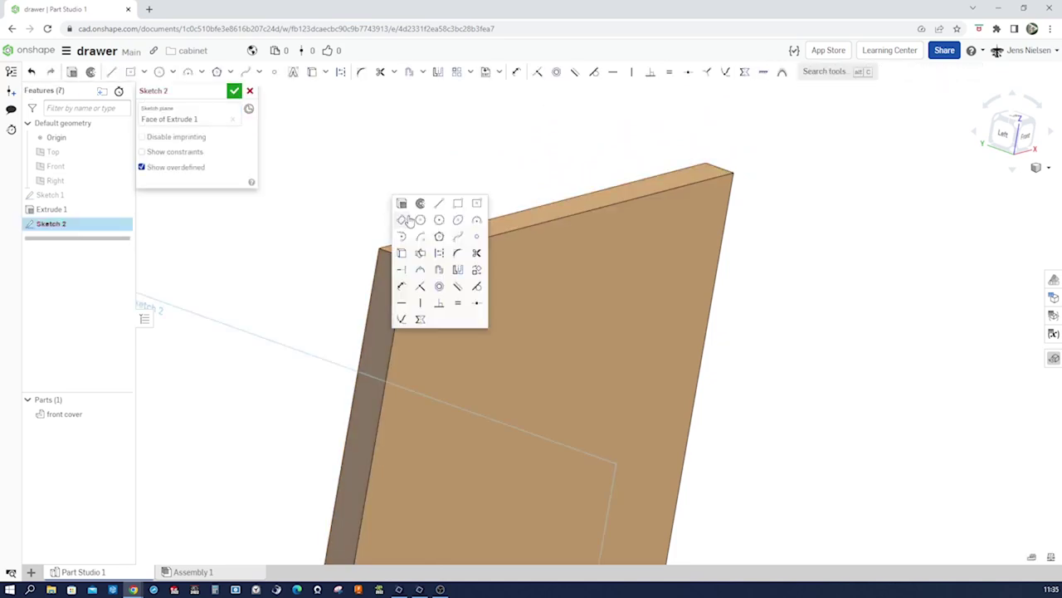
click(420, 219)
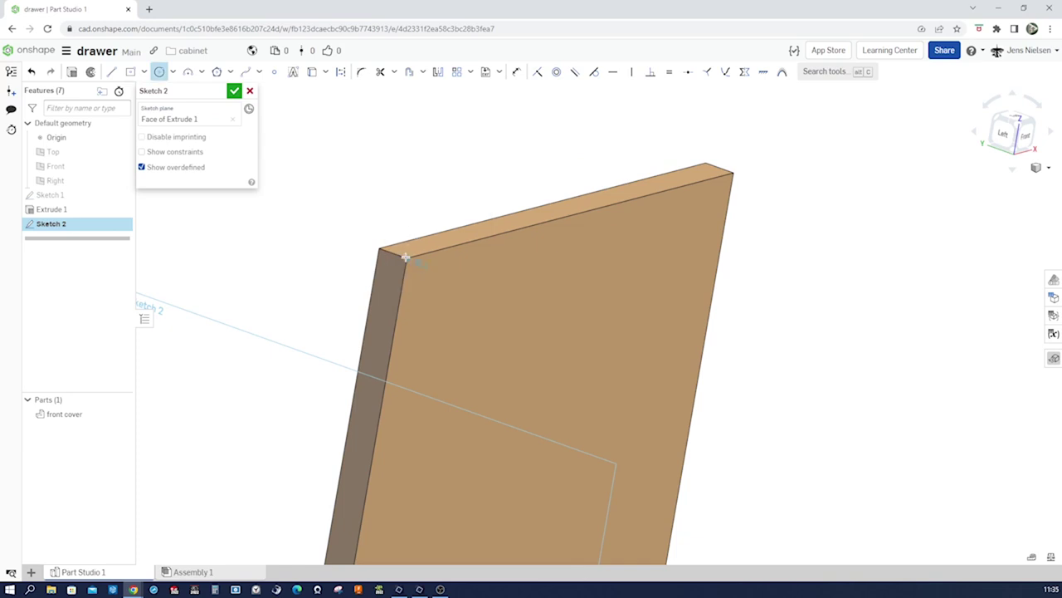
click(406, 258)
Dimension the corner circle to 8 mm and finish the sketch.
key(u)
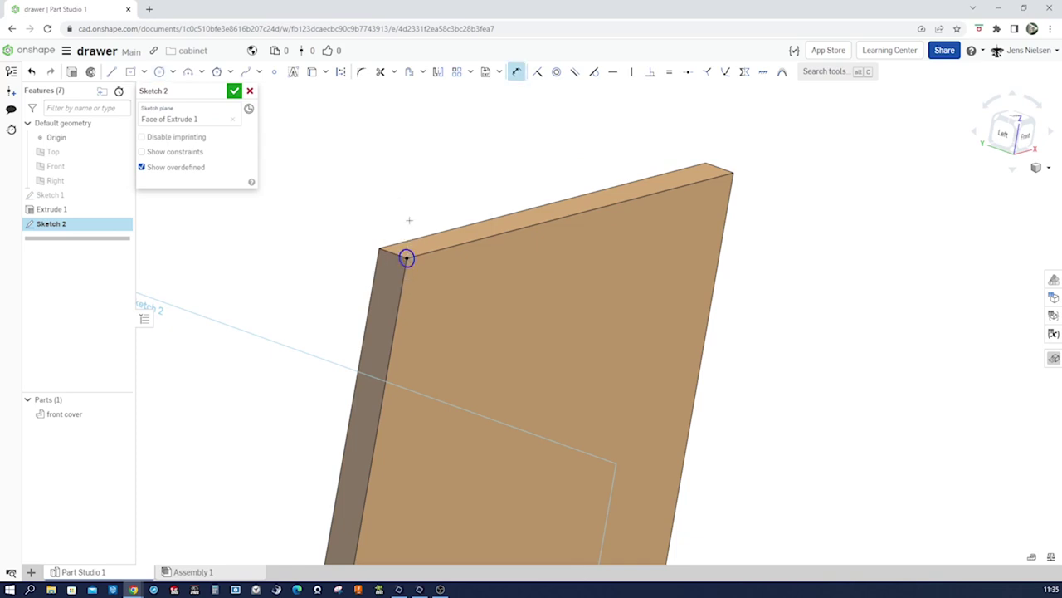
click(406, 258)
text(8)
key(Return)
click(235, 91)
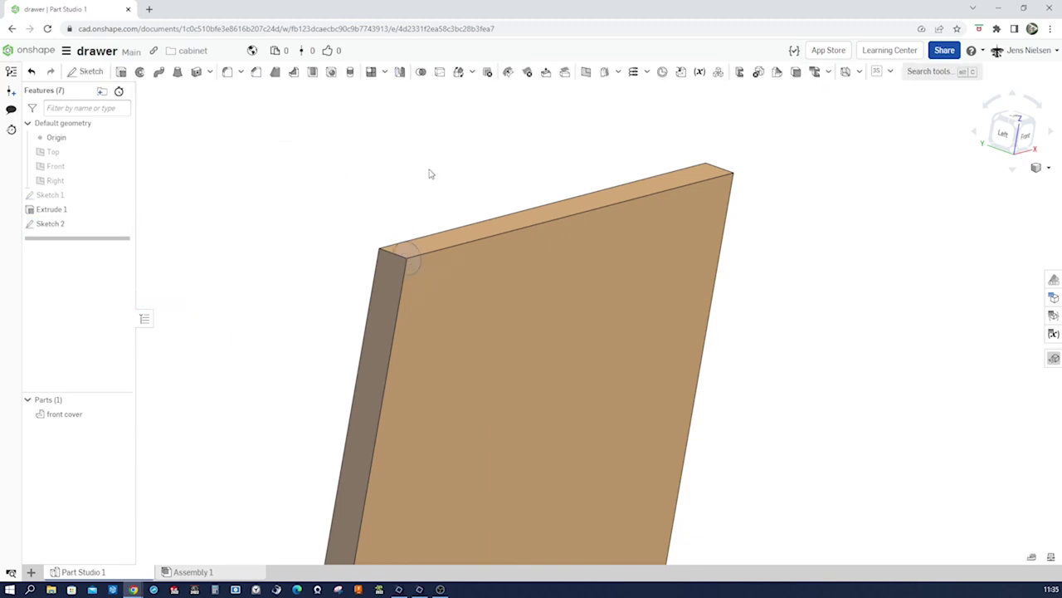
Sweep the quarter-circle region lying inside the front cover along the cover's upper front edge.
scroll(515, 188, down, 3)
right_drag(527, 188, 527, 189)
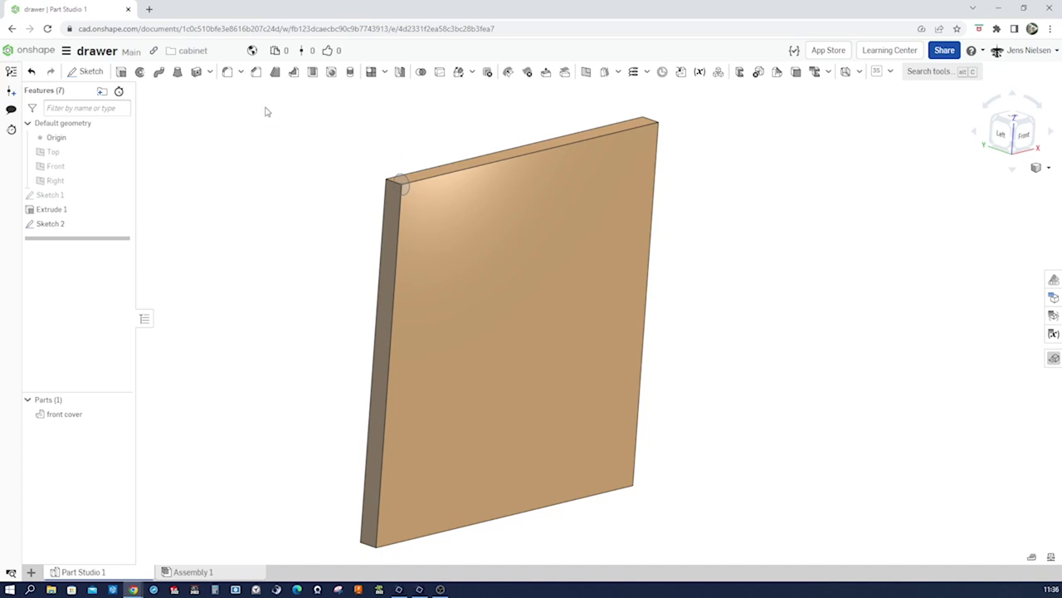
click(158, 73)
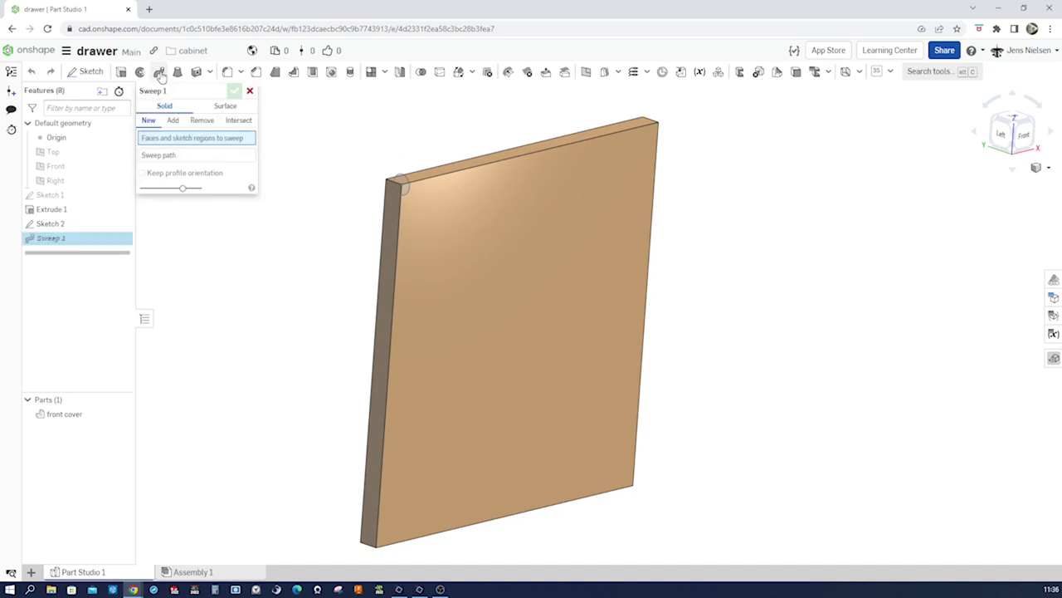
scroll(363, 168, up, 3)
middle_drag(363, 164, 366, 214)
scroll(405, 217, up, 2)
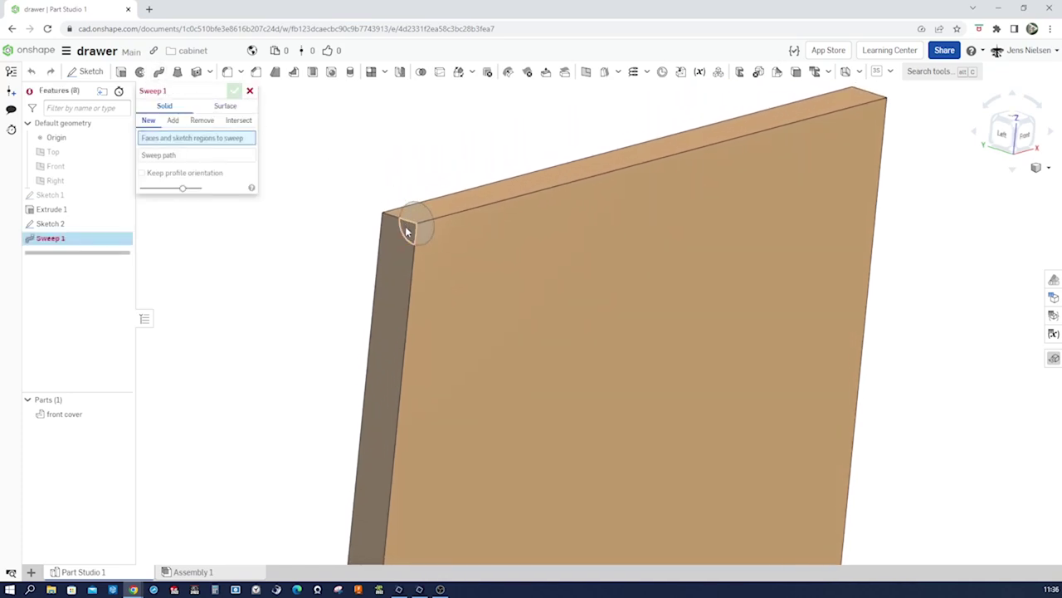
click(407, 230)
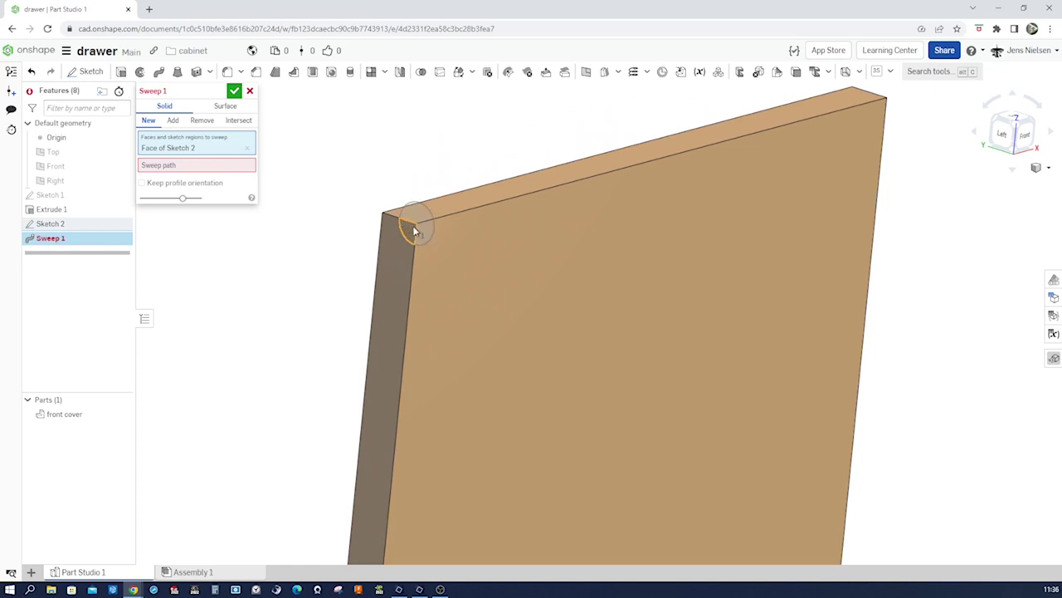
click(236, 166)
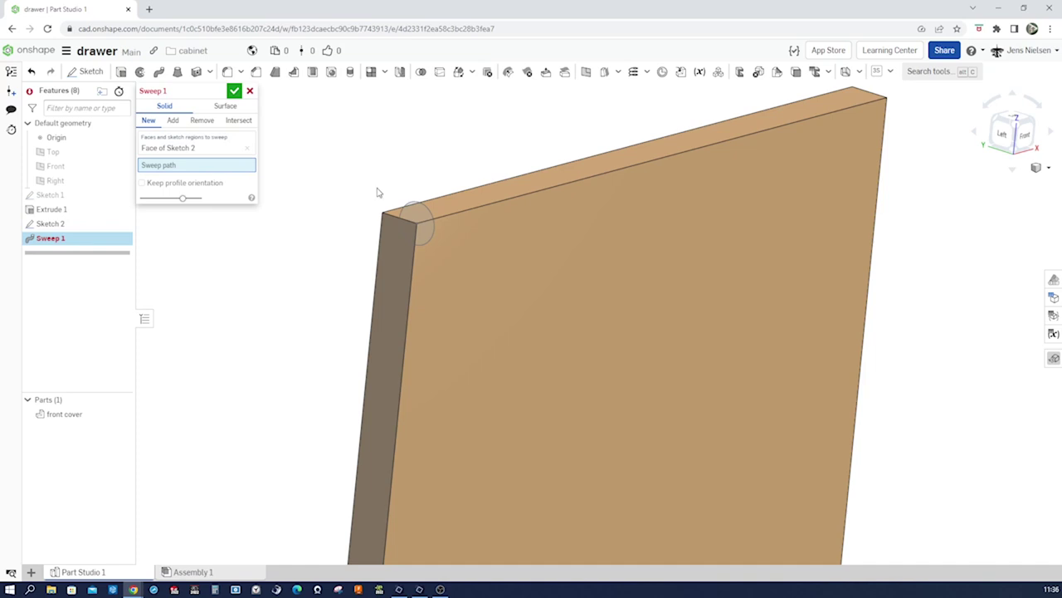
click(449, 215)
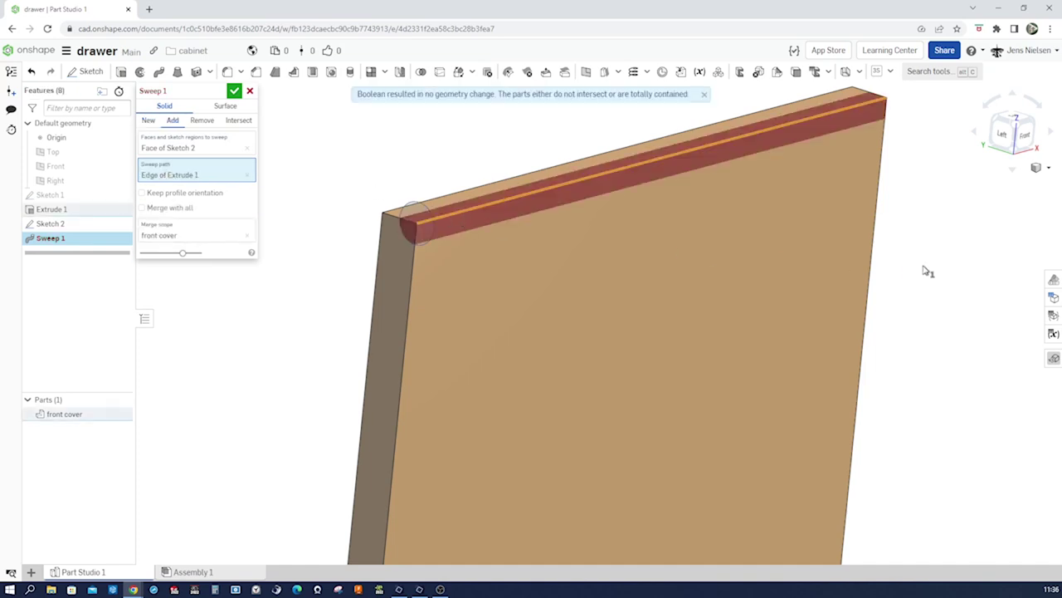
Extend the sweep path along the outer vertical and lower front edges, make it remove material, and accept it.
click(877, 266)
right_drag(877, 265, 747, 361)
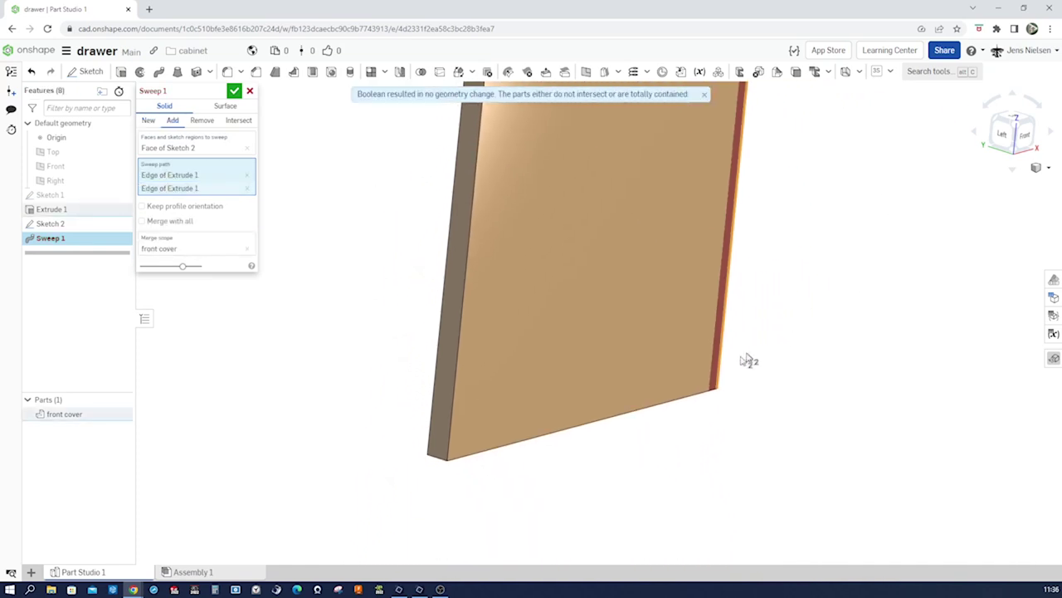
click(702, 390)
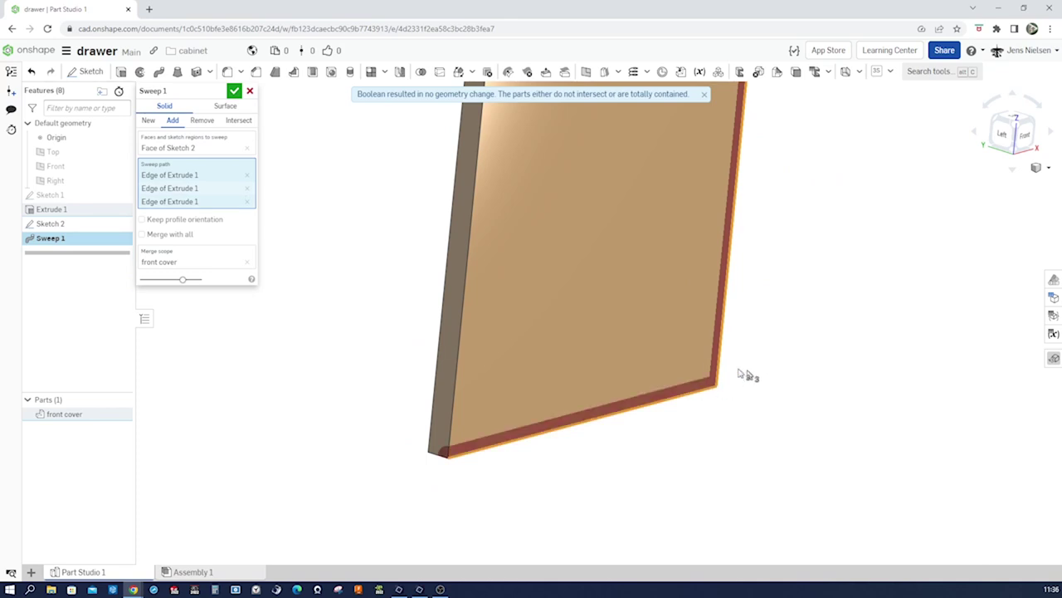
key(f)
click(196, 121)
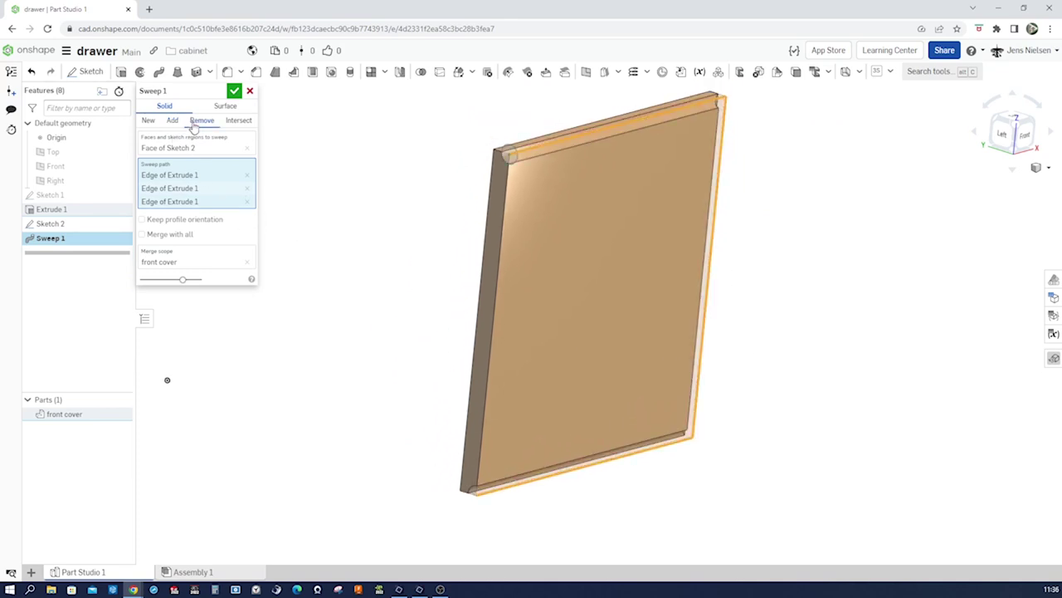
click(234, 91)
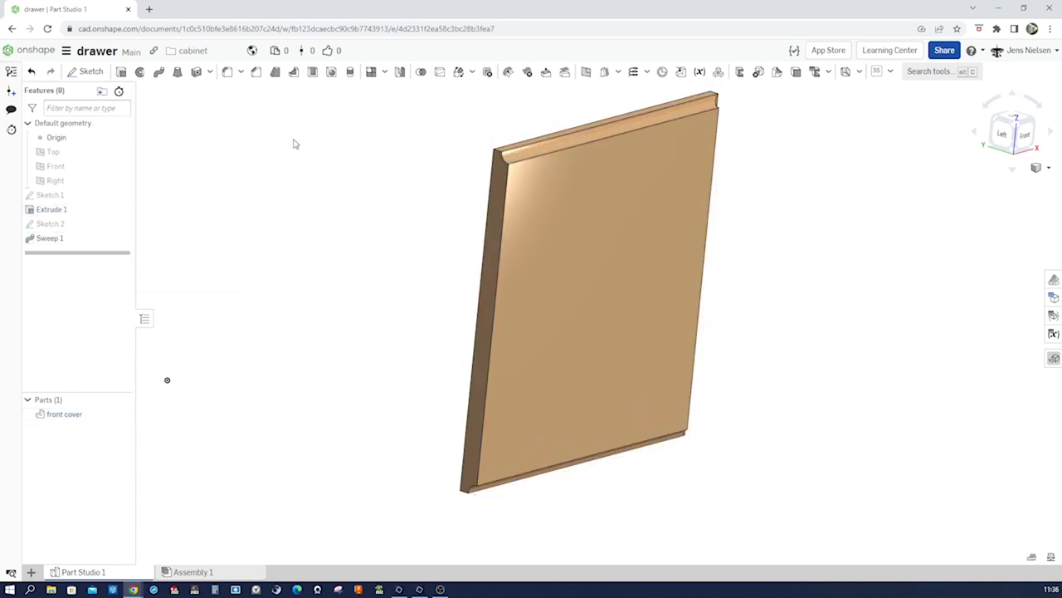
Show the layout sketch and pick all three regions of its right-hand side strip as an extrusion profile.
right_drag(167, 380, 219, 304)
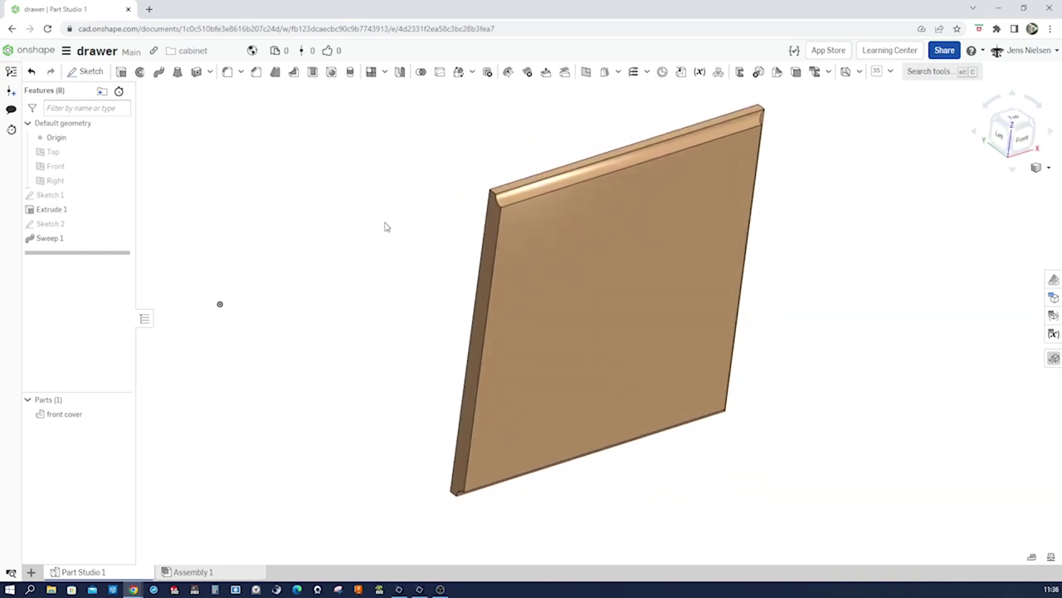
click(121, 194)
key(shift+Right)
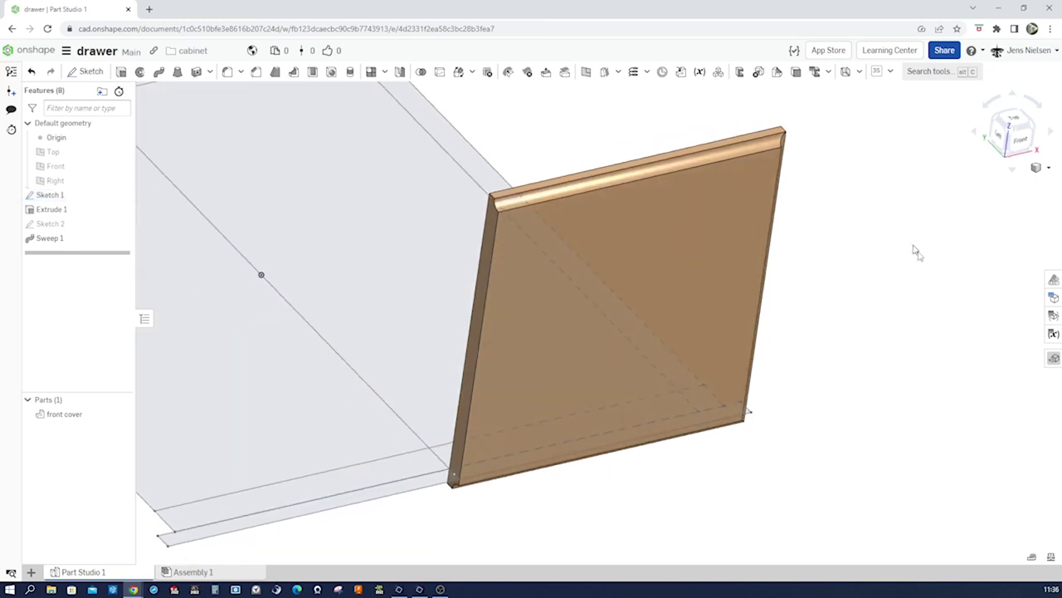
key(shift+Right)
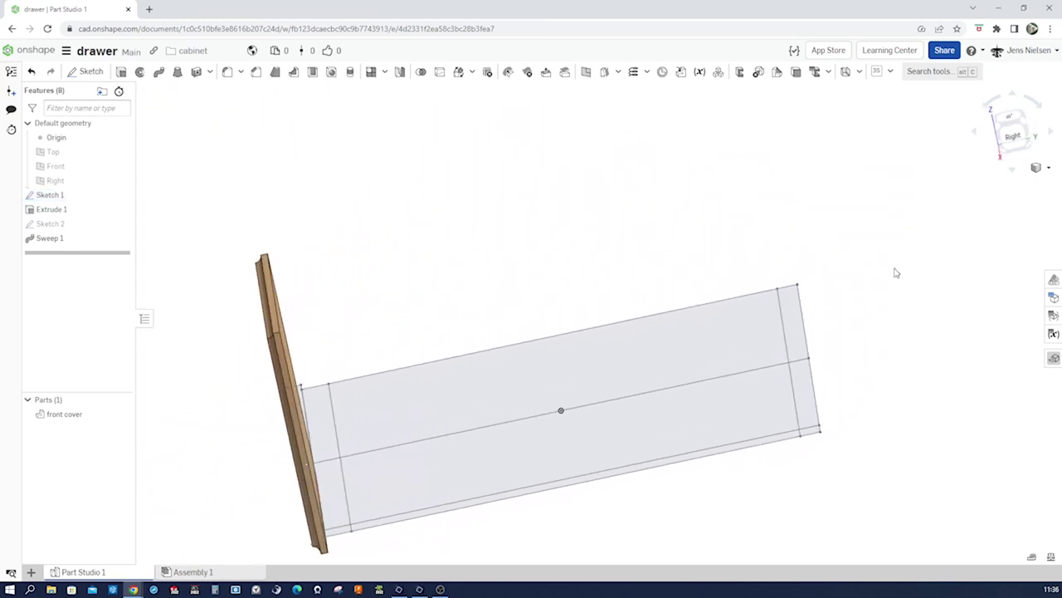
key(shift+Right)
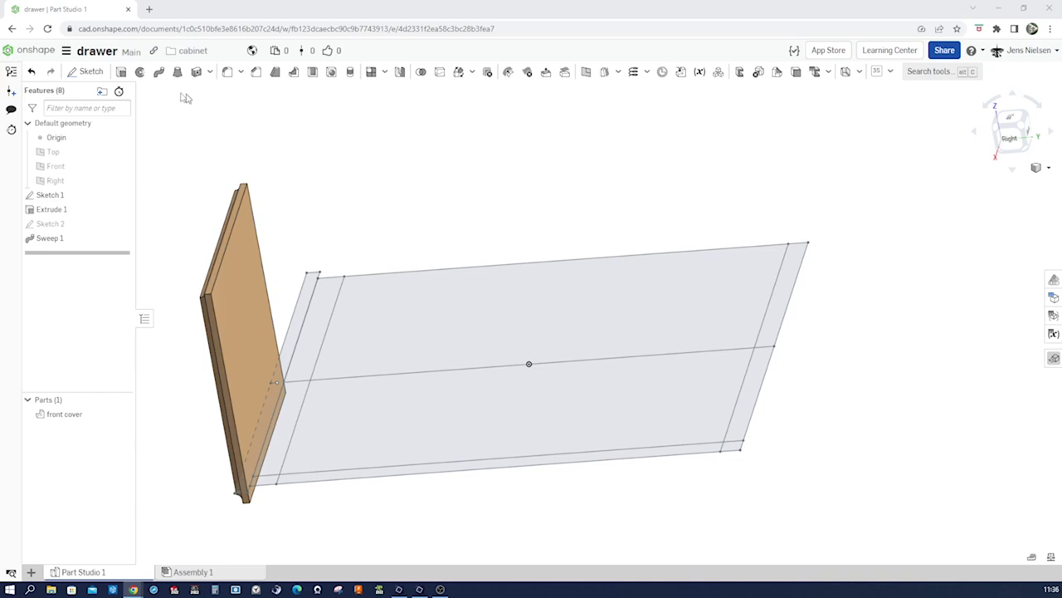
click(121, 71)
scroll(220, 389, up, 3)
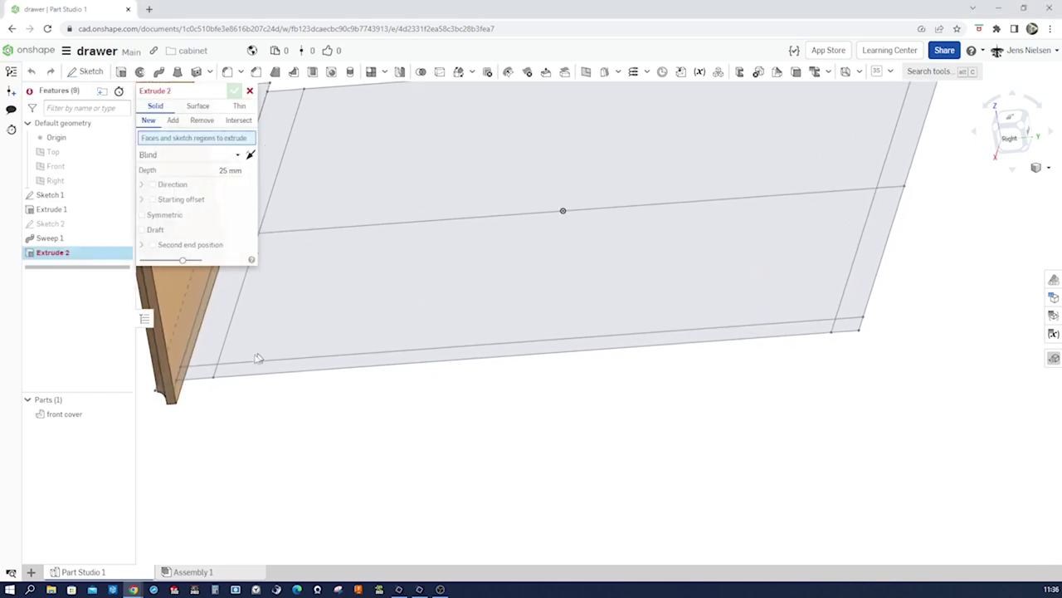
click(224, 396)
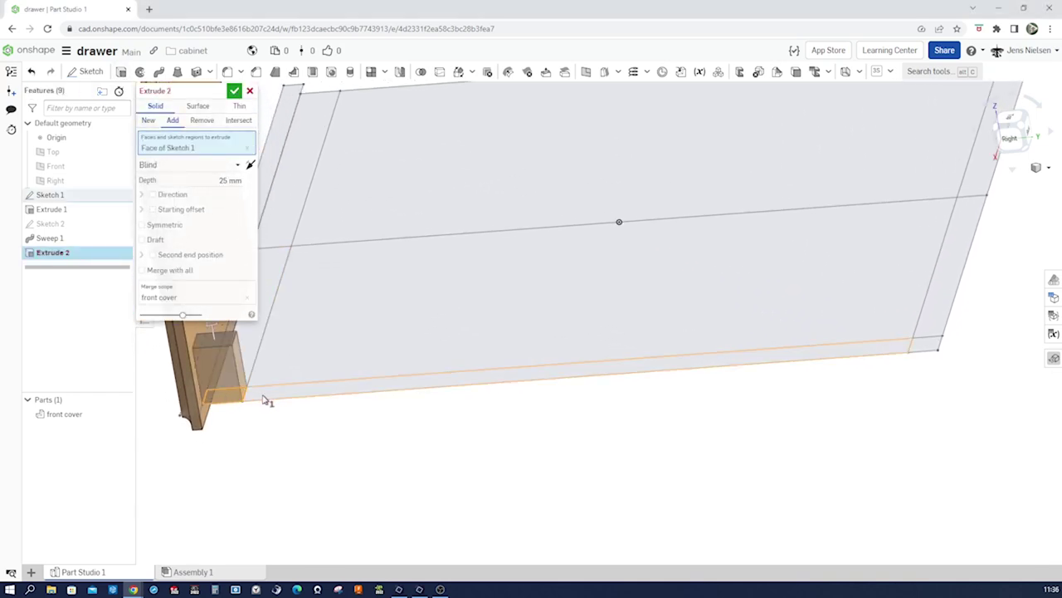
click(930, 357)
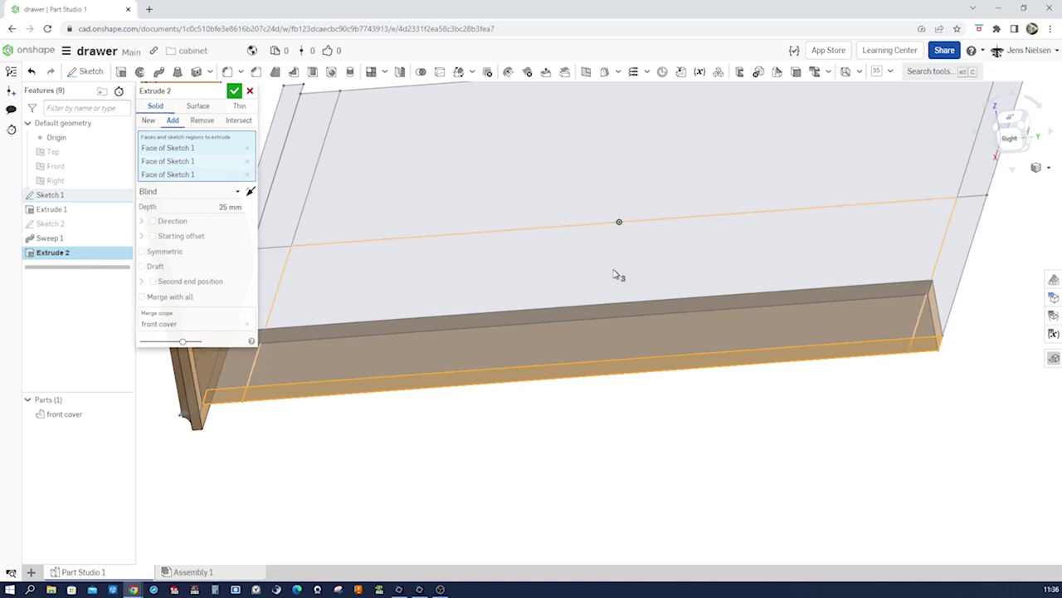
Extrude the side strip as a new solid with a blind depth of 125 mm.
click(147, 120)
click(222, 207)
click(222, 207)
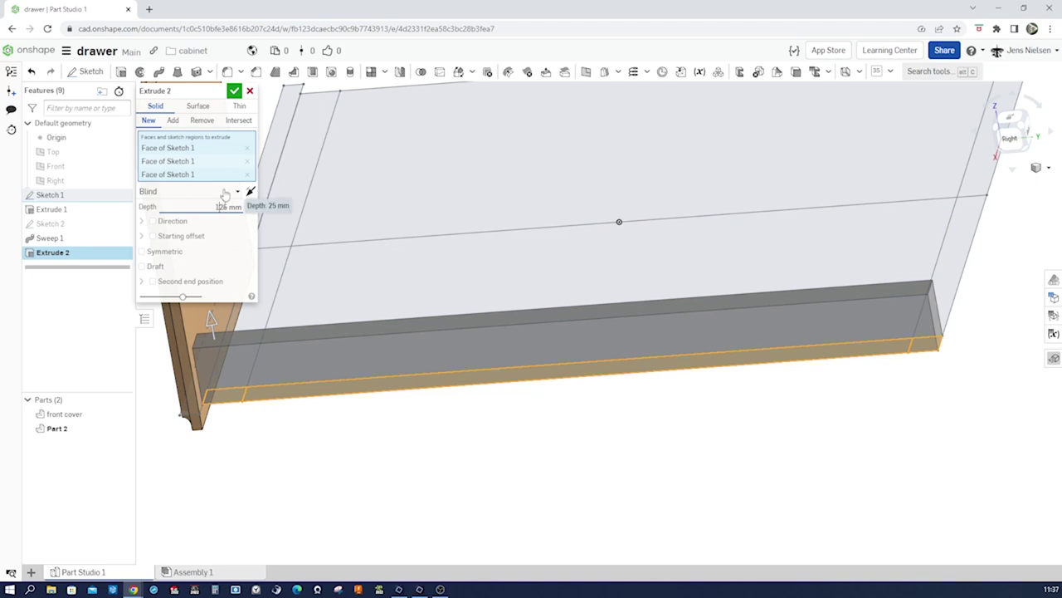
click(235, 91)
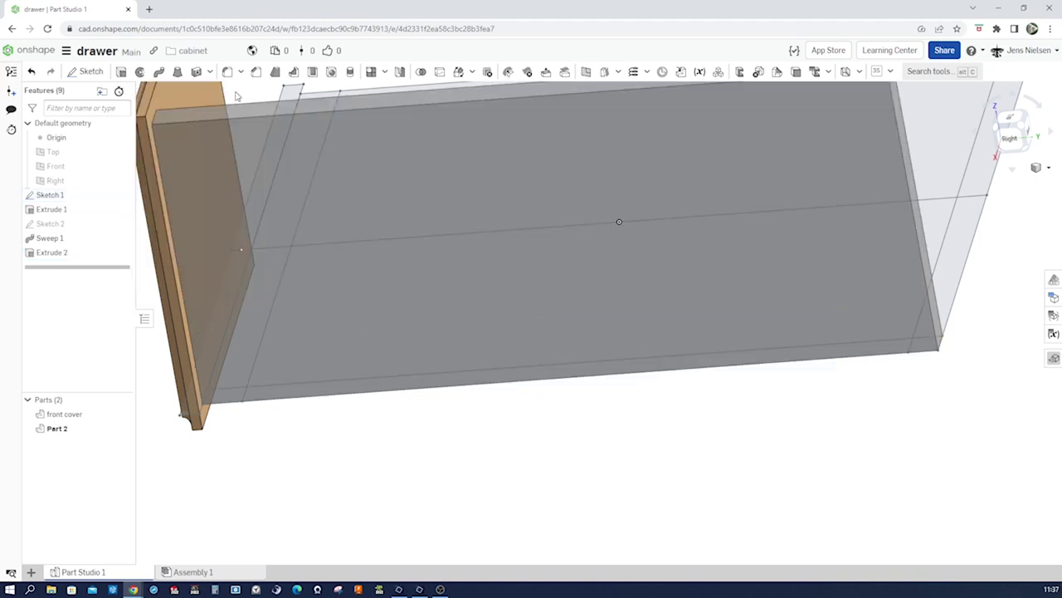
key(f)
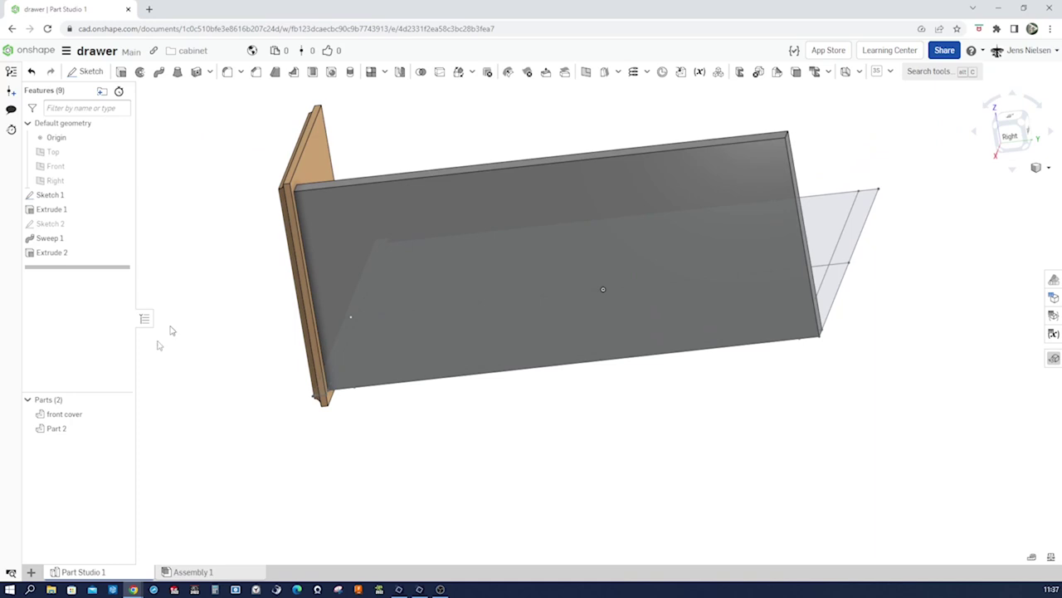
Rename the newly extruded side panel part as "side".
right_click(71, 434)
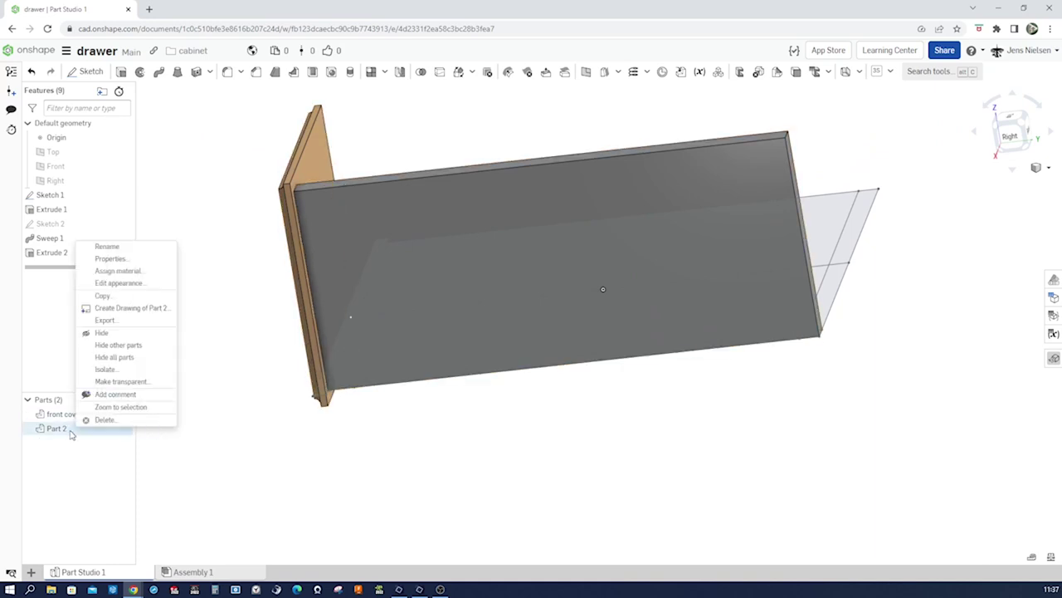
click(108, 247)
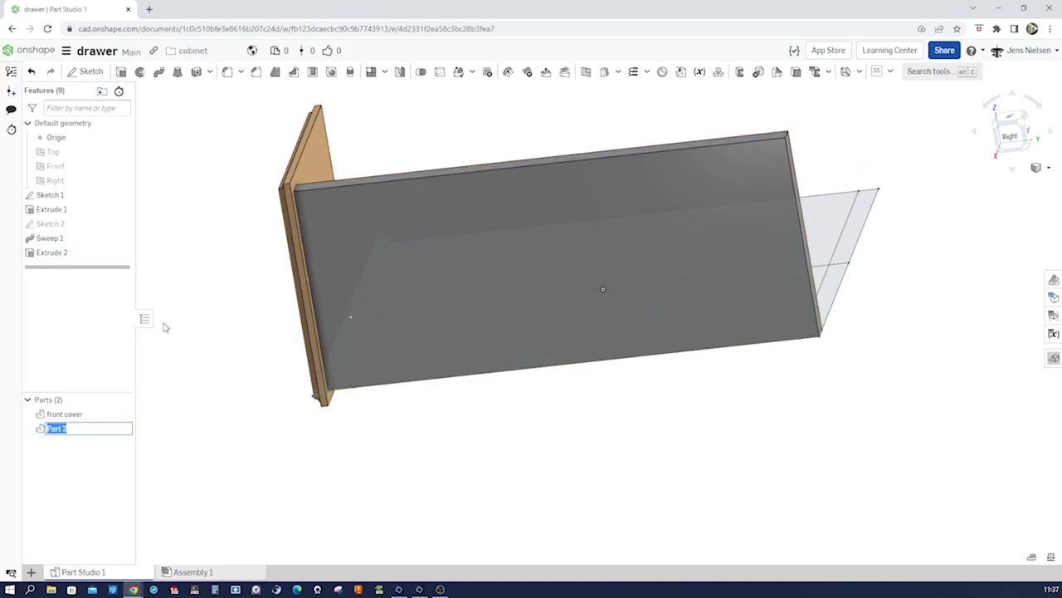
text(side)
key(Return)
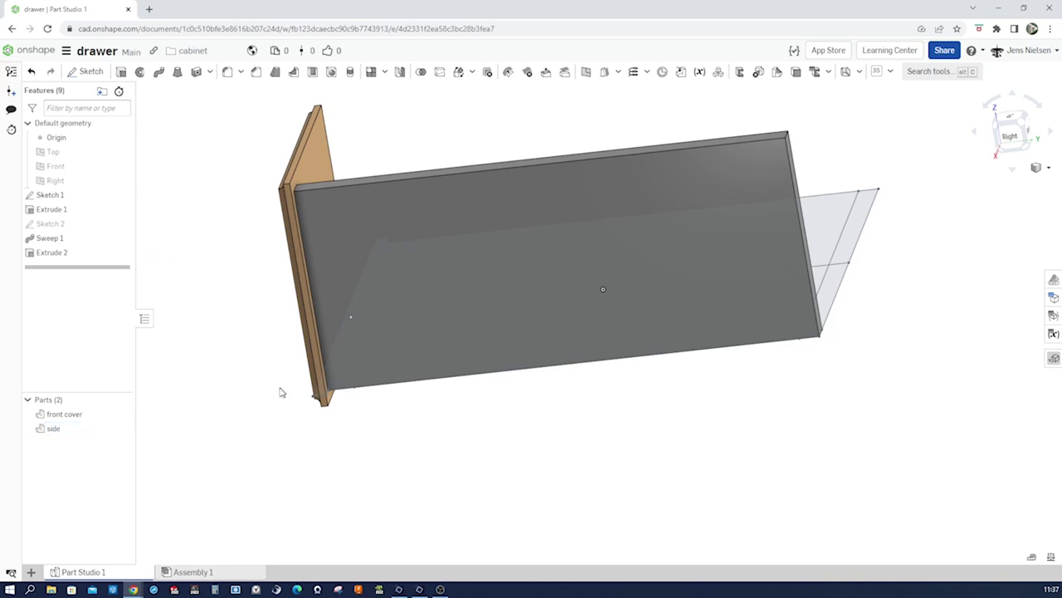
Colour the side part pale yellow (#F0DFAD) and accept the appearance.
right_click(55, 430)
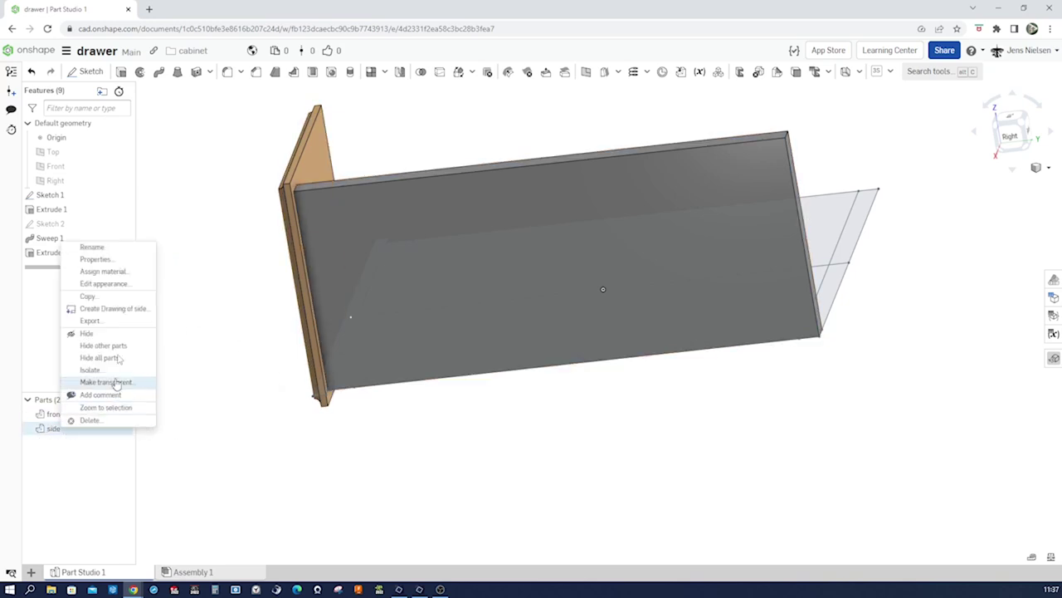
click(122, 286)
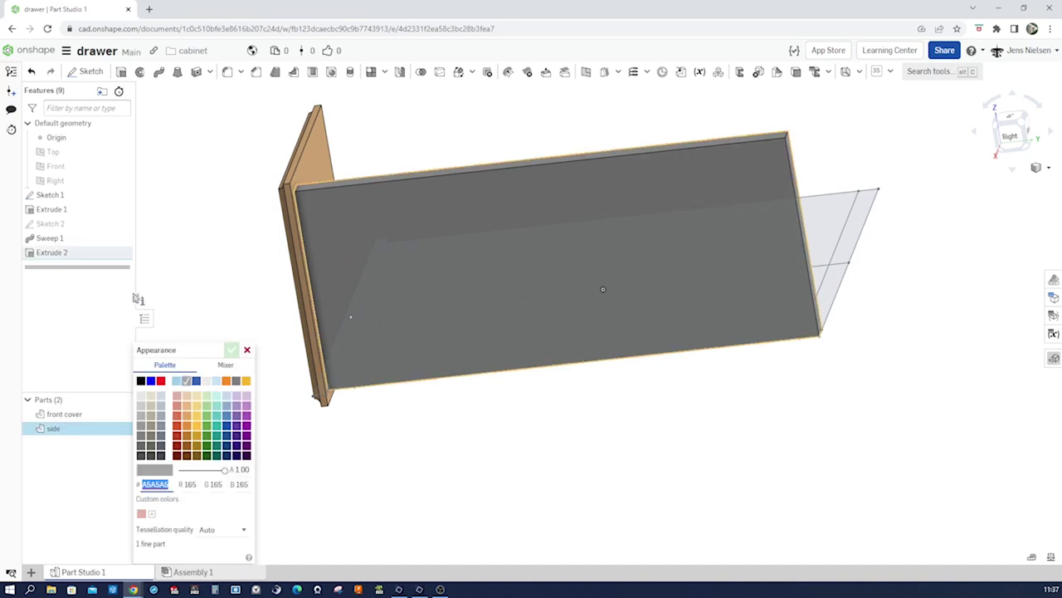
click(197, 398)
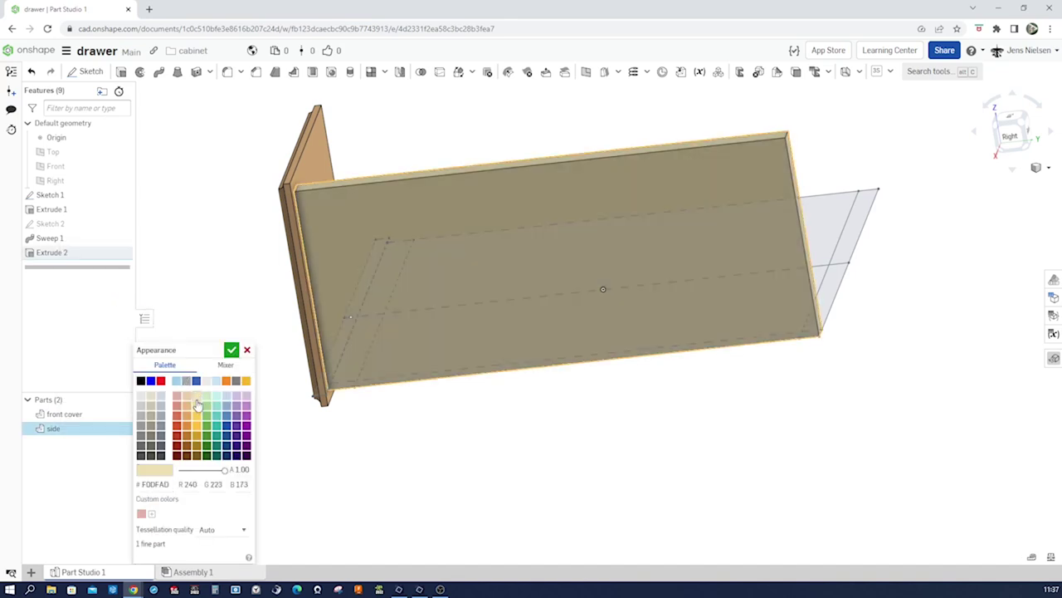
click(231, 350)
right_drag(534, 520, 561, 514)
key(Up)
key(Up)
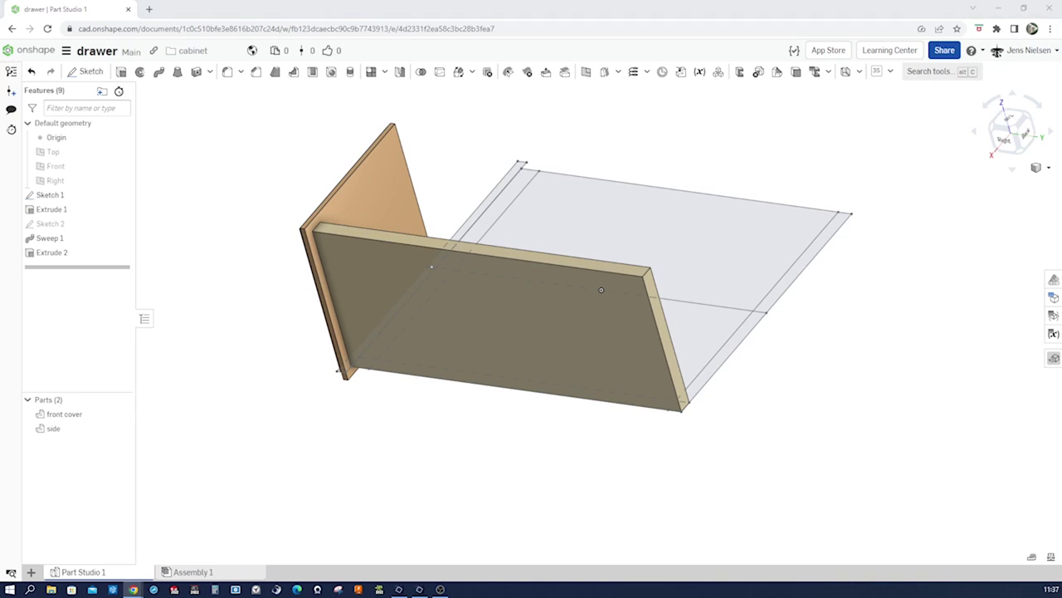
Start a new sketch on the outer face of the side panel and view it head-on.
click(737, 469)
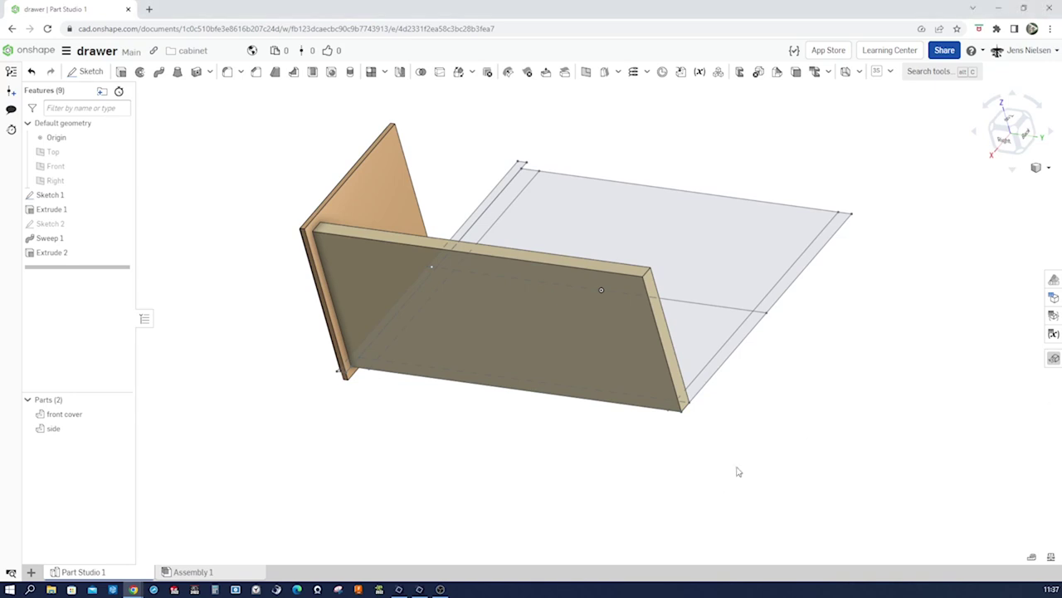
mouse_move(738, 471)
right_down()
mouse_move(723, 374)
mouse_move(674, 296)
mouse_move(684, 270)
right_up()
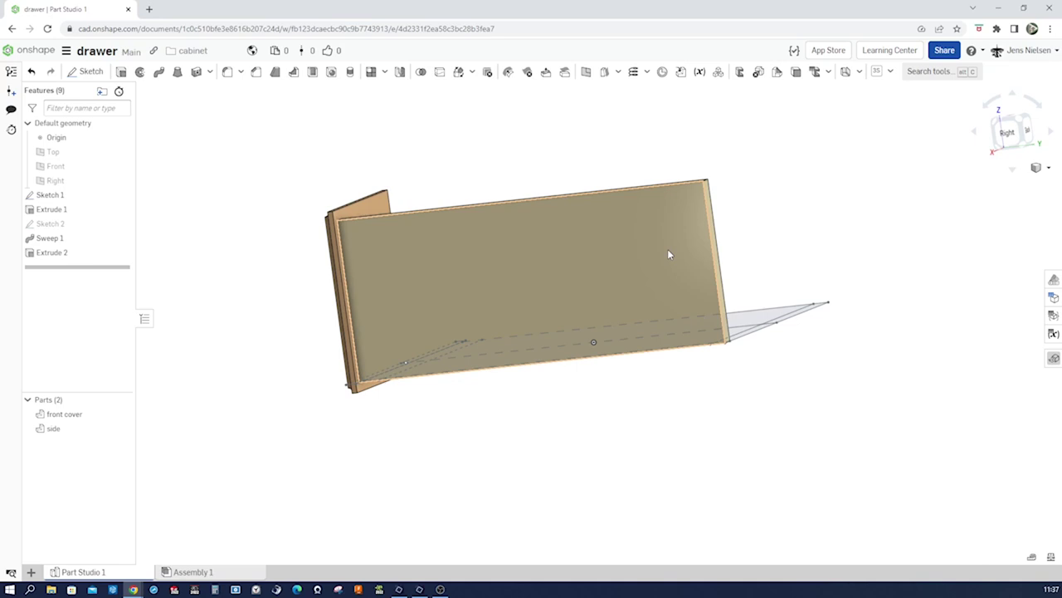
key(s)
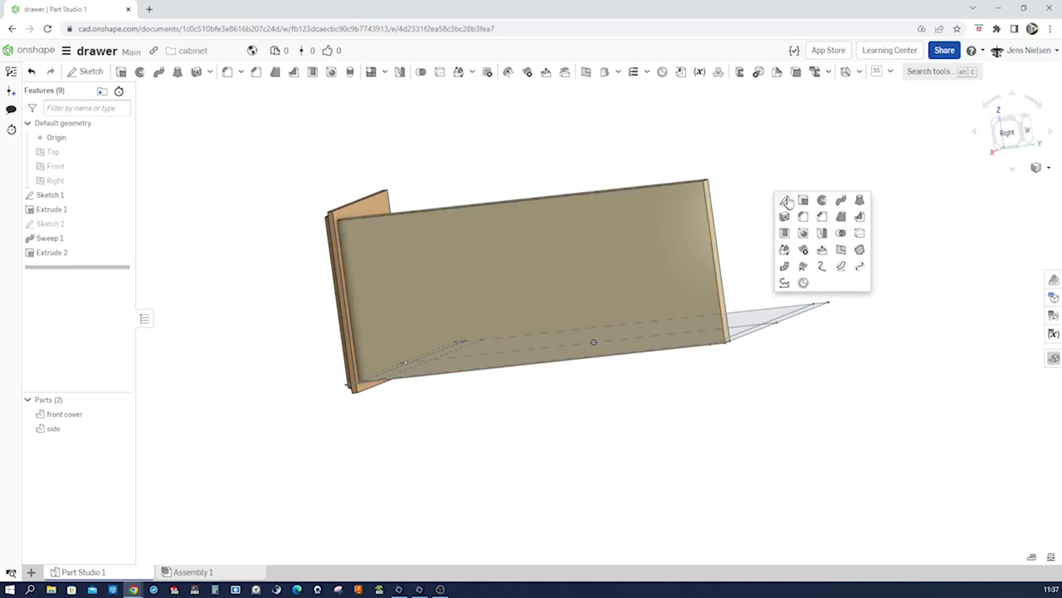
click(784, 204)
click(680, 238)
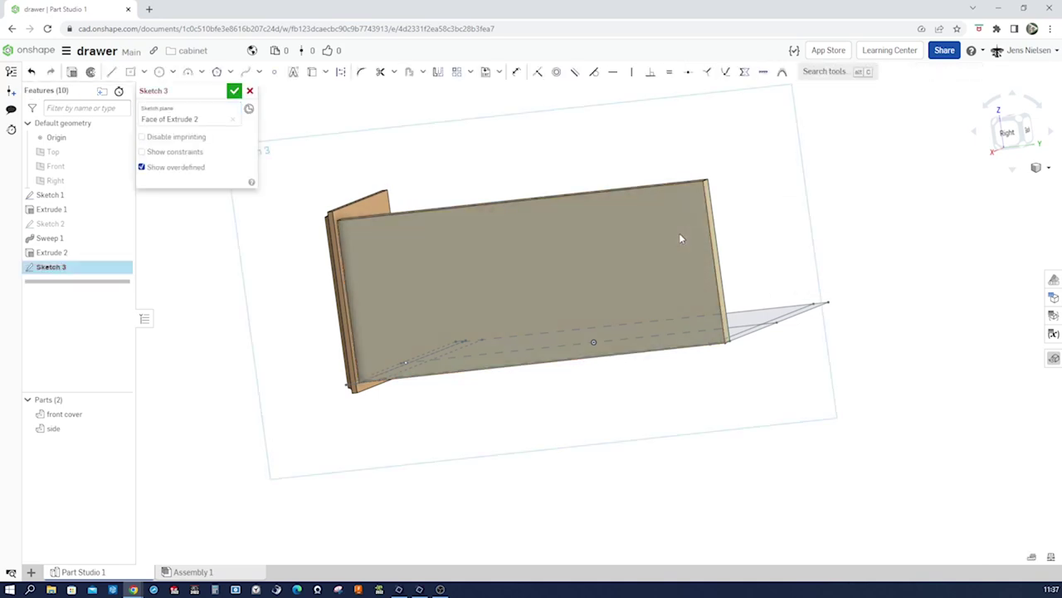
key(n)
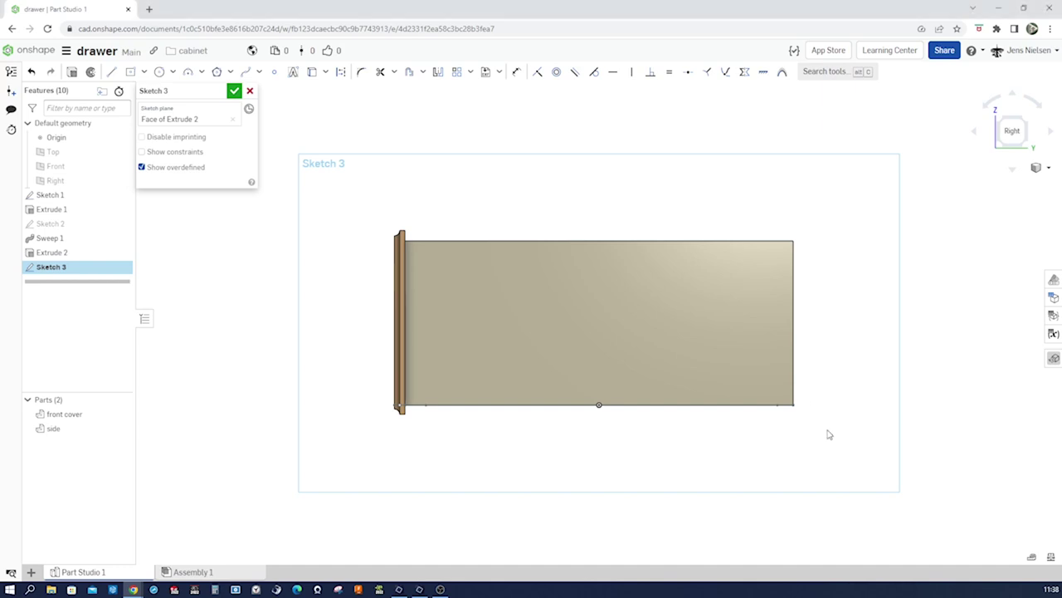
Sketch a thin horizontal groove rectangle about 274 mm long above the side's lower edge, ending on its rear edge.
key(s)
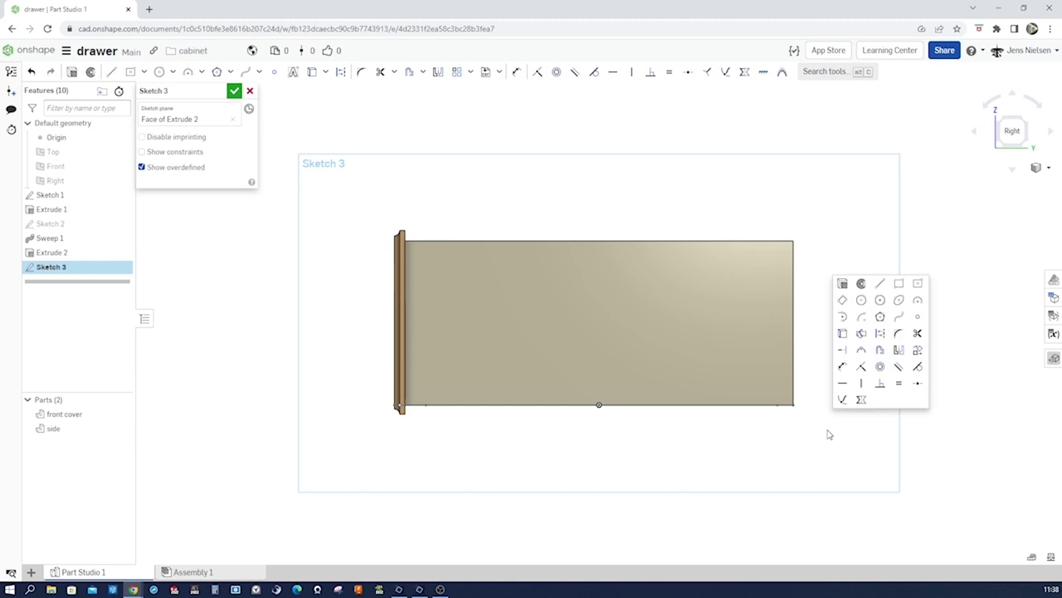
click(899, 285)
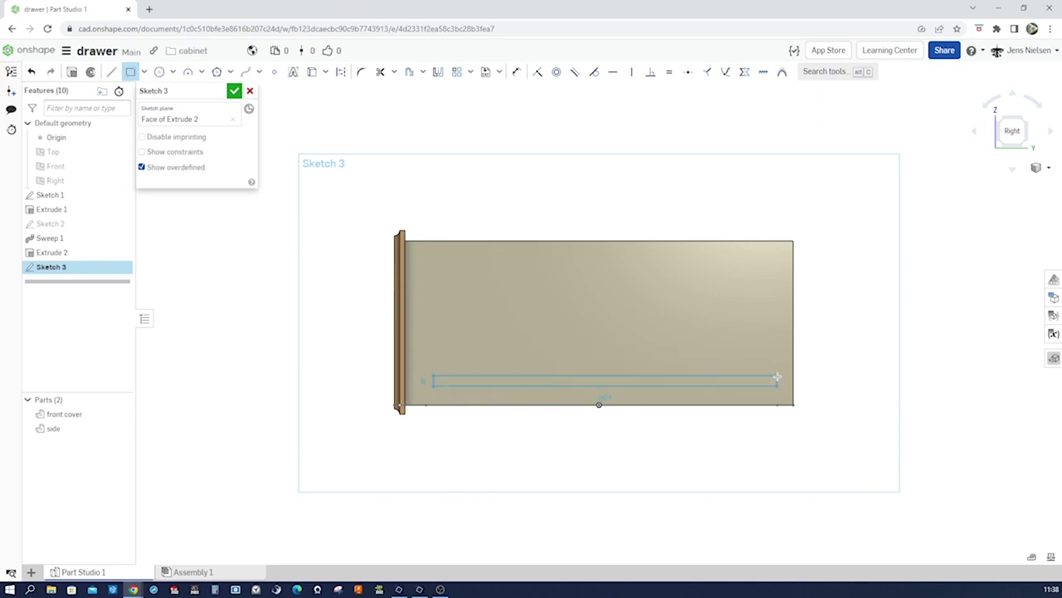
drag(790, 379, 792, 380)
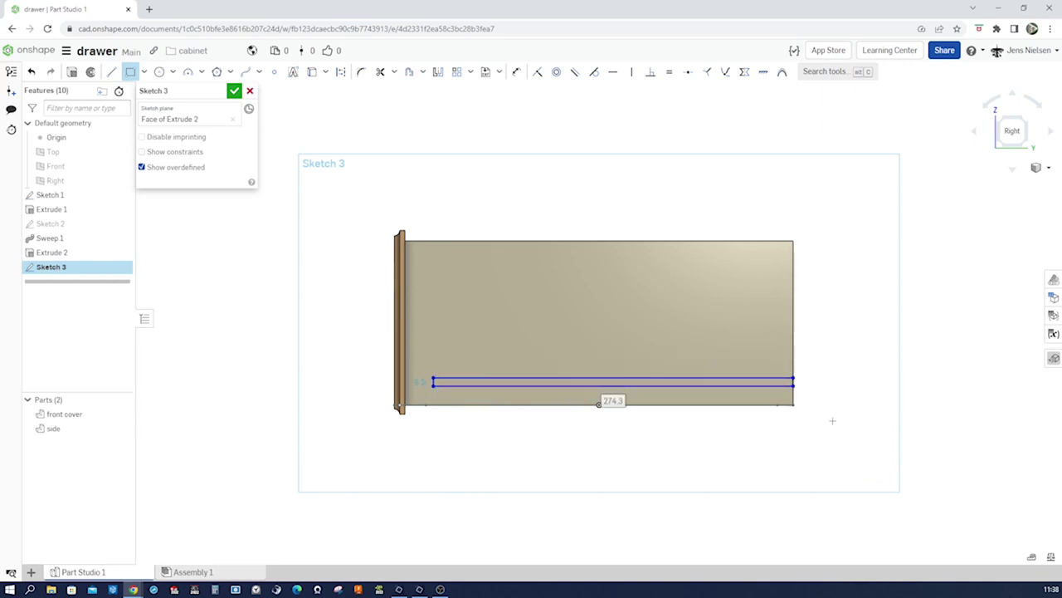
scroll(833, 421, up, 4)
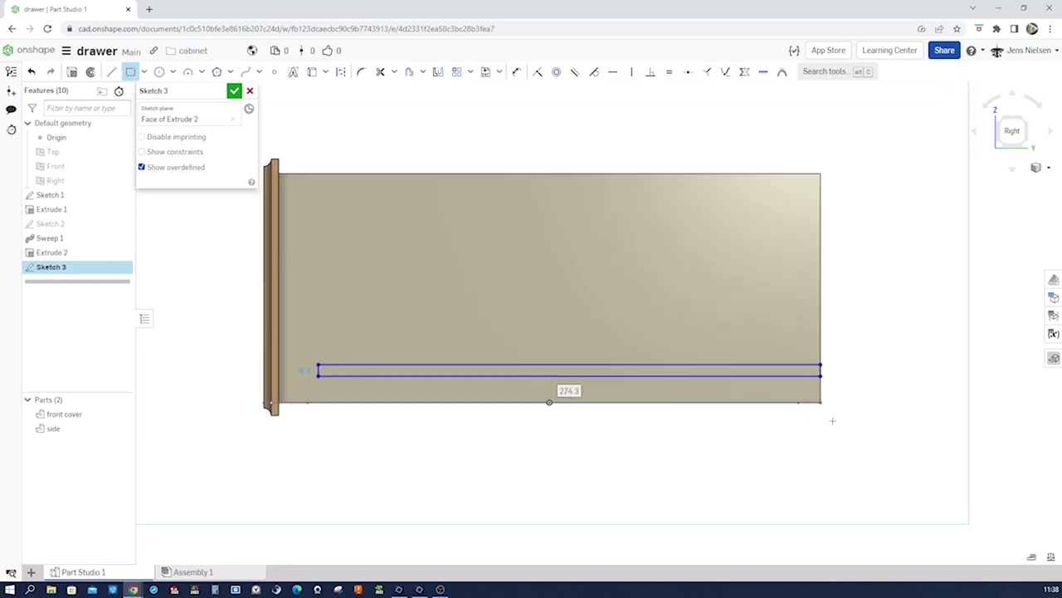
Dimension the groove rectangle 12 mm above the side's lower edge and set its height to 5 mm.
key(u)
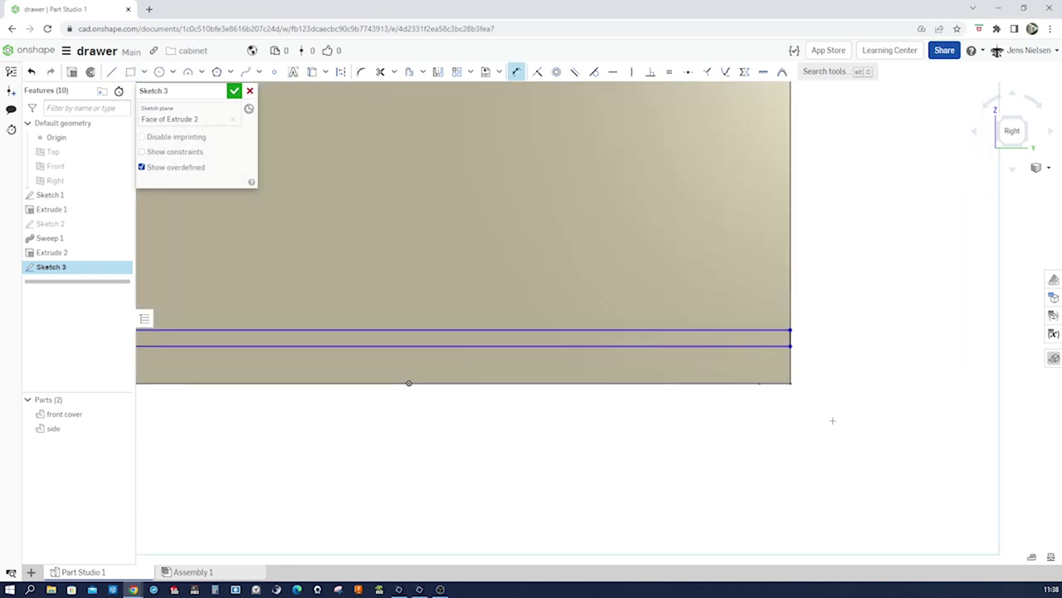
click(791, 347)
click(795, 383)
click(809, 359)
text(12)
key(Return)
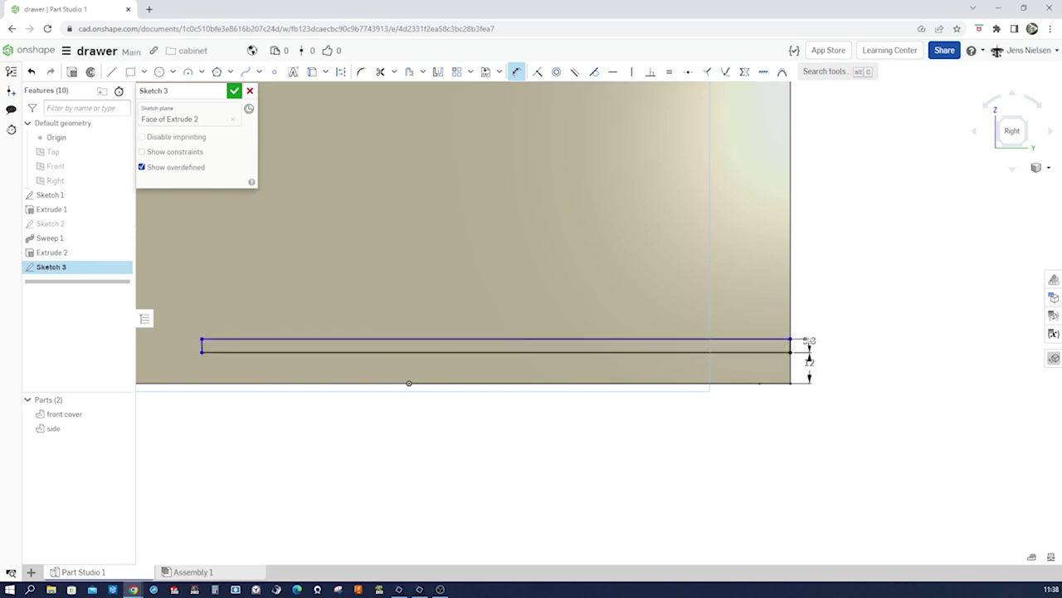
double_click(808, 340)
text(5)
key(Return)
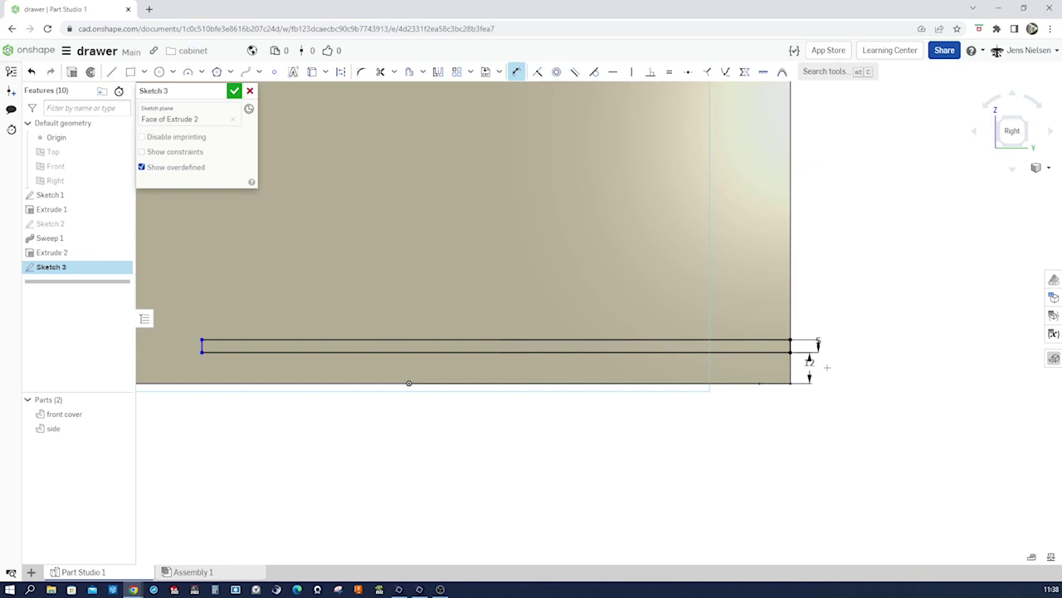
Stretch the front end of the groove rectangle forward until it lies close to the front cover.
scroll(514, 463, down, 3)
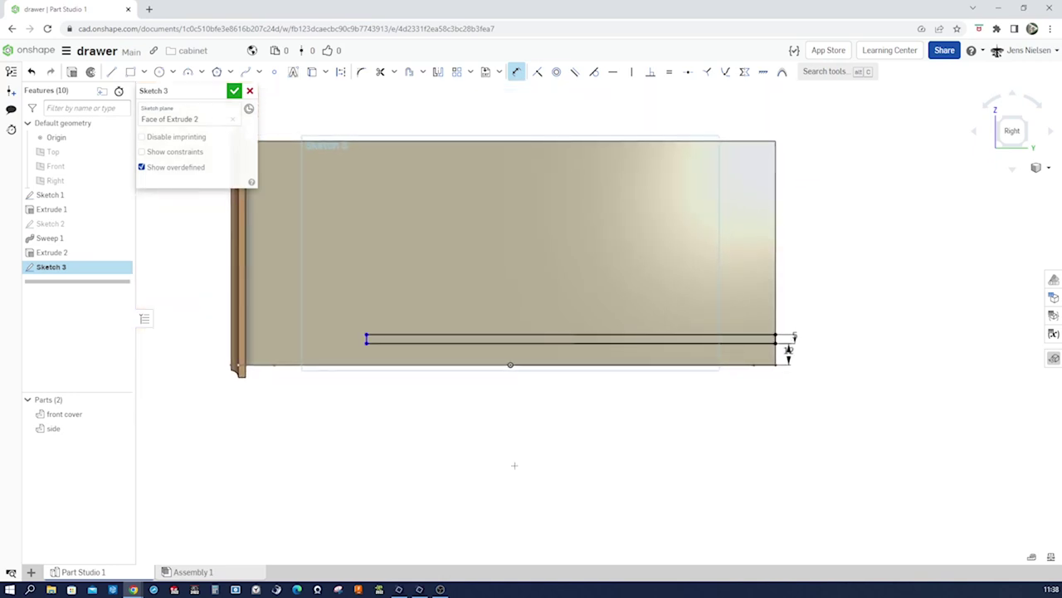
scroll(515, 465, down, 1)
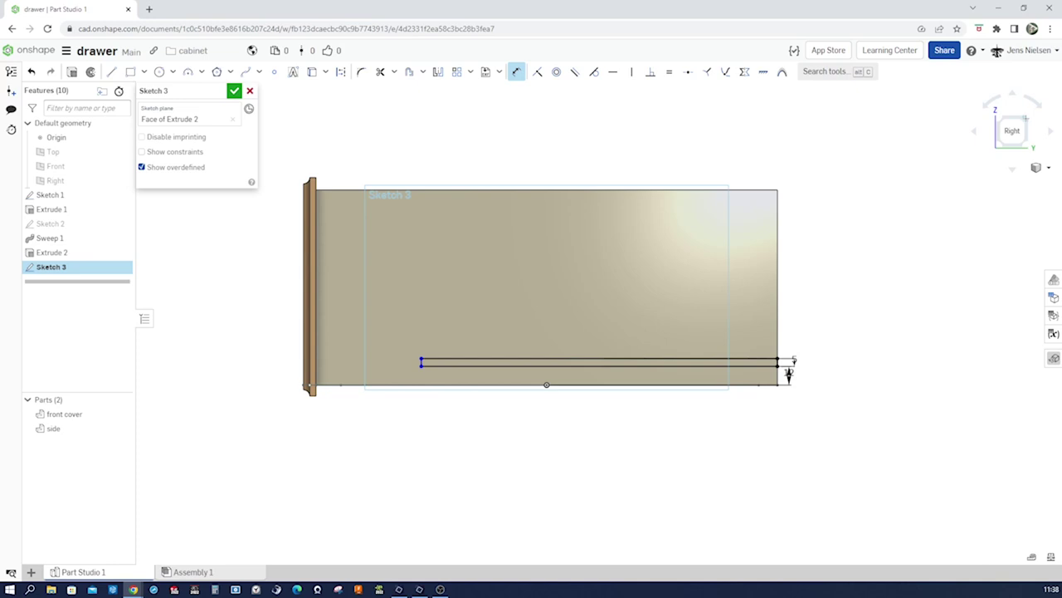
right_drag(546, 451, 461, 464)
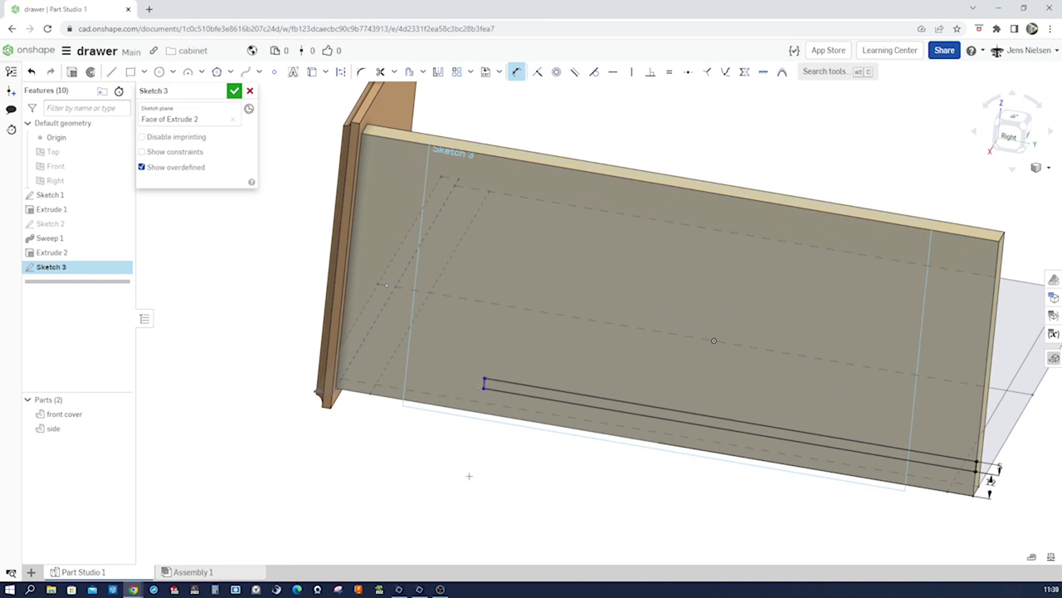
mouse_move(484, 384)
mouse_down()
mouse_move(440, 389)
mouse_move(372, 372)
mouse_up()
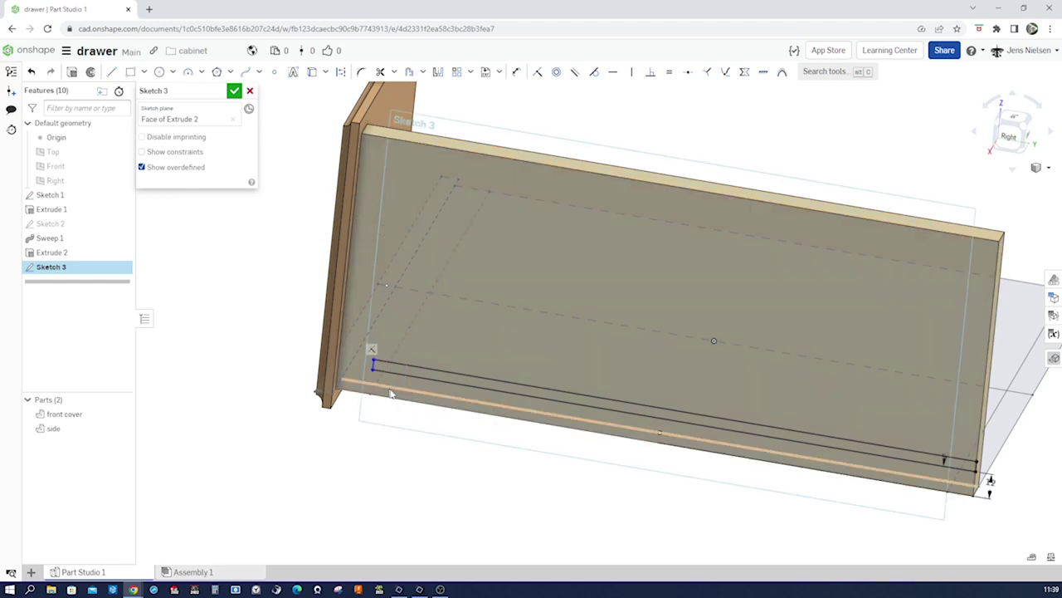
key(n)
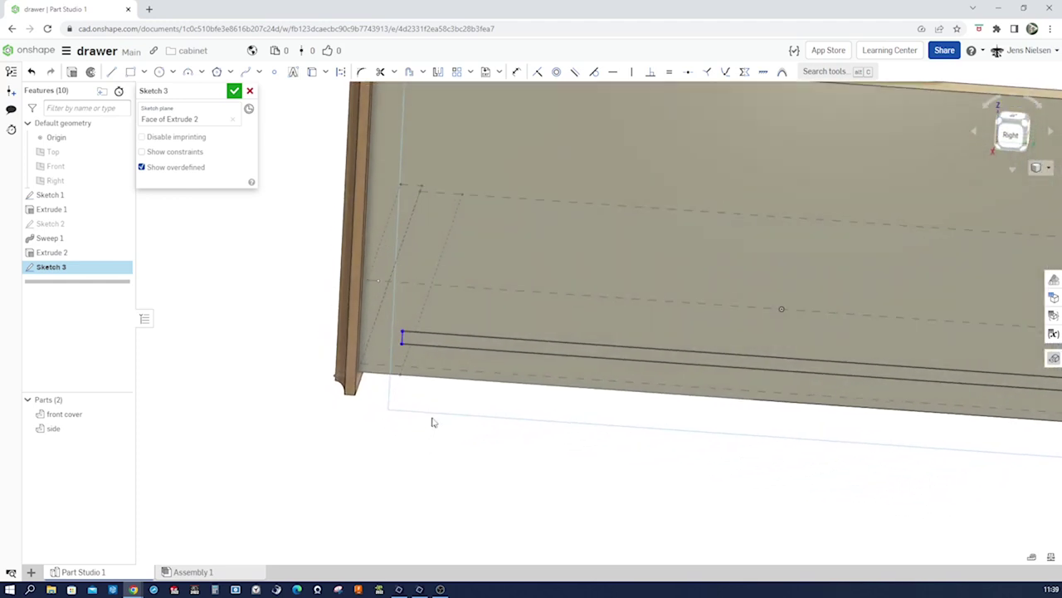
drag(424, 342, 405, 342)
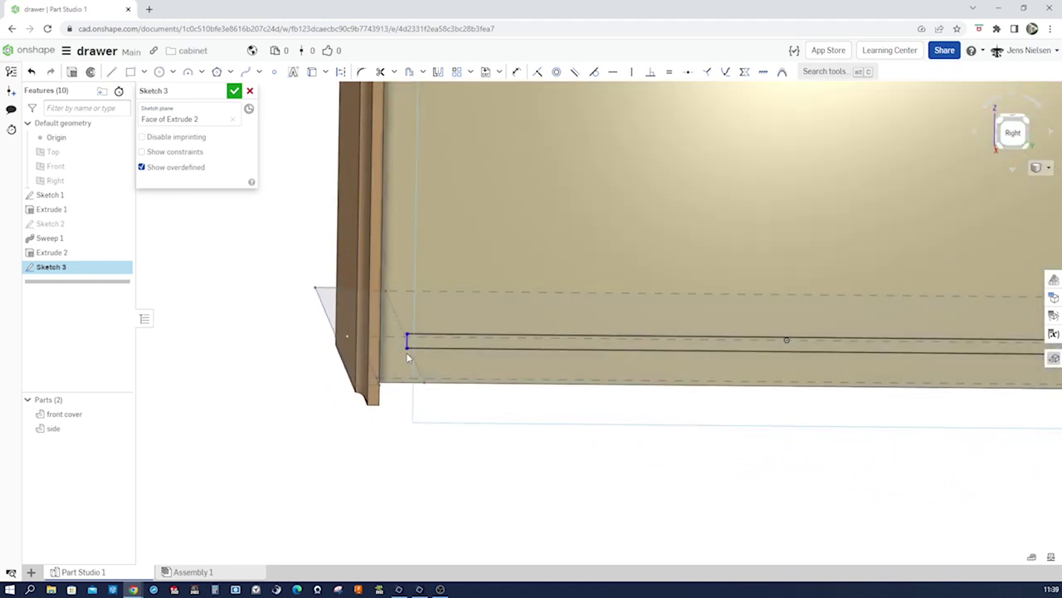
Dimension the groove's front end 4 mm from the layout sketch's inner front-panel line, measured along the side's lower edge.
key(u)
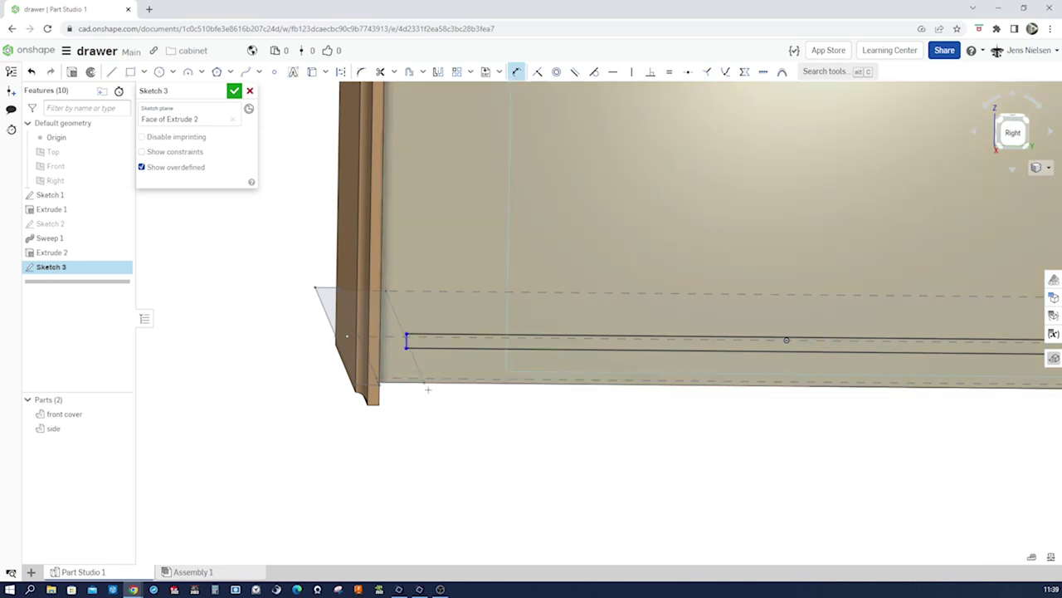
key(n)
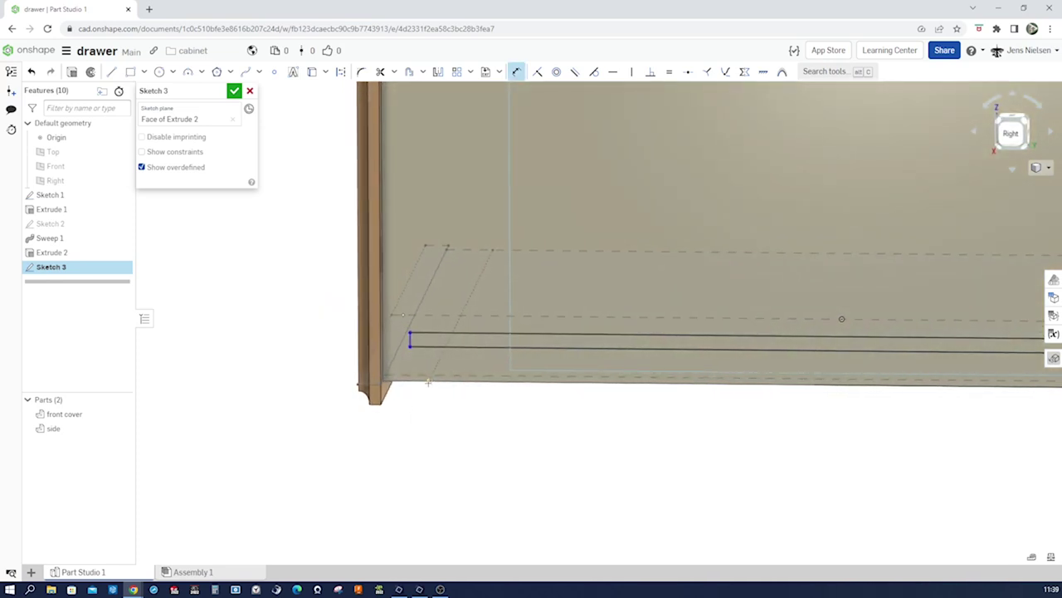
click(410, 346)
click(415, 406)
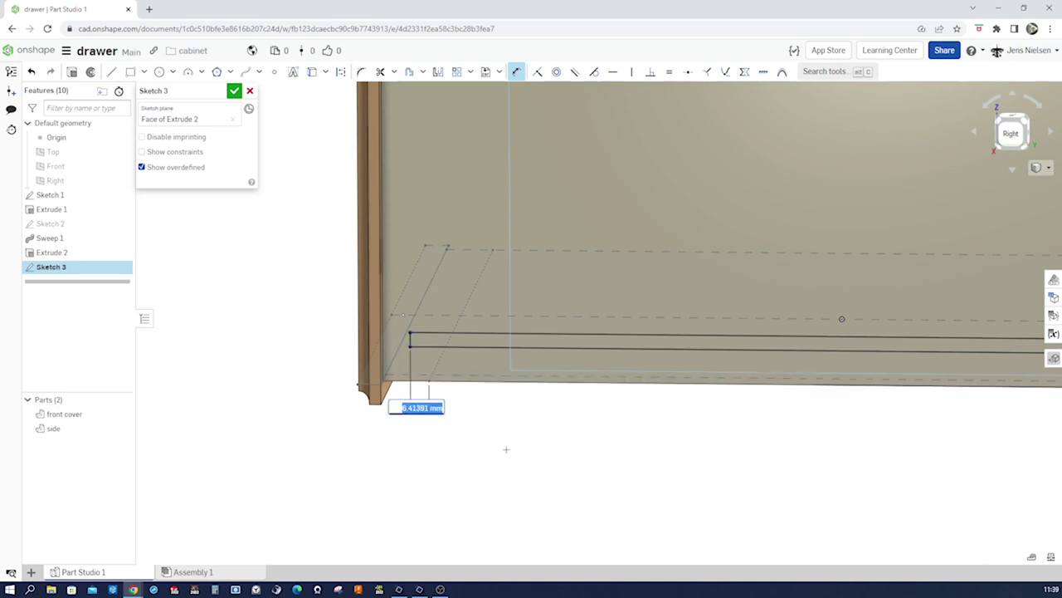
text(4)
key(Return)
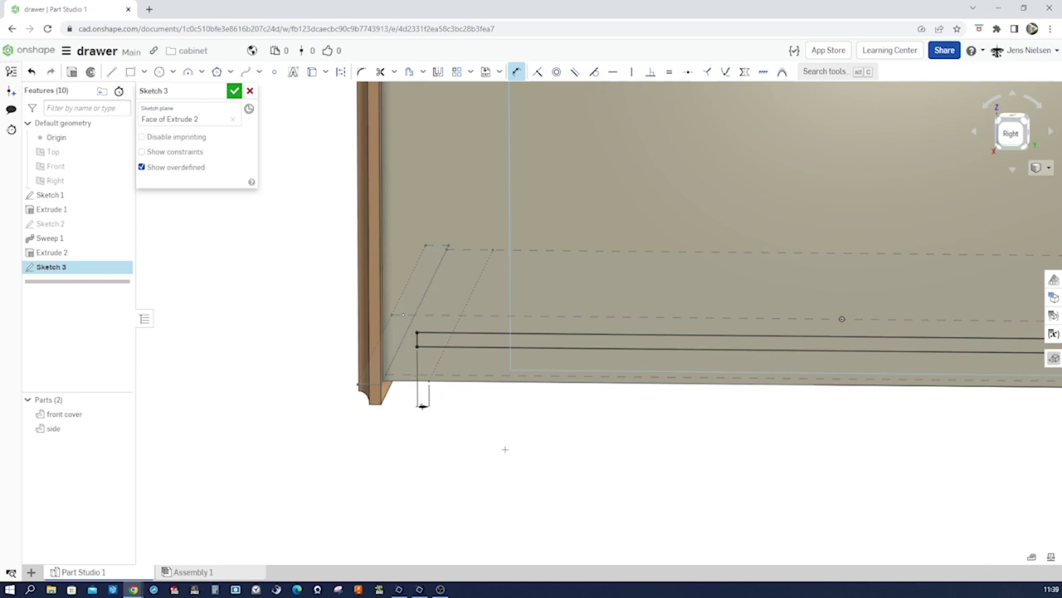
Move the groove's 5 mm height dimension below the side panel, near its rear end.
scroll(505, 446, down, 3)
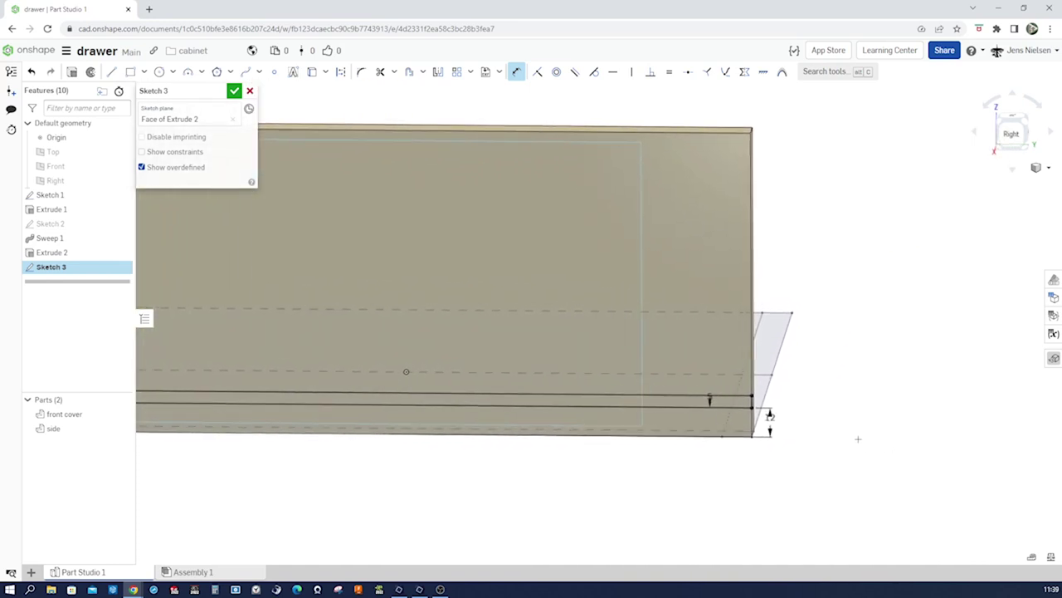
key(Escape)
drag(393, 424, 719, 387)
key(d)
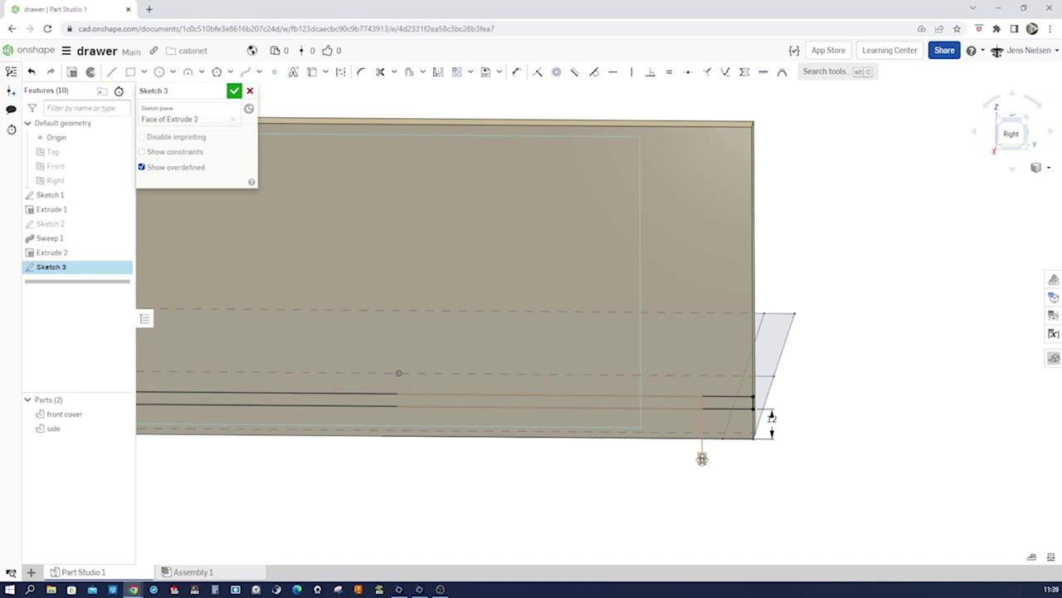
click(701, 458)
Sketch a rectangle about 13 mm high above the groove's rear end and align its front edge vertically with the layout's rear-panel point.
key(s)
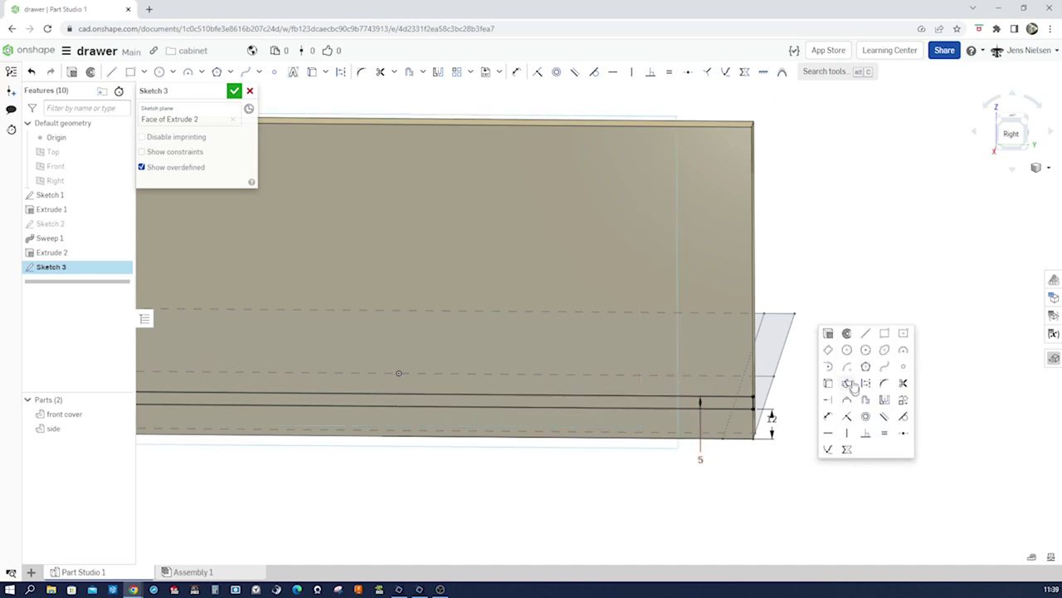
click(884, 333)
click(754, 395)
click(714, 364)
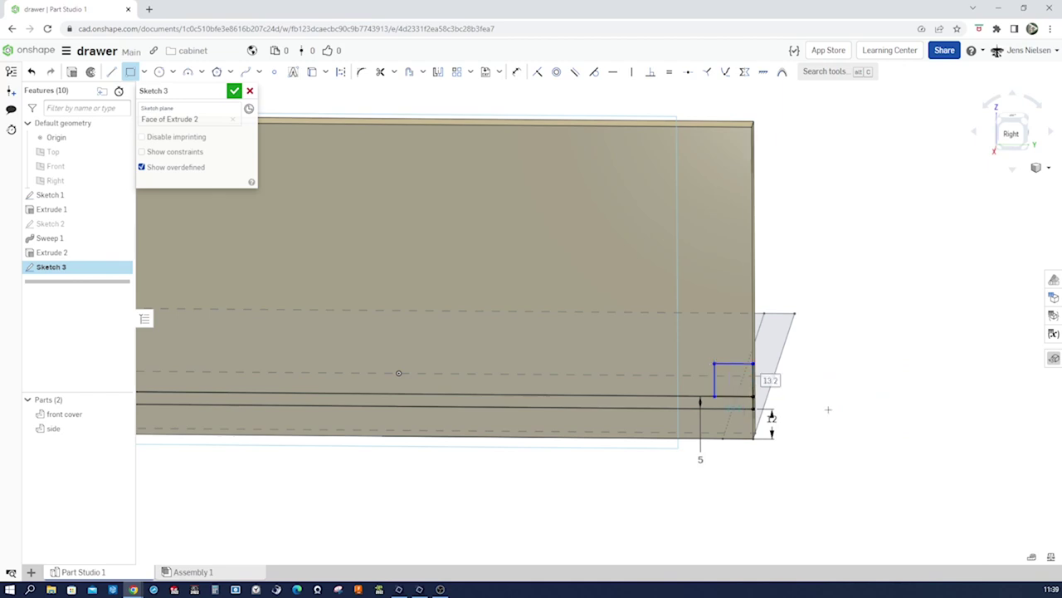
key(v)
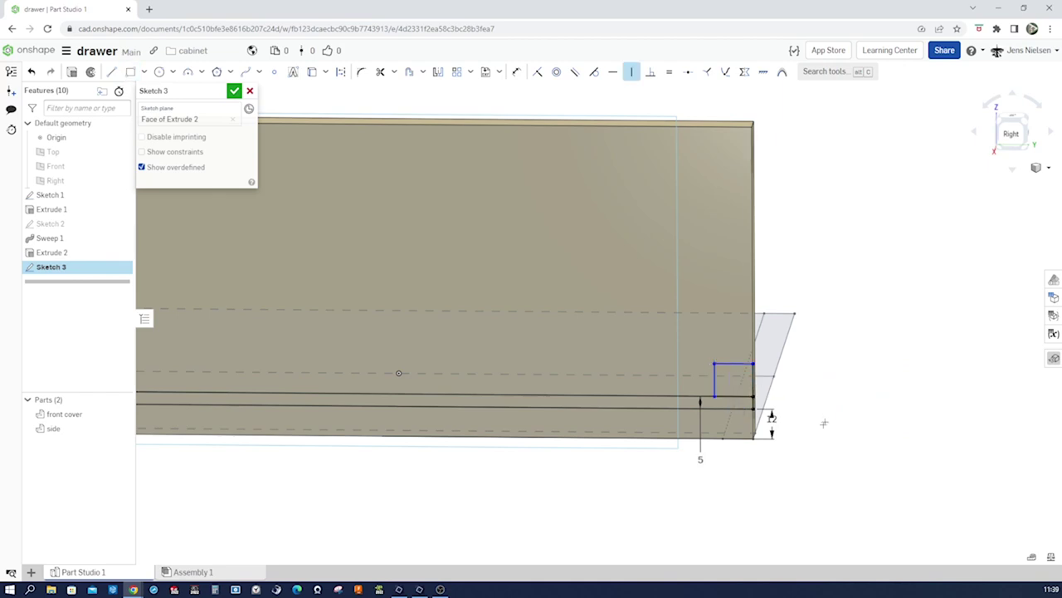
click(714, 396)
click(723, 439)
Dimension the small rear rectangle's height as 10 mm.
key(d)
click(753, 380)
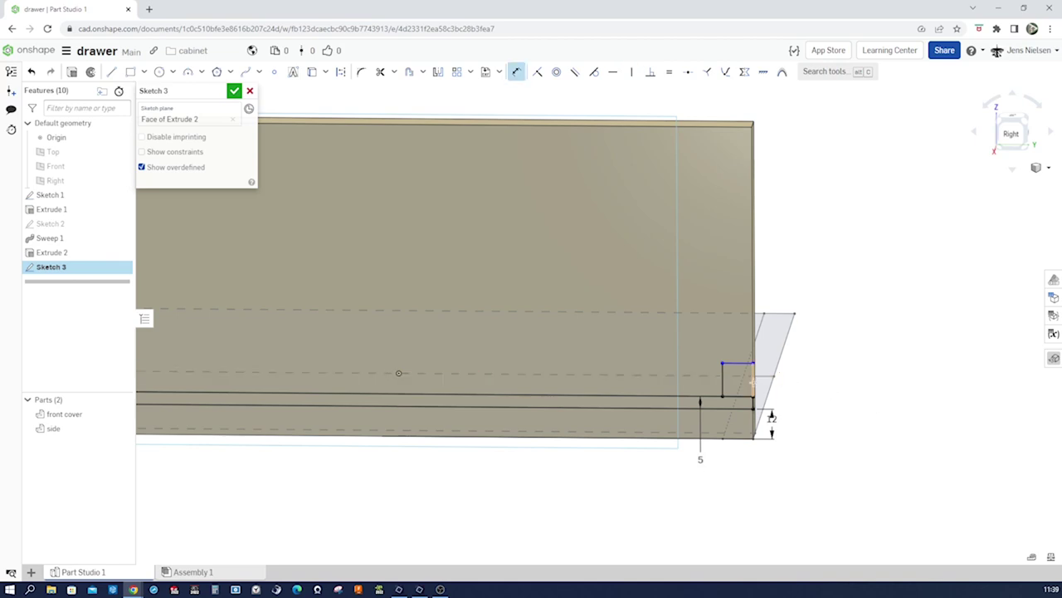
click(783, 383)
text(10)
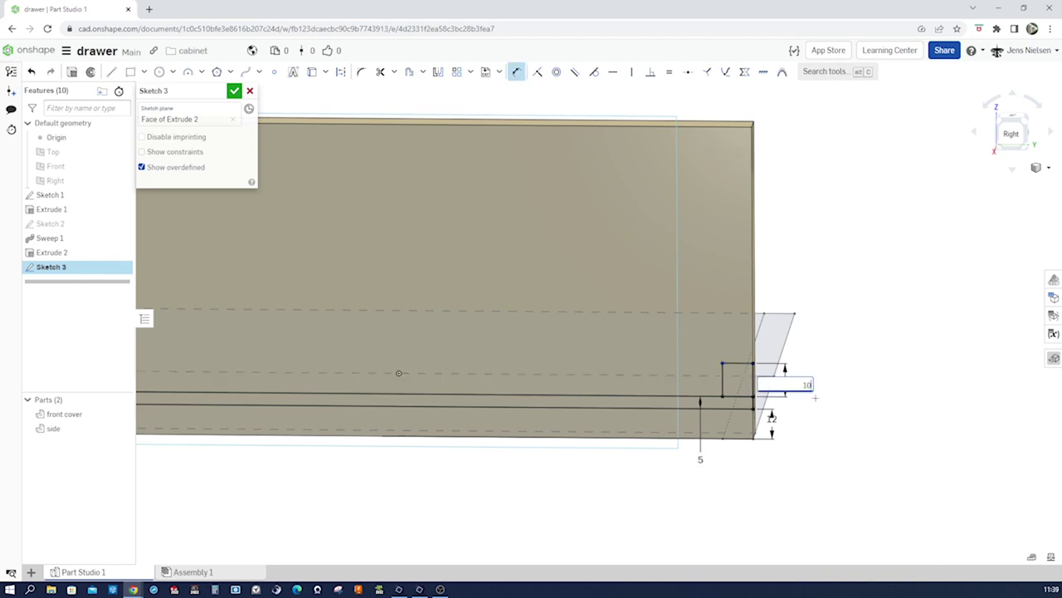
key(Return)
right_drag(834, 418, 787, 446)
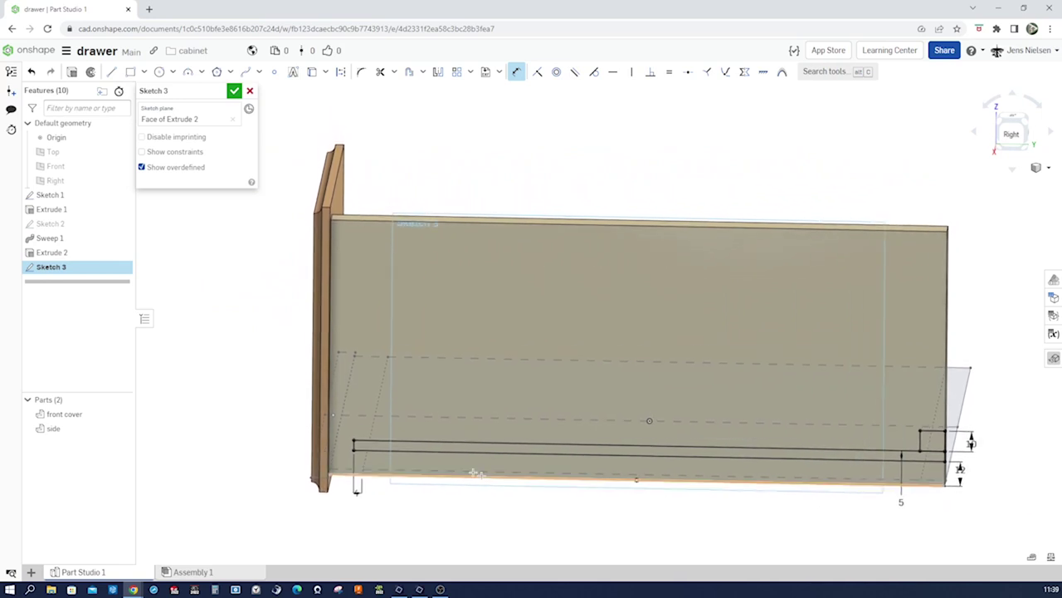
scroll(176, 378, up, 2)
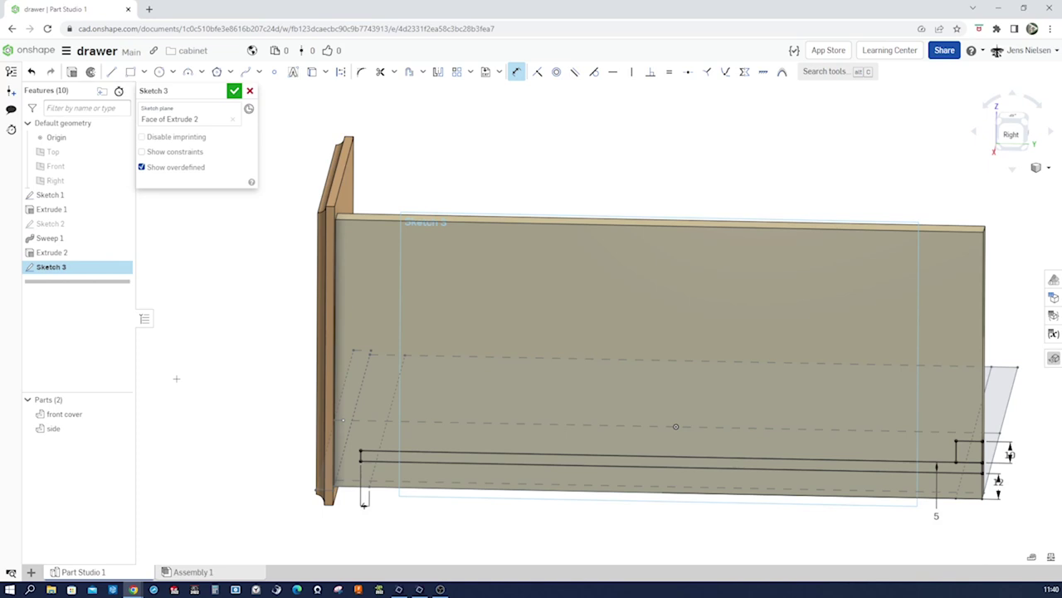
Sketch a 108 mm high upright rectangle near the side's front end, from the groove's upper edge to the side's top edge.
key(s)
click(247, 369)
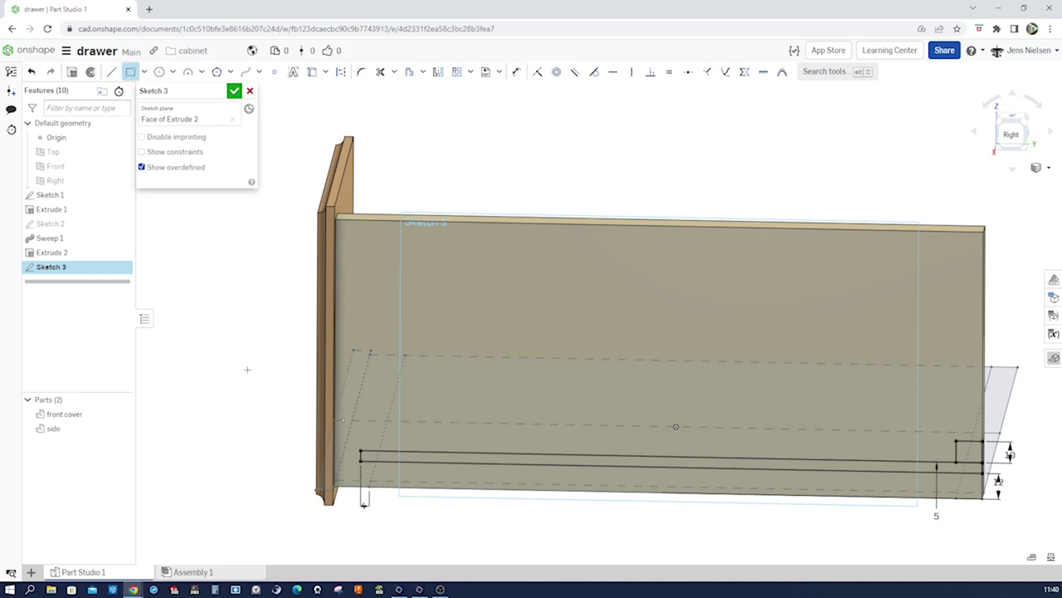
scroll(370, 441, up, 2)
click(378, 454)
click(348, 220)
scroll(436, 175, up, 2)
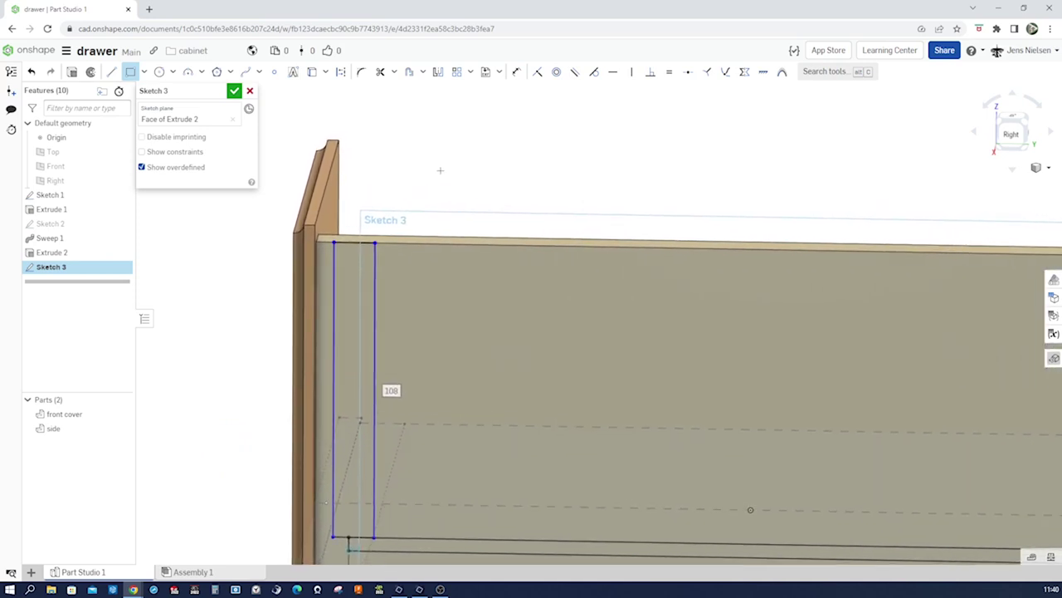
Dimension the tall rectangle's front edge 4 mm from the side panel's front end.
key(u)
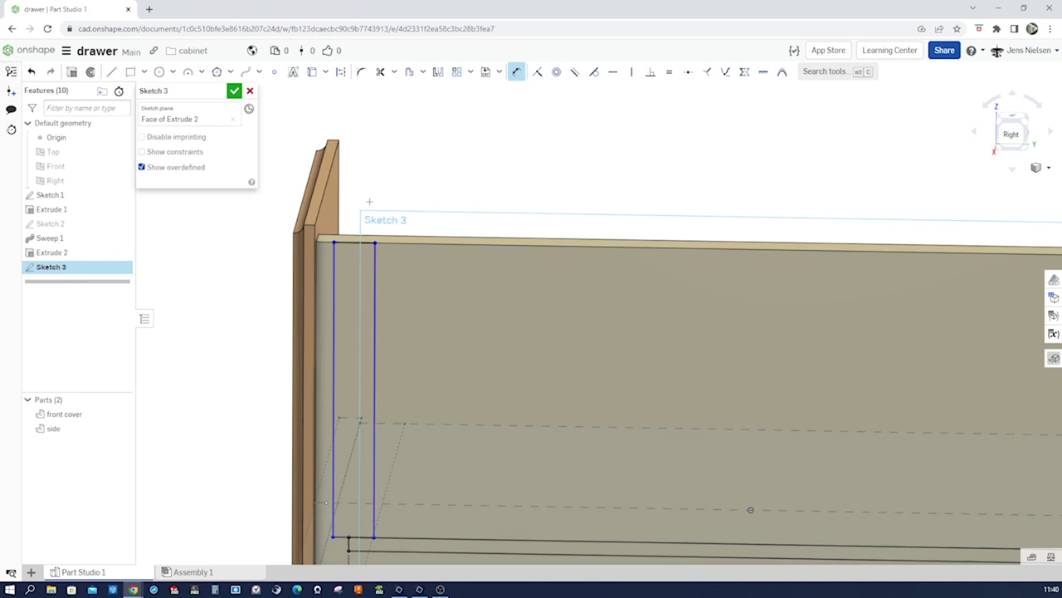
click(332, 243)
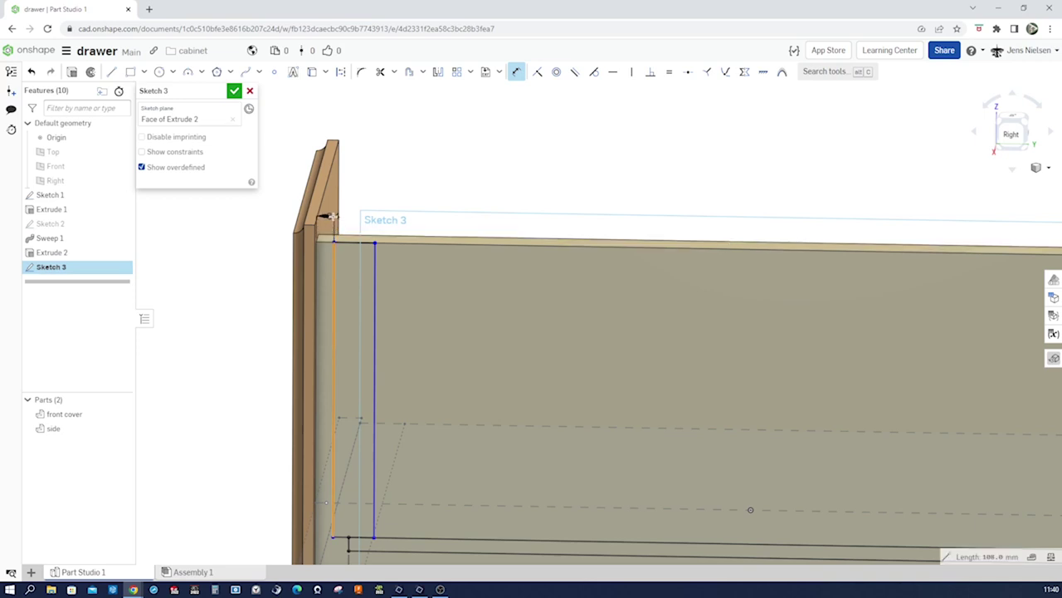
click(334, 217)
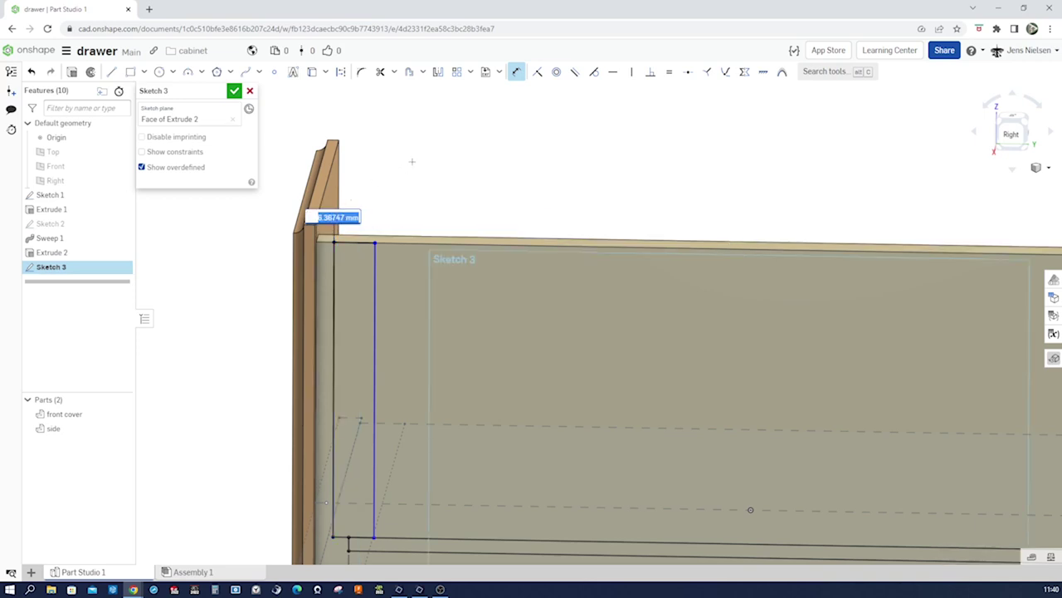
text(4)
key(Return)
Align the tall rectangle's rear edge vertically with the layout's inner front-panel point on the side's lower edge.
scroll(408, 162, down, 2)
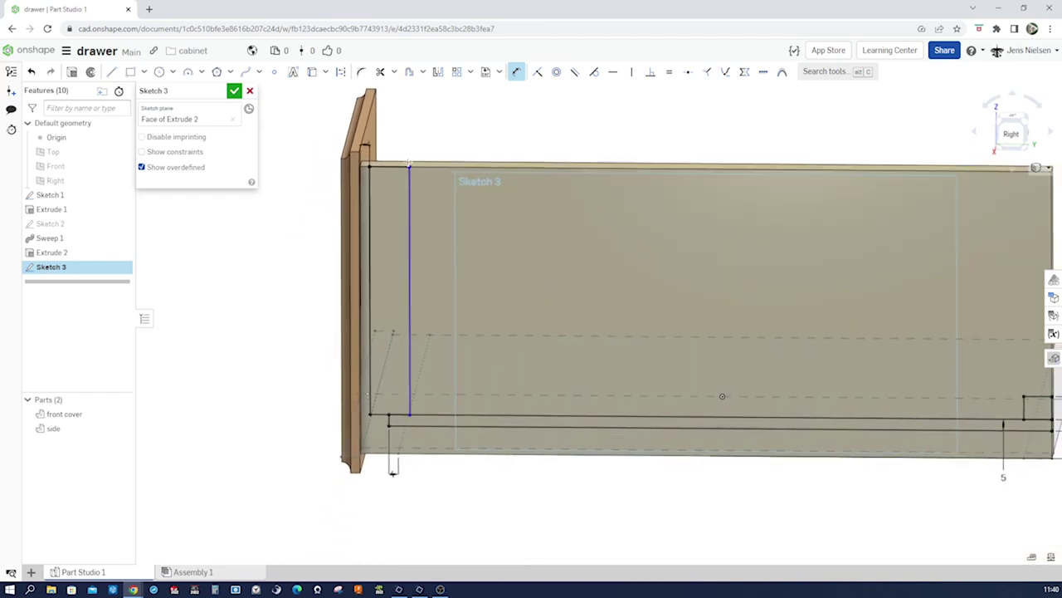
scroll(373, 326, up, 1)
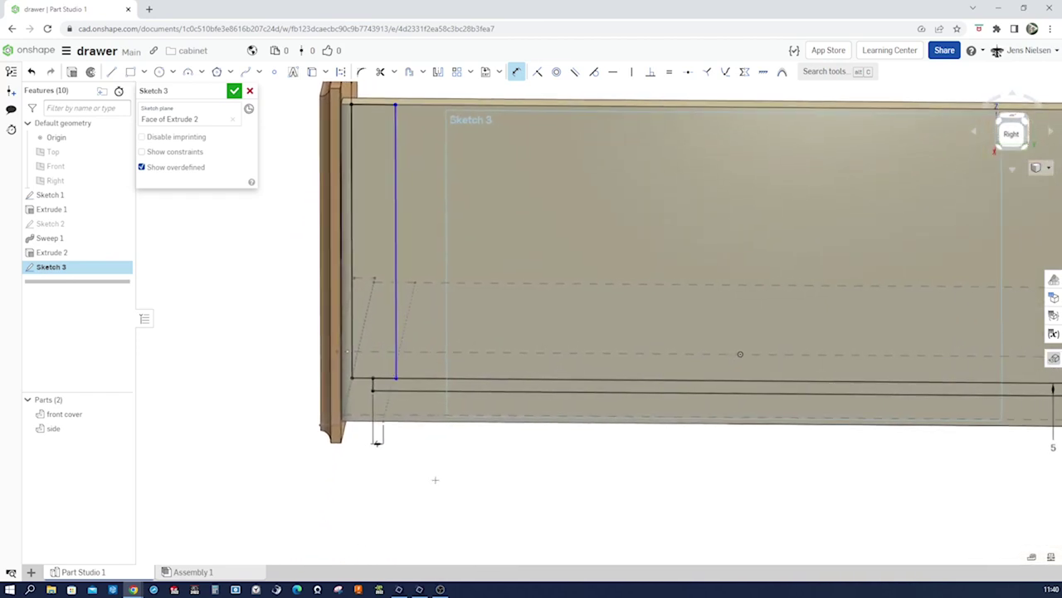
key(v)
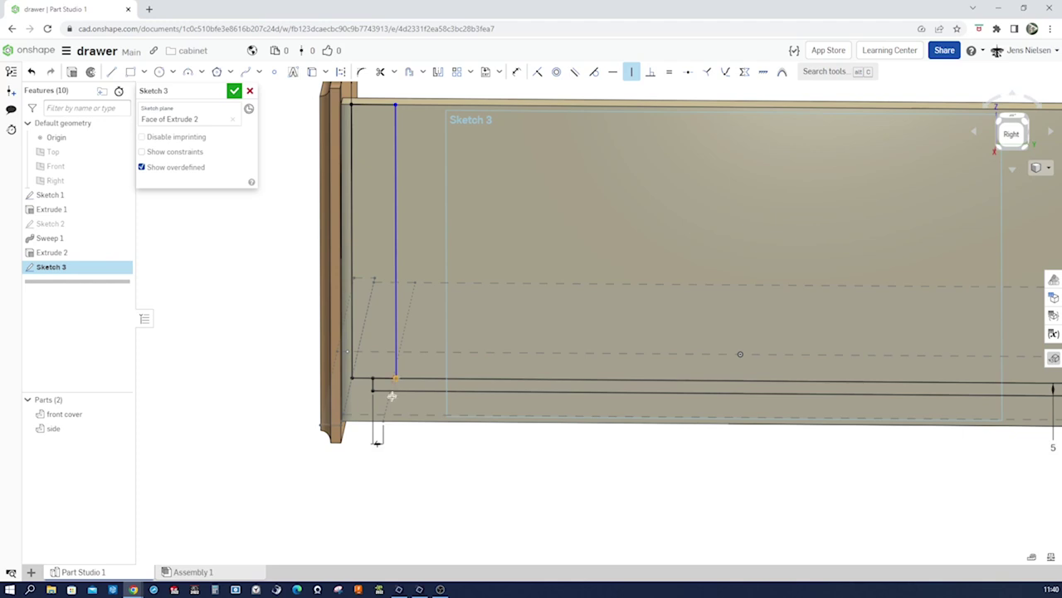
click(382, 420)
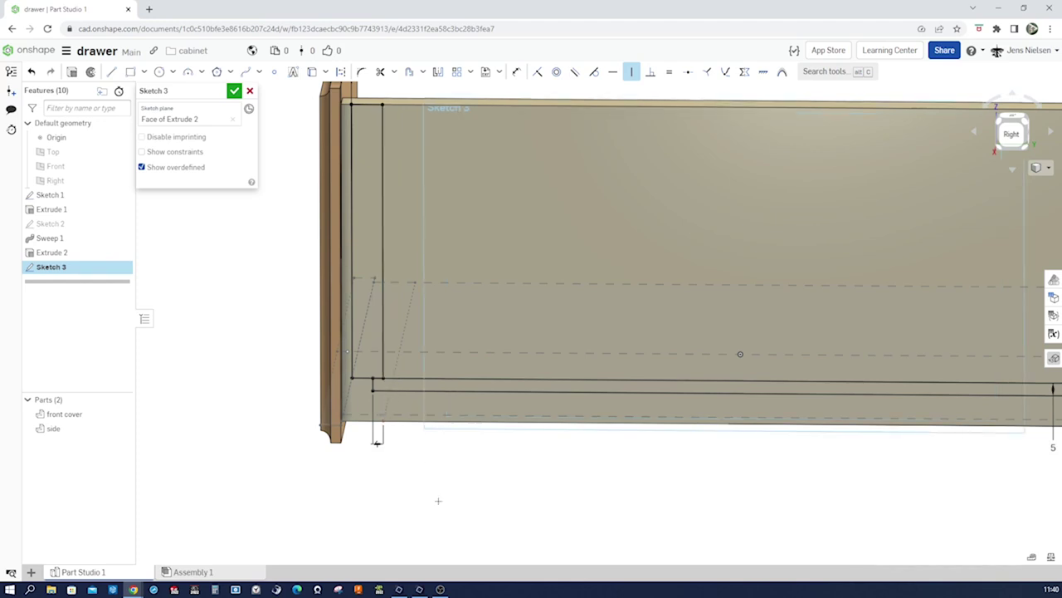
Draw a vertical construction centreline through the tall rectangle, joining the midpoints of its top and bottom edges.
scroll(438, 501, up, 2)
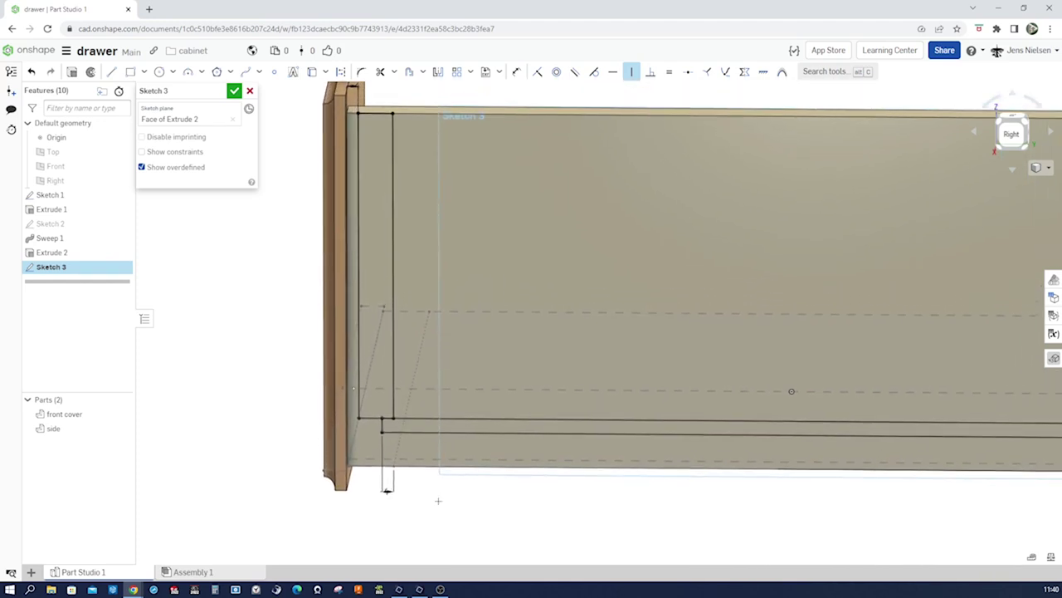
key(l)
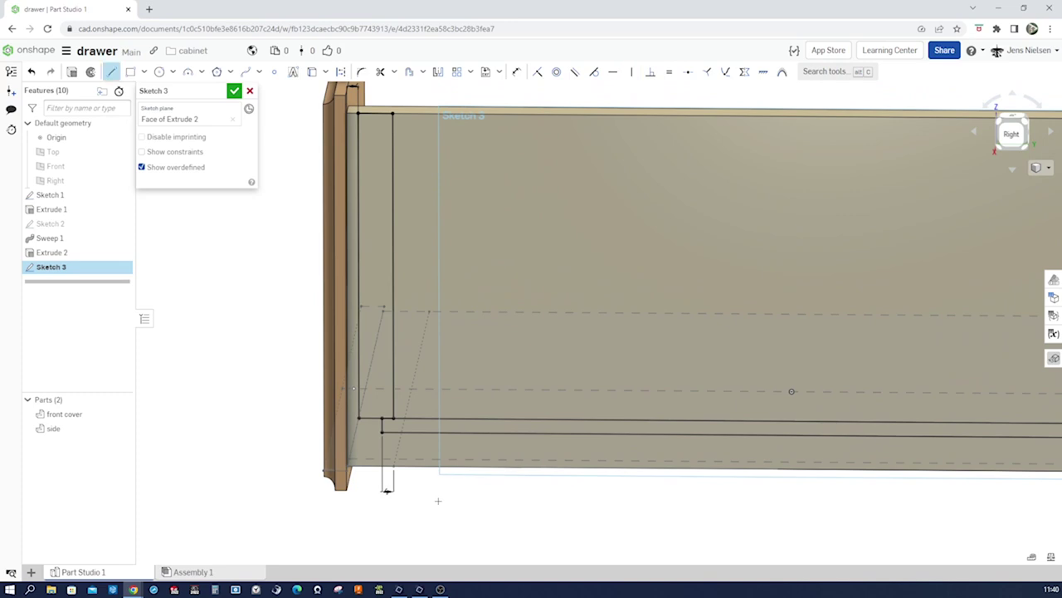
key(q)
click(375, 113)
click(376, 417)
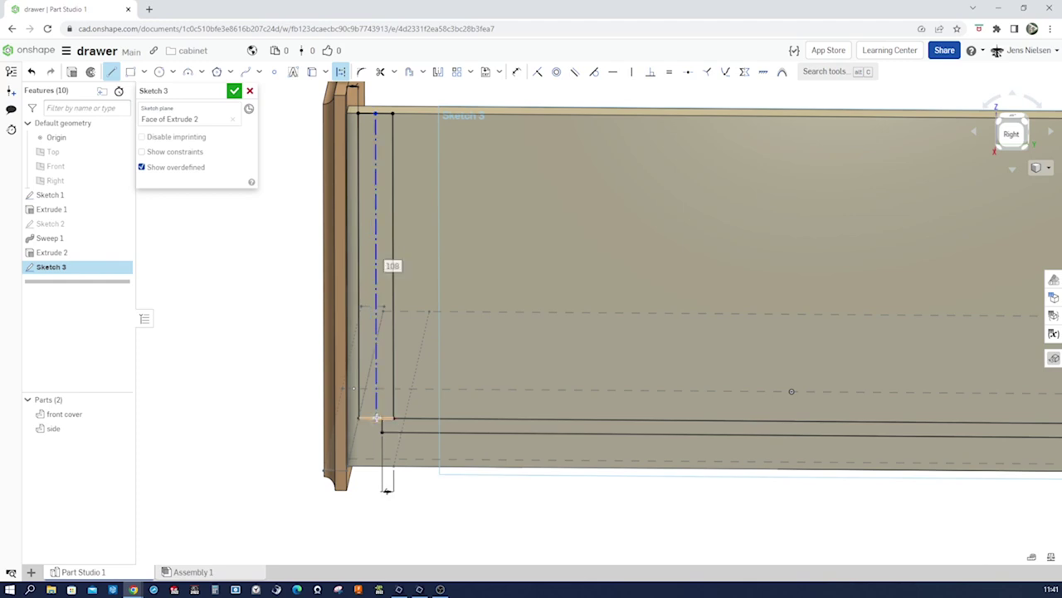
key(Escape)
Place two sketch points on the construction centreline near the upper end of the tall rectangle.
scroll(223, 323, up, 2)
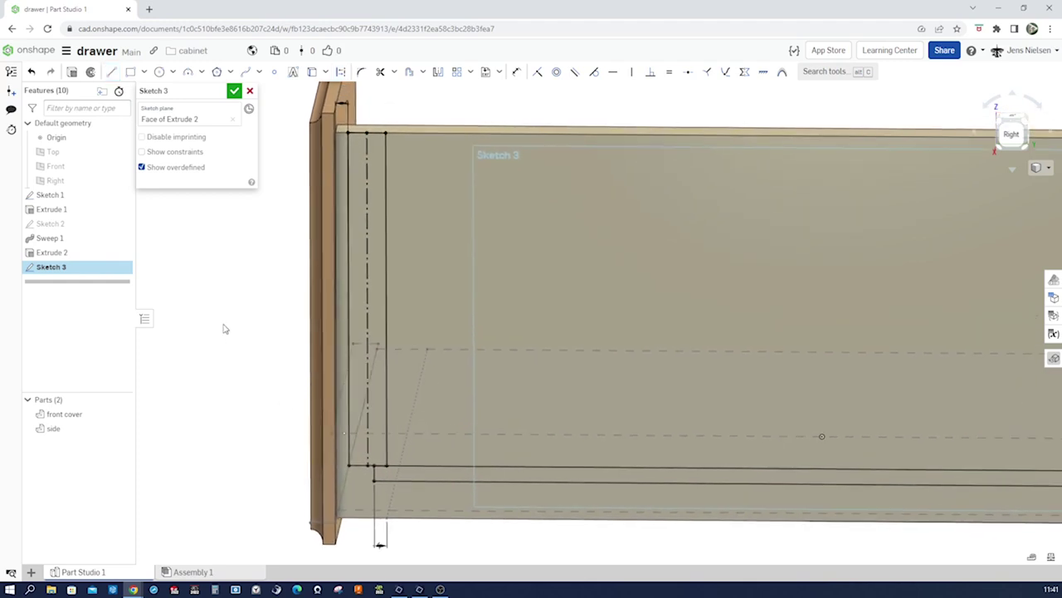
click(275, 71)
click(392, 260)
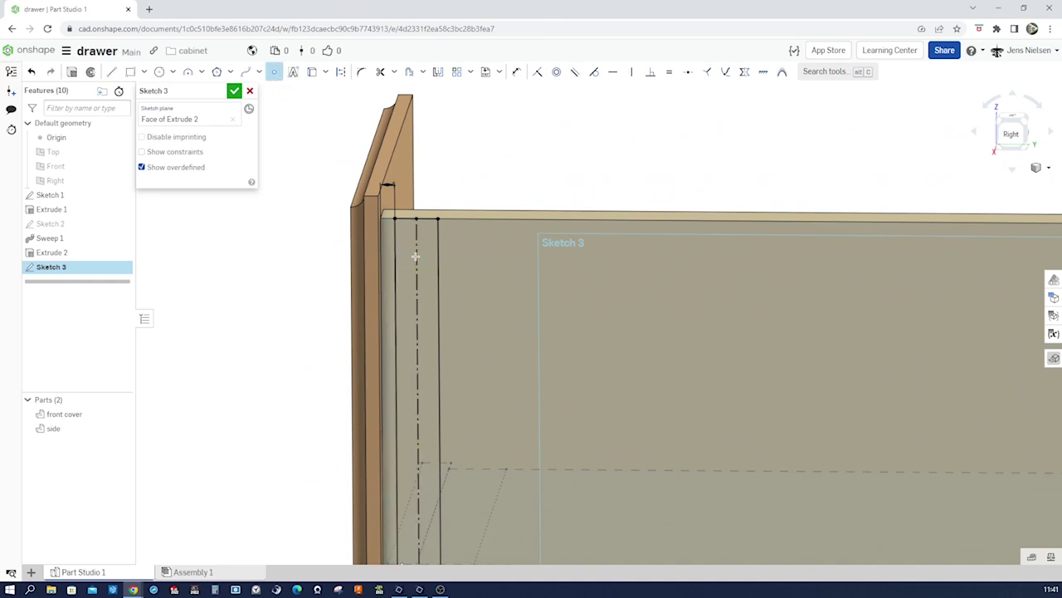
click(416, 308)
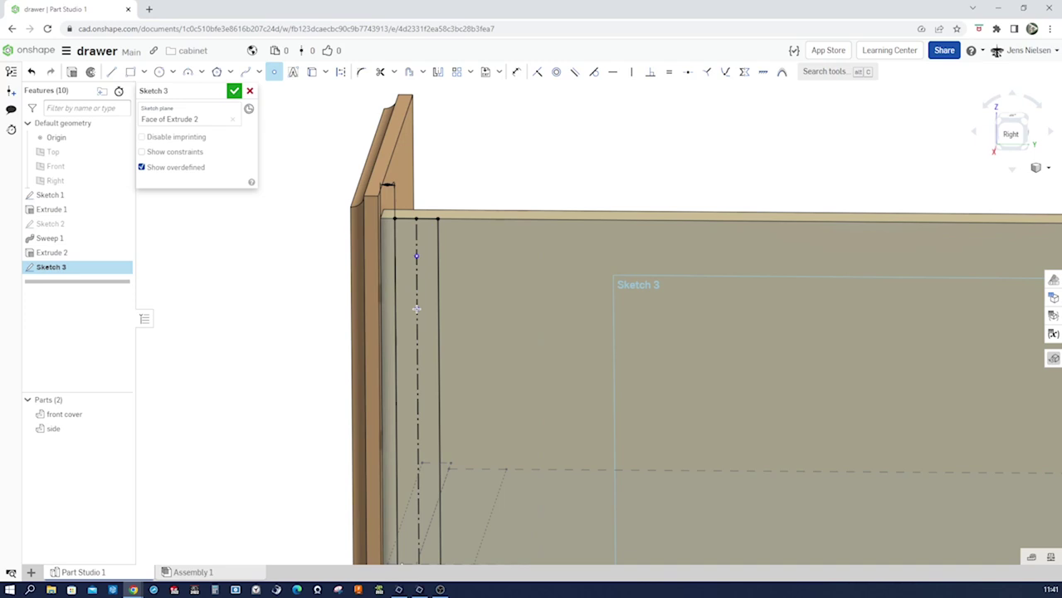
Dimension the upper sketch point 8 mm below the centreline's top end.
key(d)
click(417, 256)
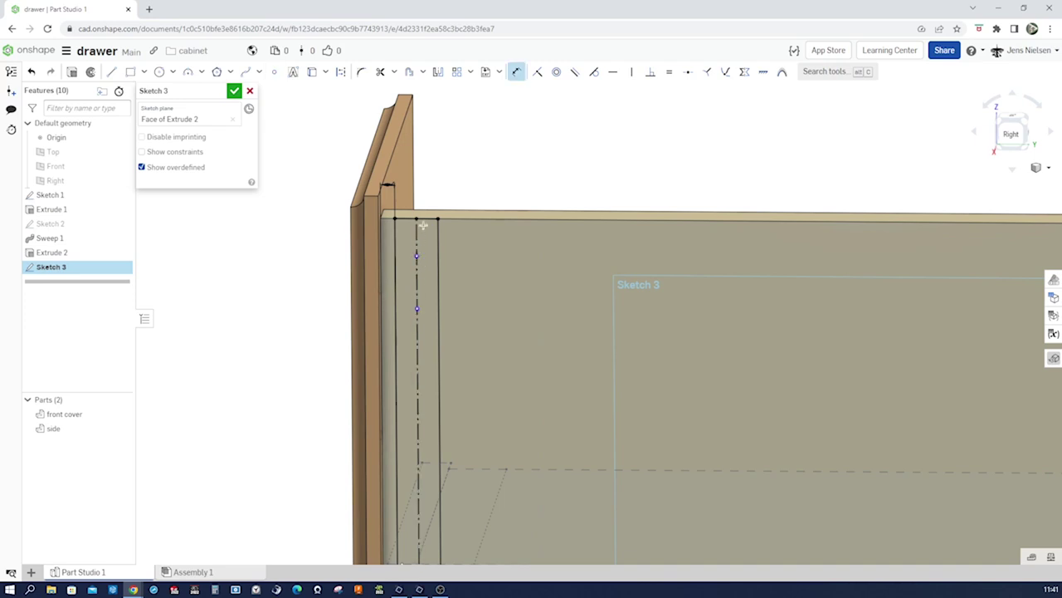
click(417, 220)
click(449, 233)
text(8)
key(Return)
Dimension the lower sketch point 8 mm below the upper one.
click(417, 310)
click(417, 247)
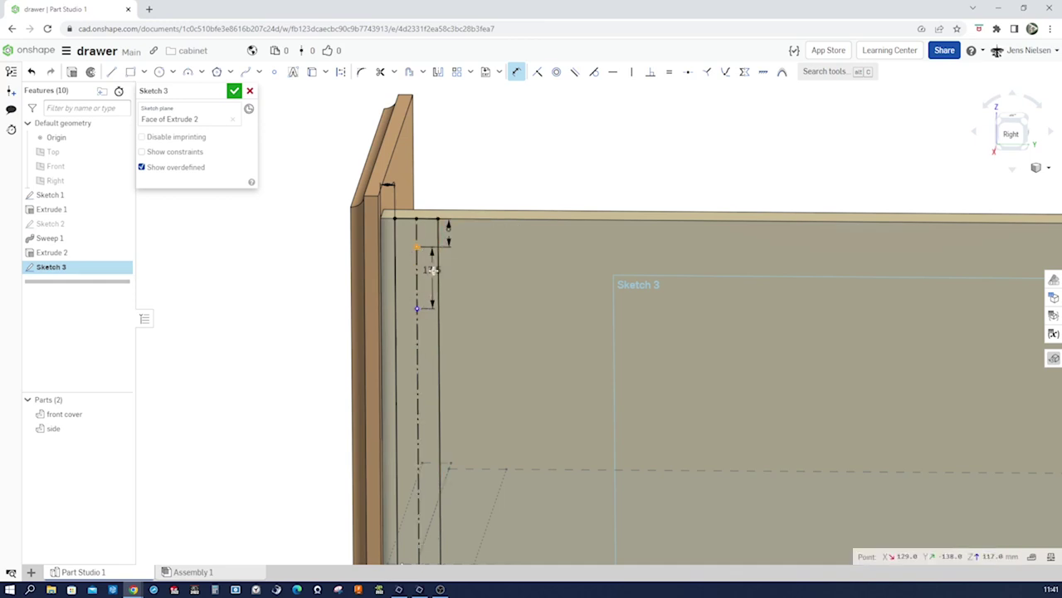
click(447, 274)
text(8)
key(Return)
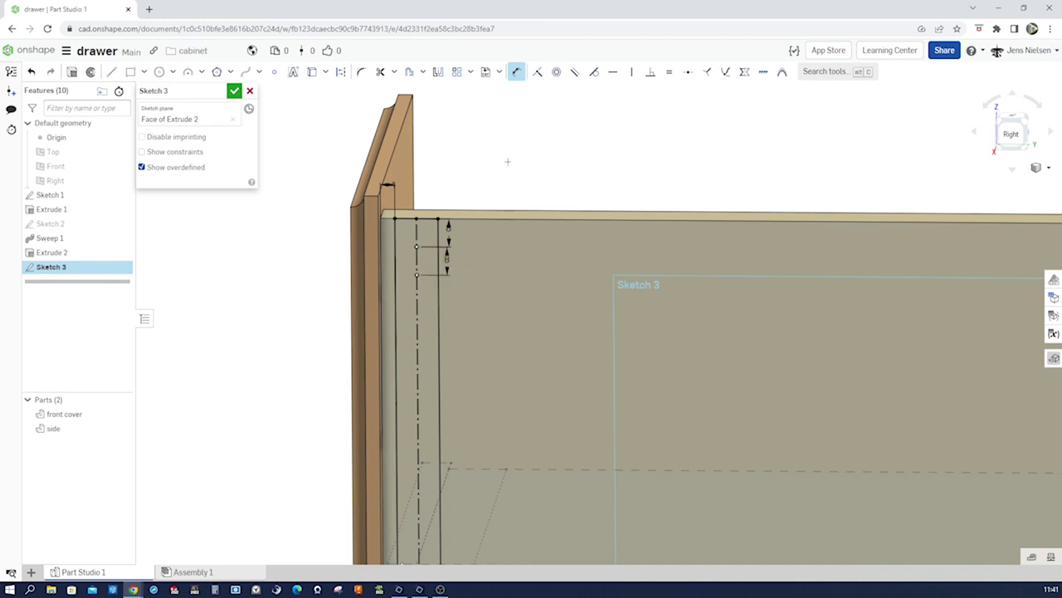
Sketch a slanted line about 12.9 mm long across the tall rectangle, sloping down to its rear edge near the upper point.
key(l)
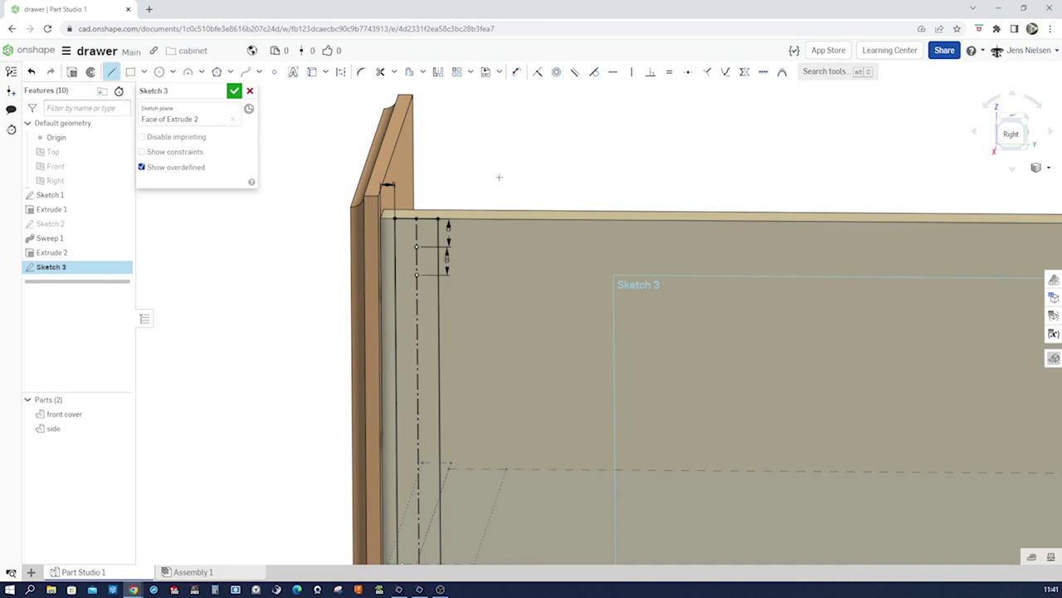
scroll(499, 177, up, 3)
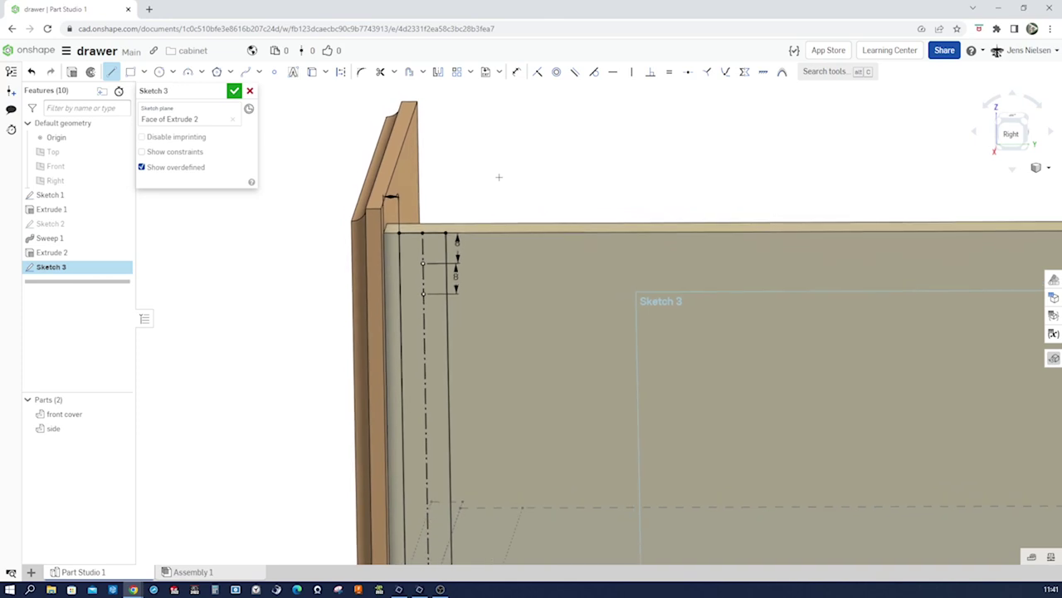
click(409, 289)
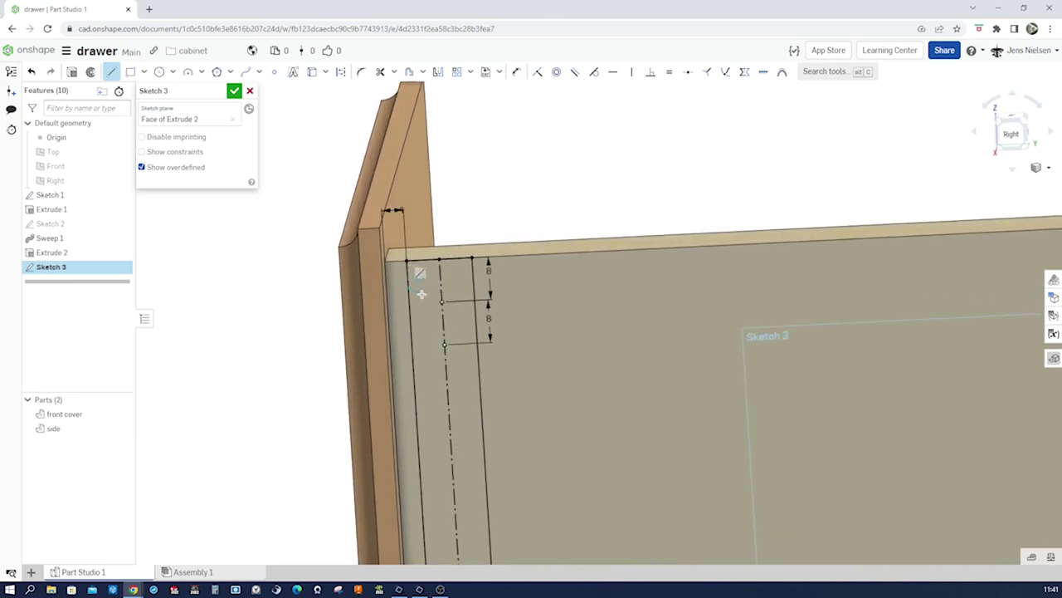
click(474, 310)
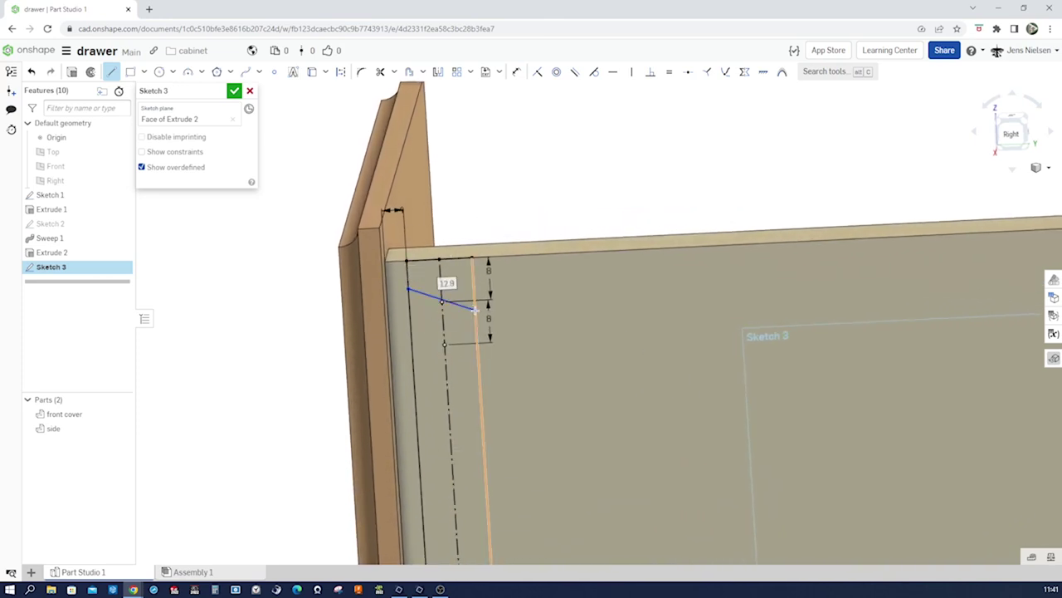
key(Escape)
Make the slanted line coincident with the upper point on the centreline.
key(i)
scroll(449, 293, up, 5)
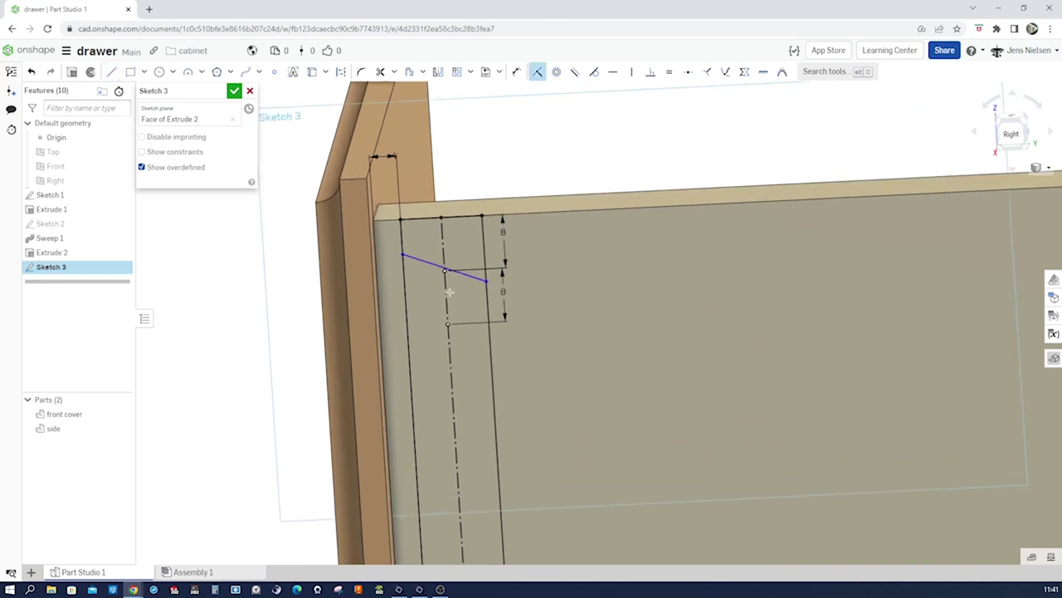
click(423, 187)
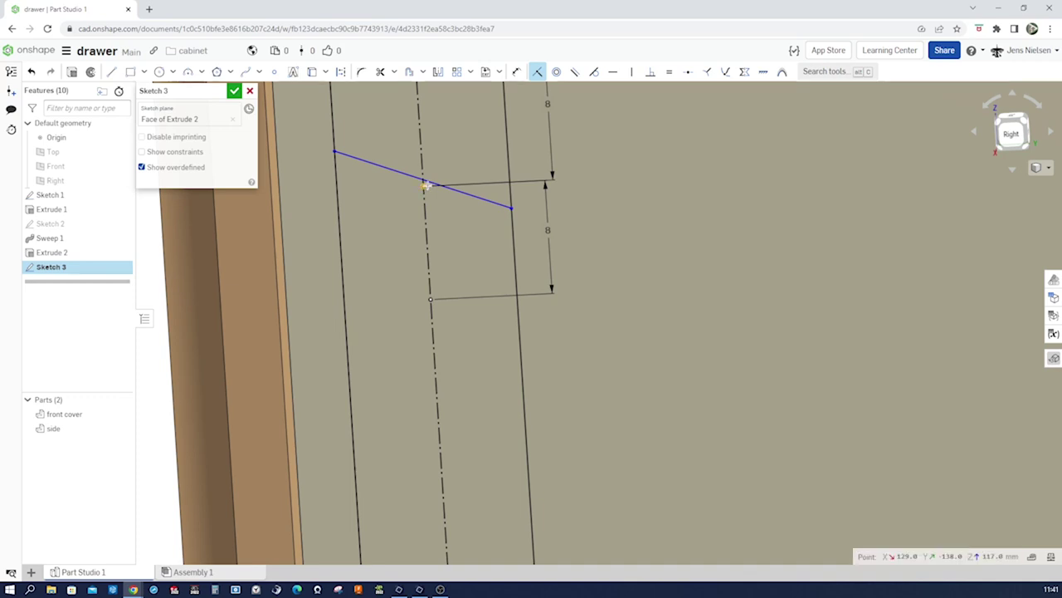
click(429, 181)
Set the angle between the slanted line and the tall rectangle's rear edge to 82 degrees.
key(q)
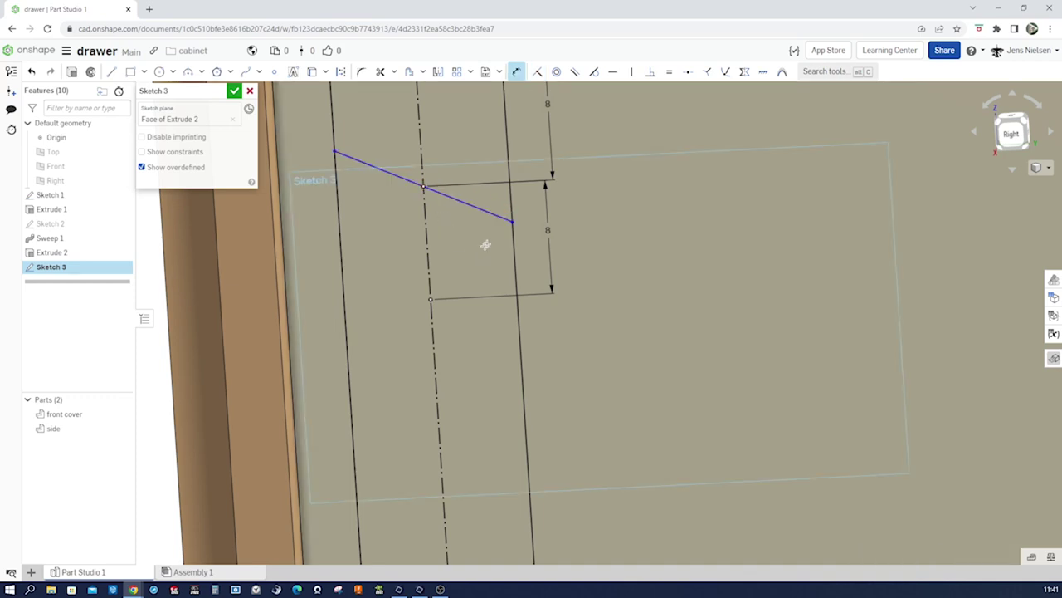
click(493, 201)
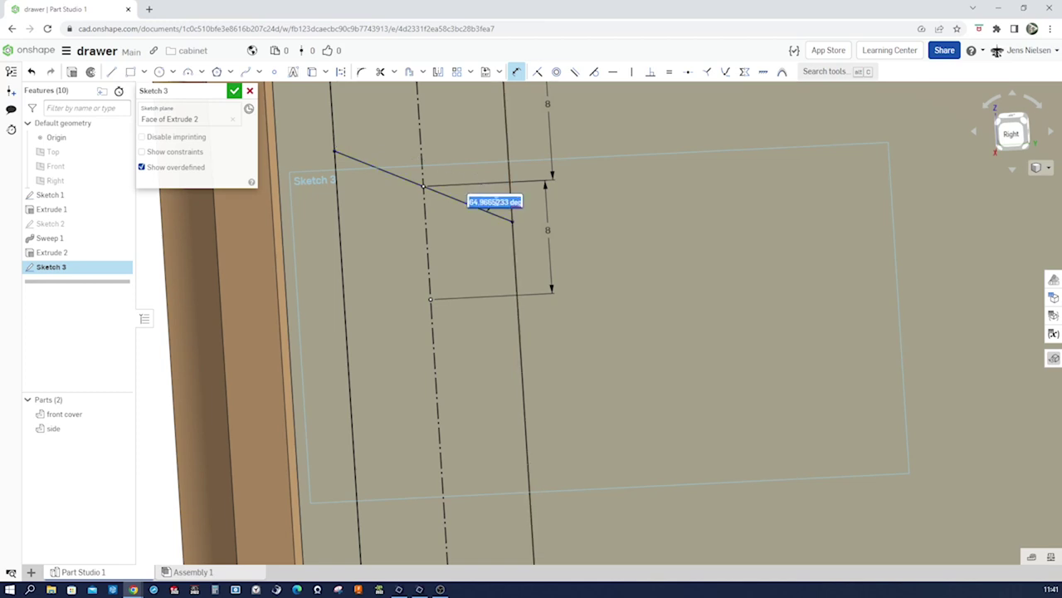
text(82)
key(Return)
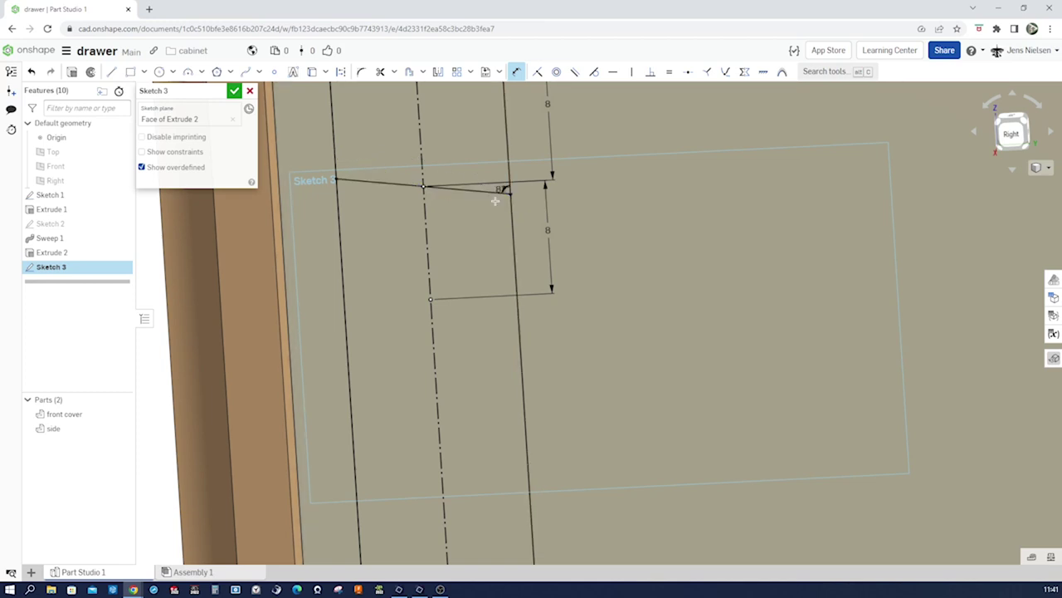
Draw a 6 mm horizontal construction line from the lower point to the tall rectangle's front edge.
key(l)
key(q)
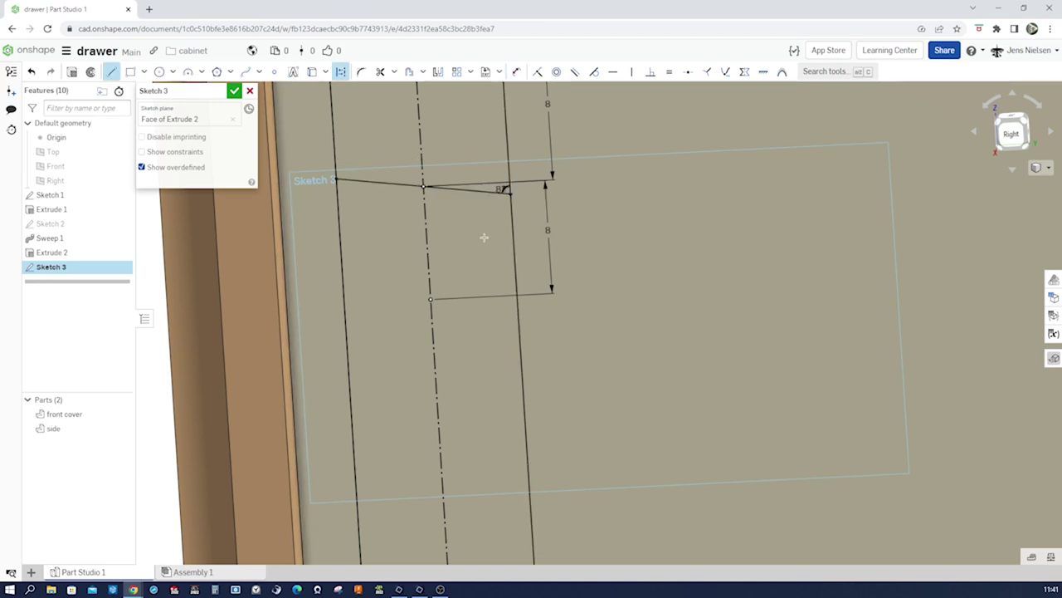
click(429, 298)
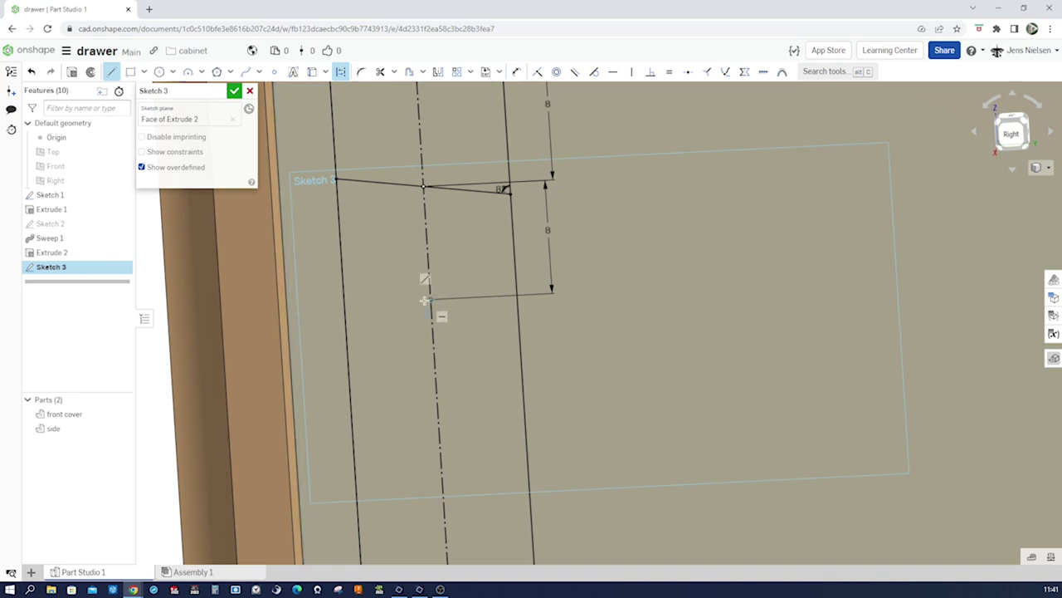
click(348, 303)
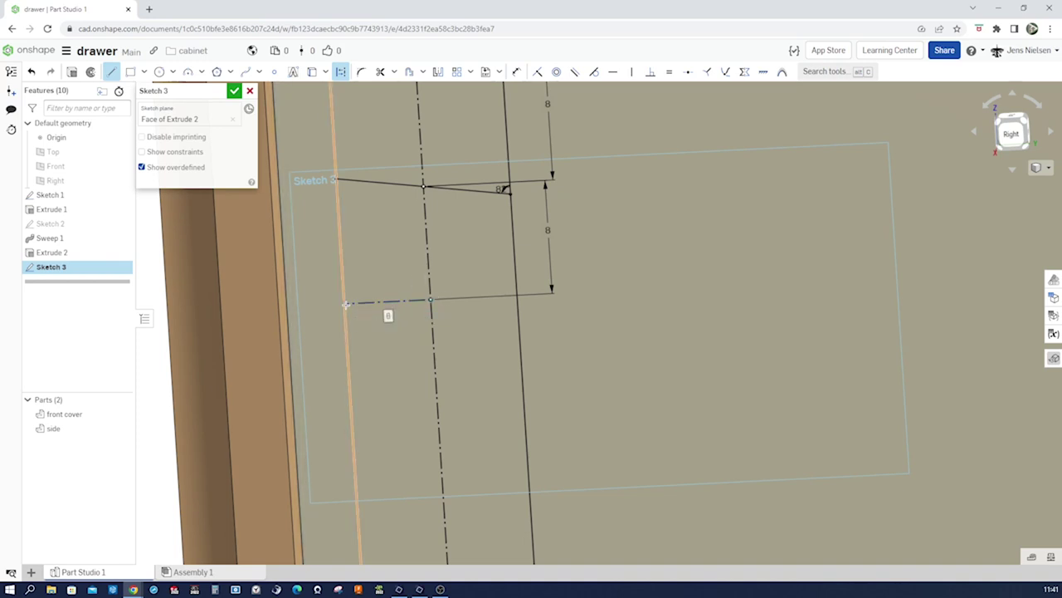
key(Escape)
key(s)
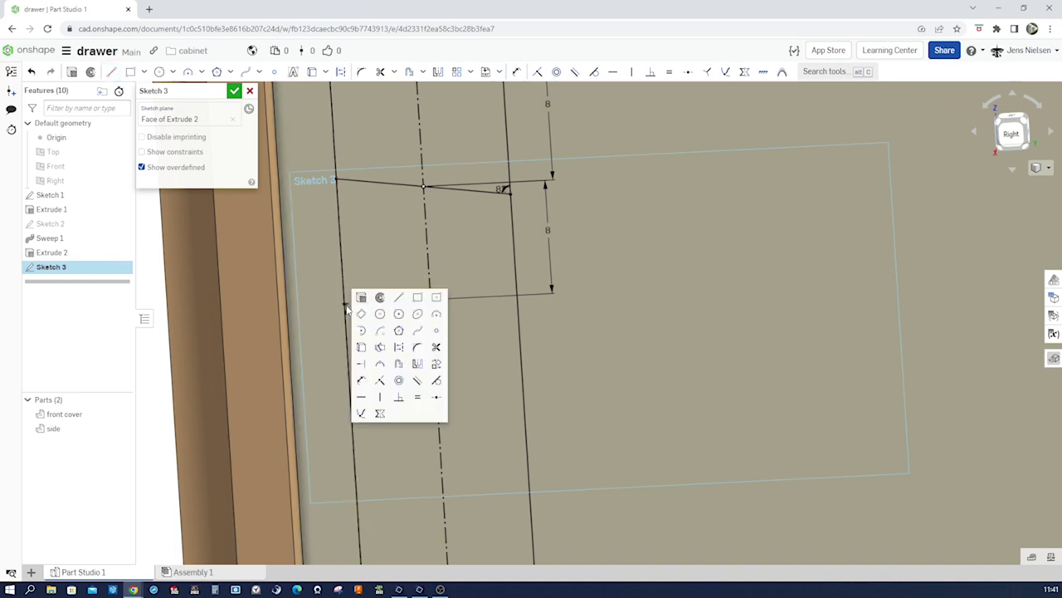
click(409, 358)
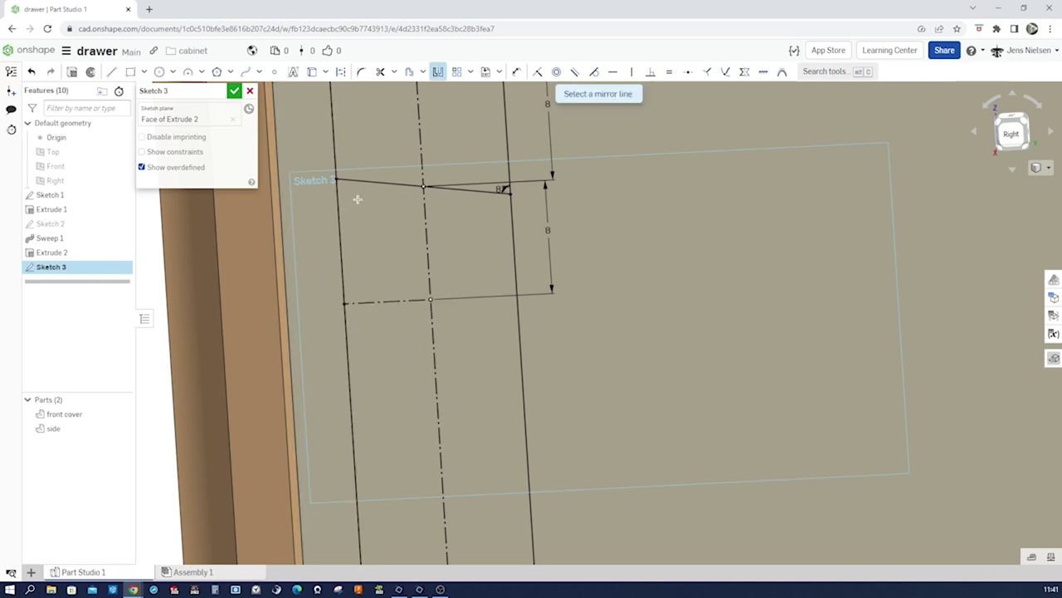
click(375, 182)
key(Escape)
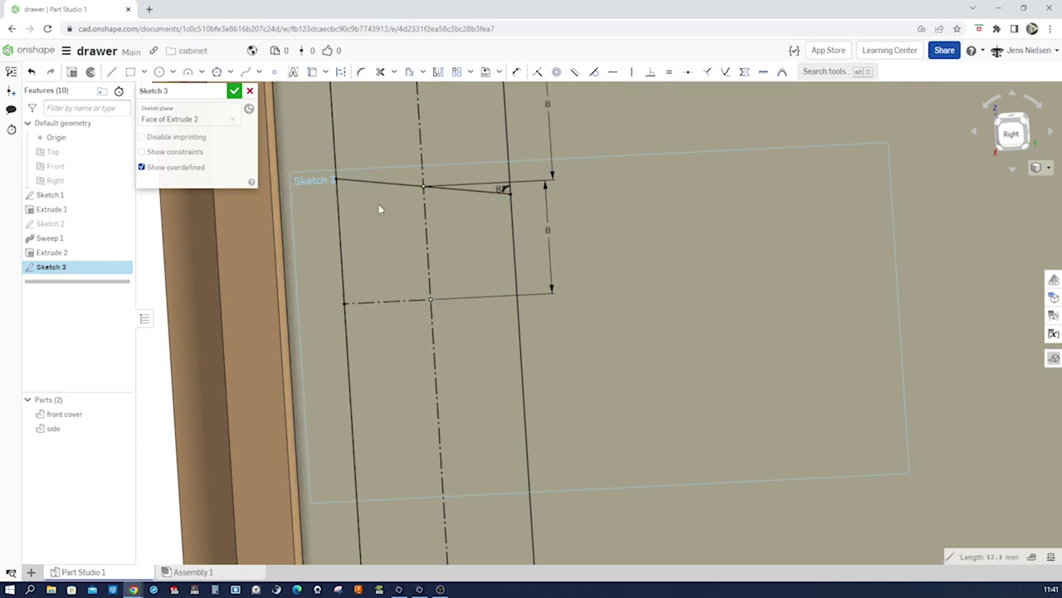
Mirror the slanted line about the 6 mm horizontal construction line and finish the sketch.
key(s)
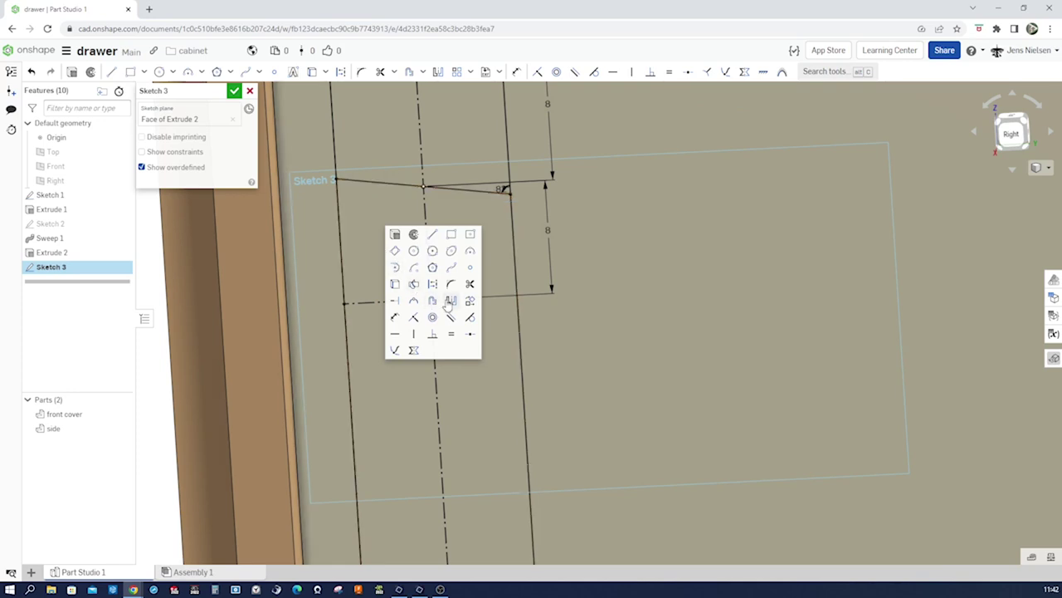
click(450, 300)
click(395, 302)
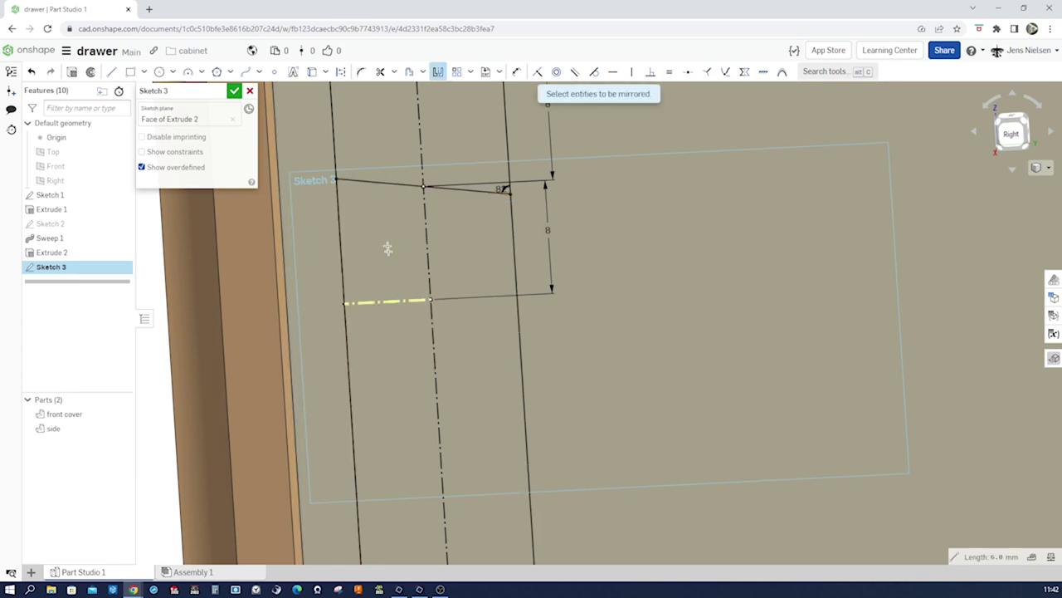
click(388, 183)
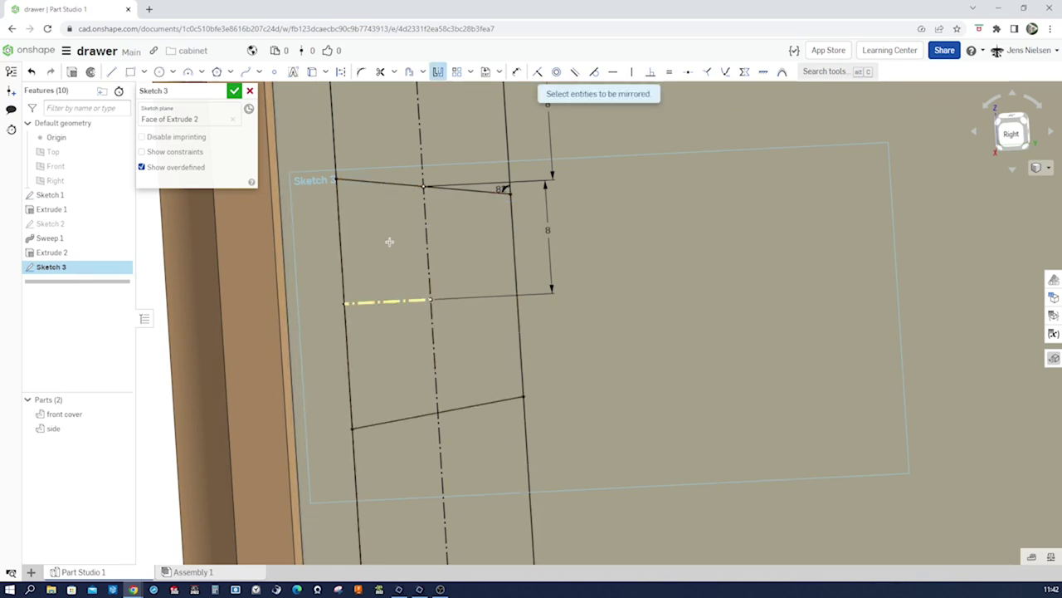
key(n)
right_drag(269, 129, 241, 98)
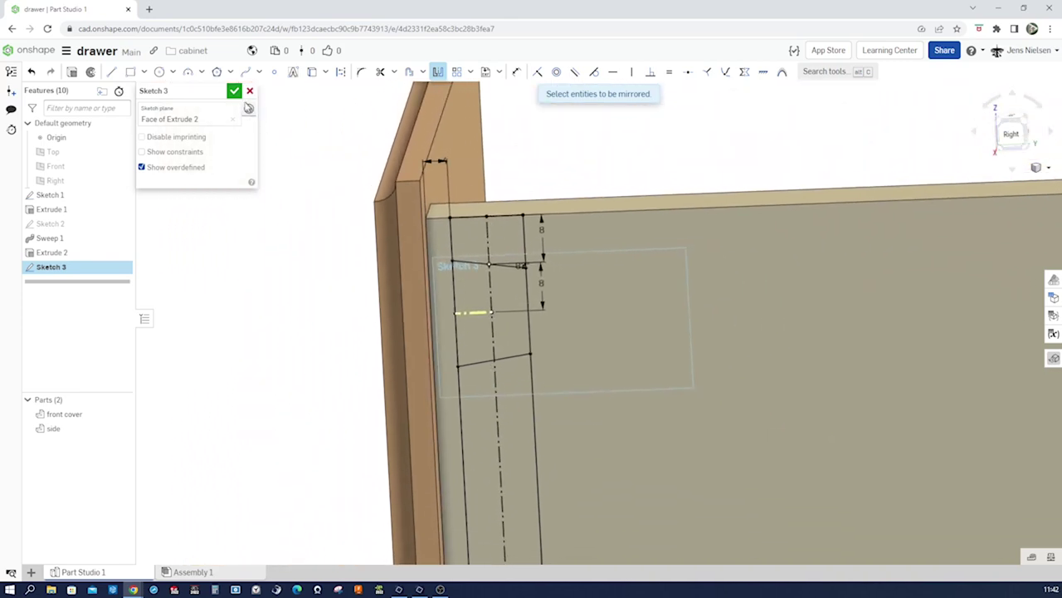
click(234, 91)
Extrude the small rectangular notch region at the side panel's rear edge as a Remove cut with the end type Up to next.
right_drag(309, 213, 565, 176)
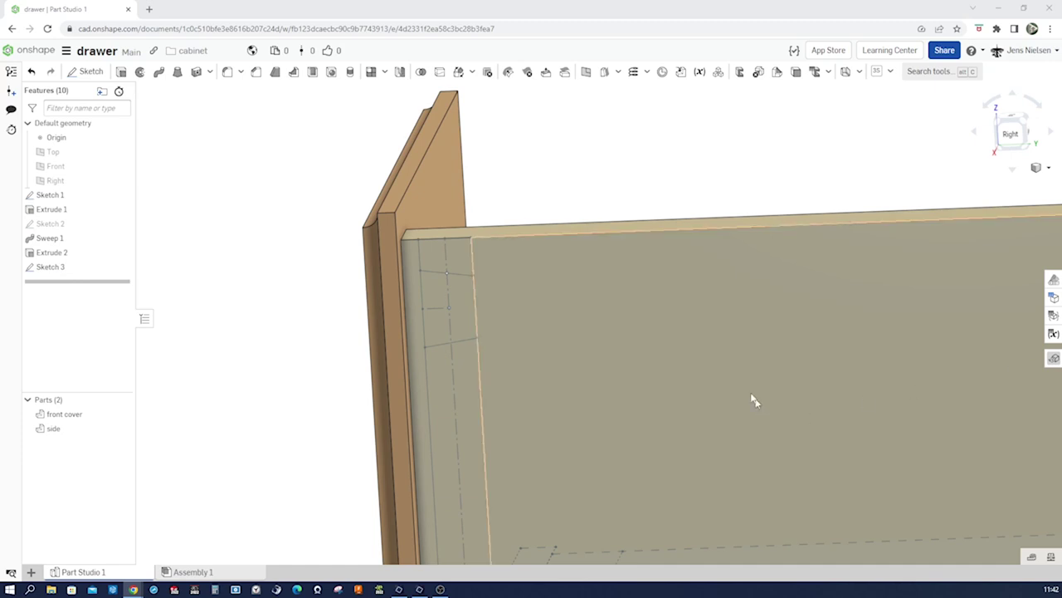
click(771, 188)
scroll(771, 190, down, 1)
scroll(769, 192, down, 5)
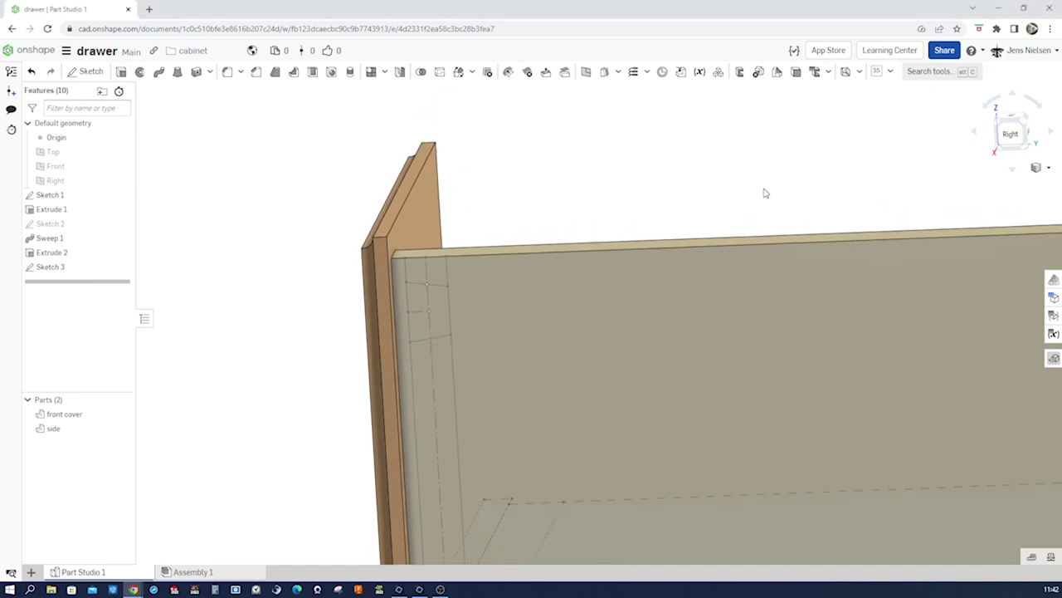
scroll(791, 229, up, 3)
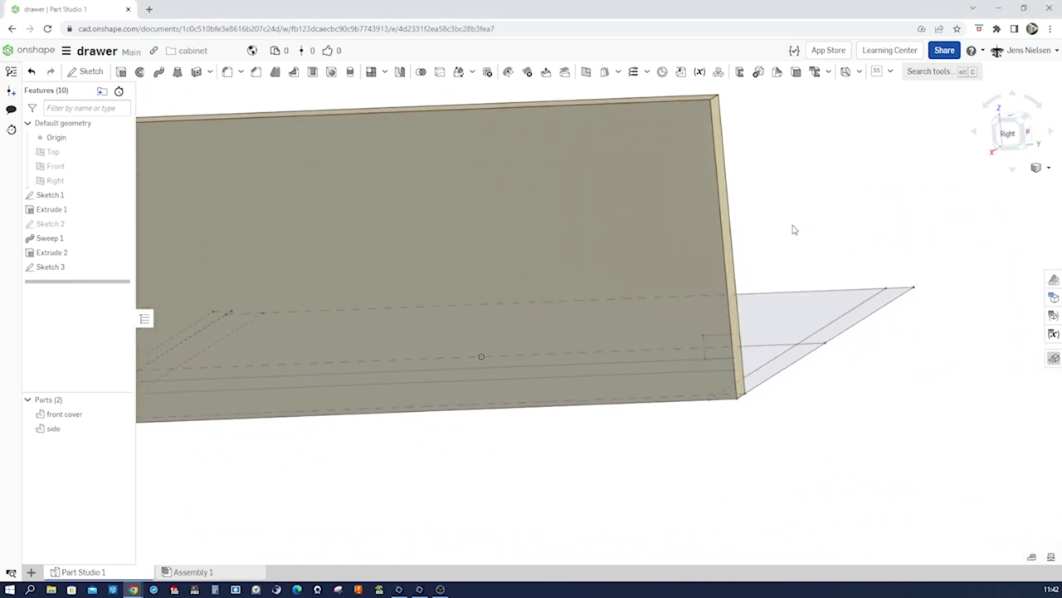
key(s)
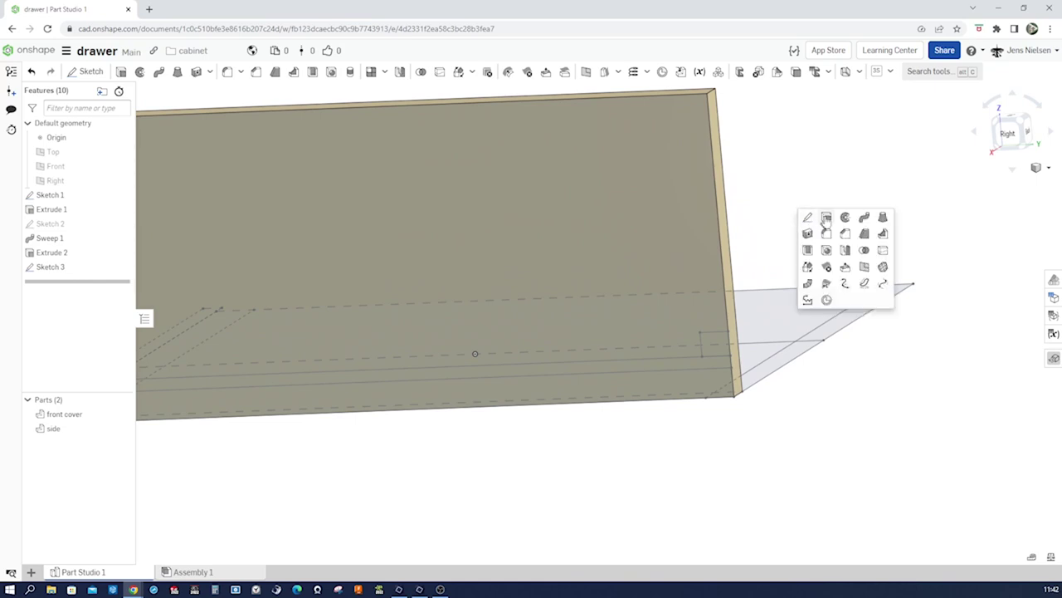
click(828, 219)
click(735, 340)
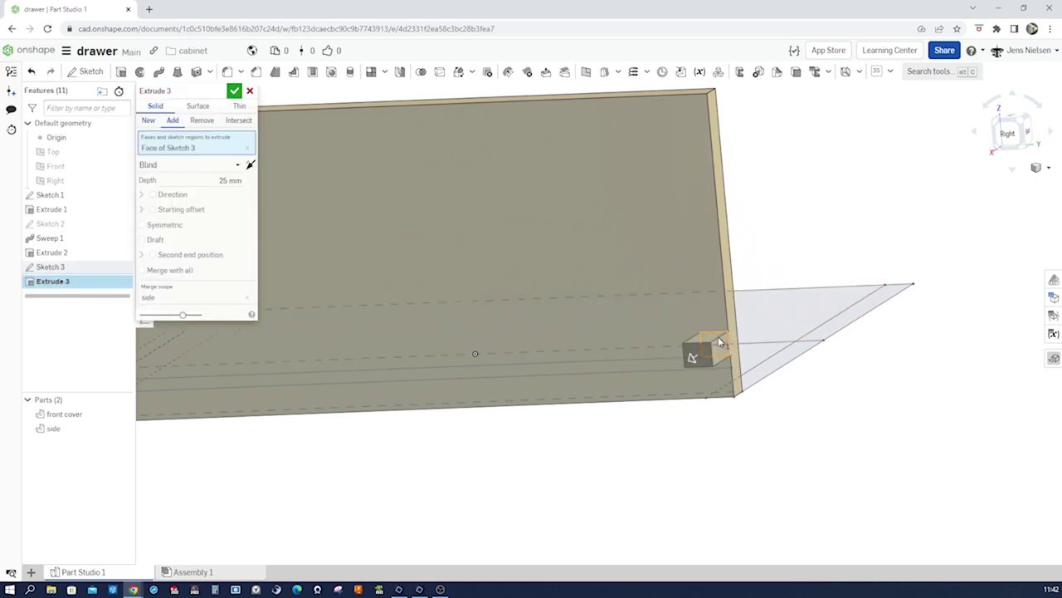
click(202, 120)
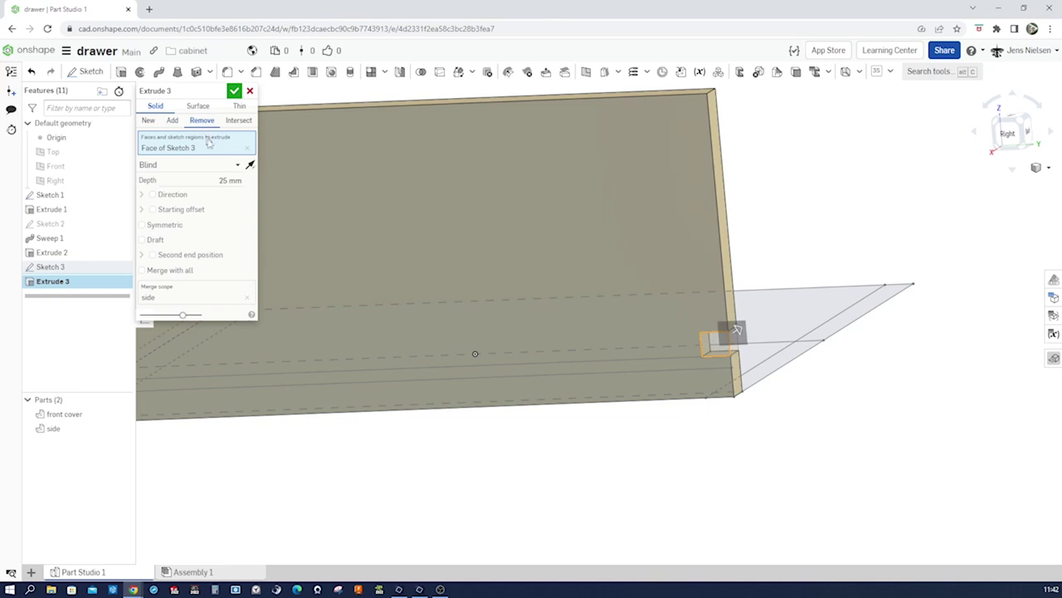
click(236, 164)
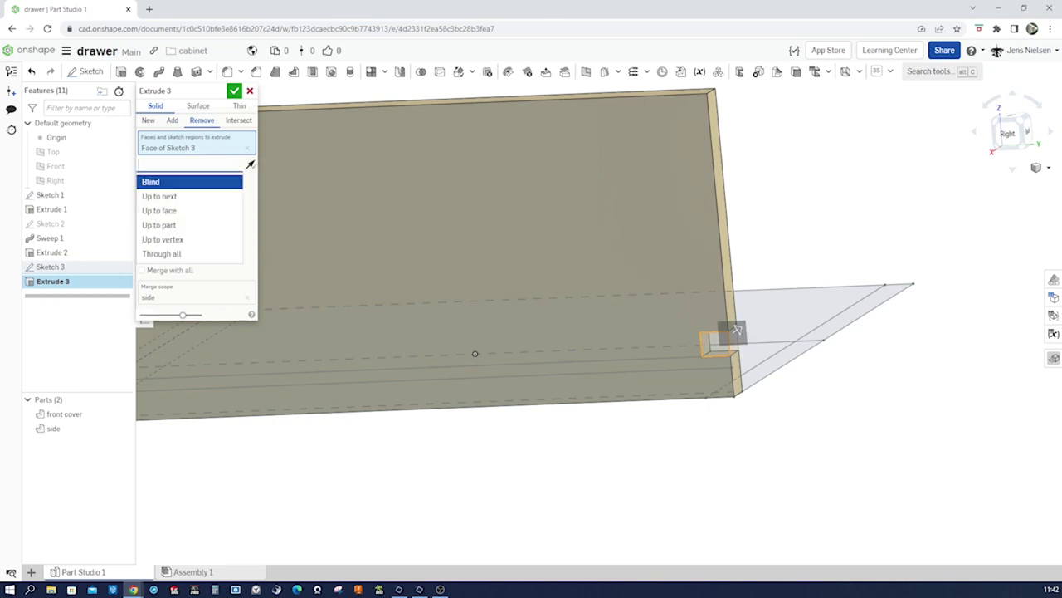
click(177, 197)
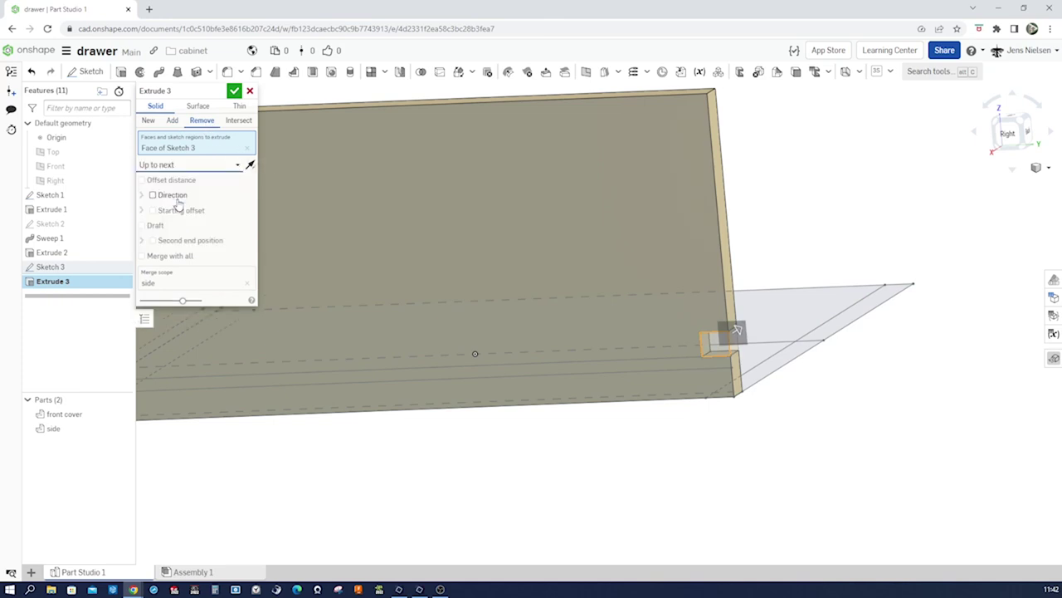
click(235, 91)
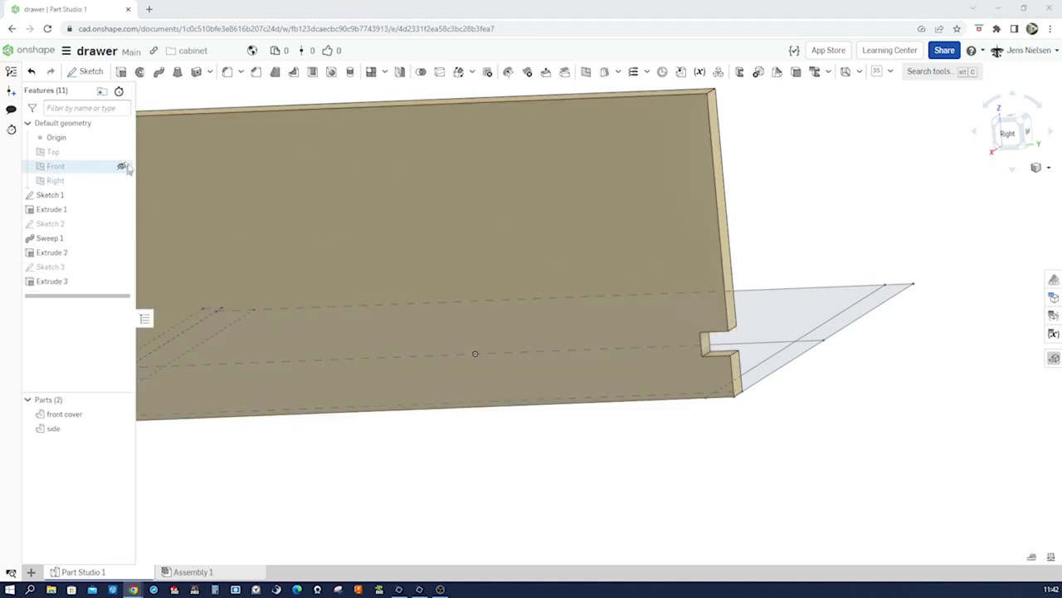
Set up a linear feature pattern of the rear notch cut along the side panel's vertical rear edge, with the direction flipped upward.
click(372, 73)
click(237, 106)
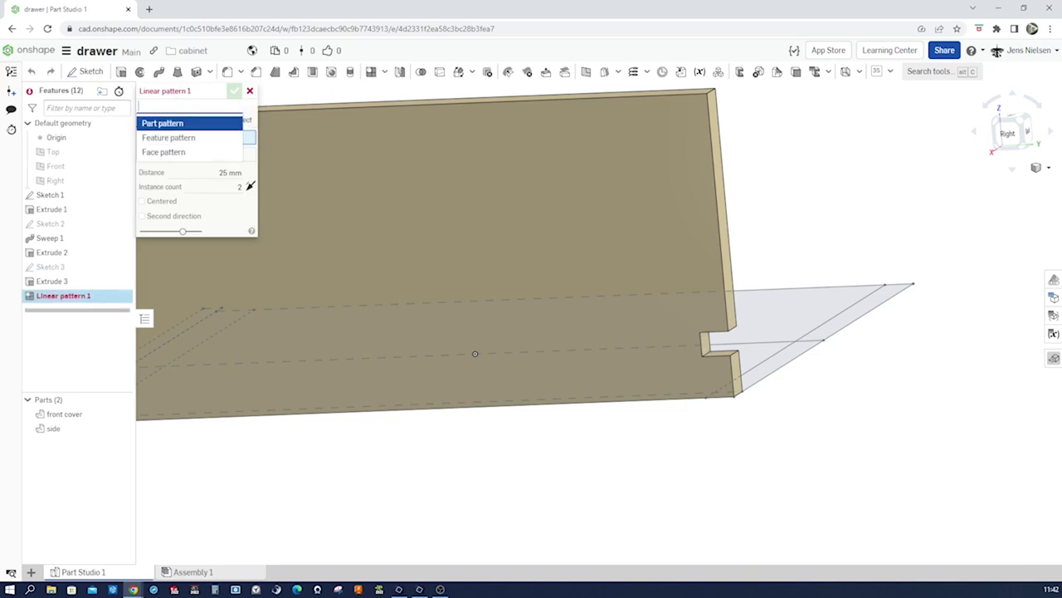
click(198, 136)
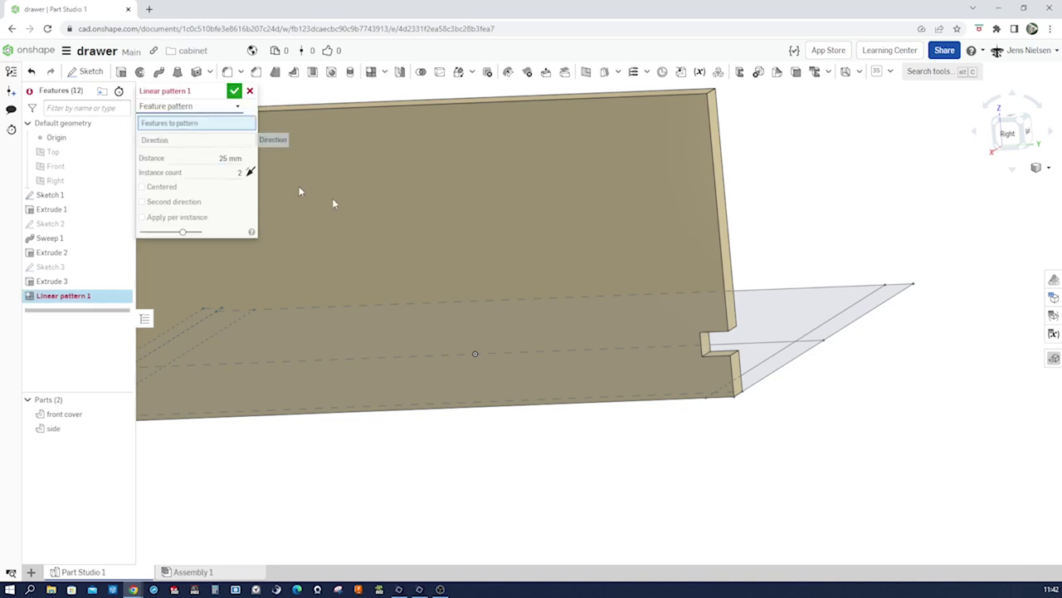
scroll(773, 334, up, 4)
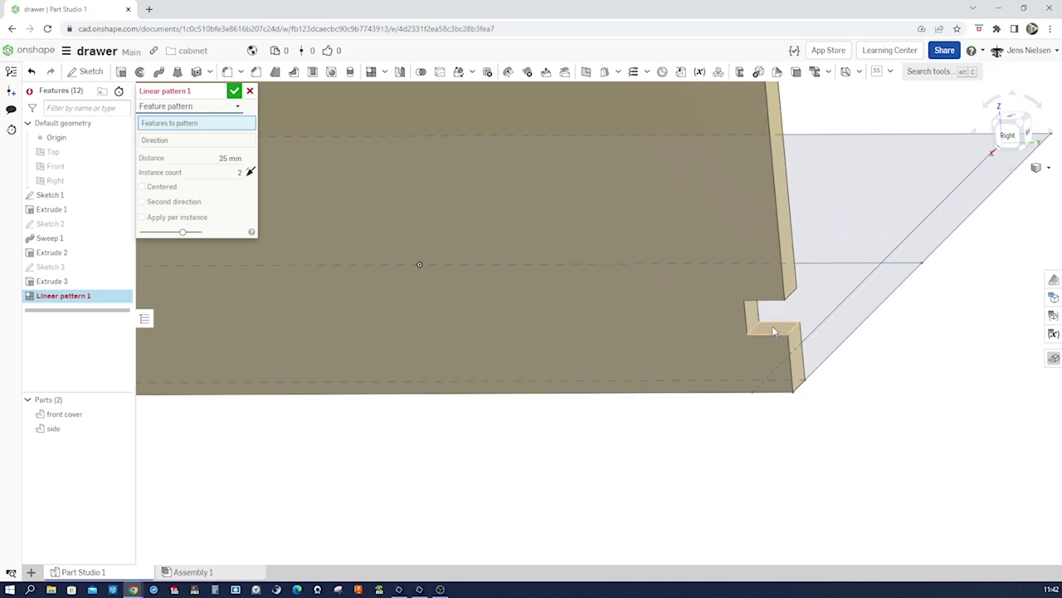
click(773, 330)
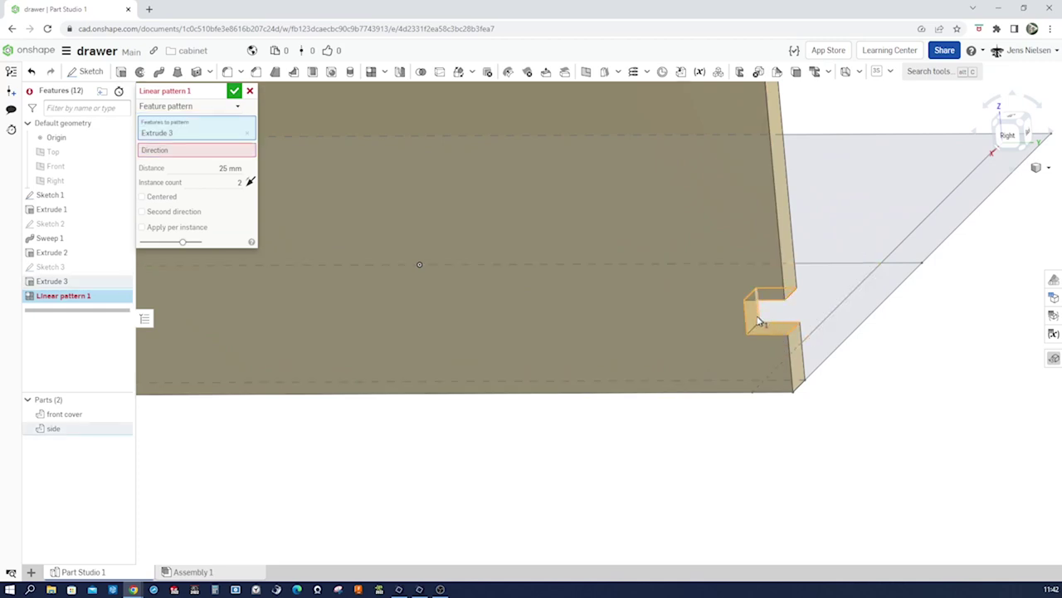
click(226, 155)
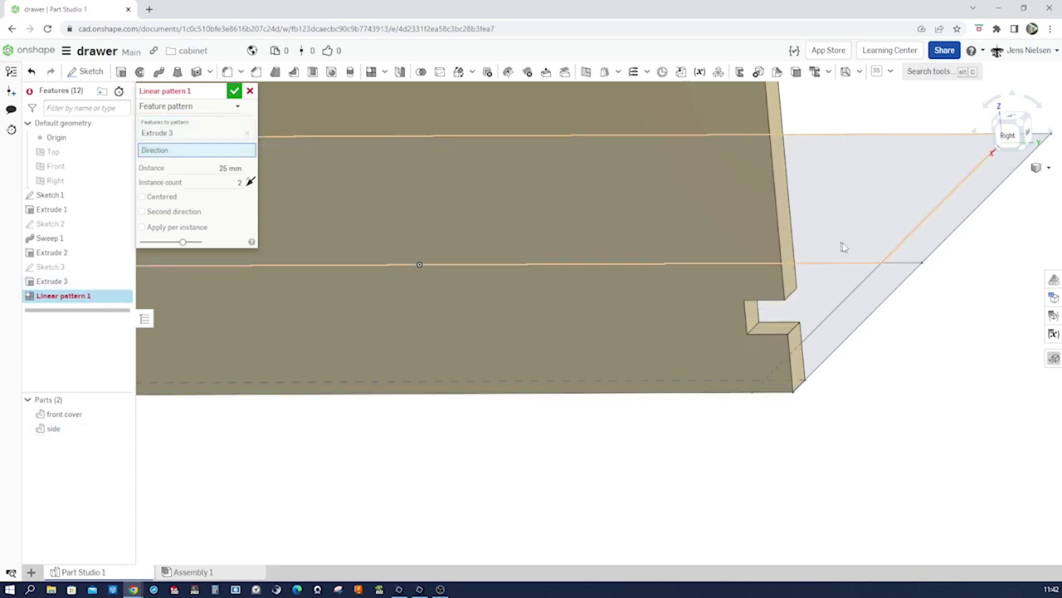
click(779, 241)
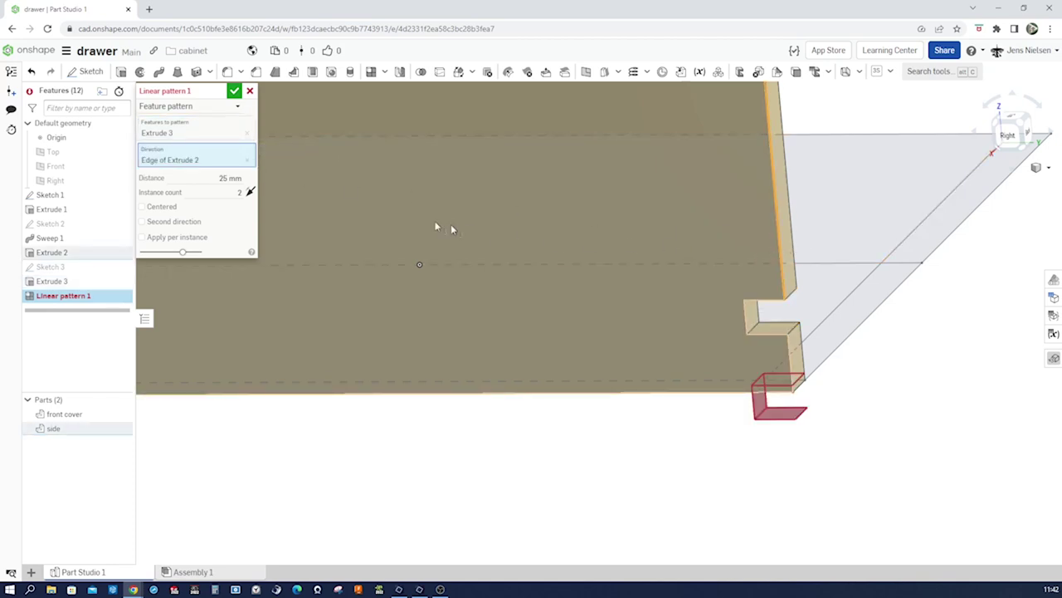
click(250, 192)
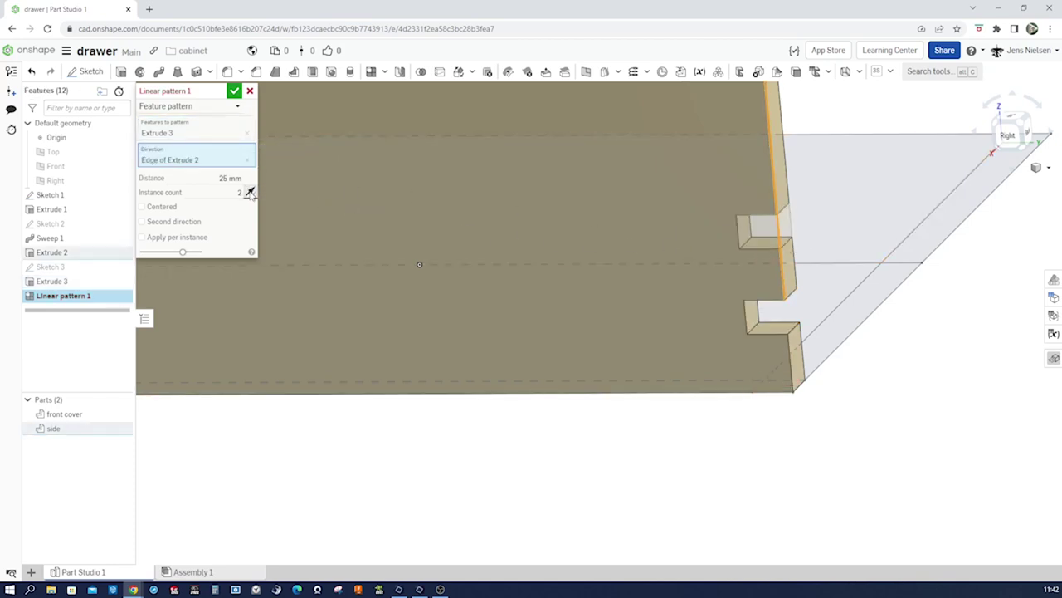
Set the notch pattern's distance to 20 mm and its instance count to 5, and accept it.
click(230, 177)
text(20)
key(Tab)
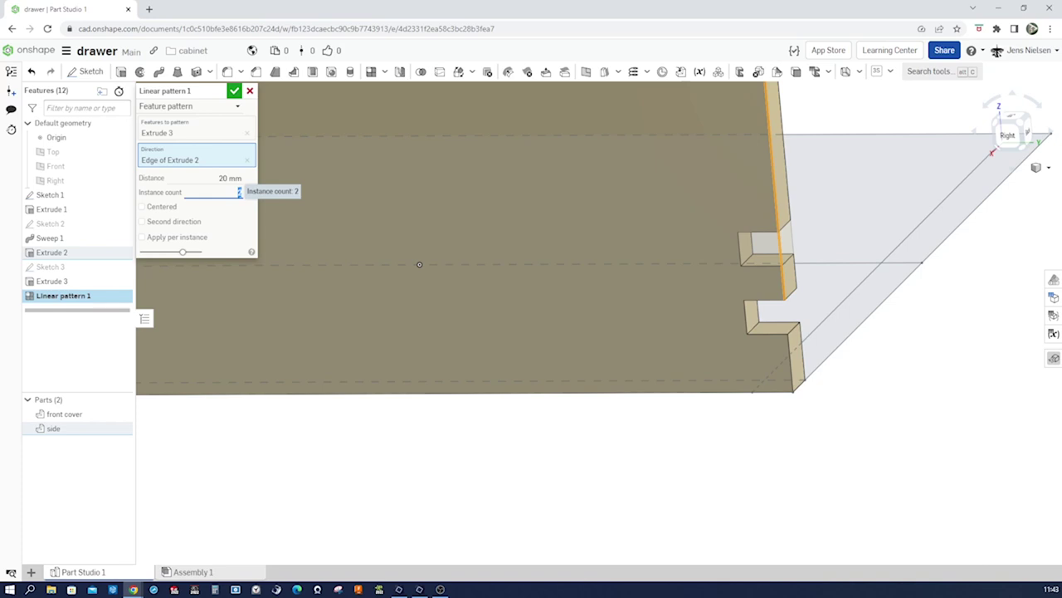
text(5)
click(234, 90)
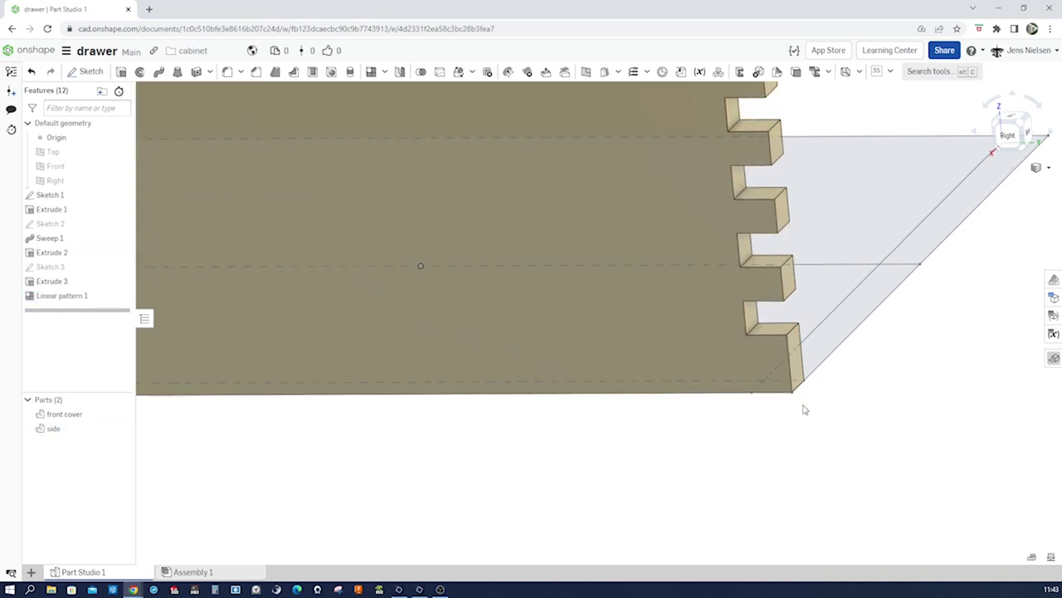
Set up an extrusion as a new part from the two adjoining Sketch 1 regions of the back strip, starting at the side panel's rear corner.
scroll(824, 411, down, 4)
right_drag(854, 238, 838, 243)
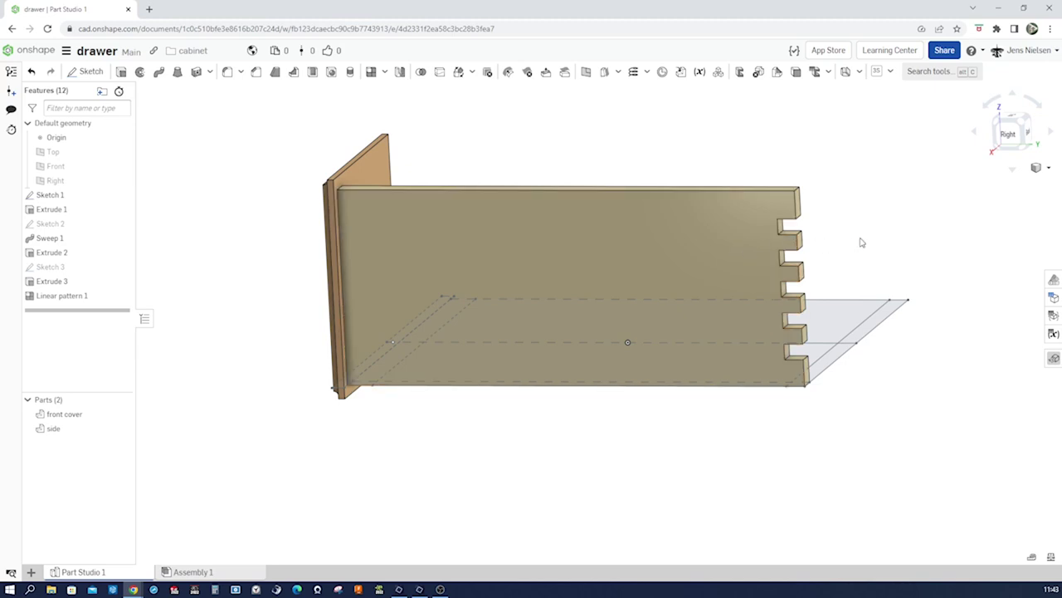
right_drag(739, 453, 683, 452)
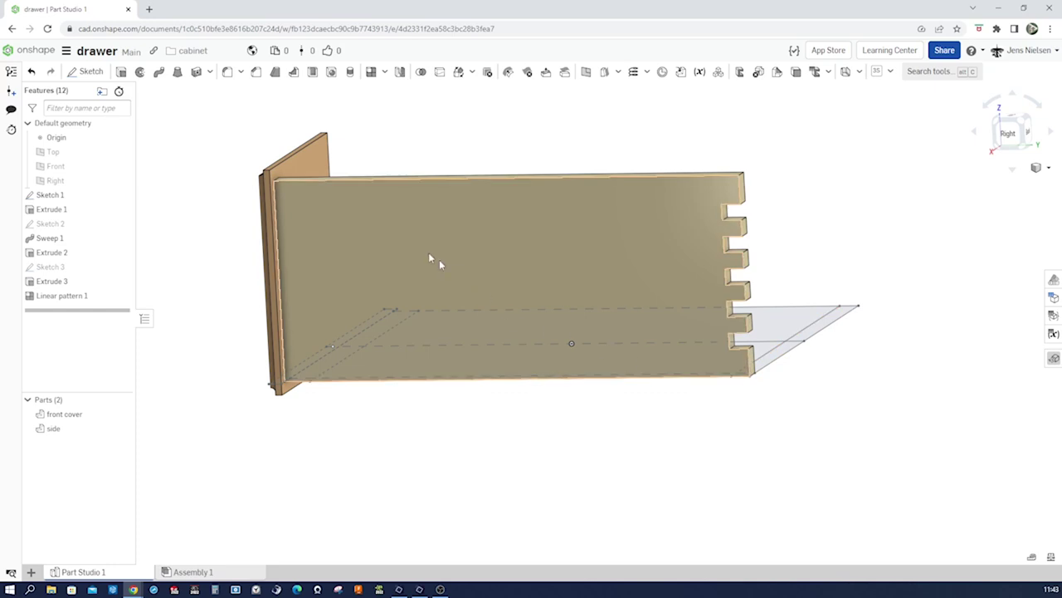
click(121, 73)
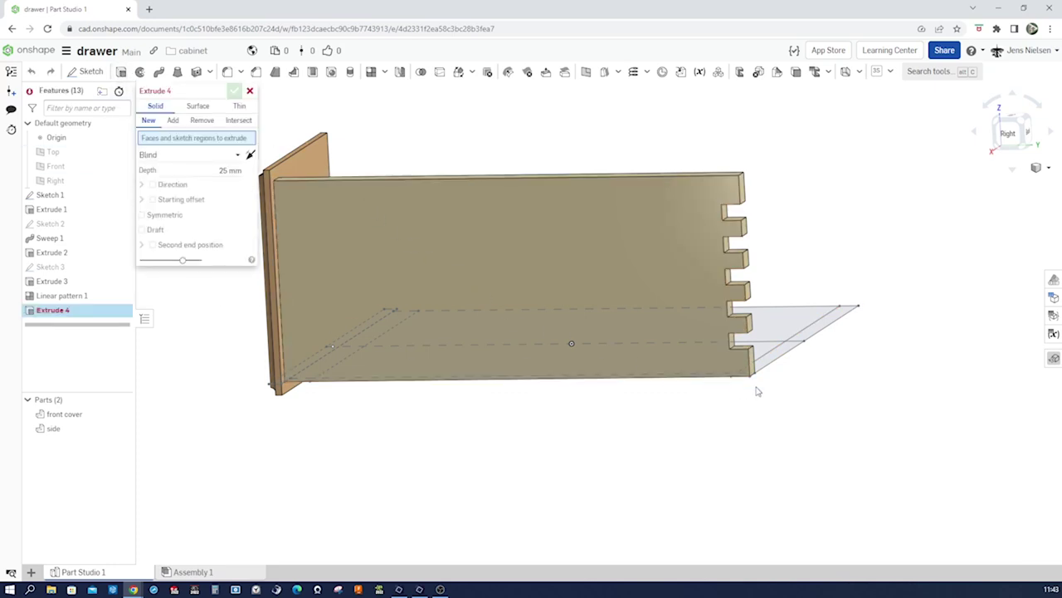
mouse_move(789, 396)
right_down()
mouse_move(884, 407)
mouse_move(816, 446)
mouse_move(685, 484)
mouse_move(706, 503)
mouse_move(681, 424)
mouse_move(662, 291)
right_up()
click(662, 290)
click(687, 296)
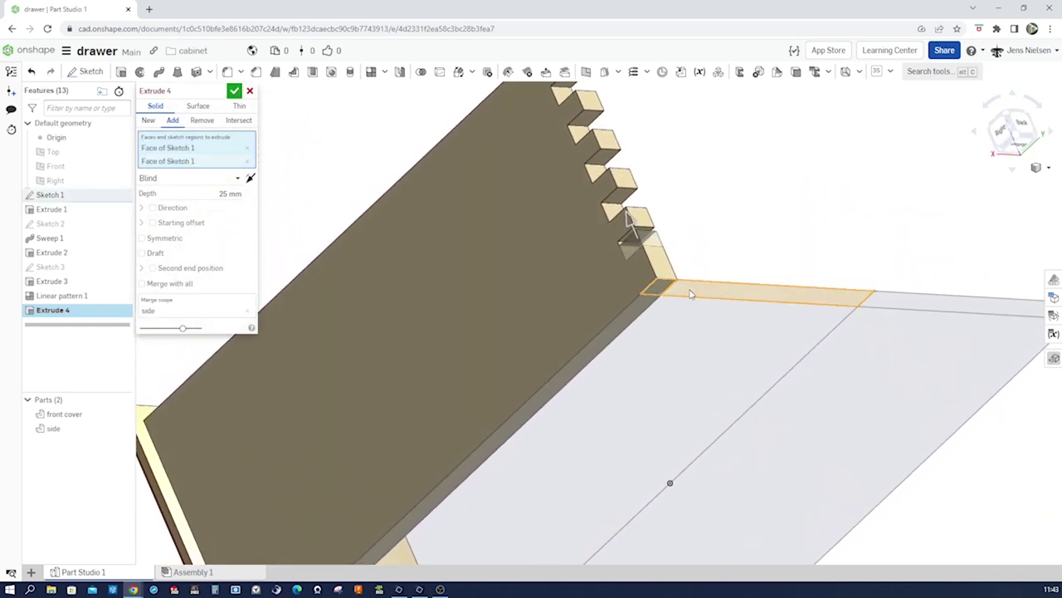
click(150, 121)
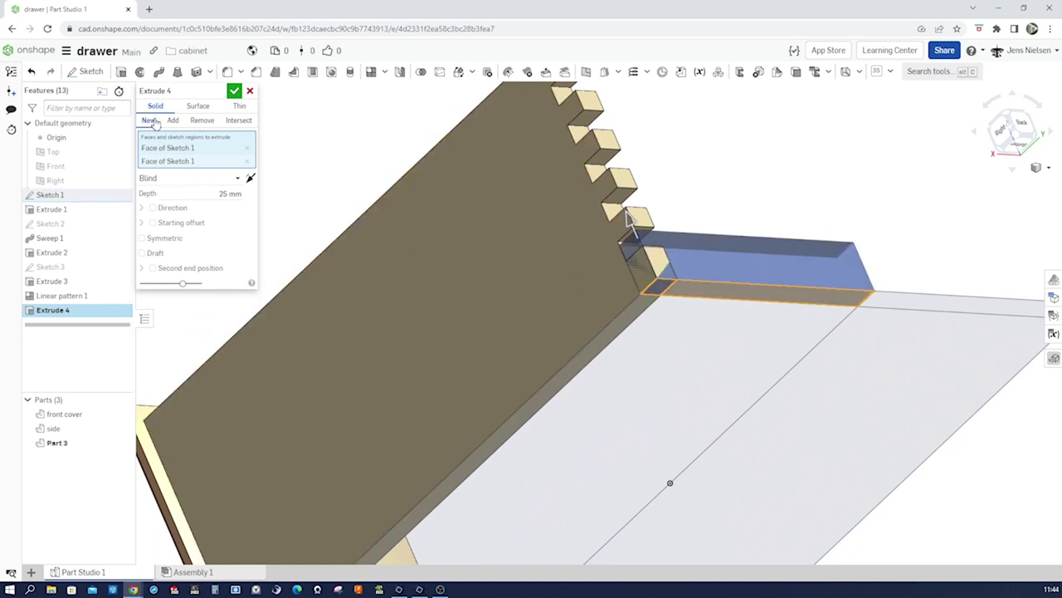
click(235, 181)
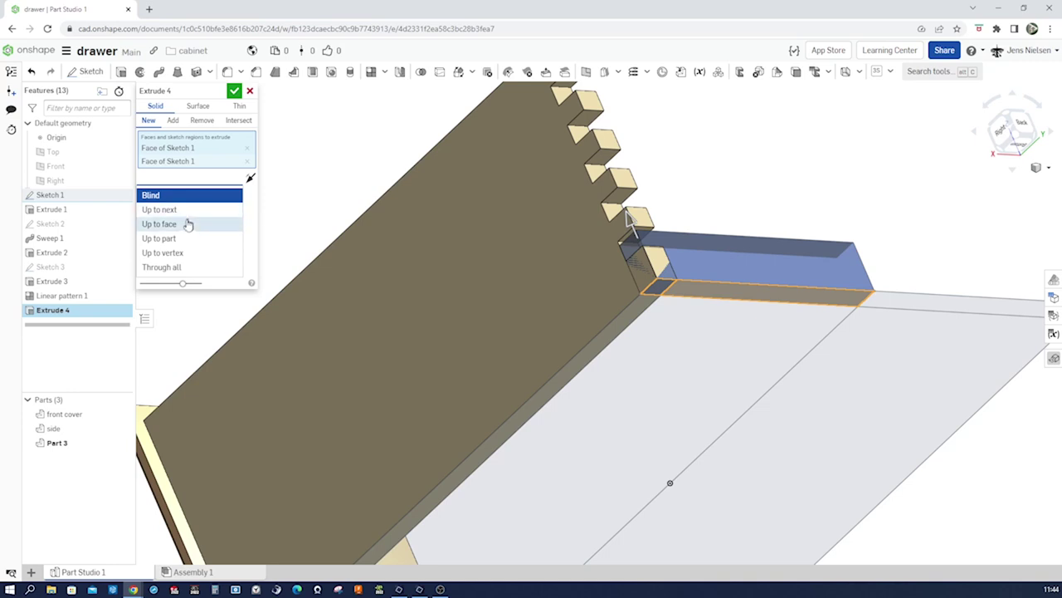
click(274, 211)
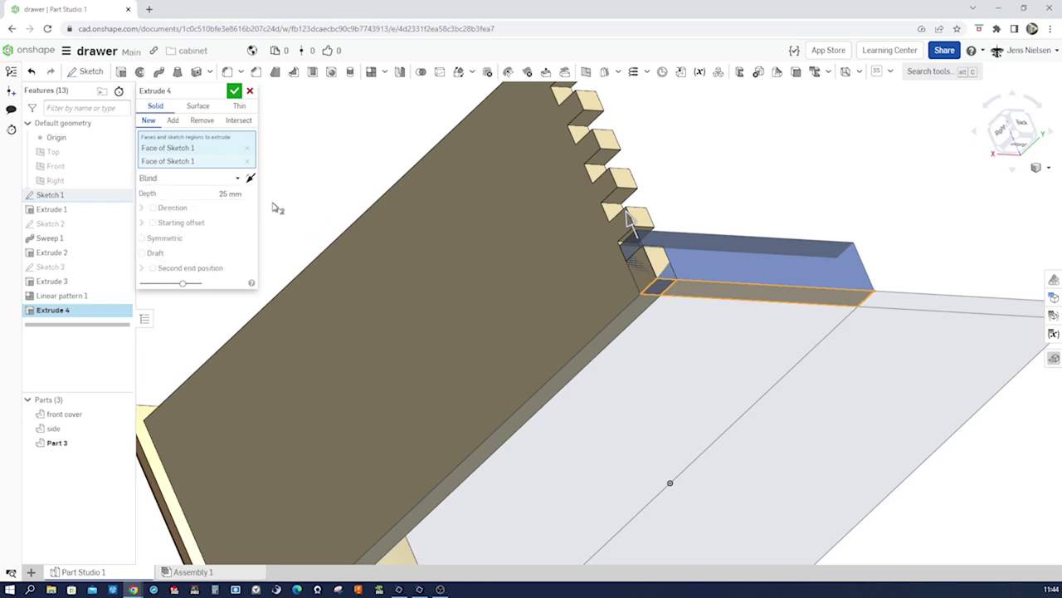
Enable a starting offset of type Entity for the extrusion, using the lower face of the lowest rear notch.
click(153, 224)
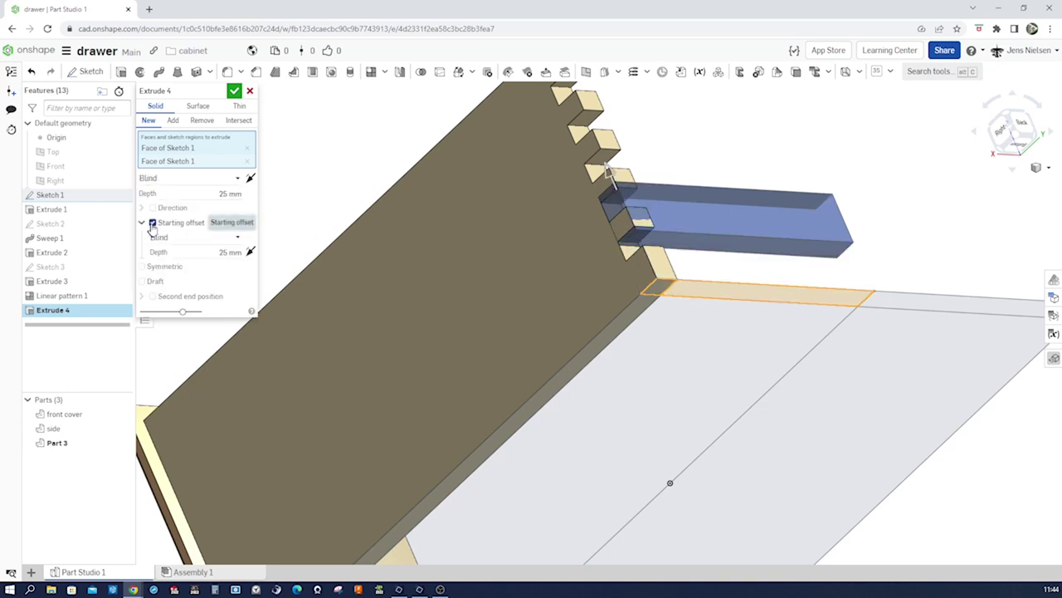
click(195, 238)
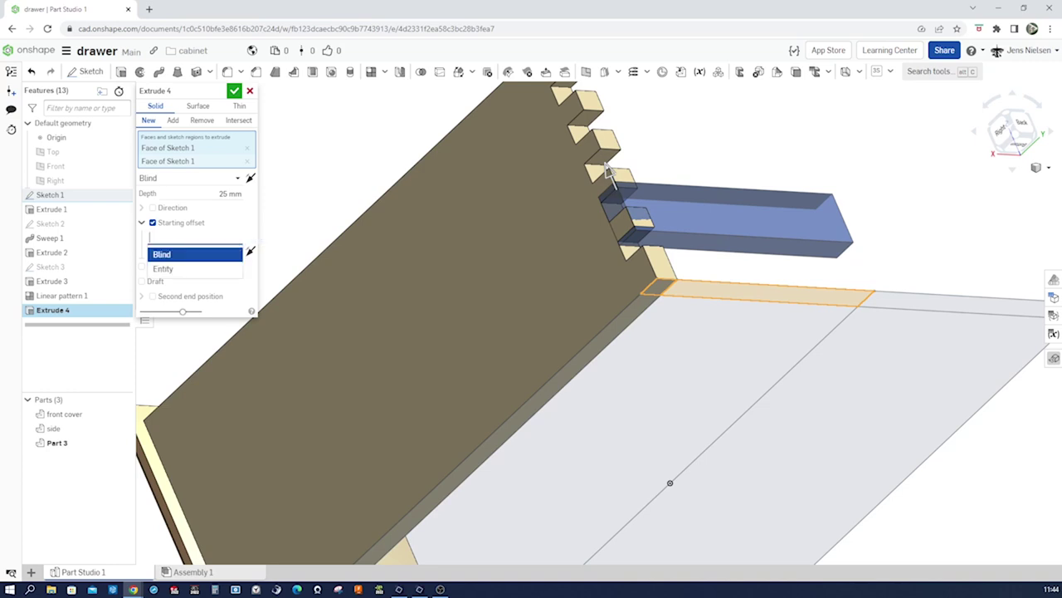
click(194, 269)
right_drag(913, 171, 638, 222)
click(696, 272)
key(f)
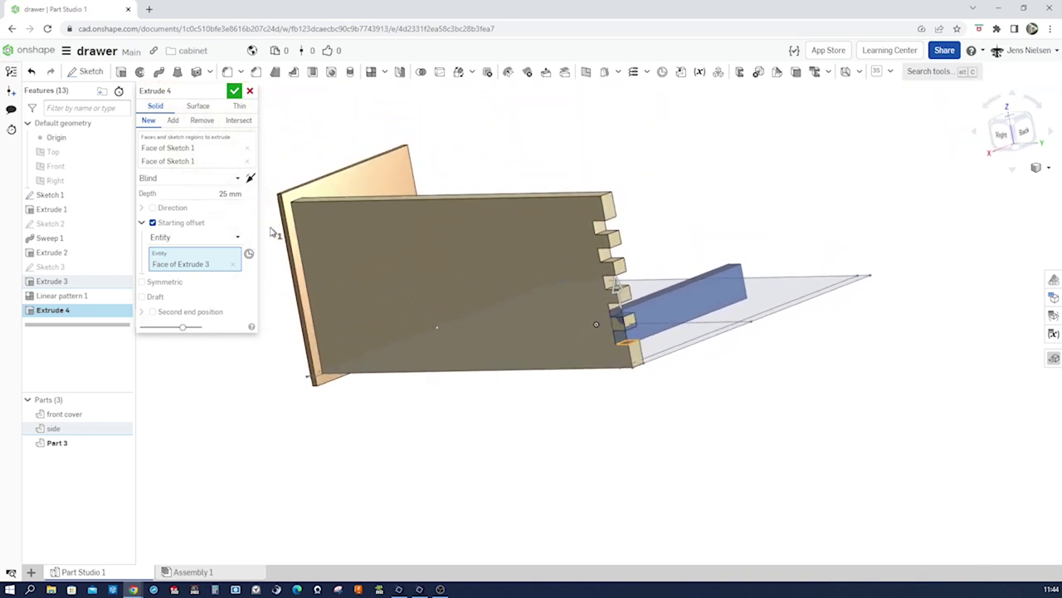
End the back panel extrusion up to the upper face of the topmost rear notch and accept it.
click(236, 178)
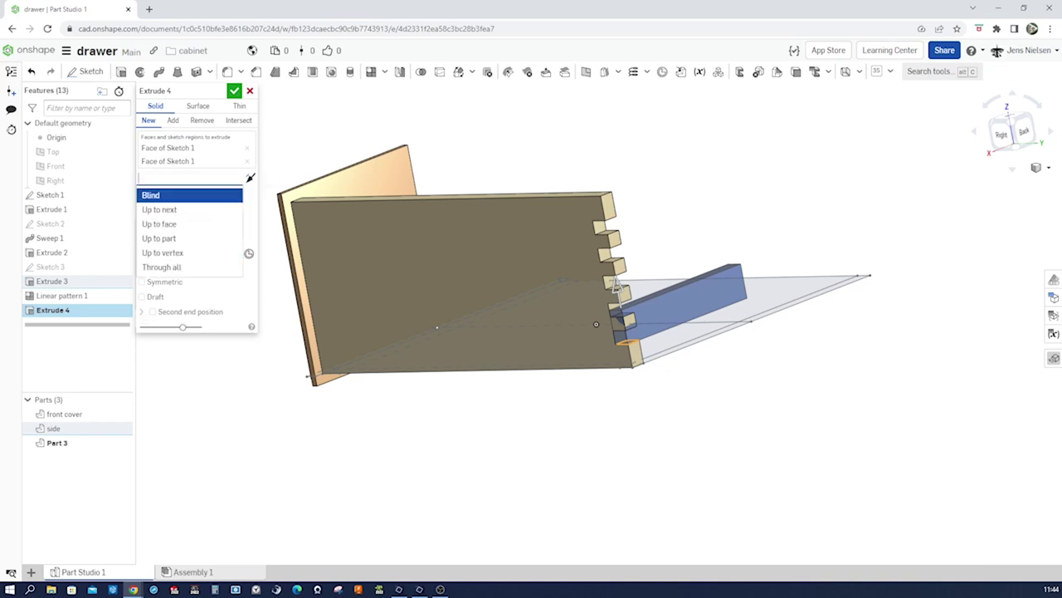
click(194, 223)
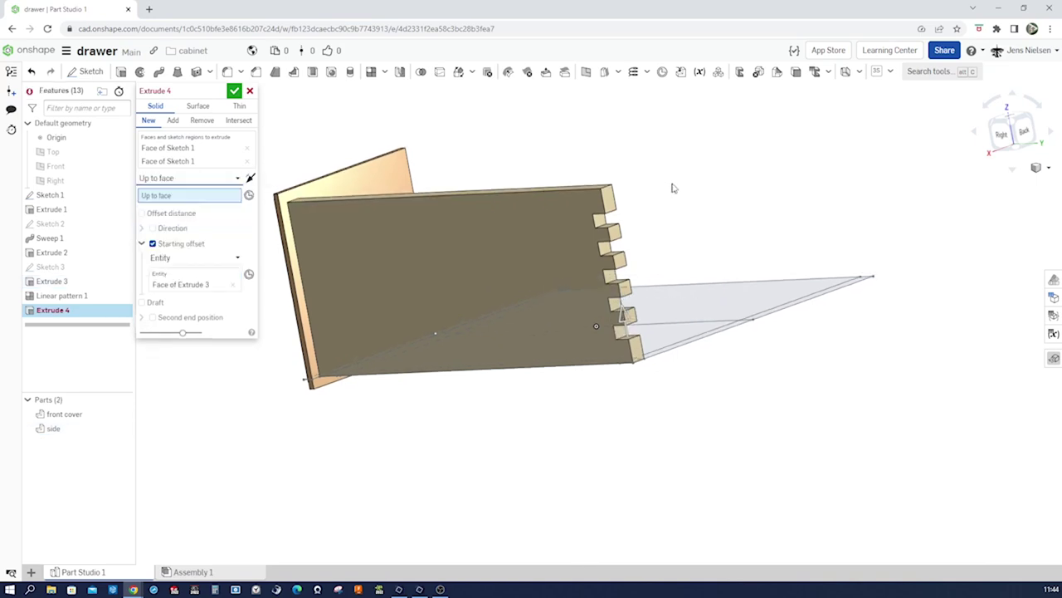
scroll(664, 192, up, 5)
scroll(664, 192, up, 5)
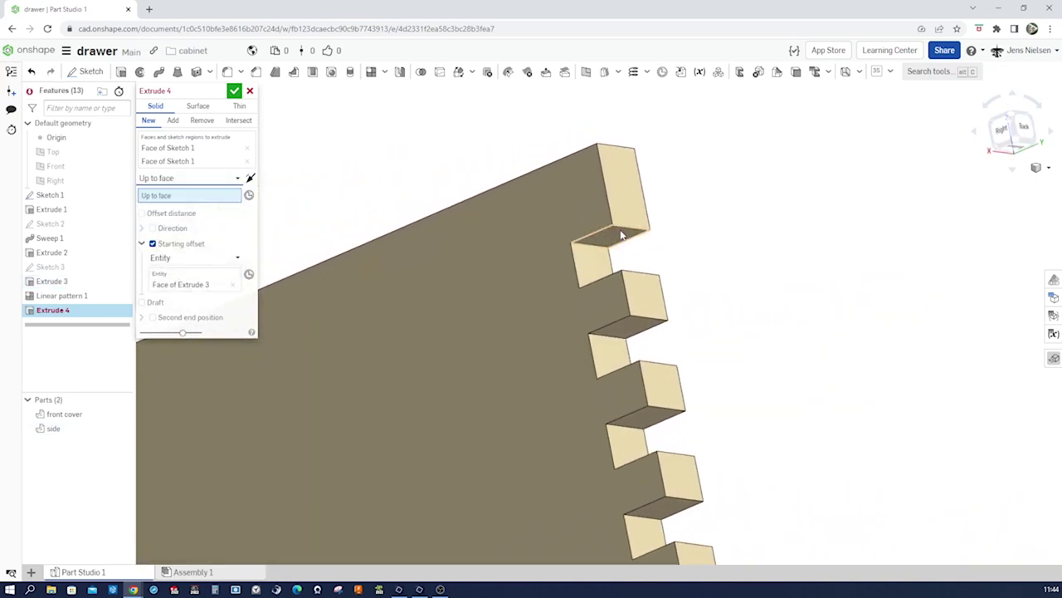
click(621, 238)
scroll(413, 122, down, 10)
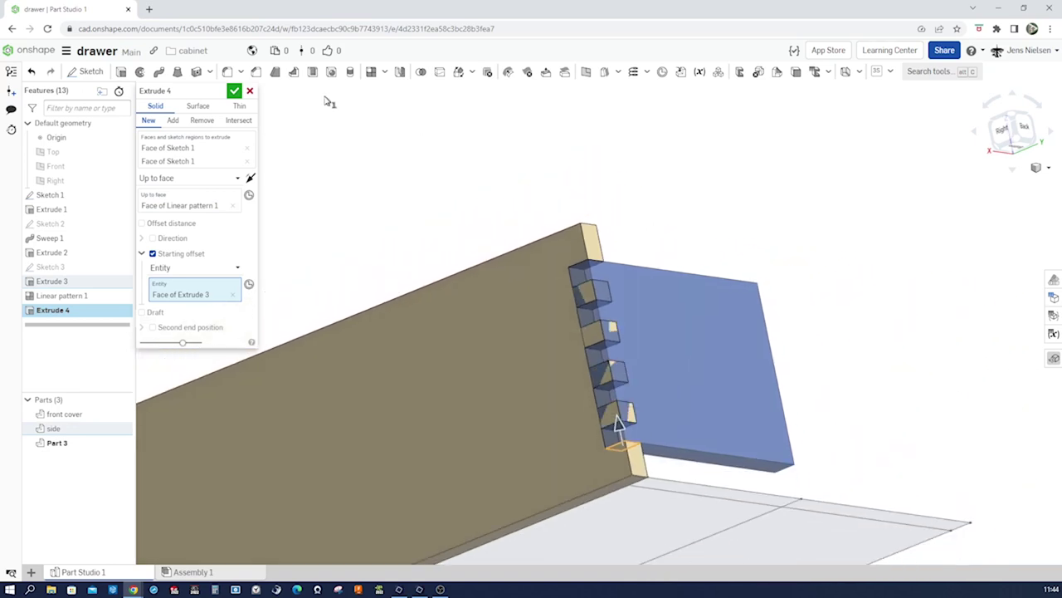
right_drag(359, 93, 372, 122)
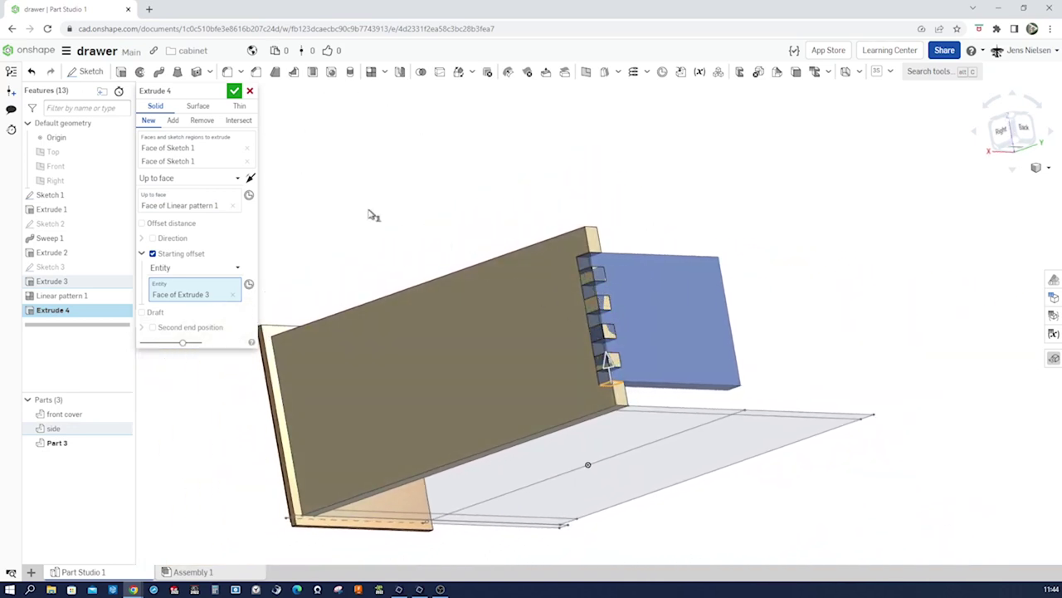
click(235, 92)
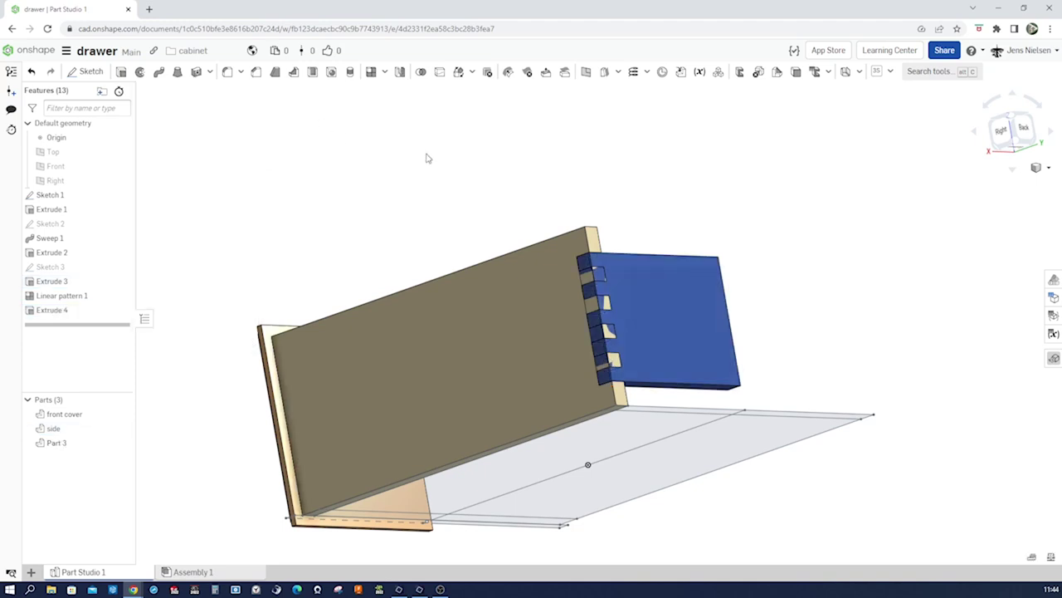
Subtract the side panel from the new back part with a Boolean, keeping the tool part.
click(421, 73)
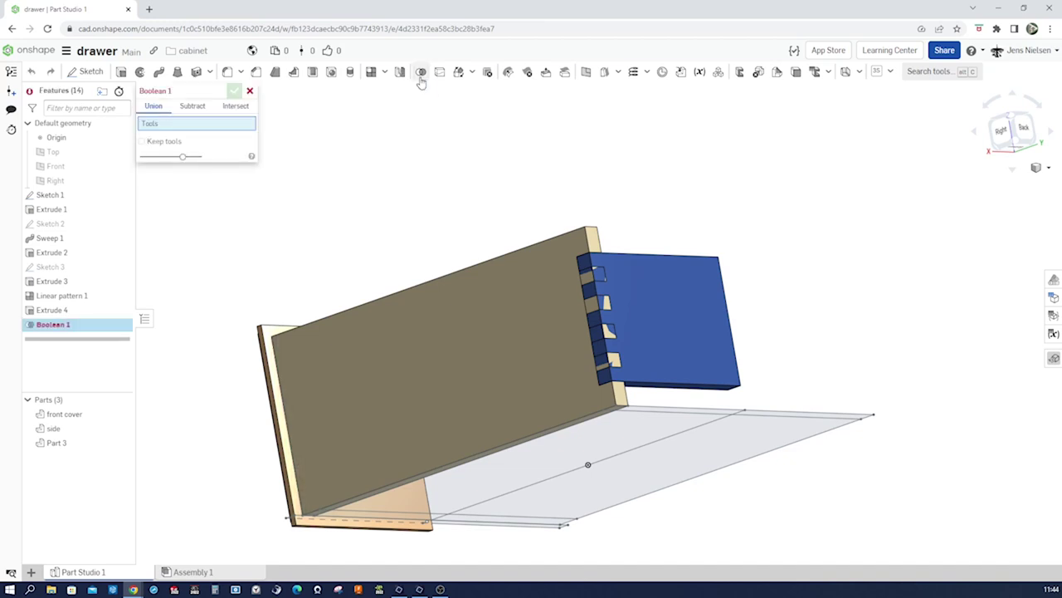
click(205, 114)
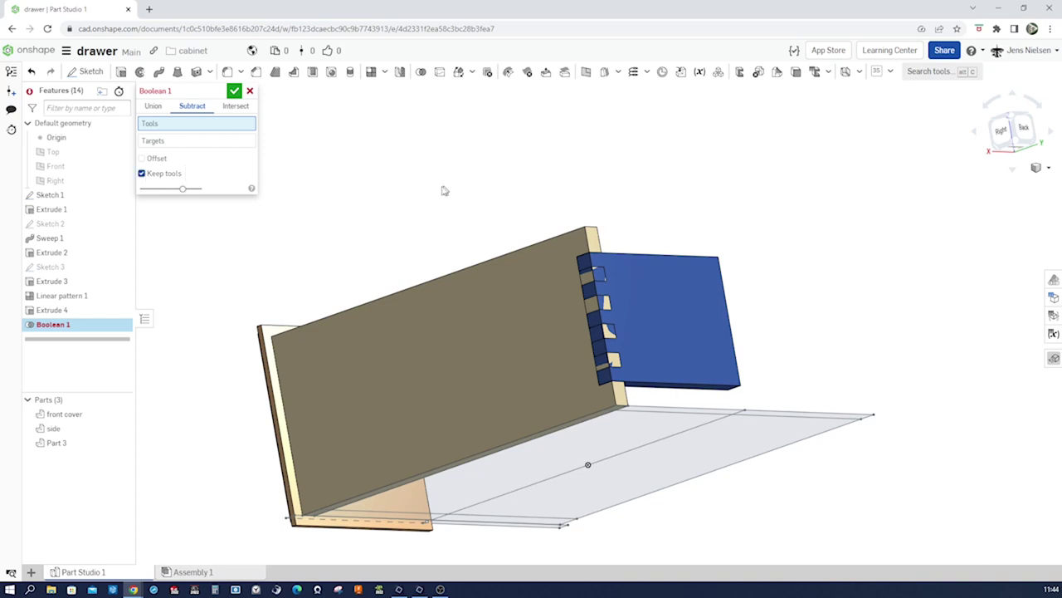
click(478, 308)
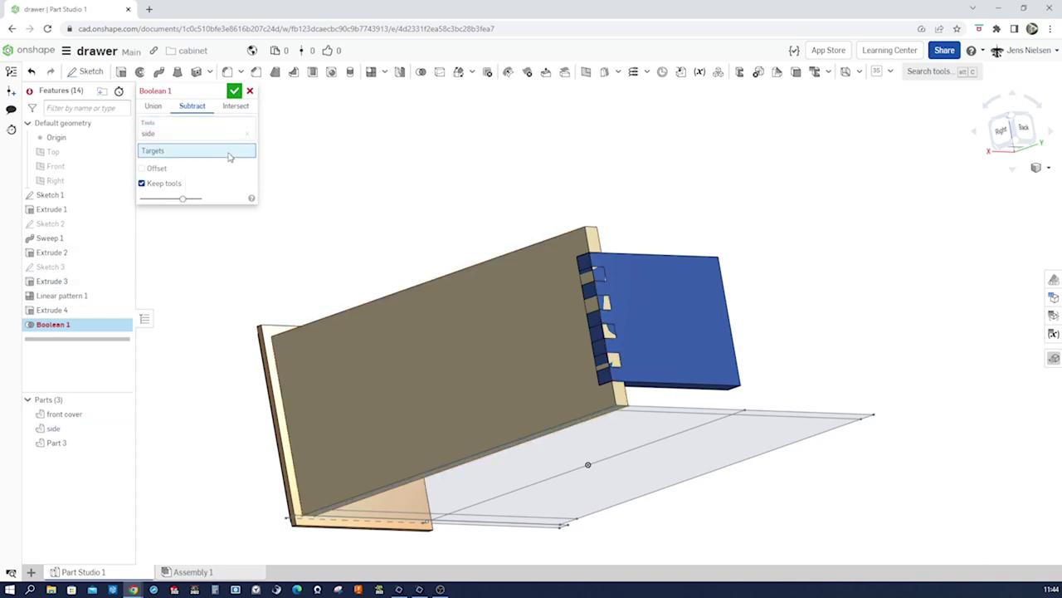
click(663, 313)
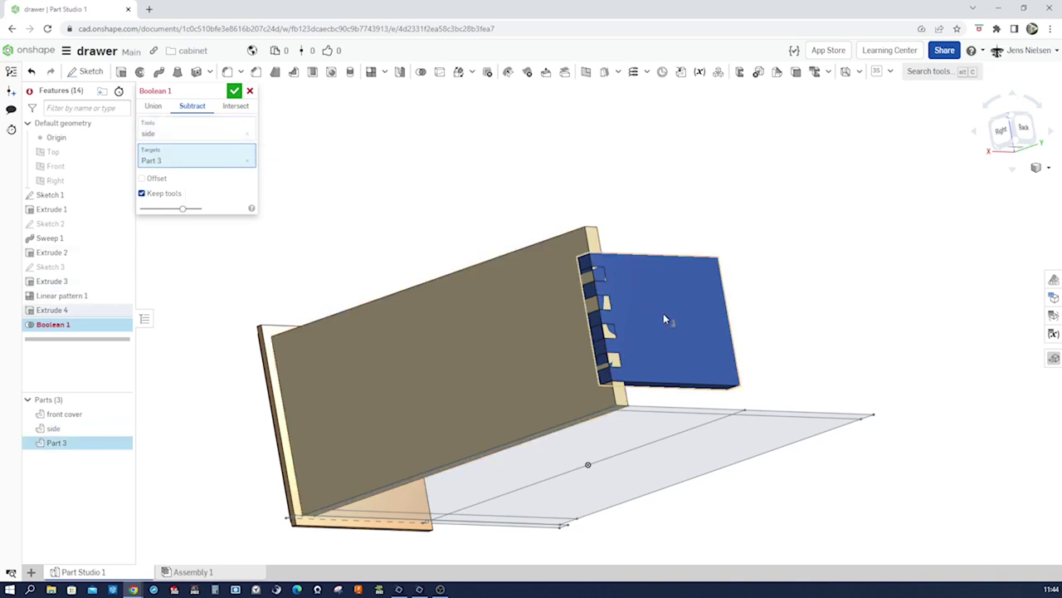
click(235, 91)
scroll(722, 175, up, 5)
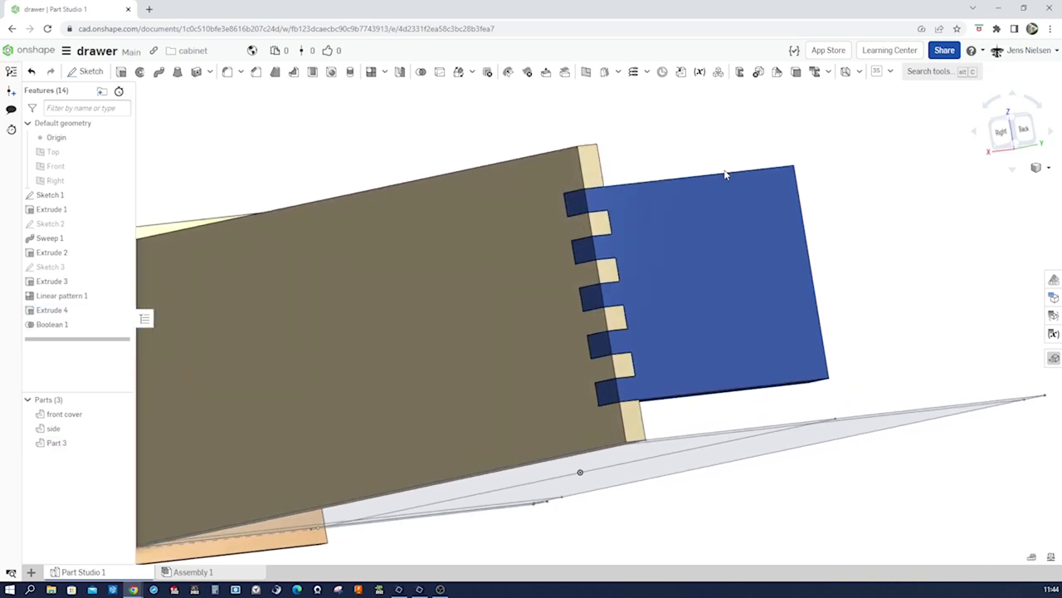
Rename the new back part as "back panel".
right_click(71, 444)
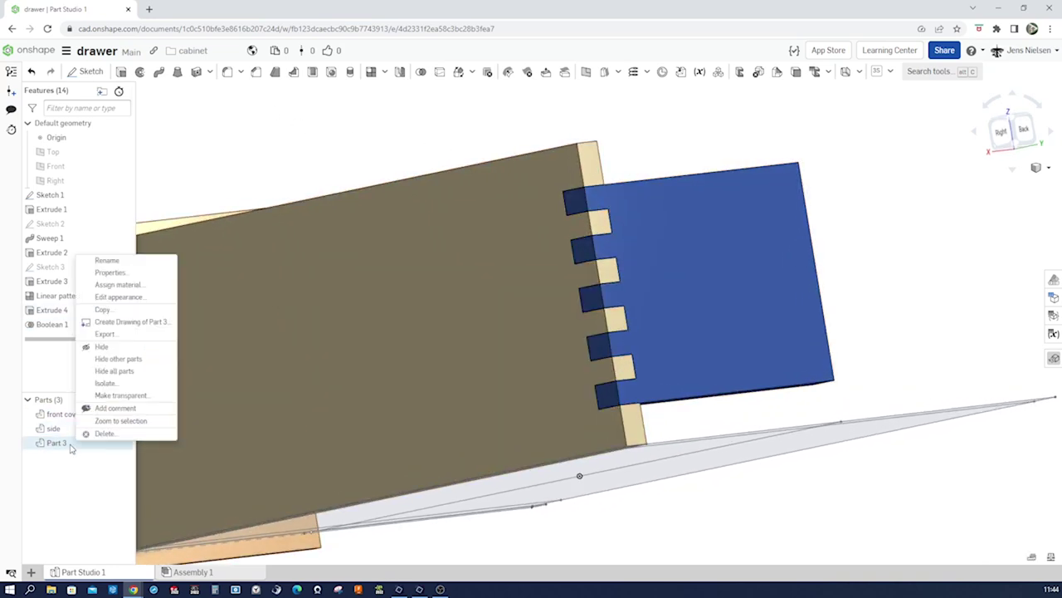
click(108, 262)
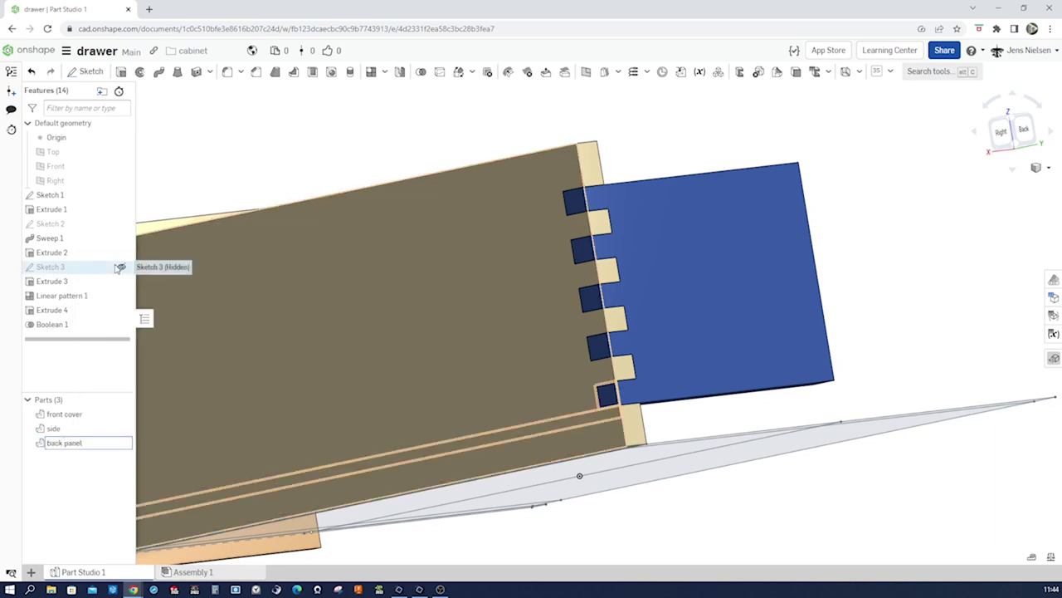
text(back panel)
key(Return)
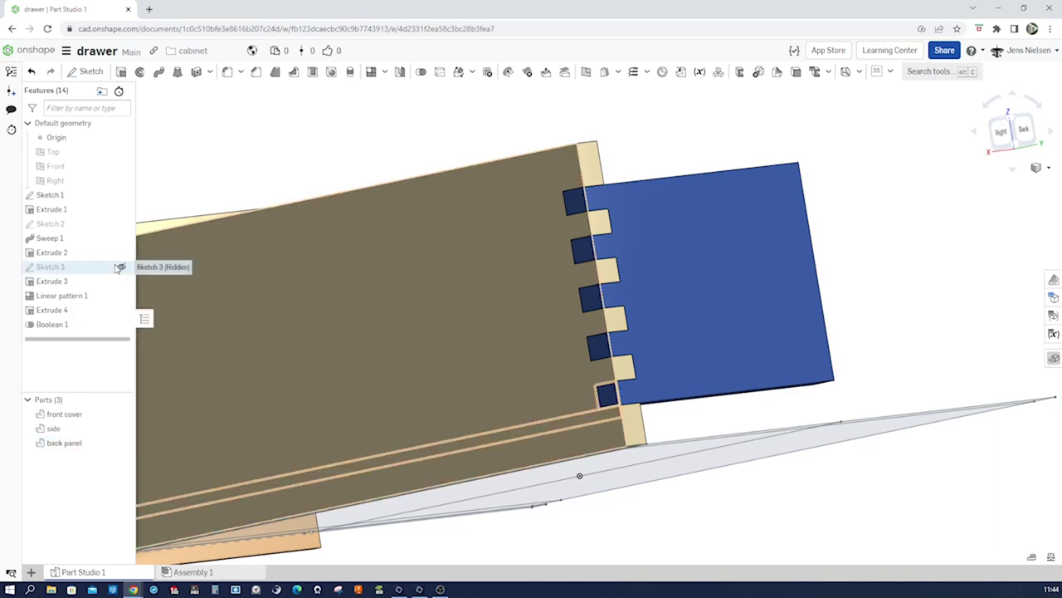
Change the back panel's appearance to the orange-brown palette colour C1761C.
right_click(71, 447)
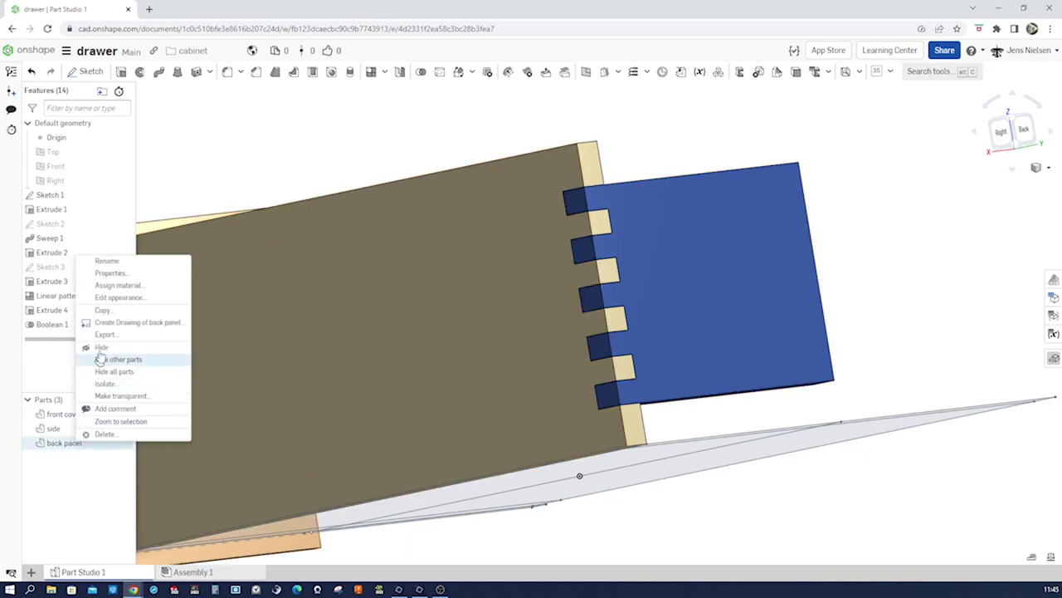
click(119, 297)
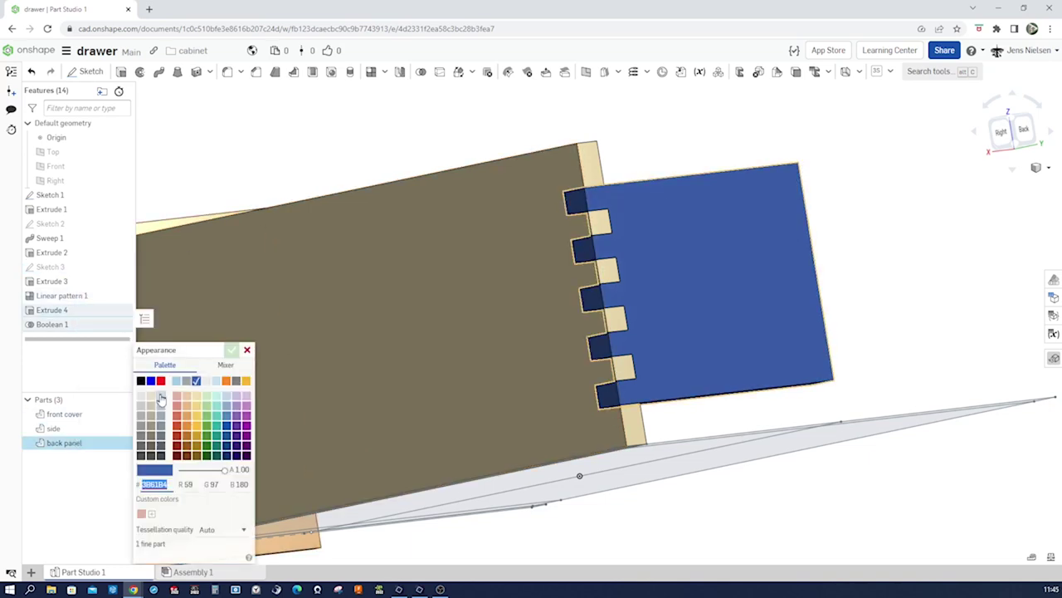
click(186, 438)
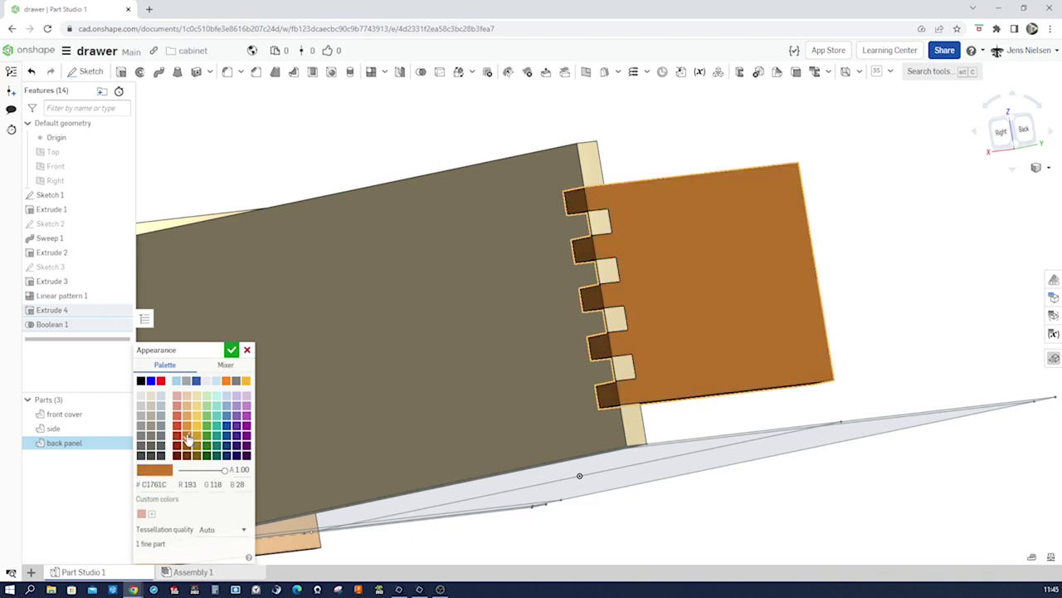
click(232, 350)
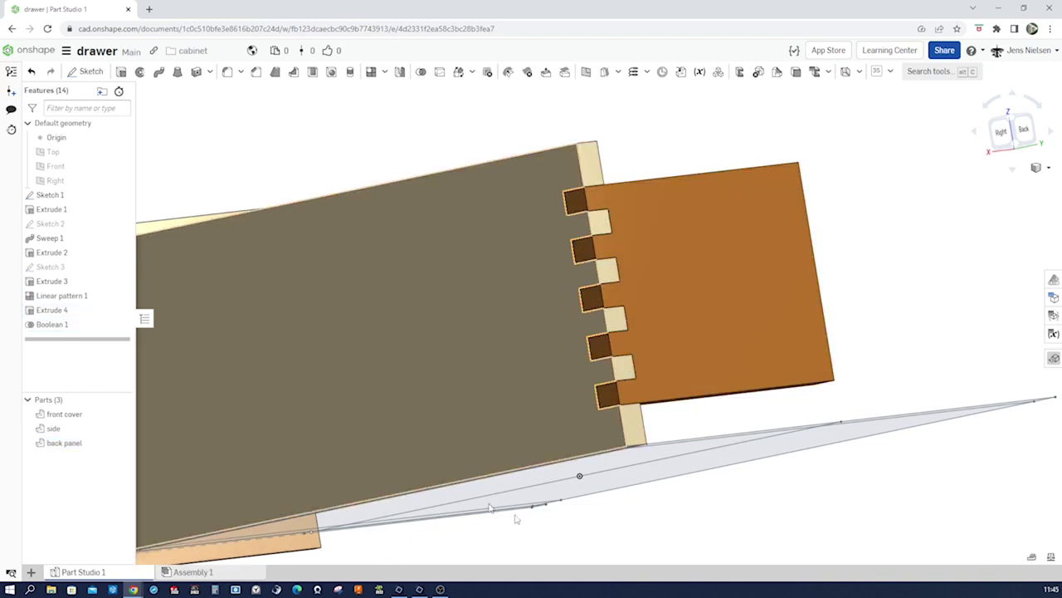
key(f)
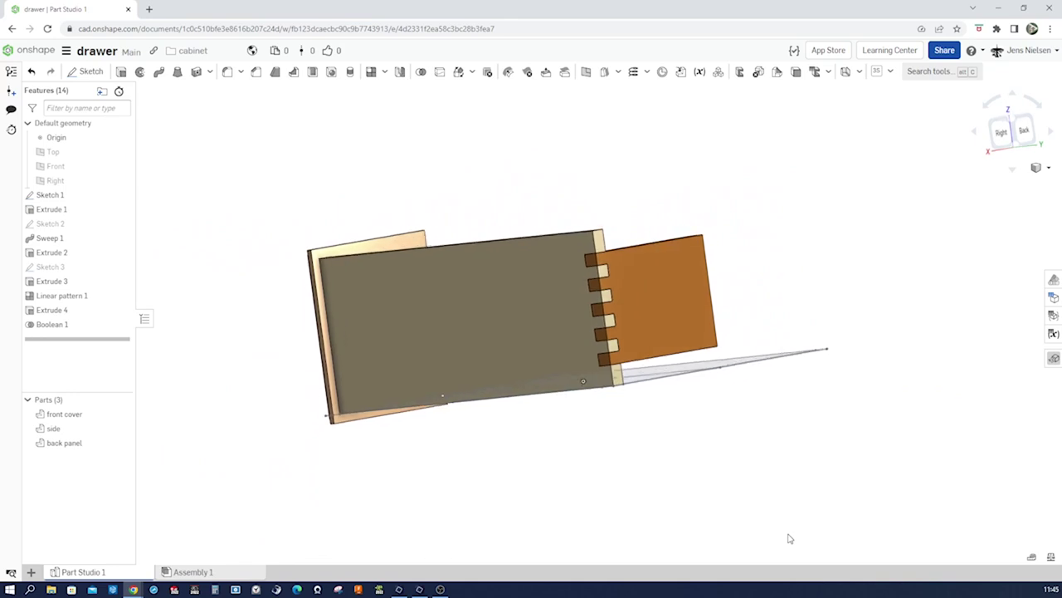
key(Right)
key(Right)
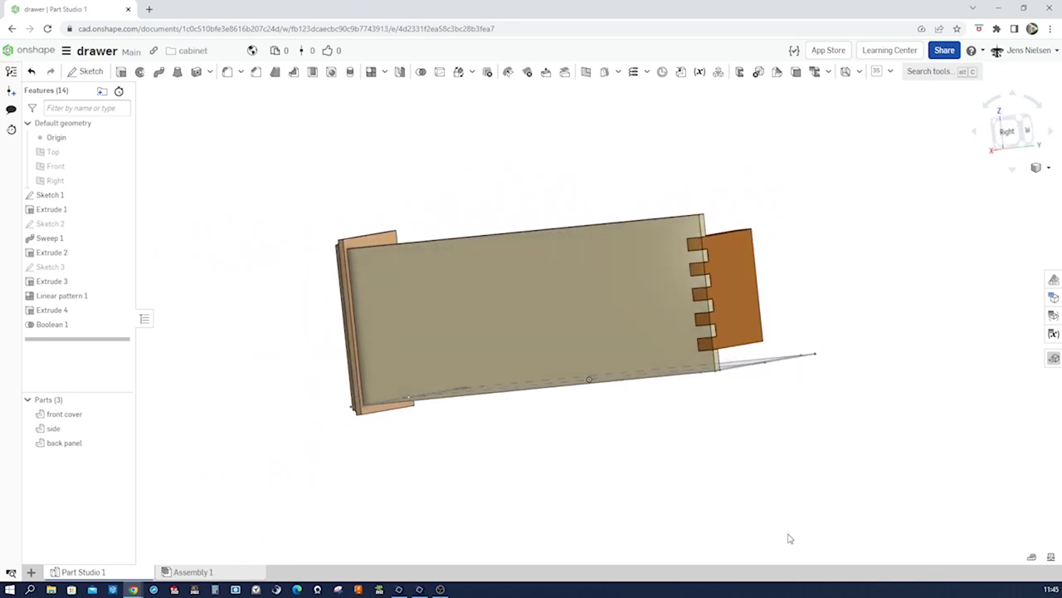
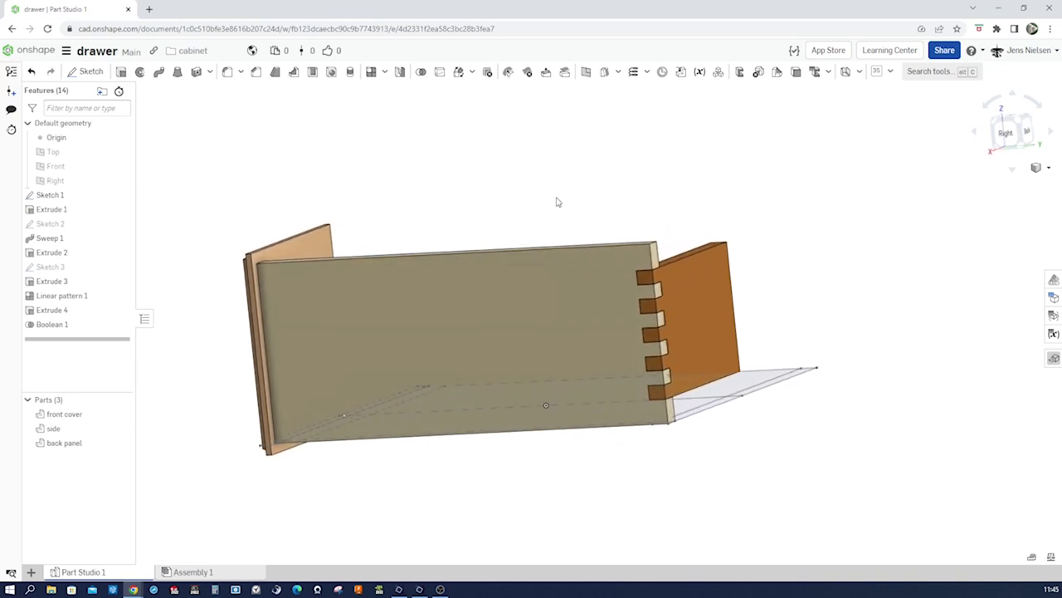
Chamfer the side panel's upper rear corner edge with an equal distance of 8 mm.
right_drag(637, 243, 639, 208)
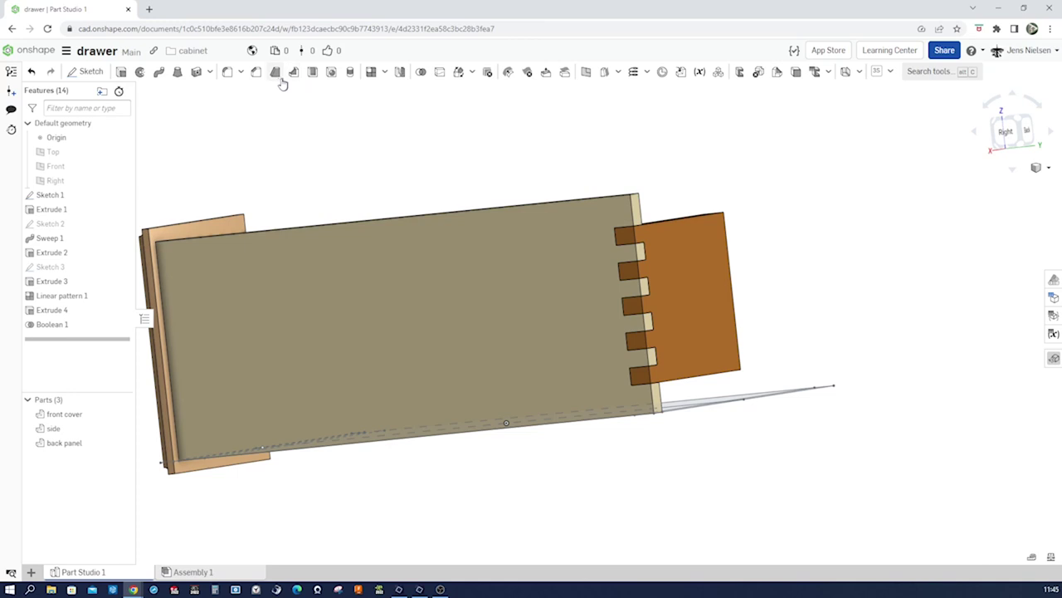
click(256, 72)
click(232, 141)
scroll(664, 205, up, 2)
right_drag(659, 205, 655, 269)
click(653, 279)
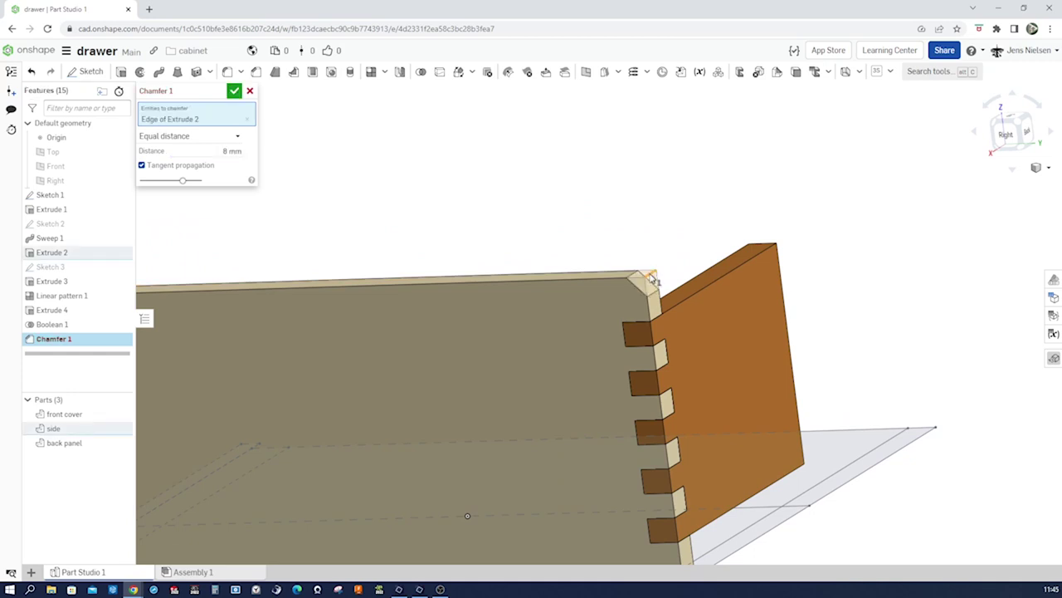
click(235, 91)
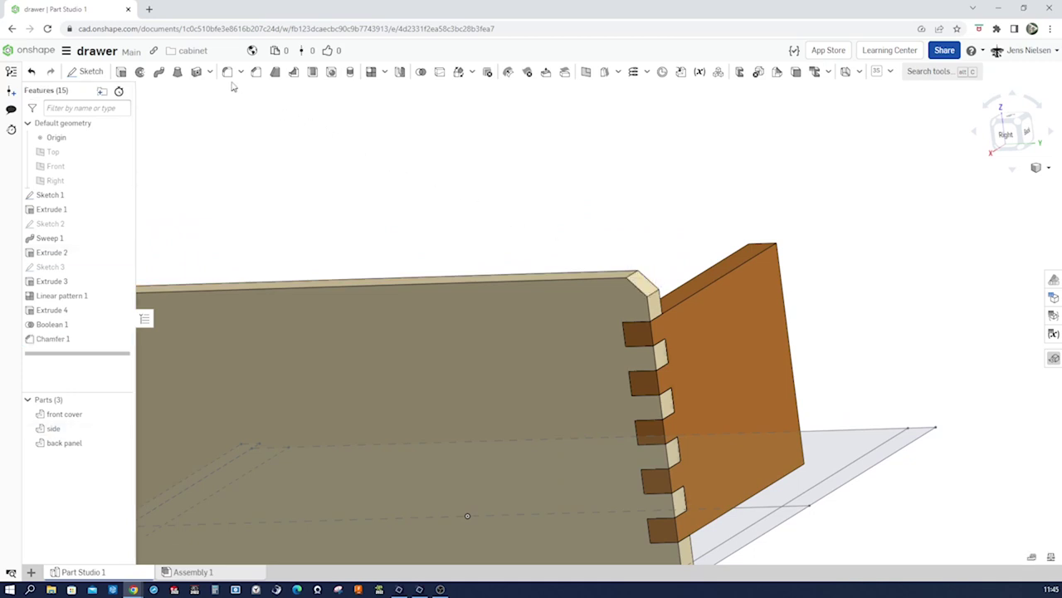
Chamfer the side panel's lower rear corner edge with an equal distance of 6 mm.
click(255, 71)
click(233, 143)
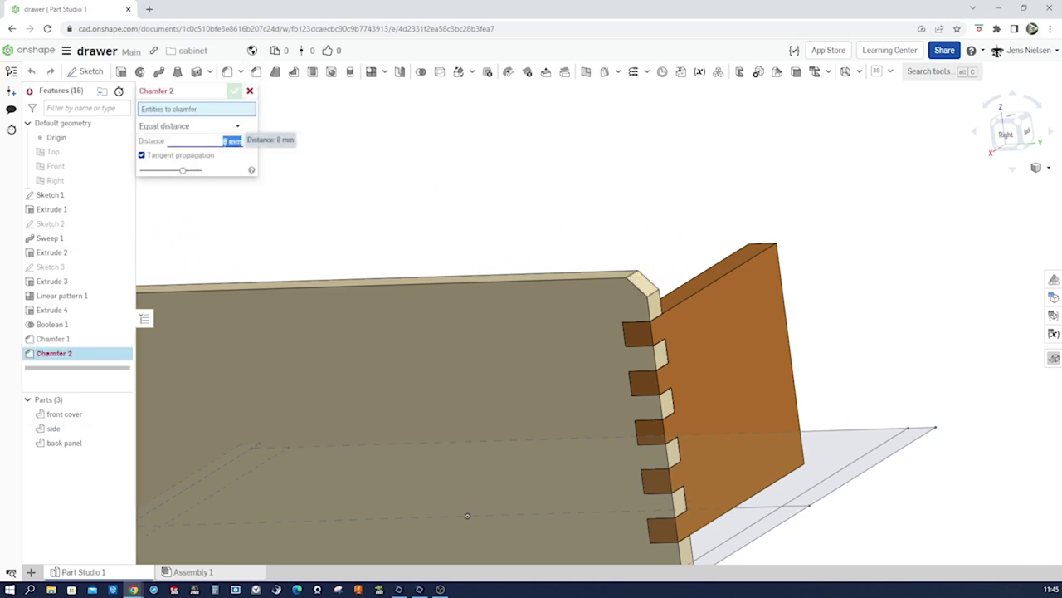
right_drag(738, 491, 709, 341)
click(701, 303)
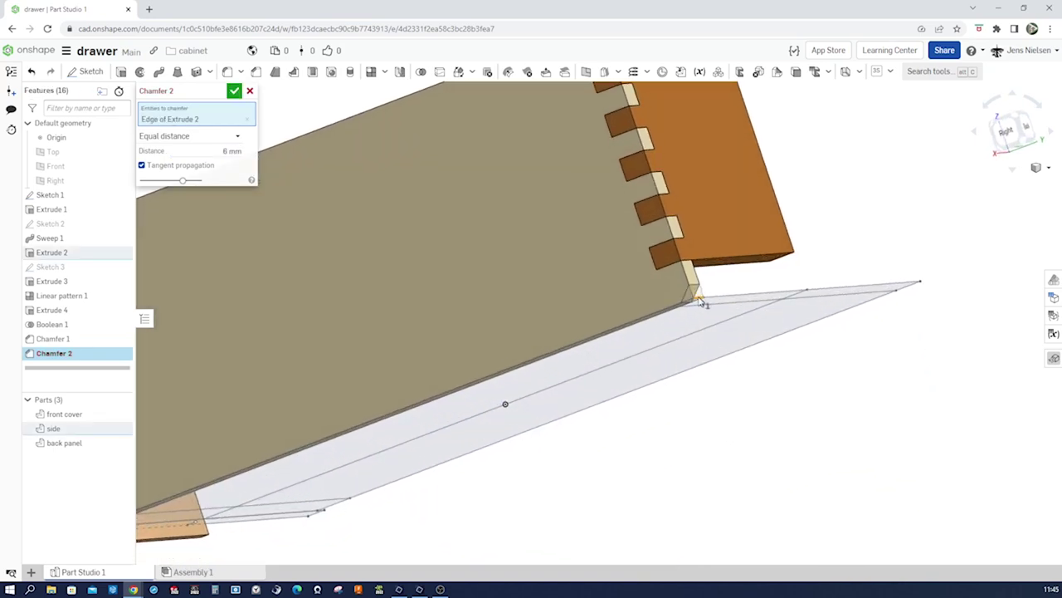
click(235, 92)
scroll(415, 148, down, 3)
right_drag(415, 148, 490, 128)
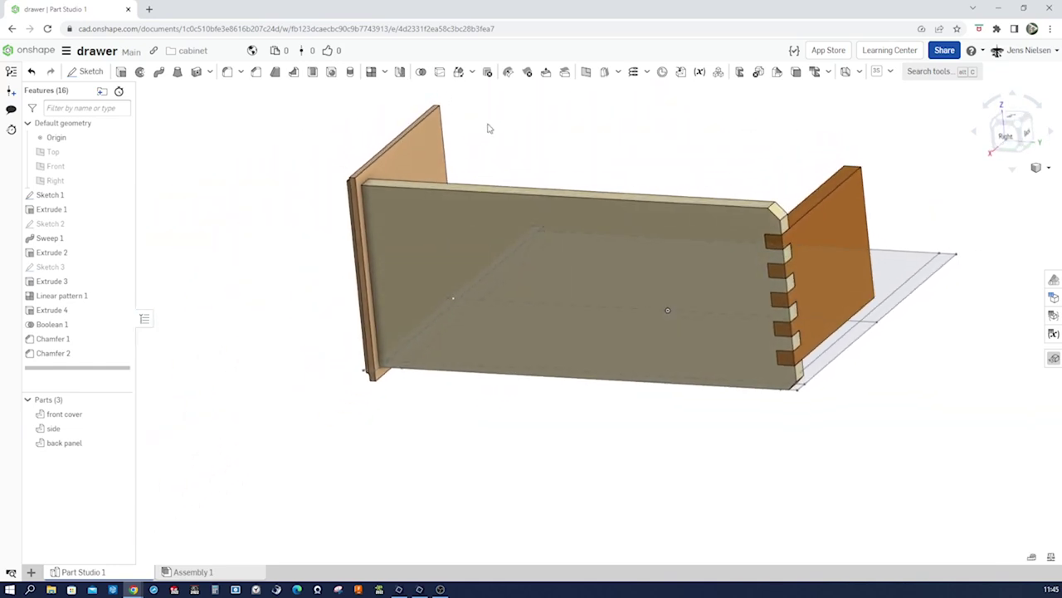
Show Sketch 3 and set up a new-part extrusion from the two adjoining Sketch 1 regions just behind the front cover.
right_drag(374, 317, 554, 360)
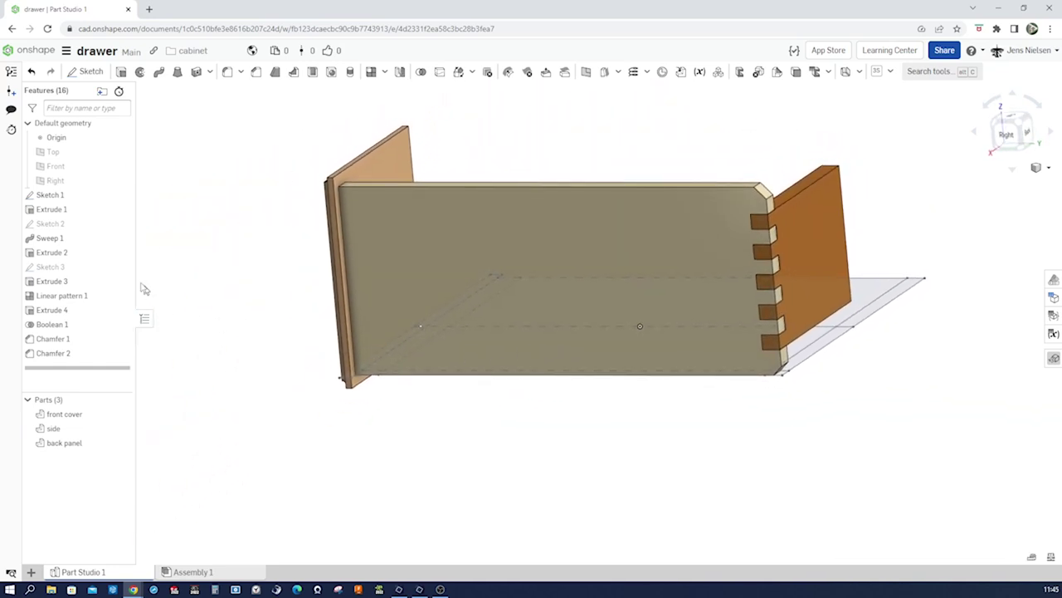
click(121, 268)
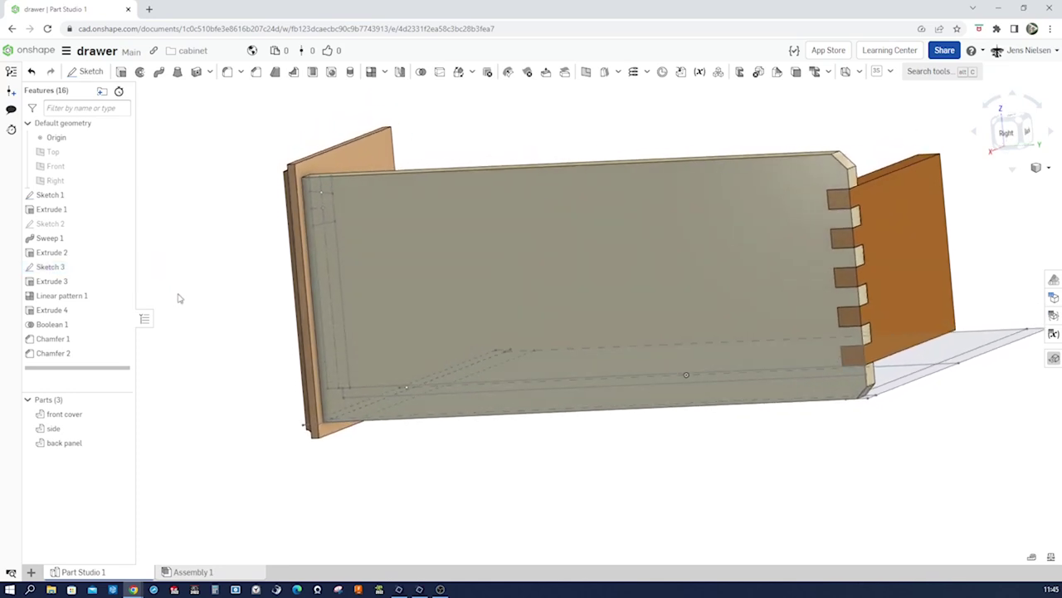
click(121, 72)
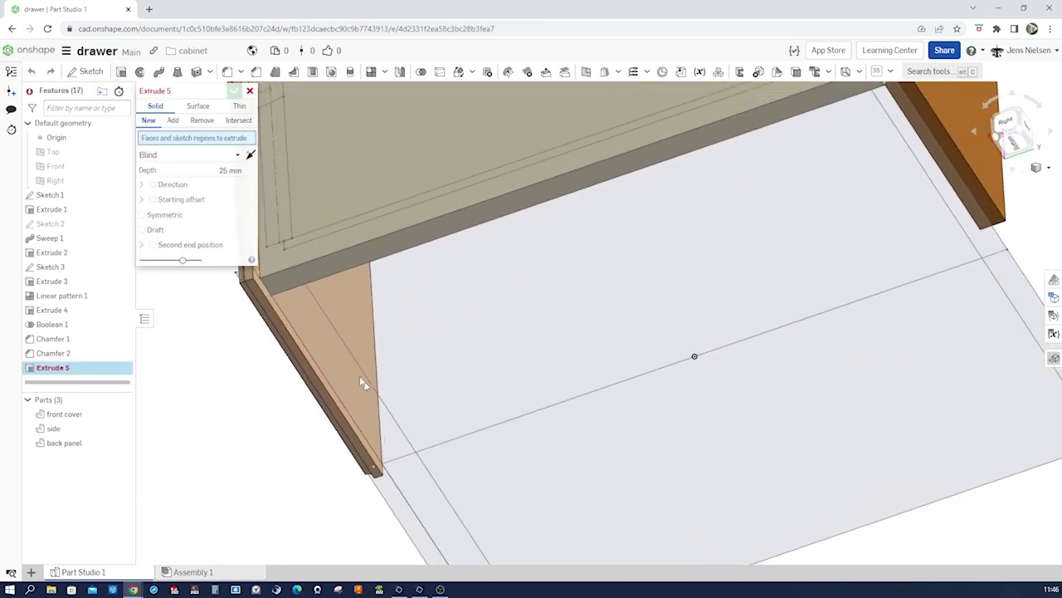
click(285, 289)
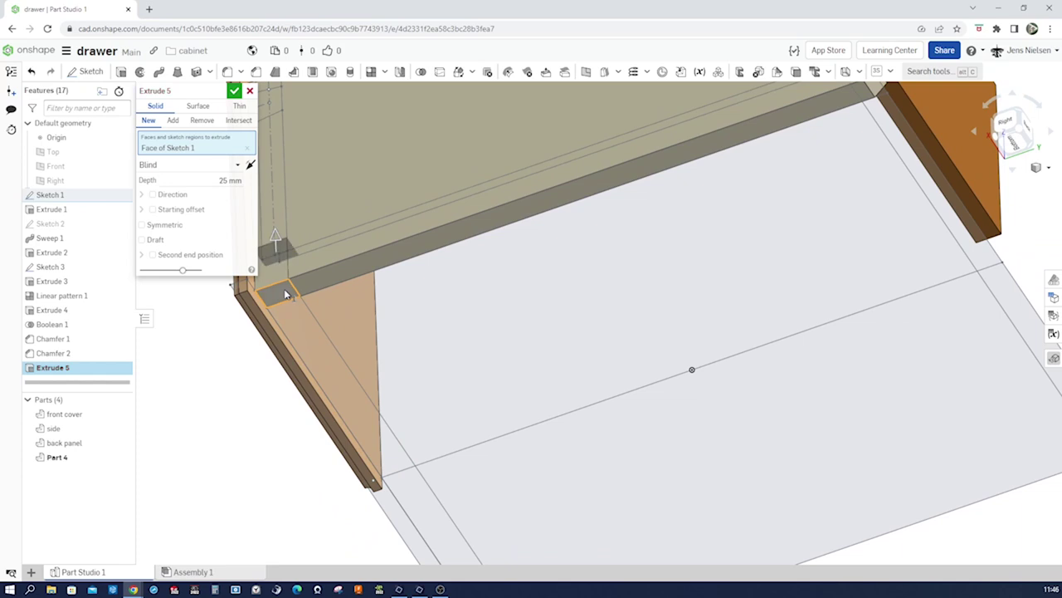
click(291, 319)
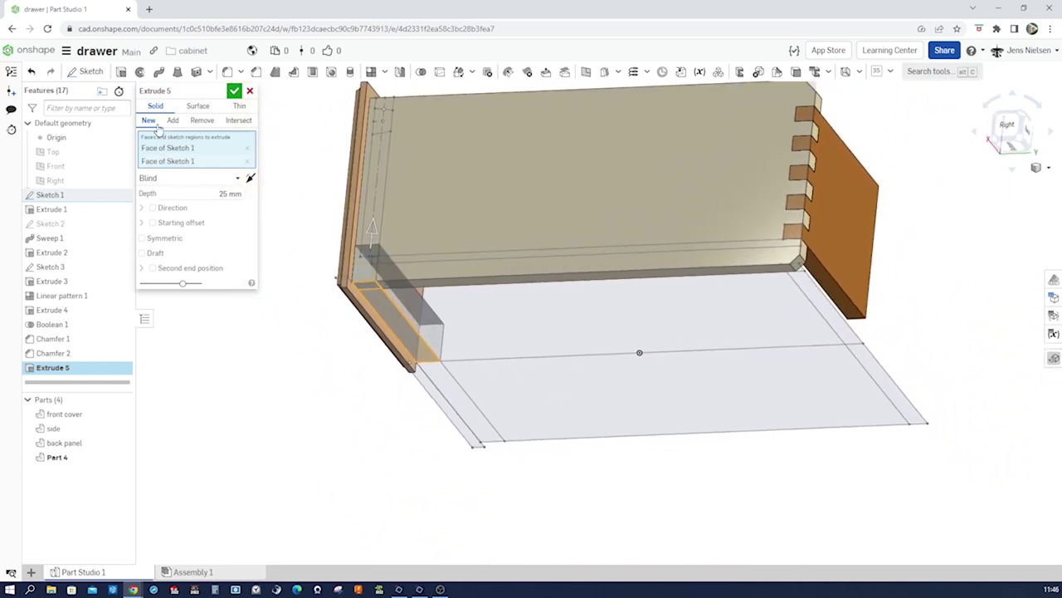
End the front strip's extrusion up to the side panel's top face and accept it.
click(236, 177)
click(199, 224)
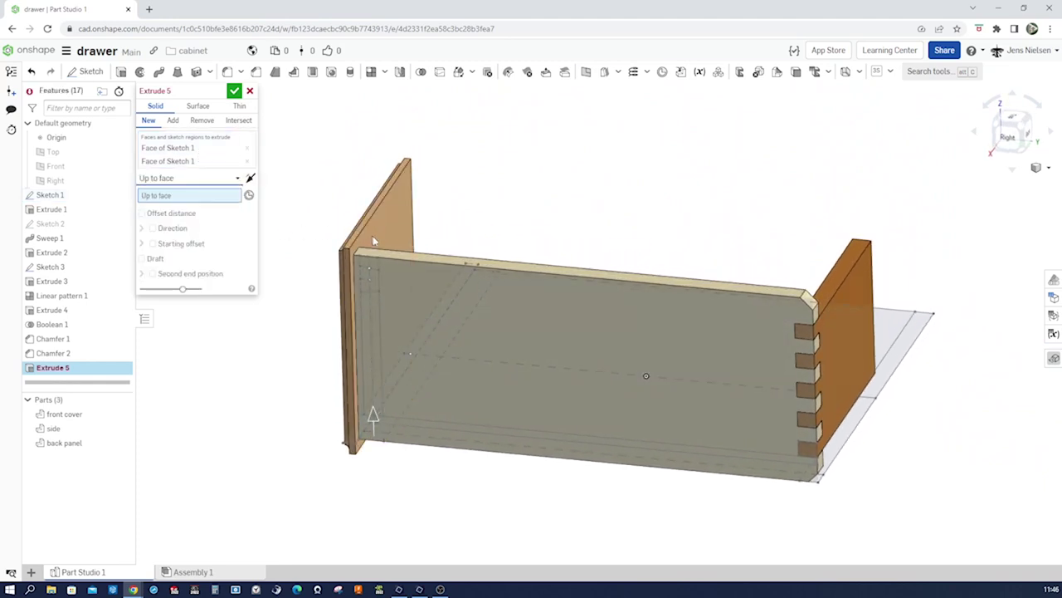
click(361, 291)
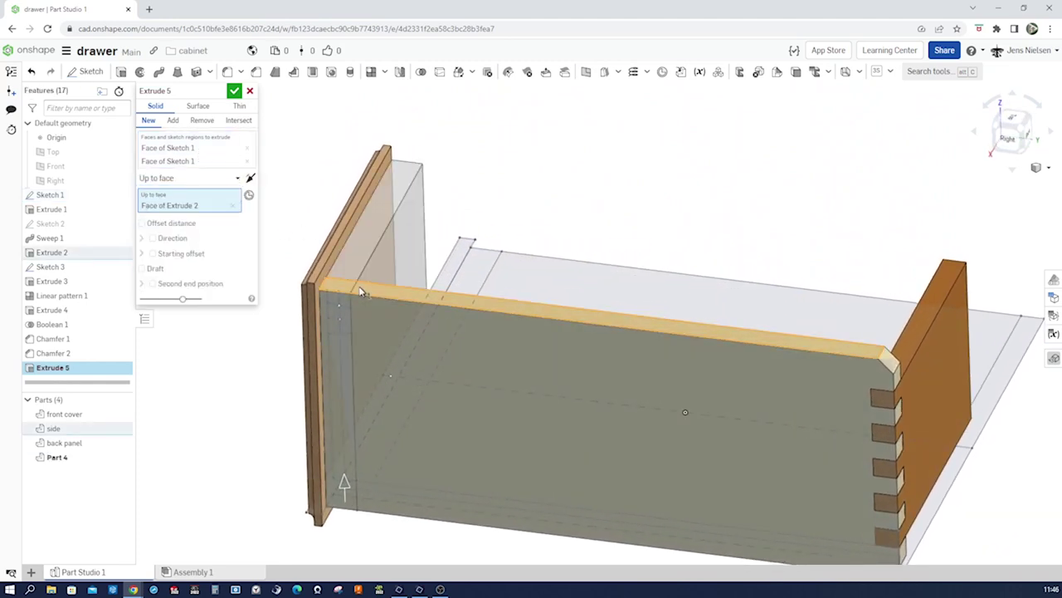
click(235, 91)
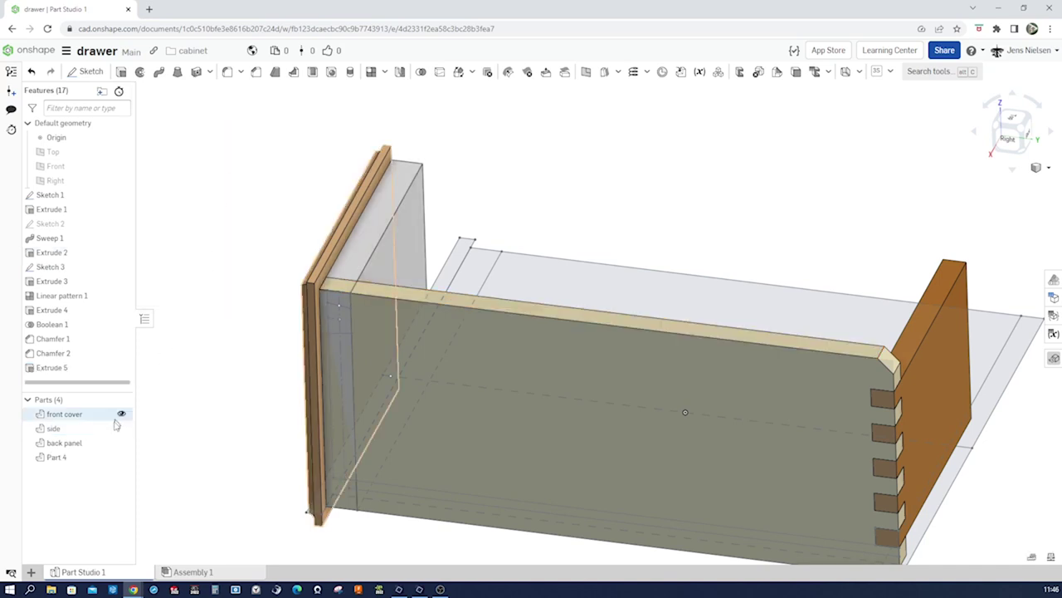
Rename Part 4 as "front panel".
right_click(77, 457)
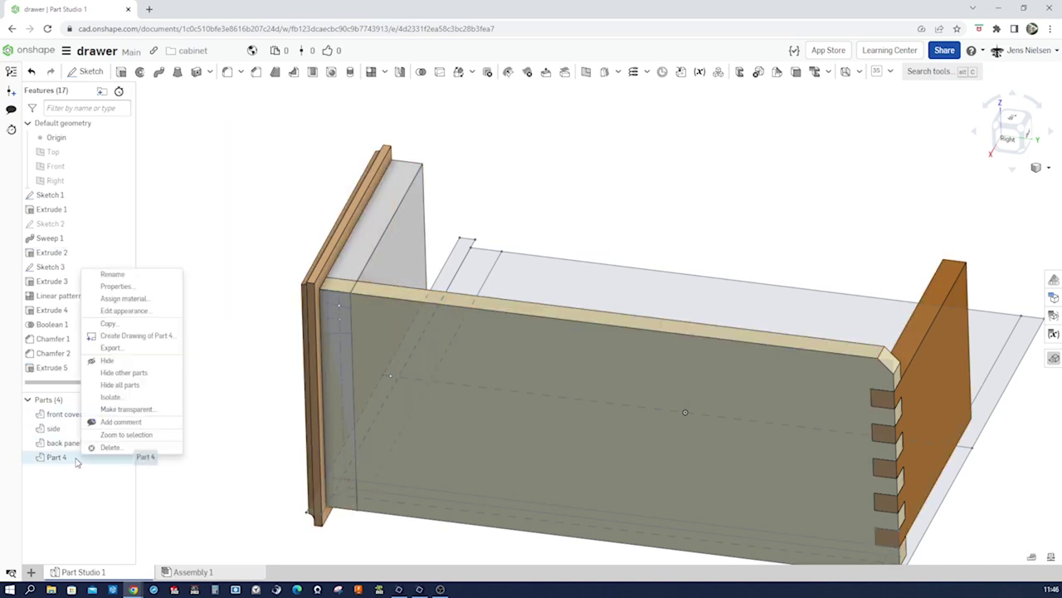
click(114, 274)
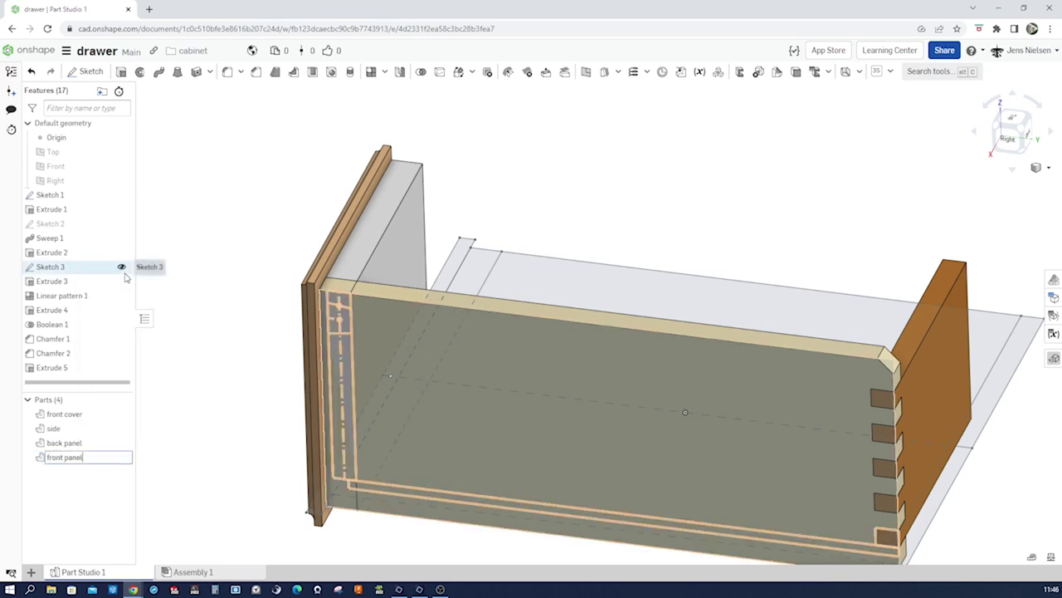
text(front panel)
key(Return)
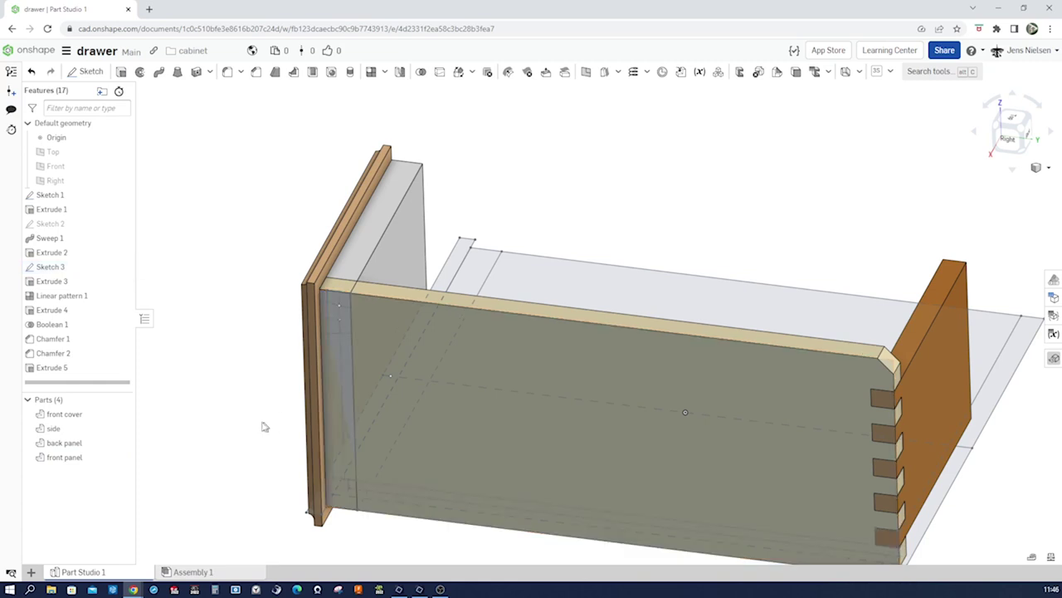
Give the front panel a light red appearance, colour E1927A.
right_click(73, 463)
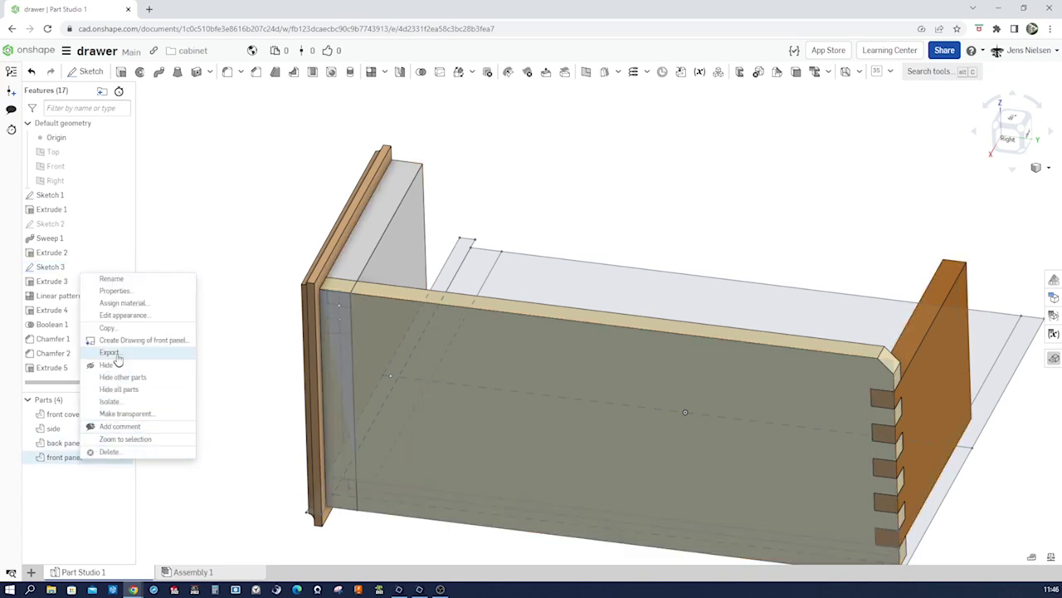
click(124, 315)
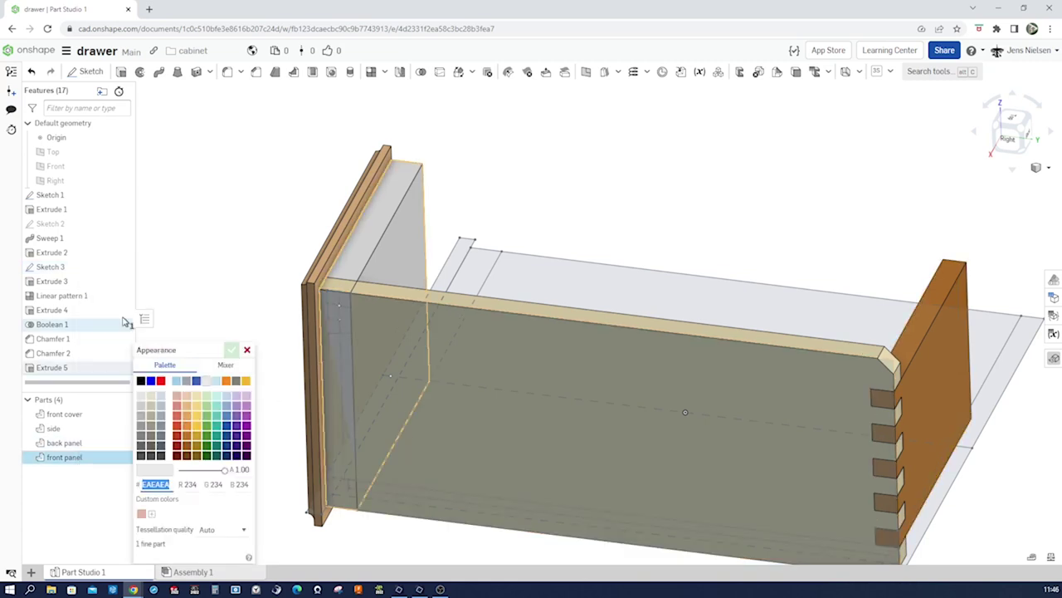
click(179, 407)
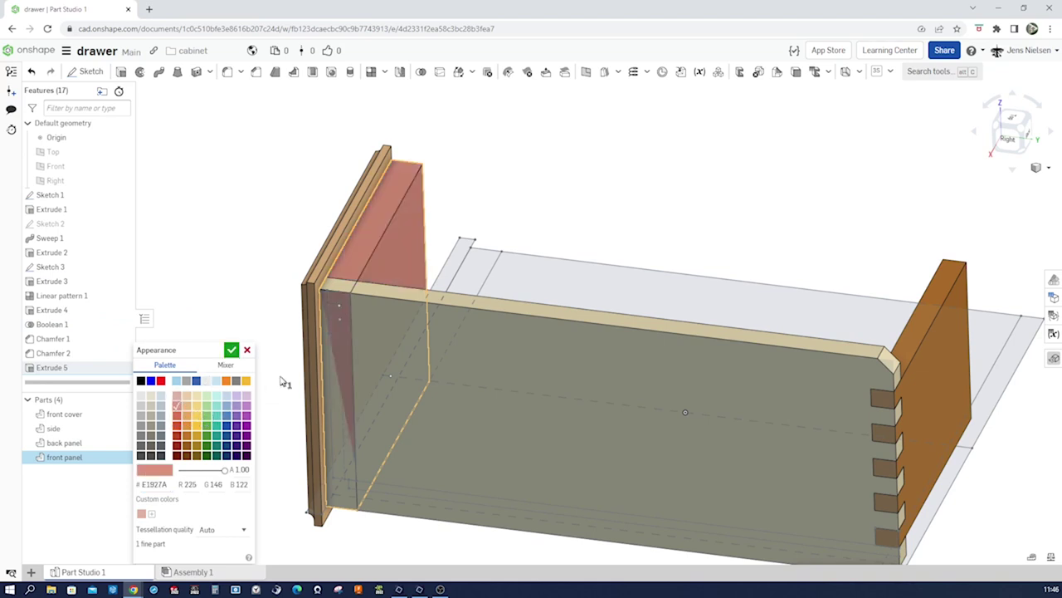
click(232, 351)
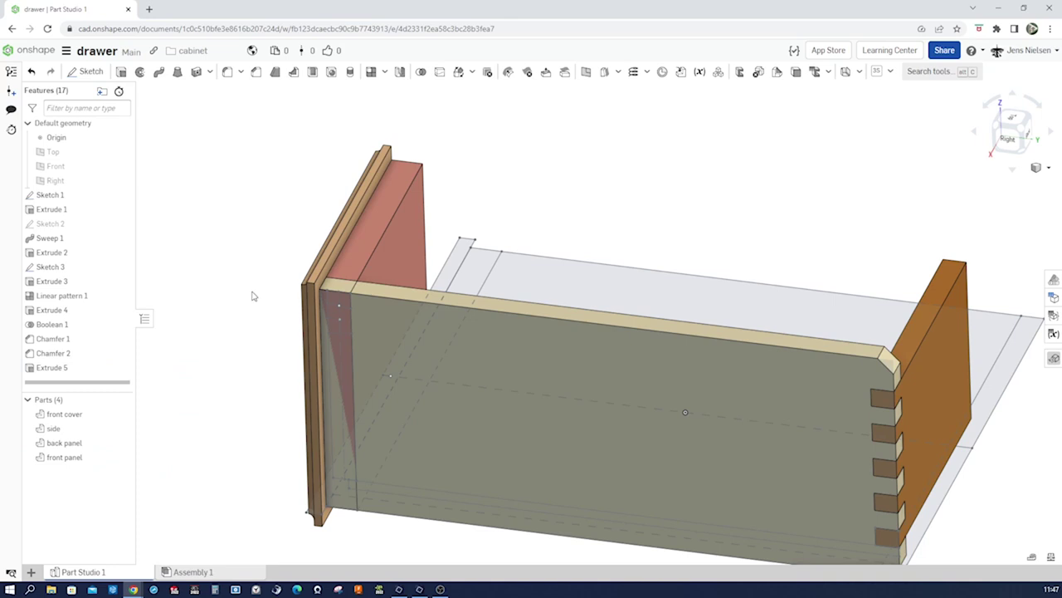
Hide the side part and set up a removing extrusion of the uppermost Sketch 3 dovetail region at the front panel.
key(Up)
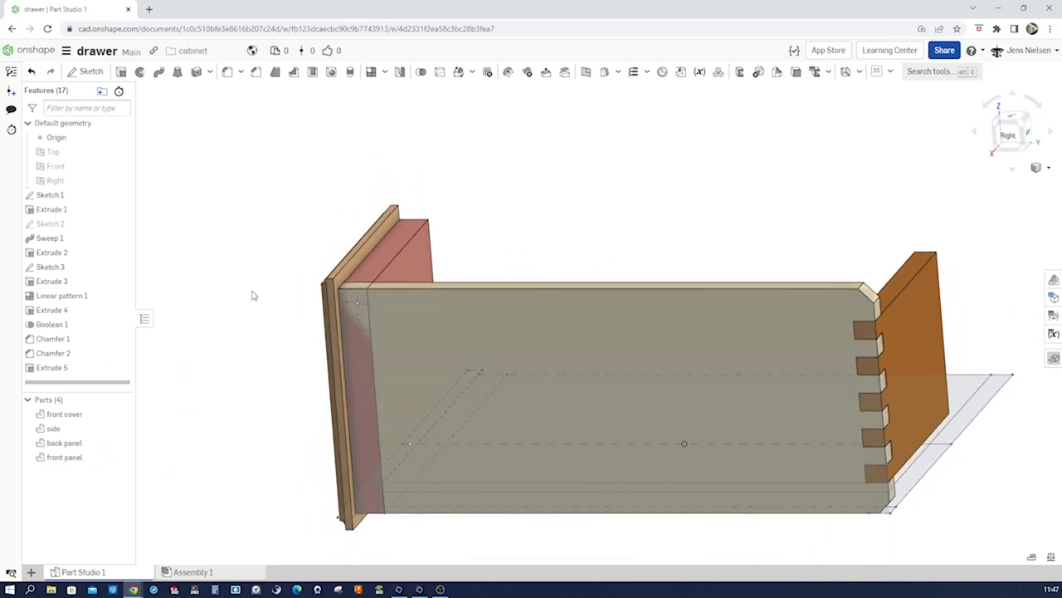
key(shift+z)
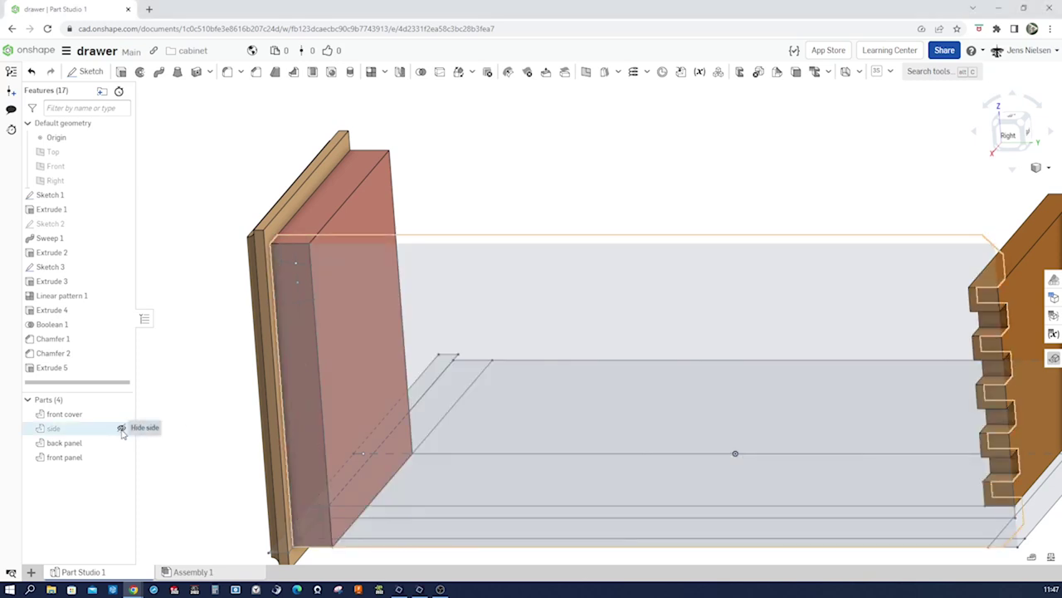
click(121, 429)
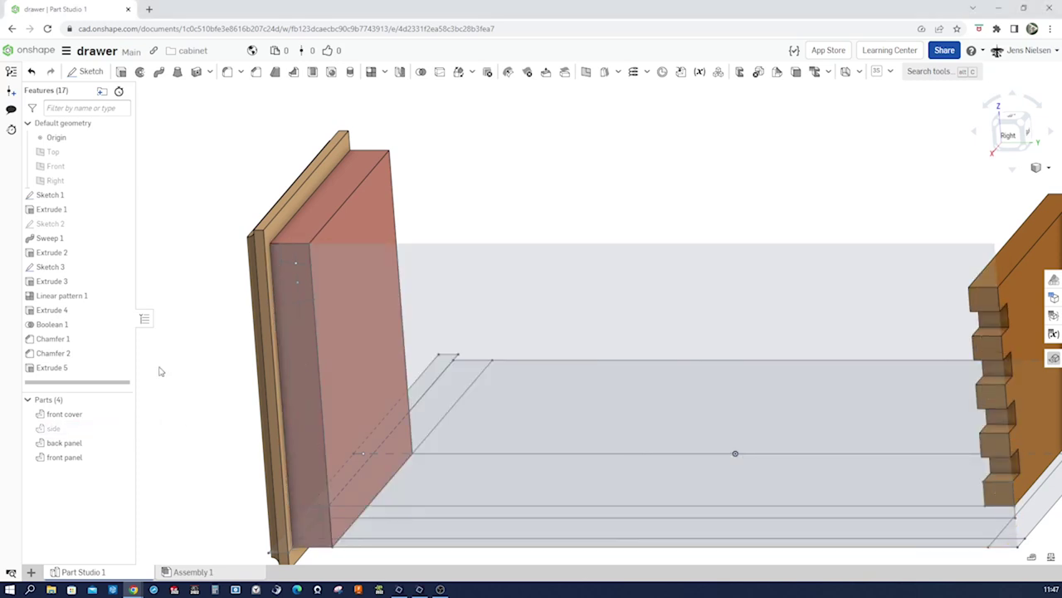
click(122, 71)
click(286, 273)
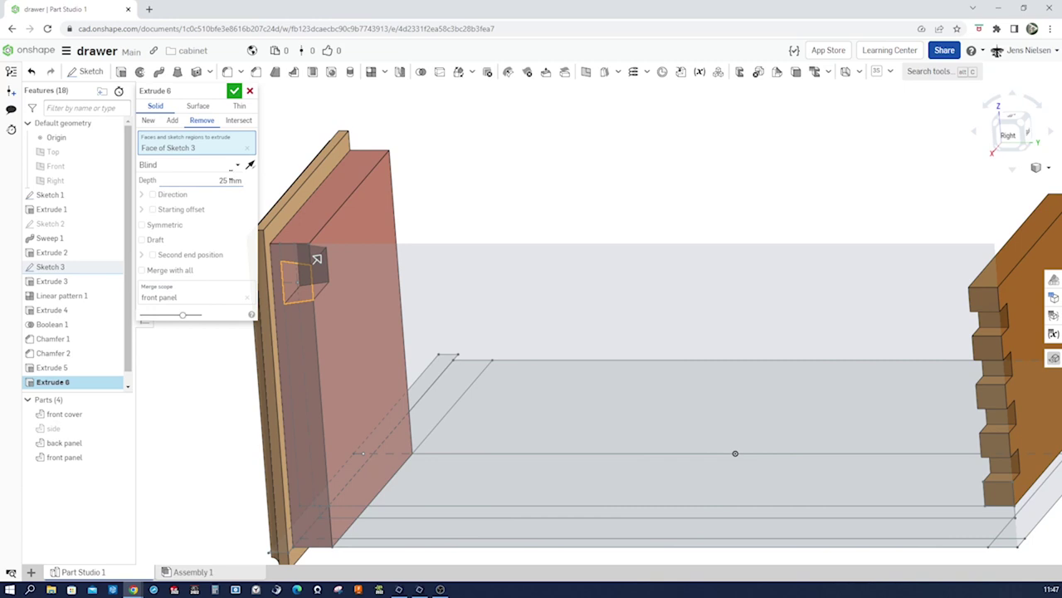
End the dovetail cut up to the Sketch 1 vertex at the front panel's lower edge beside the front cover and accept it.
click(238, 165)
click(200, 240)
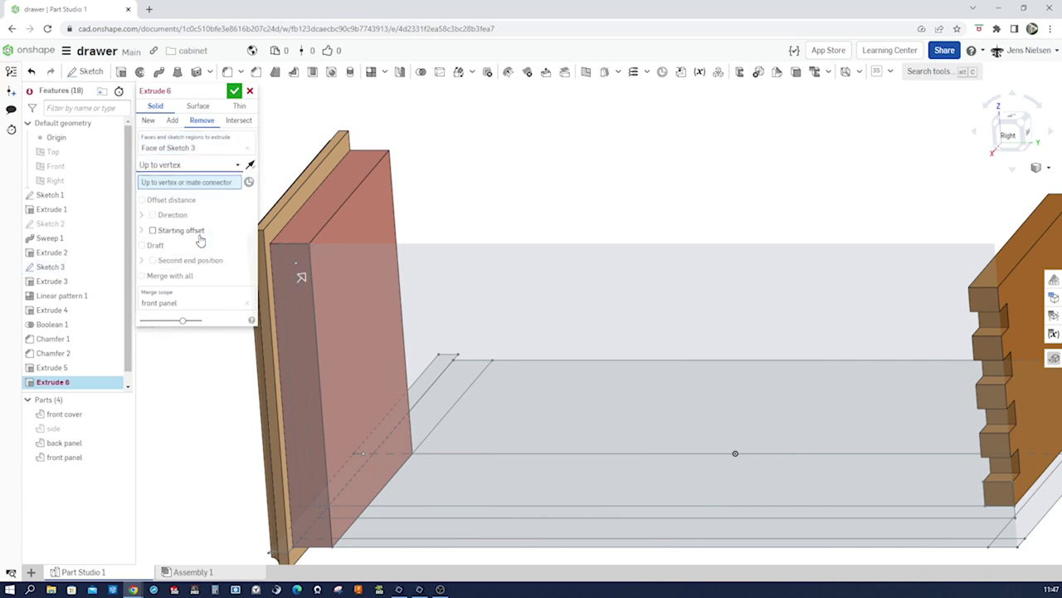
right_drag(265, 262, 357, 347)
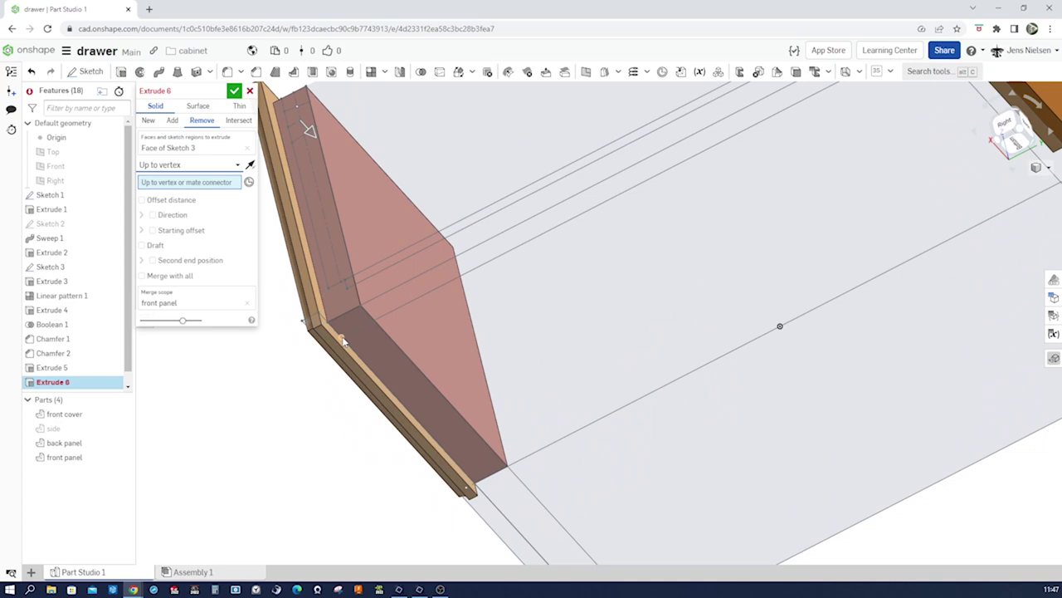
click(343, 341)
right_drag(354, 370, 352, 370)
key(Up)
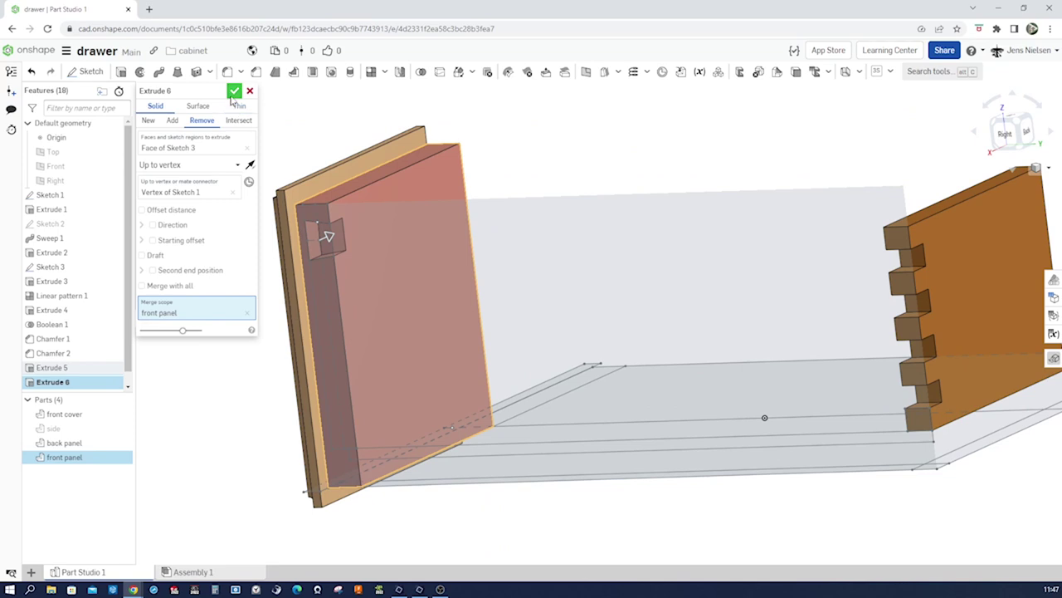
click(234, 90)
key(shift+z)
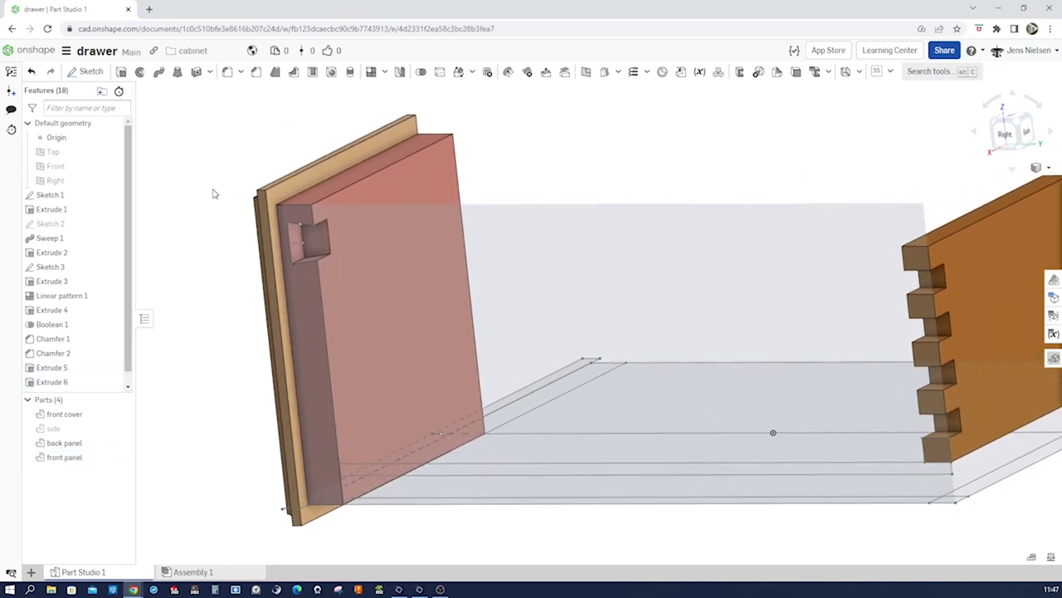
Set up a linear feature pattern of Extrude 6 along the vertical Sketch 3 edge on the front panel.
click(371, 73)
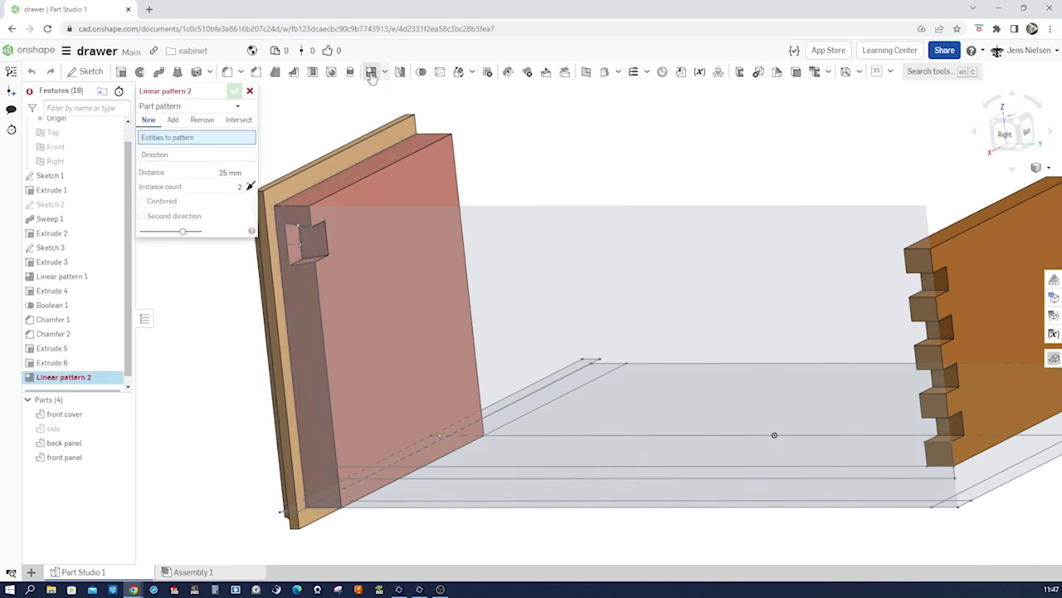
click(229, 106)
click(185, 136)
scroll(350, 223, up, 5)
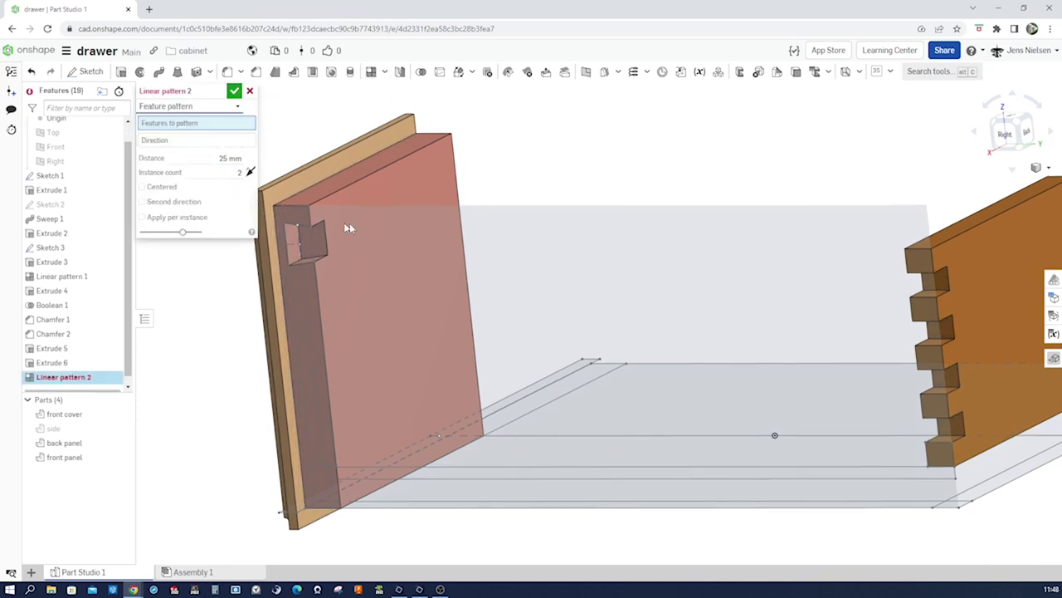
right_drag(343, 238, 392, 225)
click(390, 224)
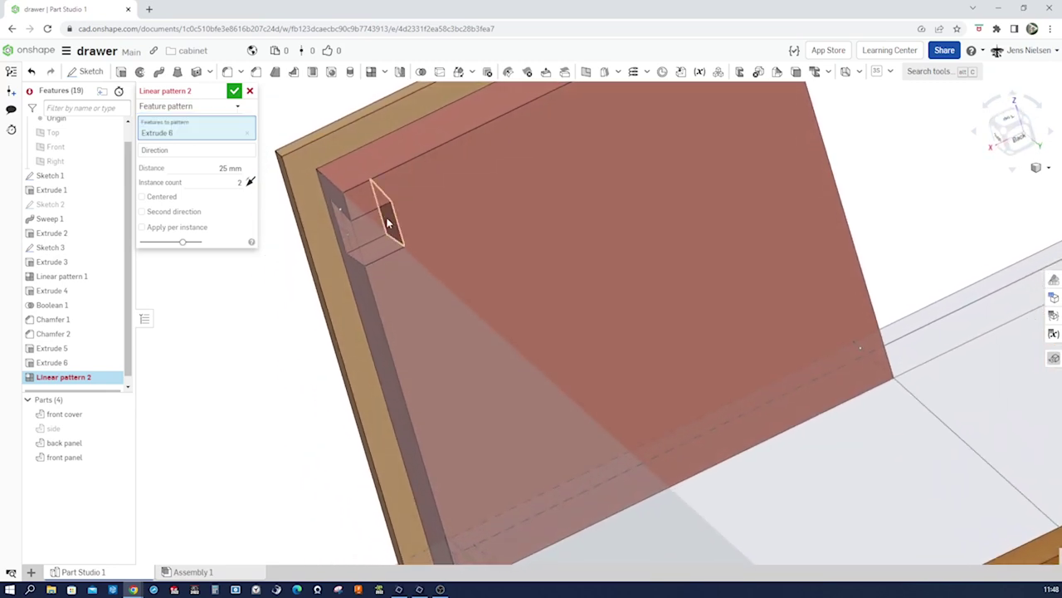
click(224, 152)
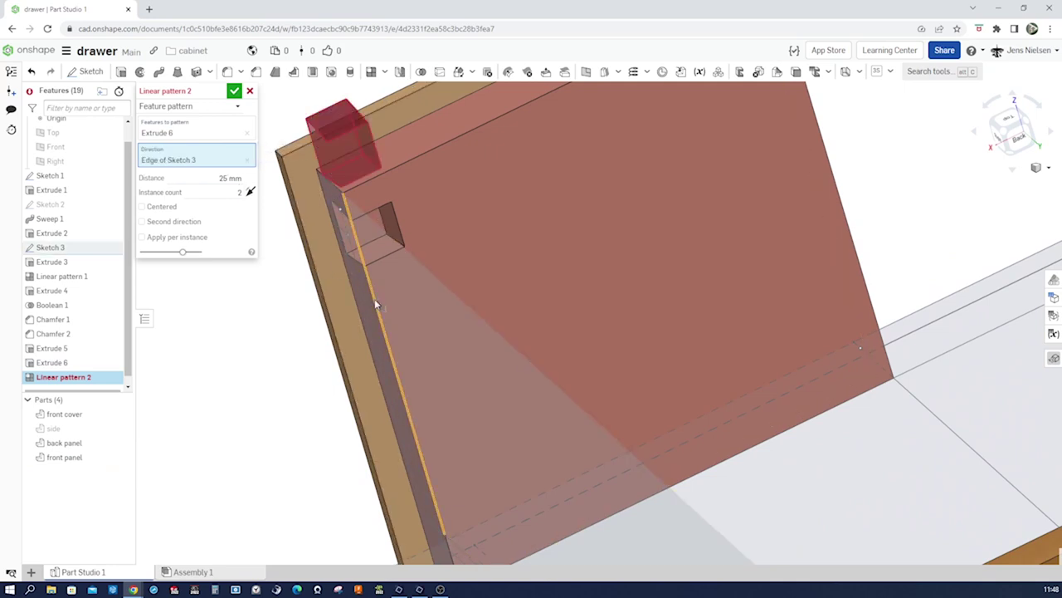
scroll(374, 299, down, 3)
right_drag(375, 298, 374, 233)
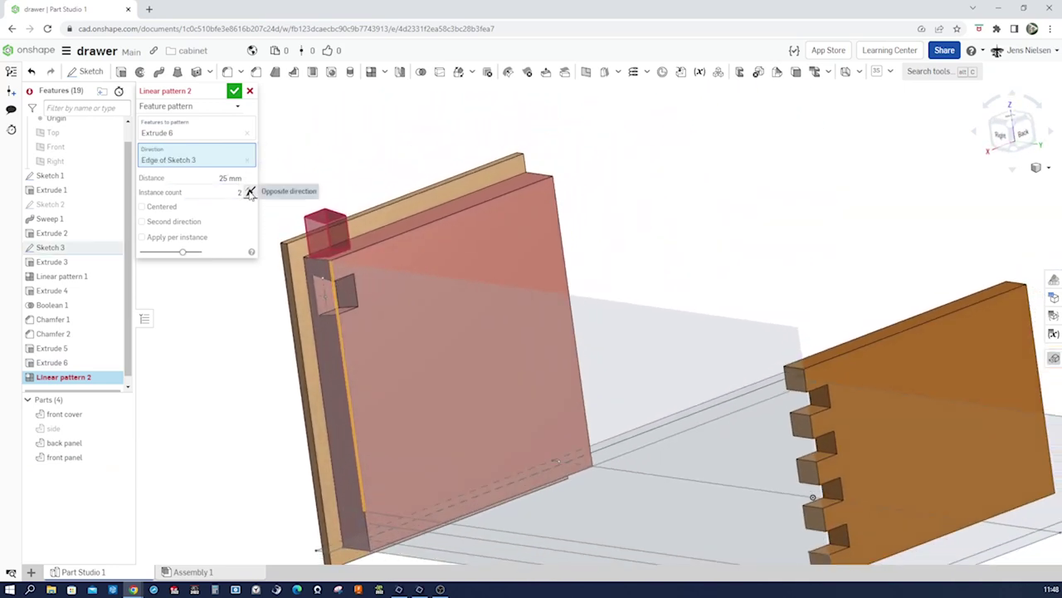
Reverse the pattern direction, set the distance to 30 mm with 4 instances, and accept the pattern.
click(249, 192)
click(220, 180)
text(3)
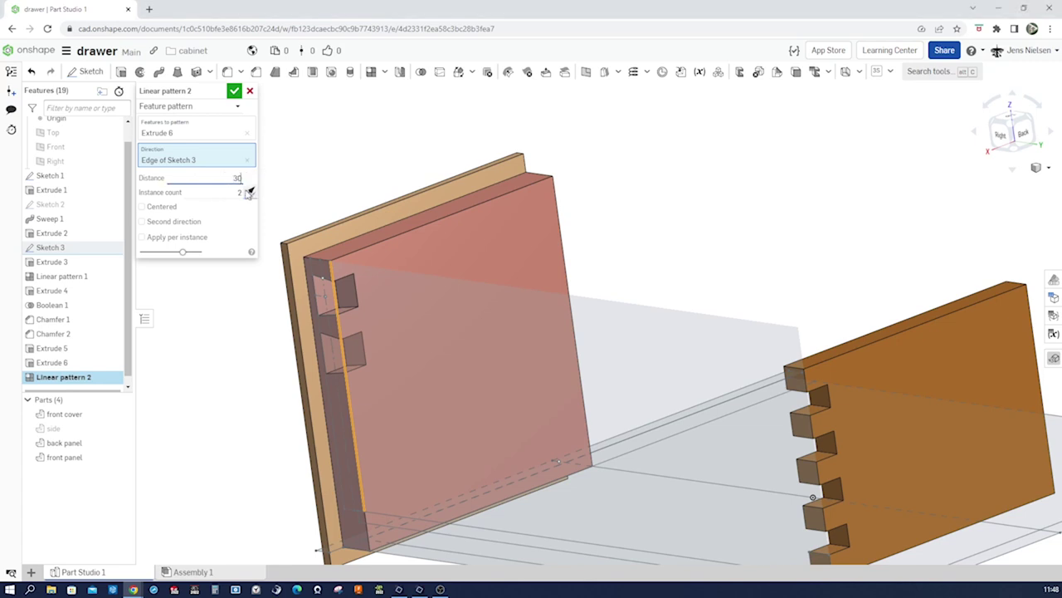
text(0)
key(Tab)
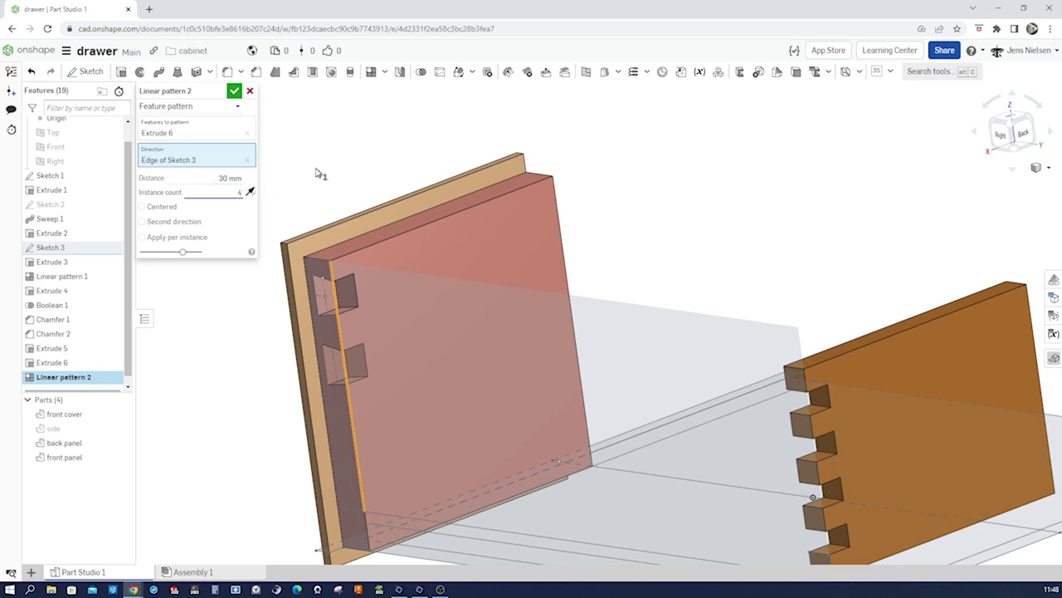
click(233, 92)
click(235, 91)
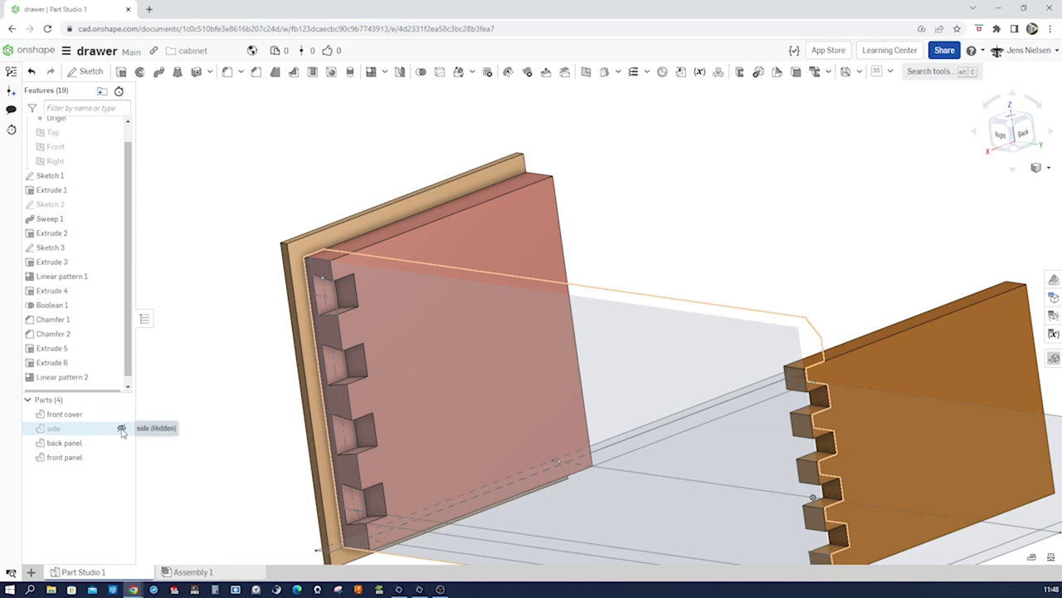
Show the side part again and subtract the front panel from it with a Boolean that keeps the tools.
click(122, 428)
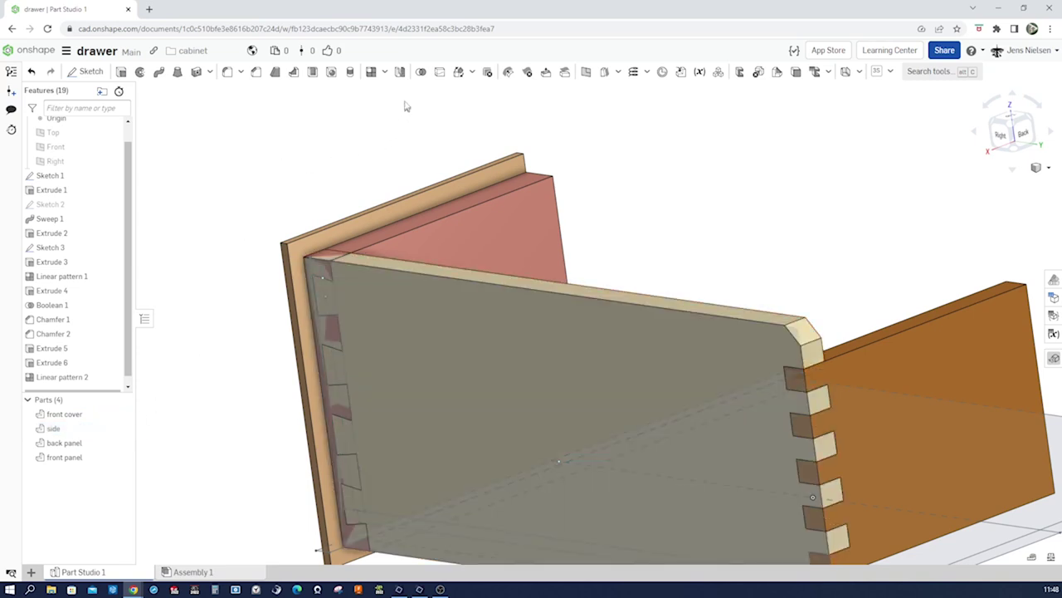
click(421, 73)
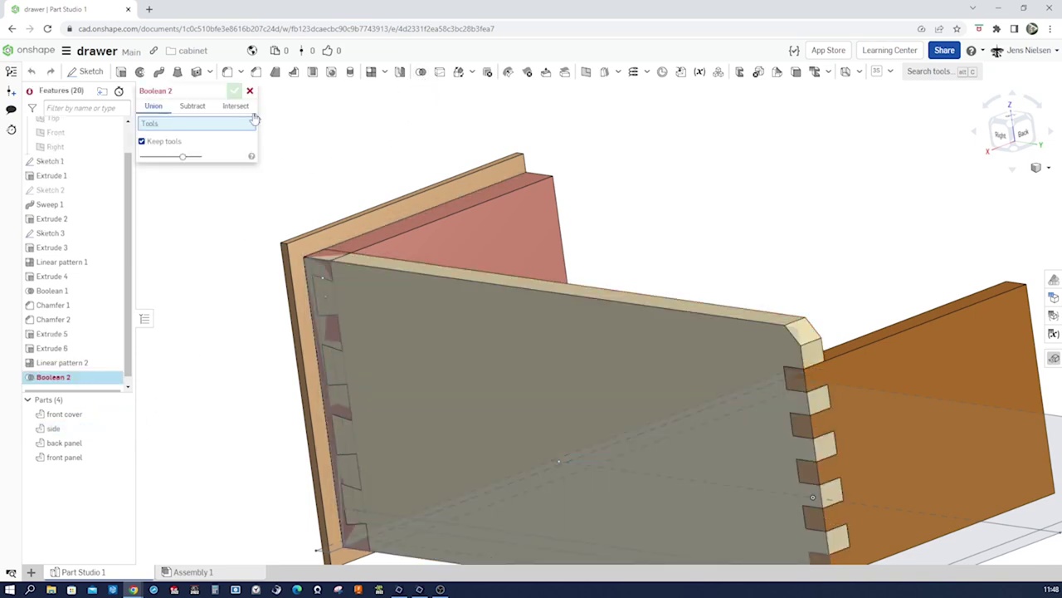
click(194, 106)
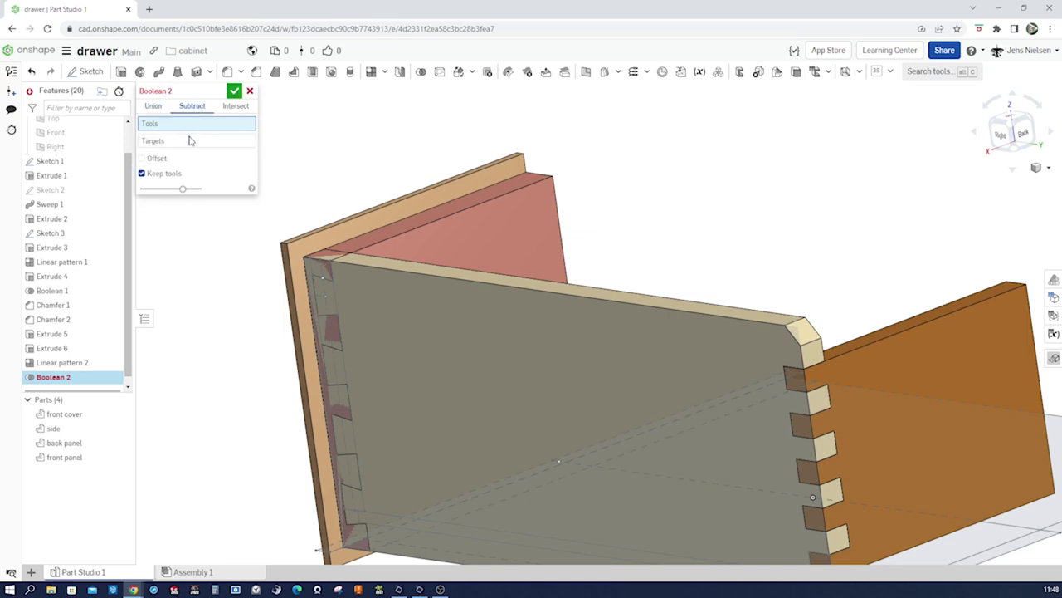
click(437, 237)
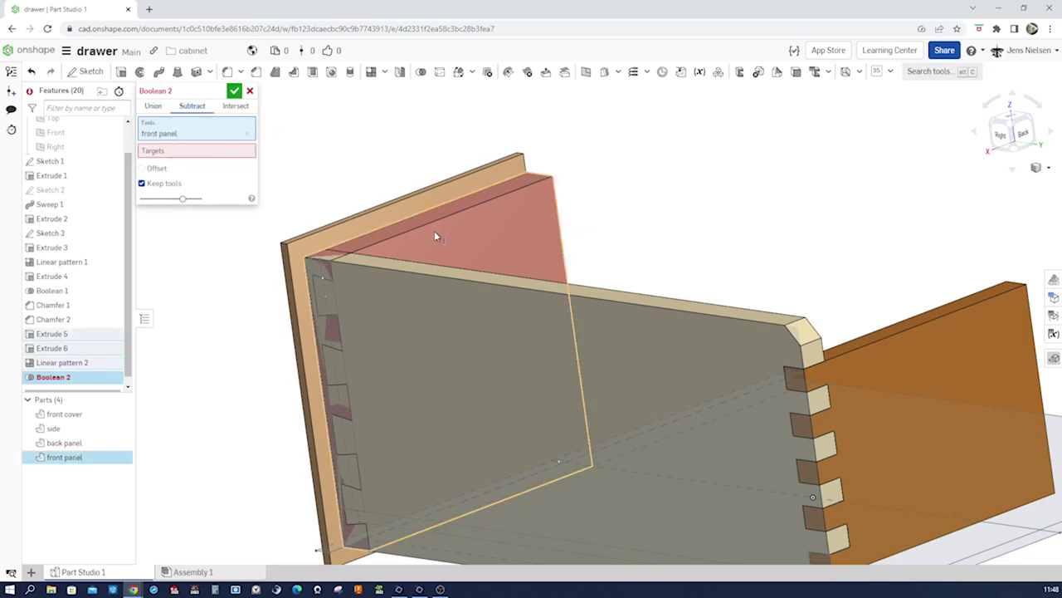
click(237, 153)
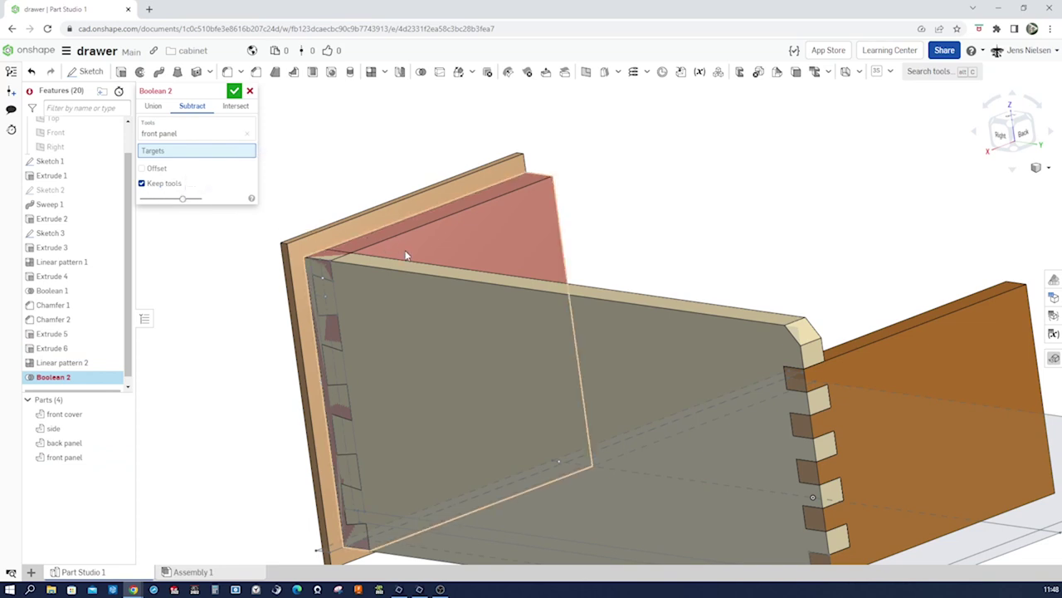
click(396, 272)
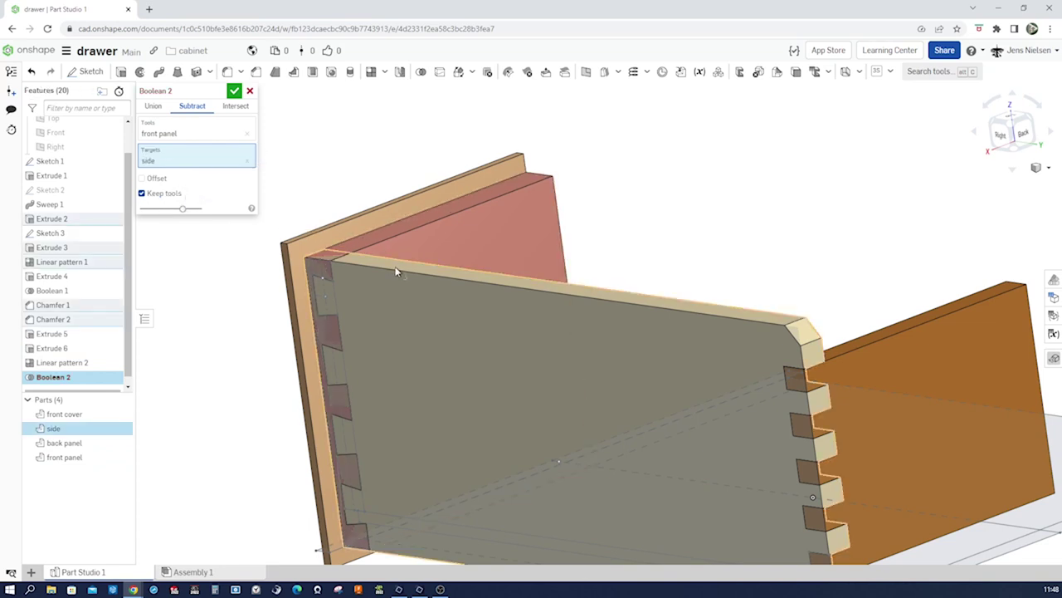
click(235, 92)
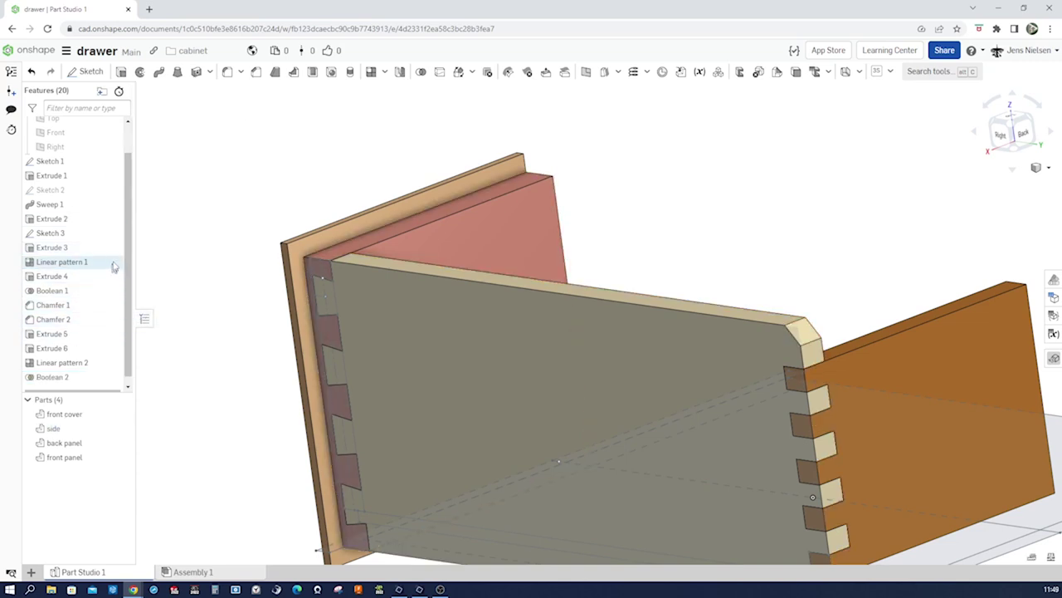
Hide Sketch 3 and turn the drawer to the right view.
click(119, 233)
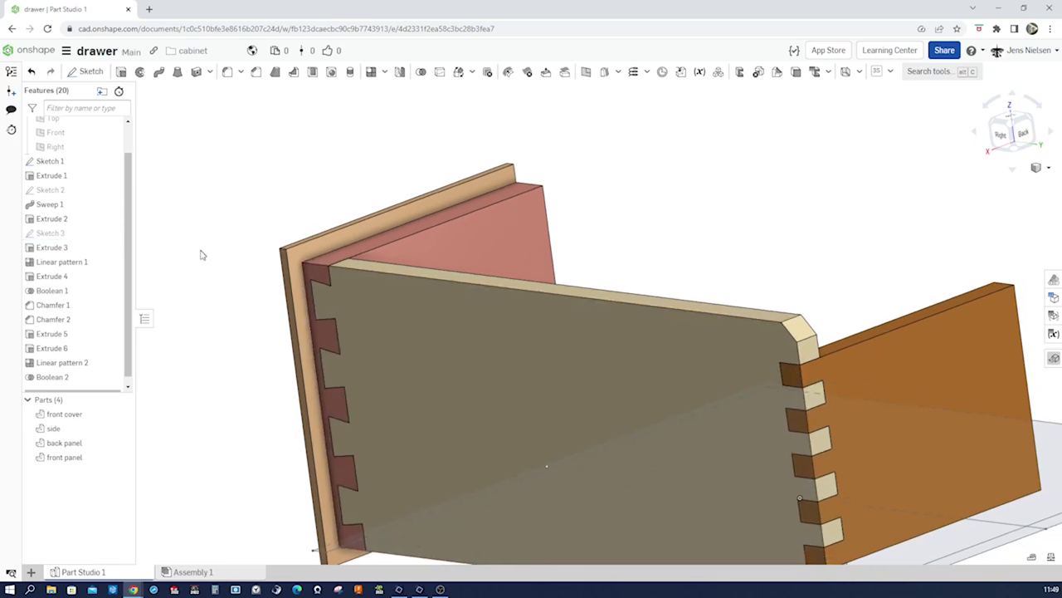
key(shift+4)
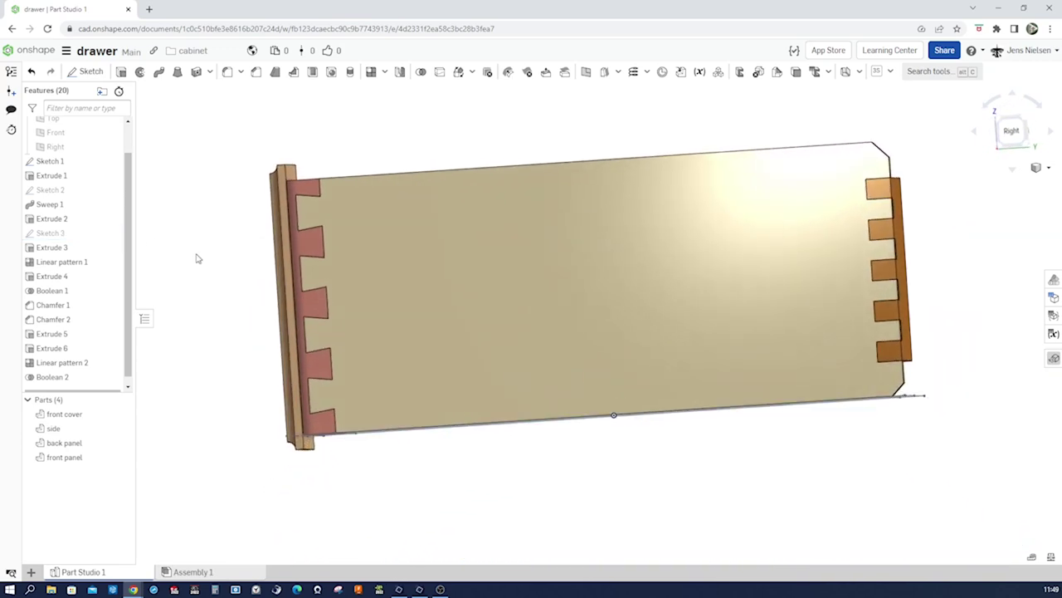
Show Sketch 3, which contains the bottom panel profile, and hide Sketch 1.
key(Up)
key(Up)
key(Left)
key(Left)
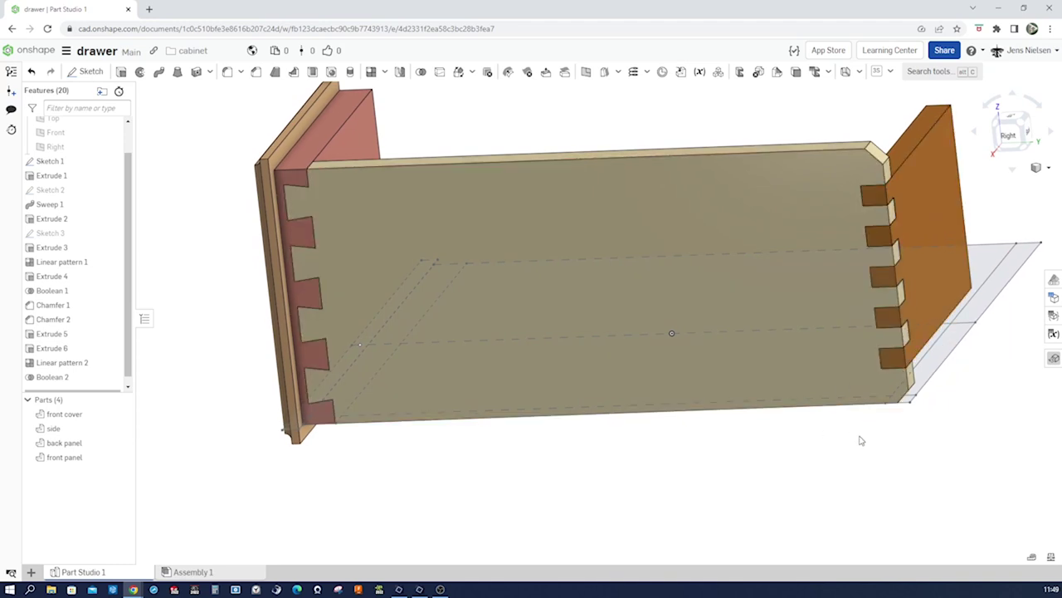
key(Left)
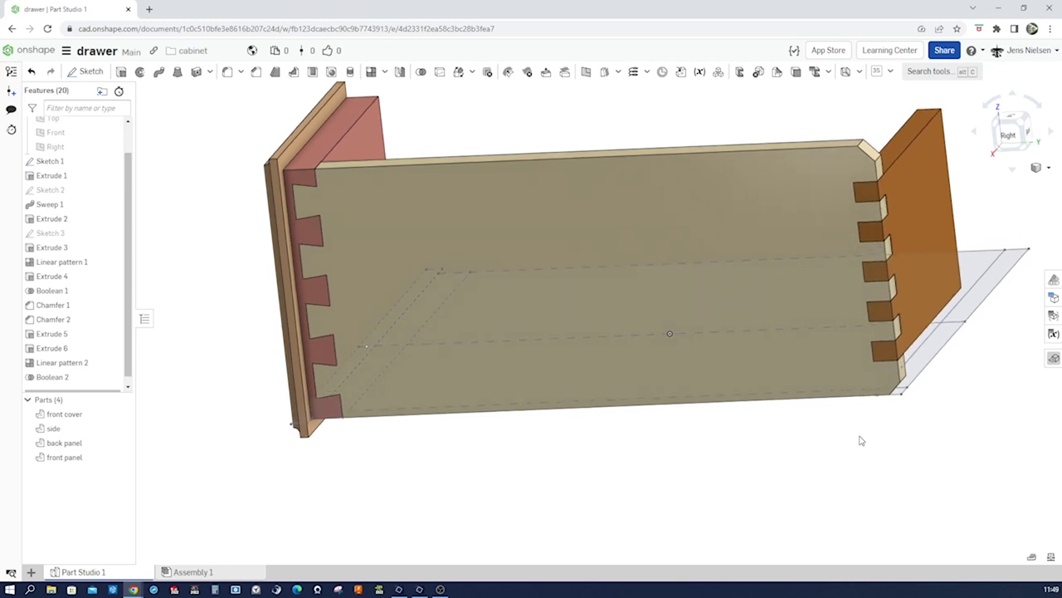
right_drag(862, 440, 928, 521)
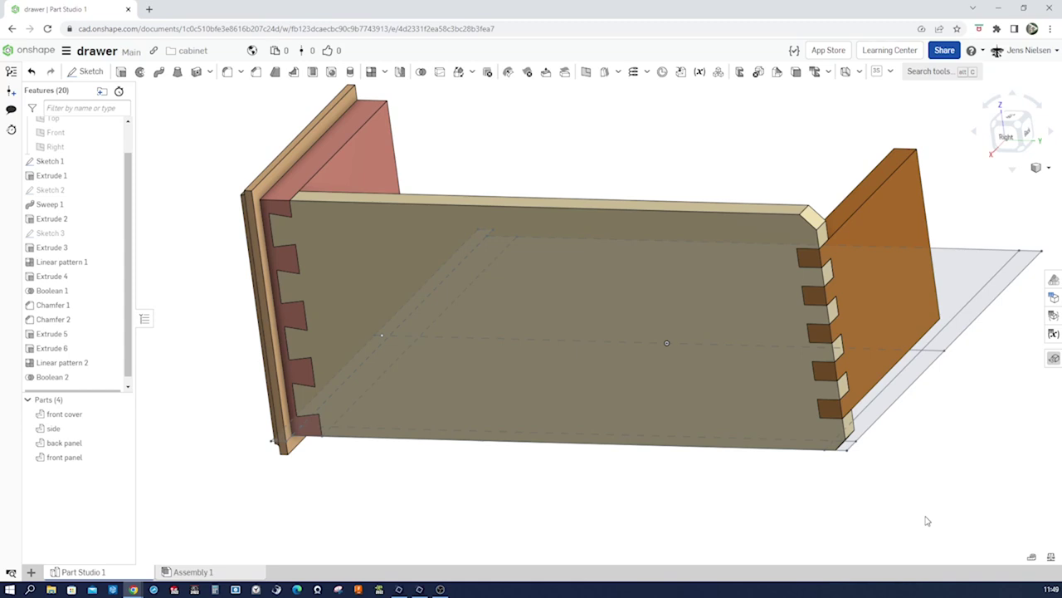
click(111, 235)
scroll(534, 479, up, 3)
mouse_move(534, 479)
right_down()
mouse_move(451, 387)
mouse_move(399, 373)
right_up()
key(f)
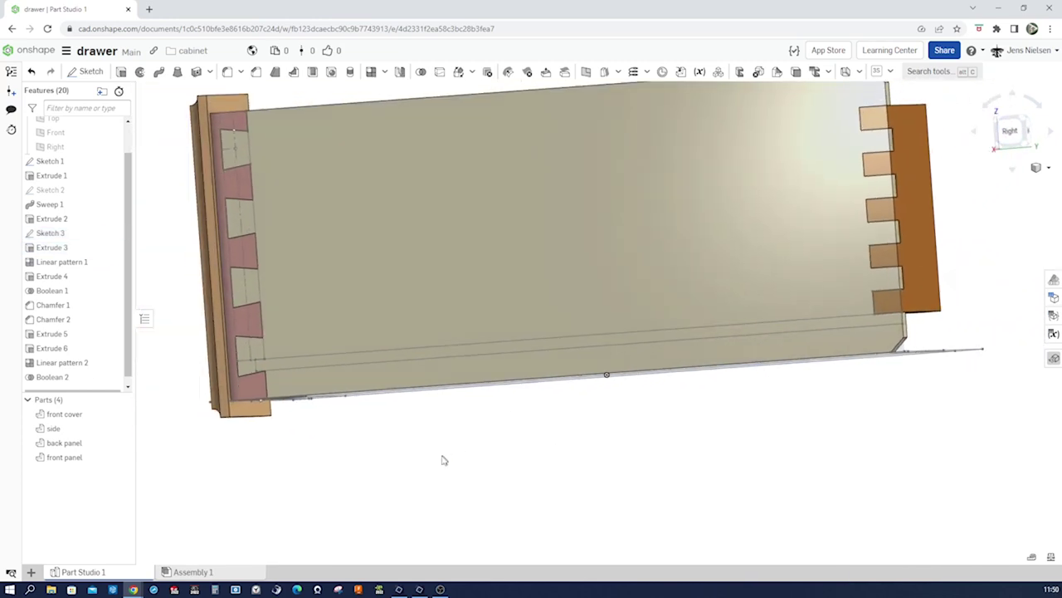
click(112, 161)
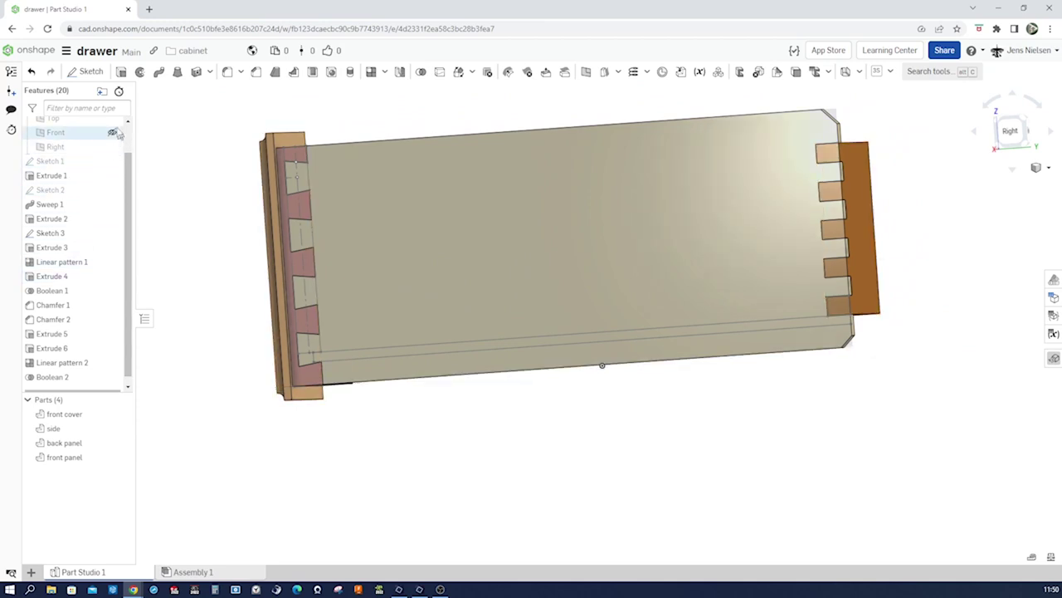
Start extruding the long narrow strip of Sketch 3 as a new solid part, with the direction flipped toward the drawer's inside.
click(121, 72)
scroll(304, 329, up, 5)
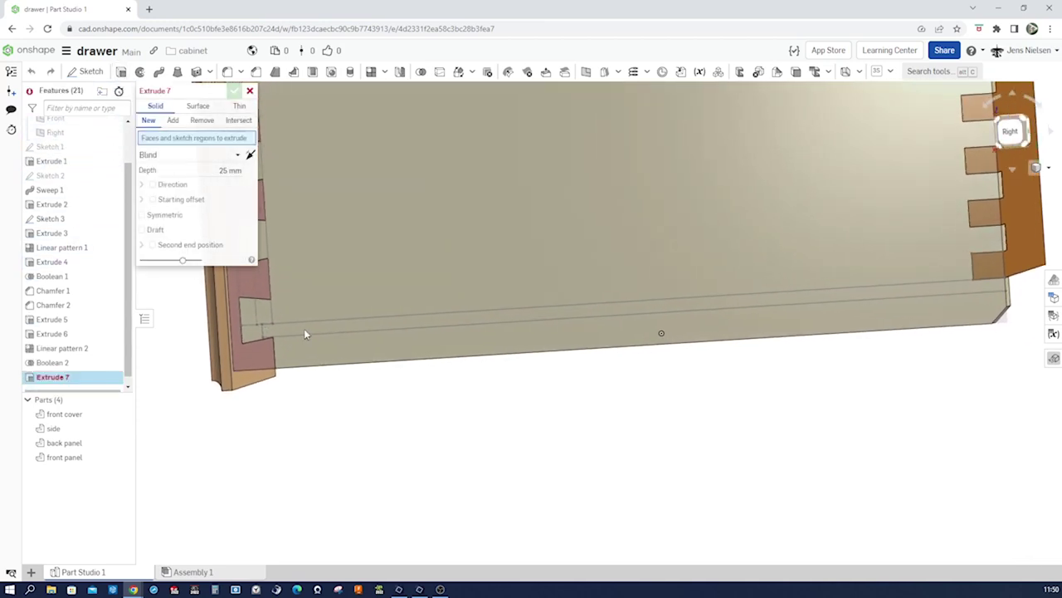
click(304, 326)
scroll(545, 433, down, 4)
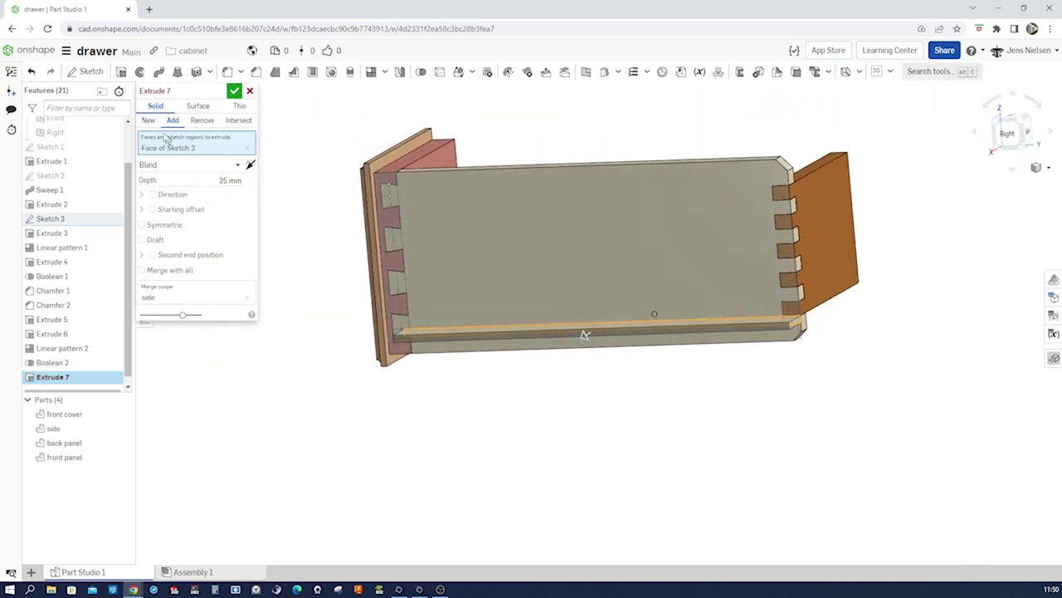
click(148, 120)
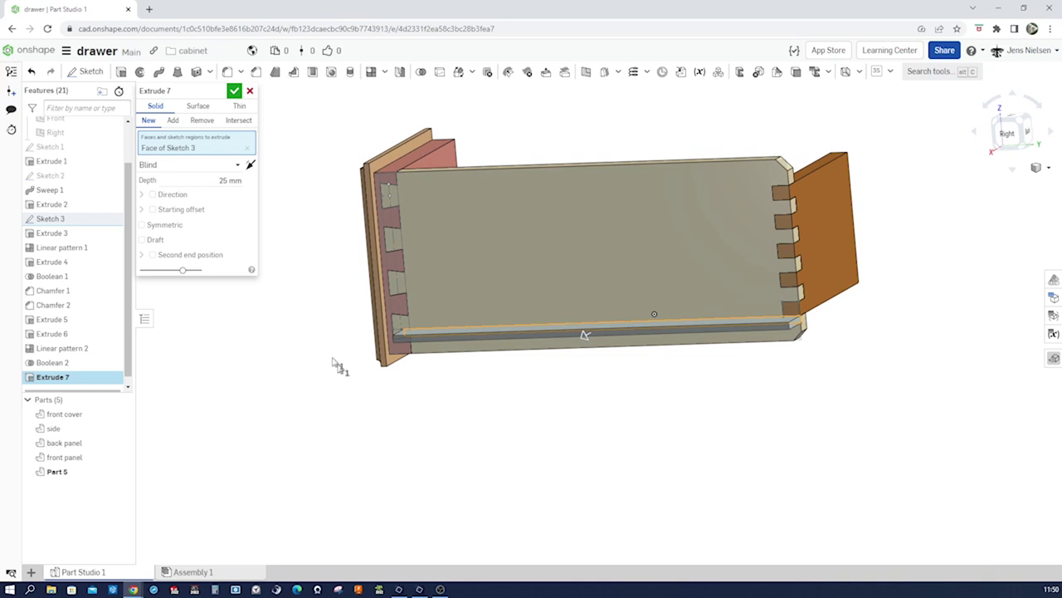
right_drag(262, 219, 291, 210)
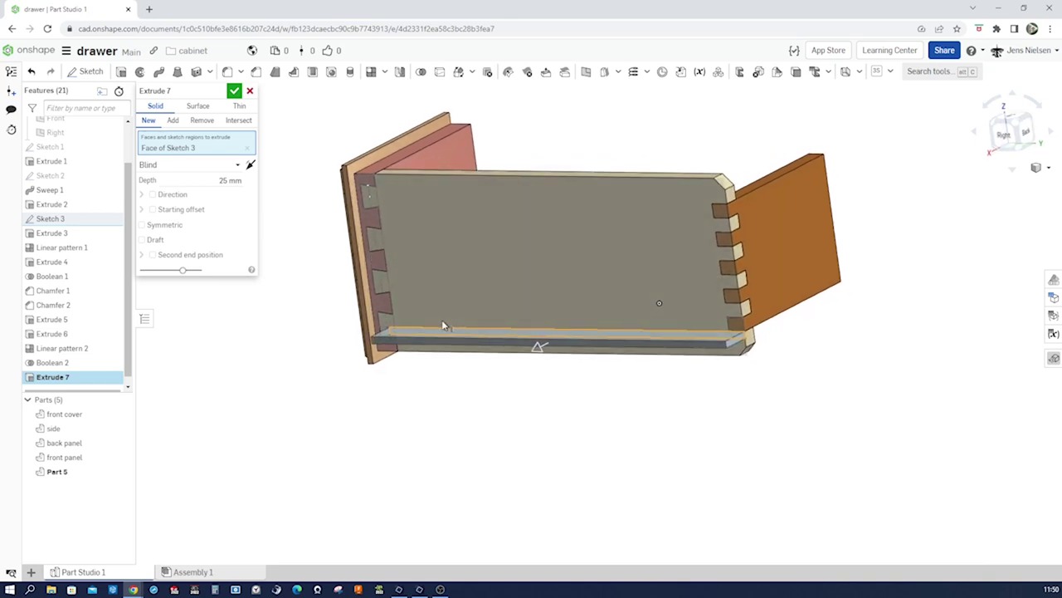
click(250, 164)
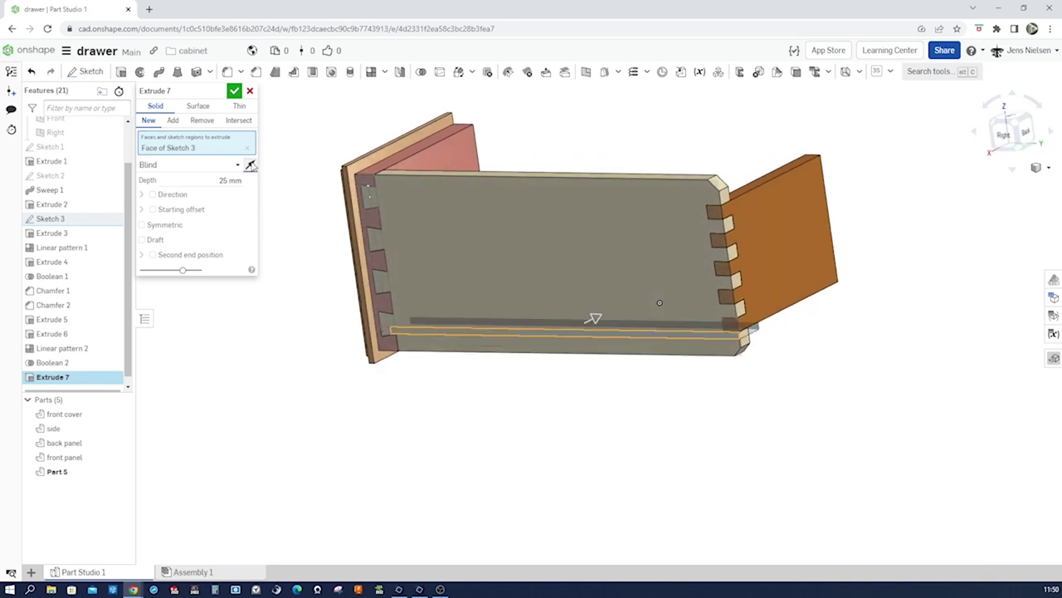
Give the extrusion a blind starting offset of 7 mm and flip the offset direction.
click(152, 209)
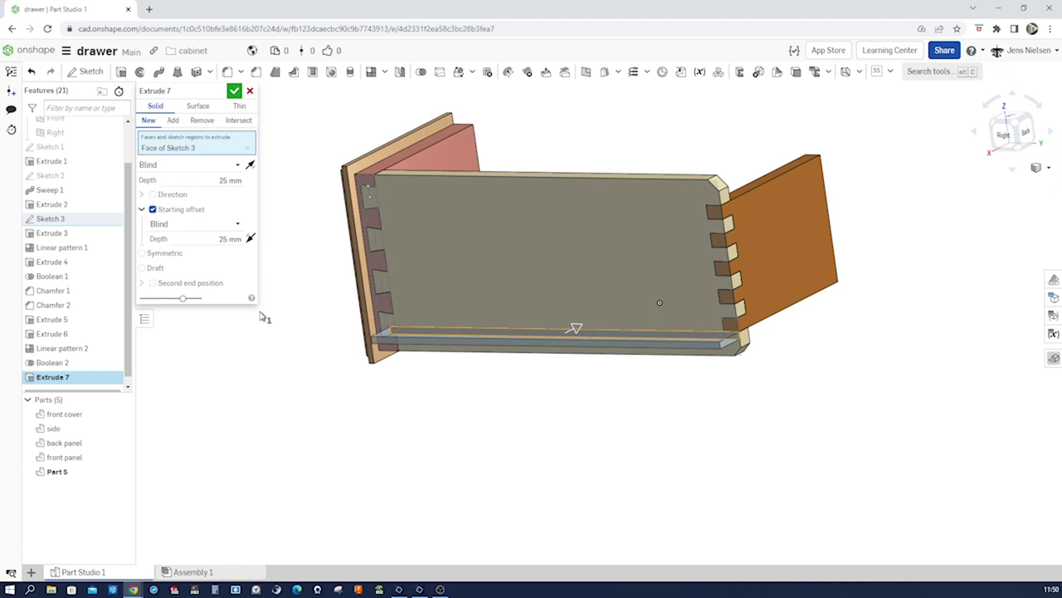
click(229, 239)
text(7)
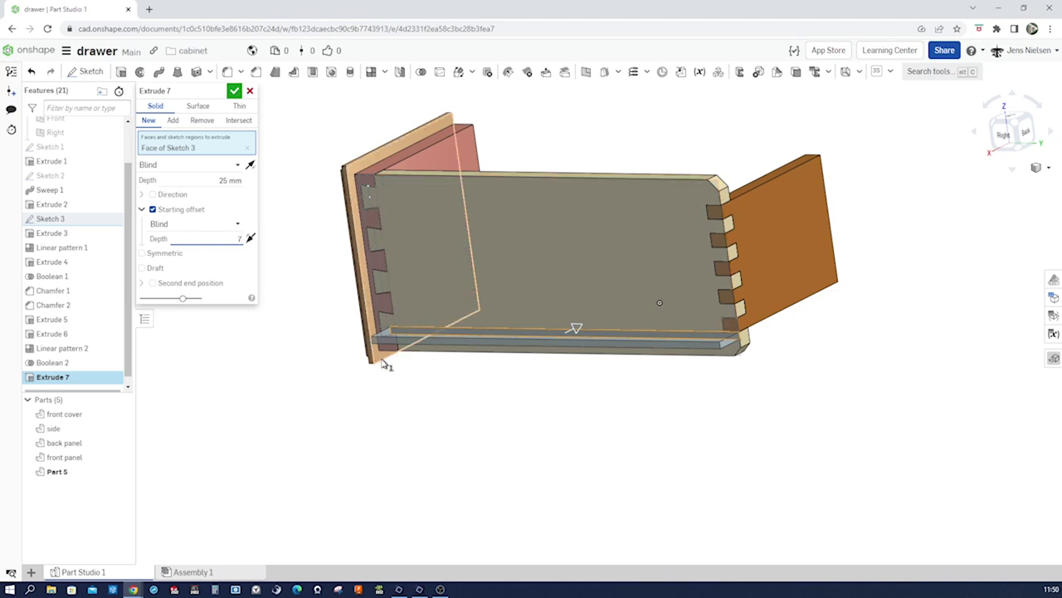
right_drag(318, 373, 306, 349)
click(250, 239)
key(Left)
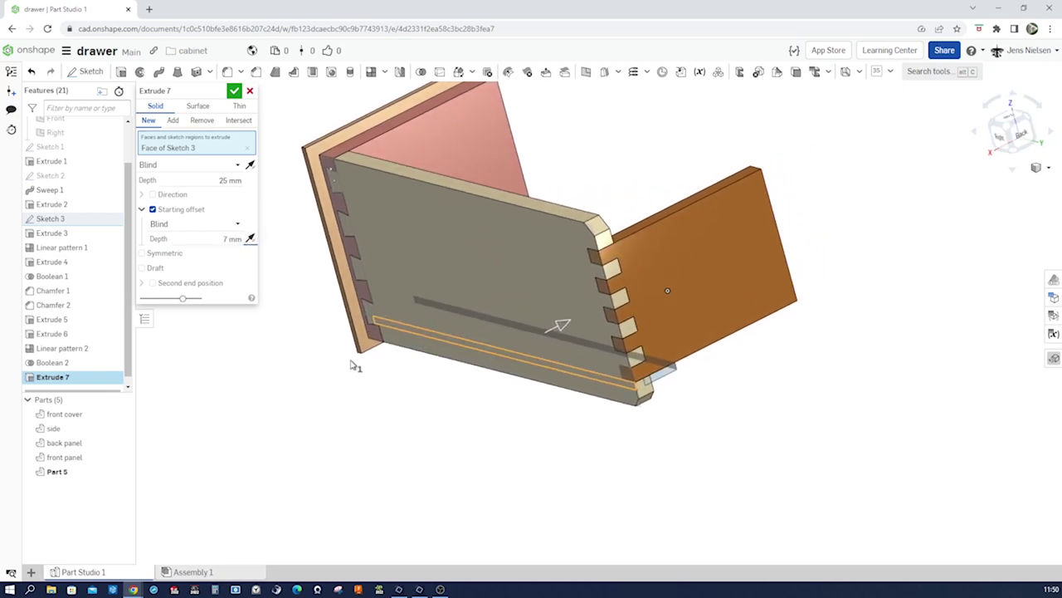
End the extrusion up to the back panel's lower far corner vertex and complete the feature.
click(239, 165)
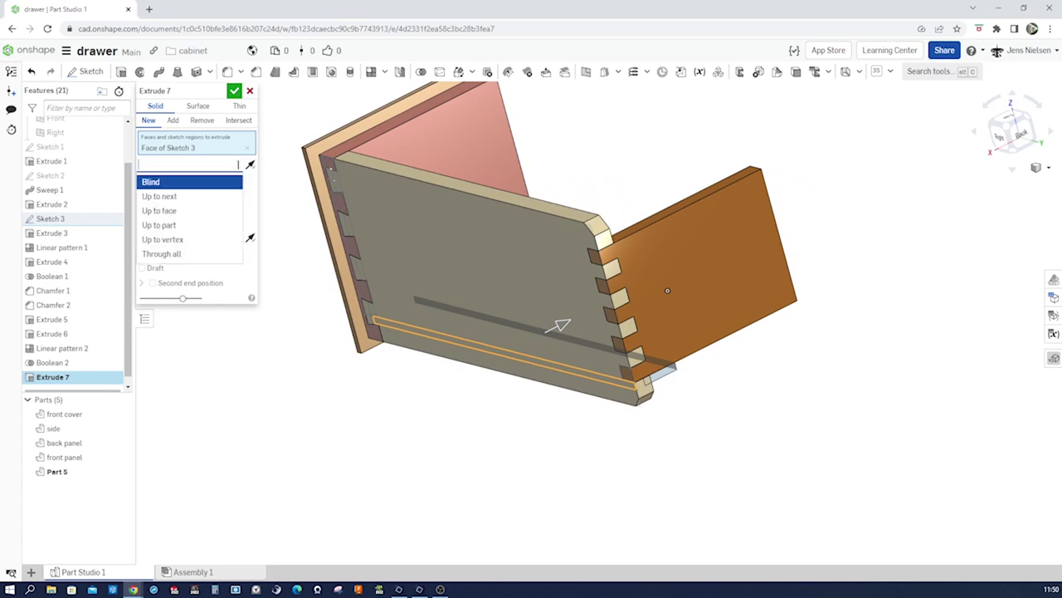
click(186, 240)
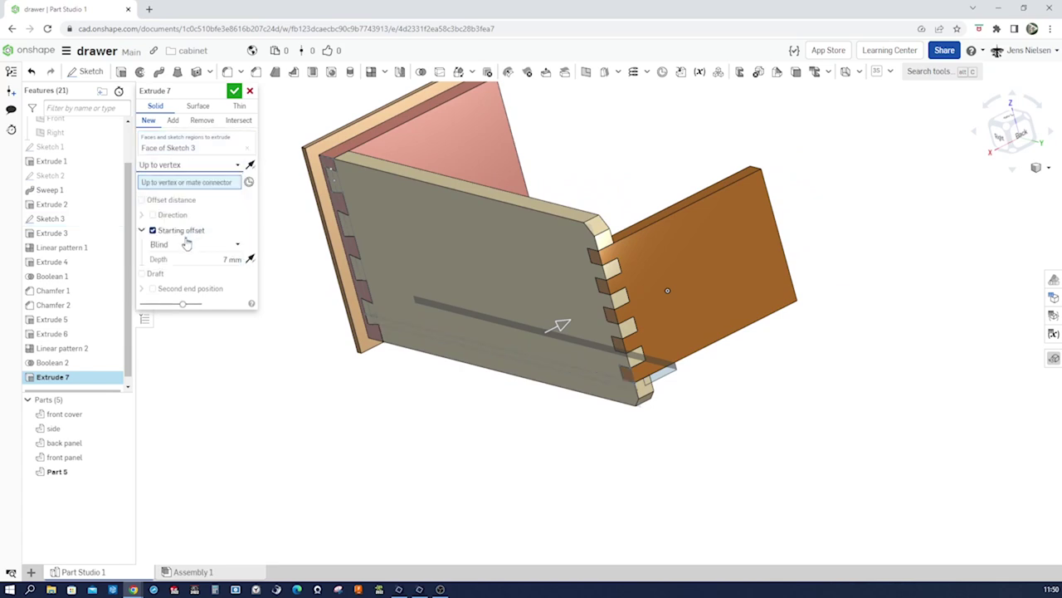
click(798, 305)
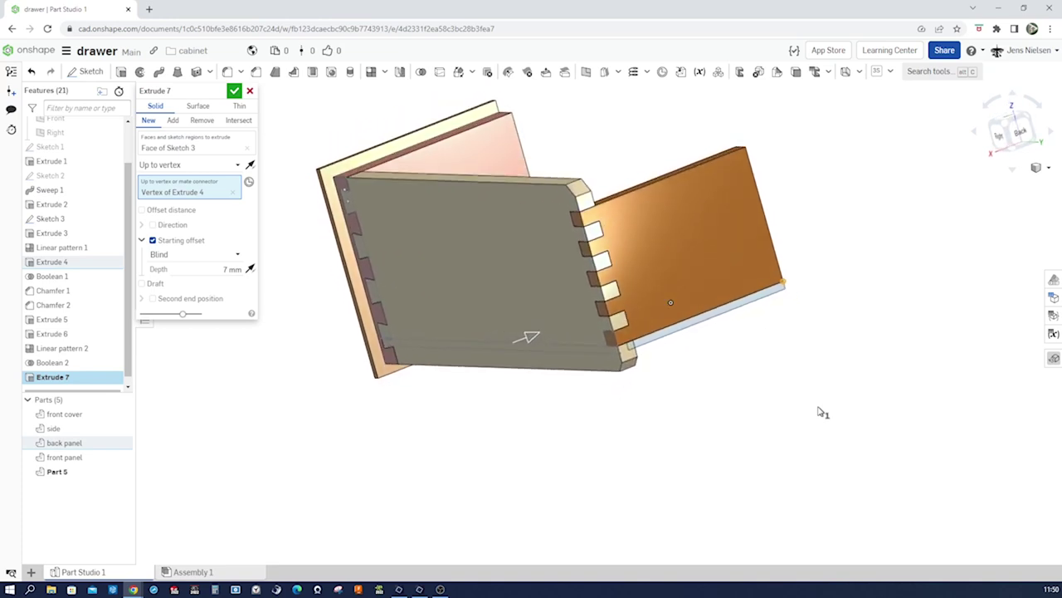
right_drag(712, 386, 647, 365)
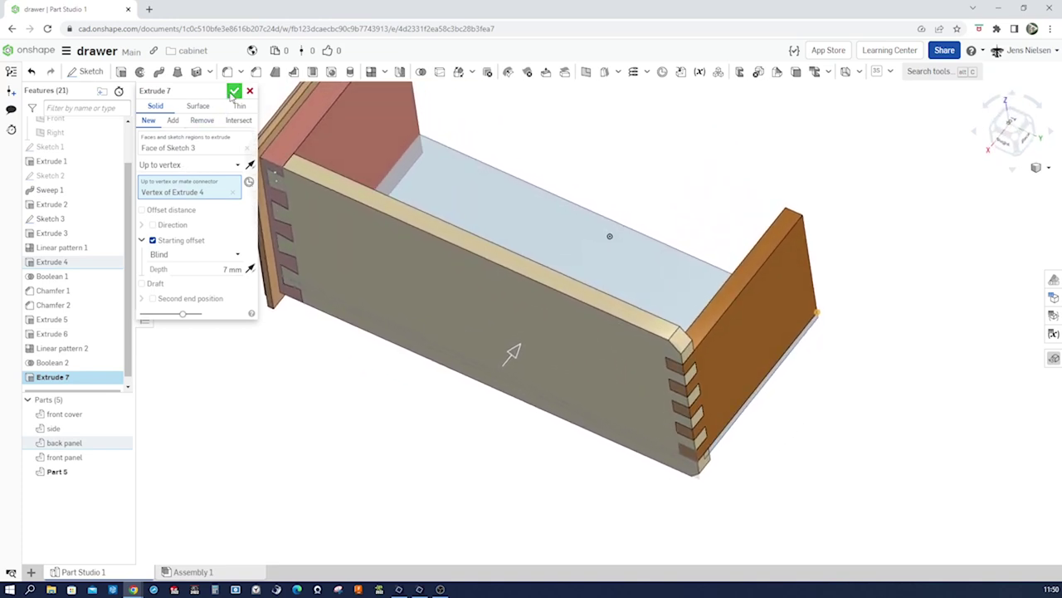
click(234, 92)
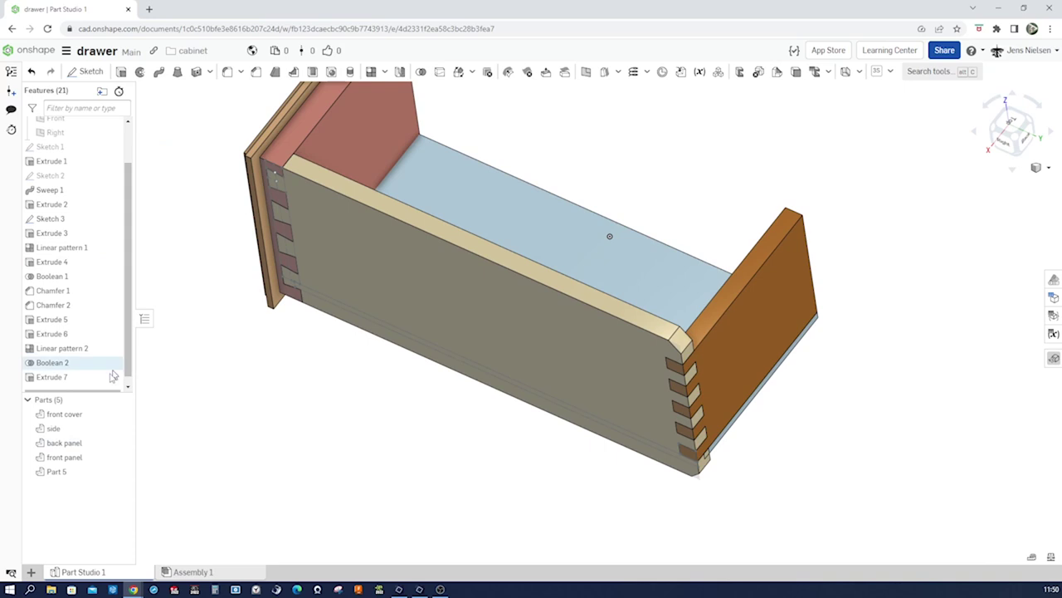
Rename the newly extruded part as "bottom panel".
right_click(74, 471)
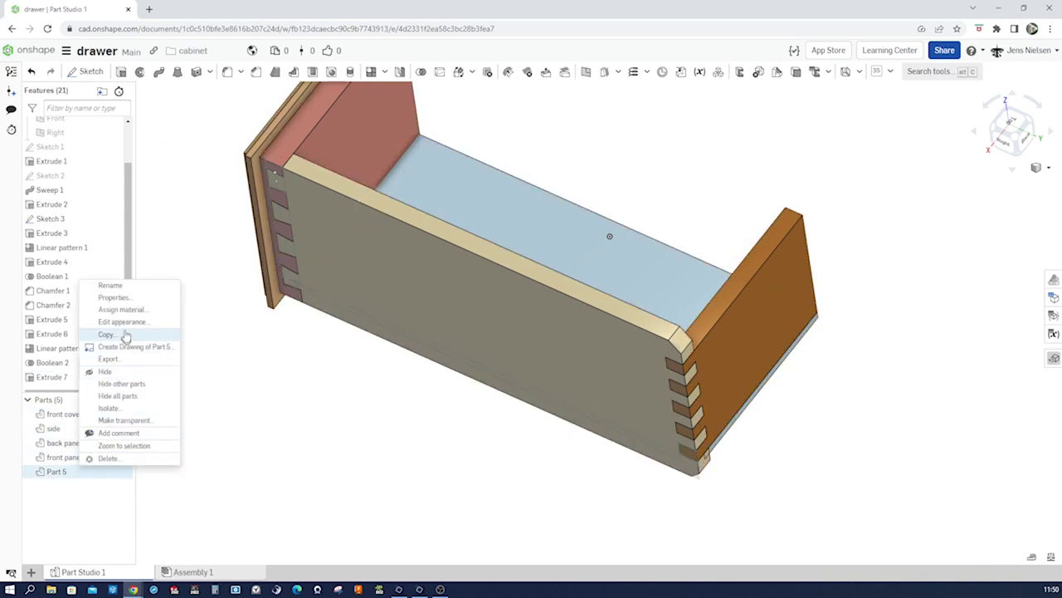
click(128, 285)
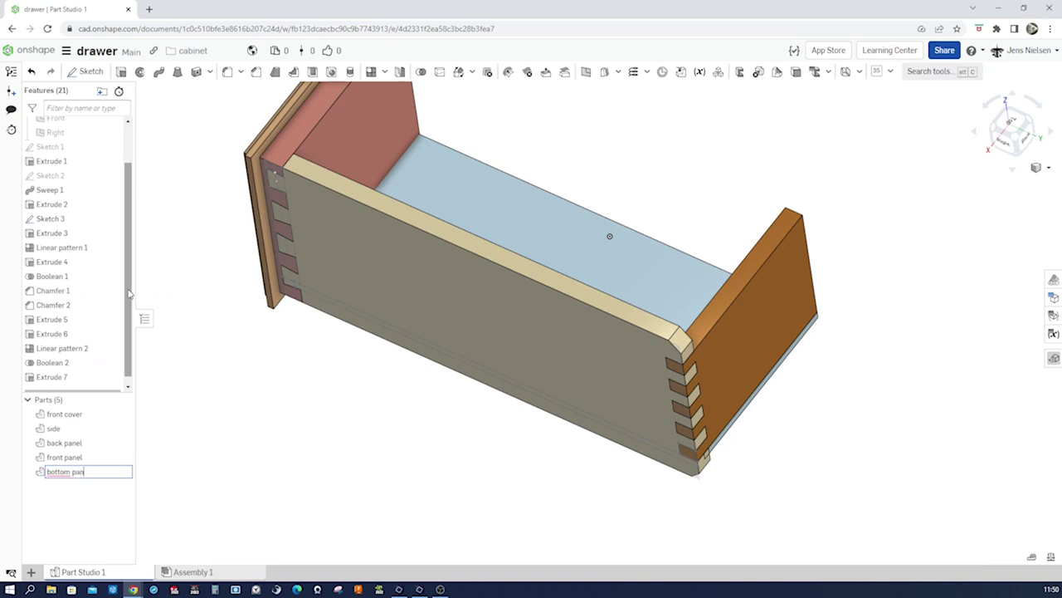
key(Return)
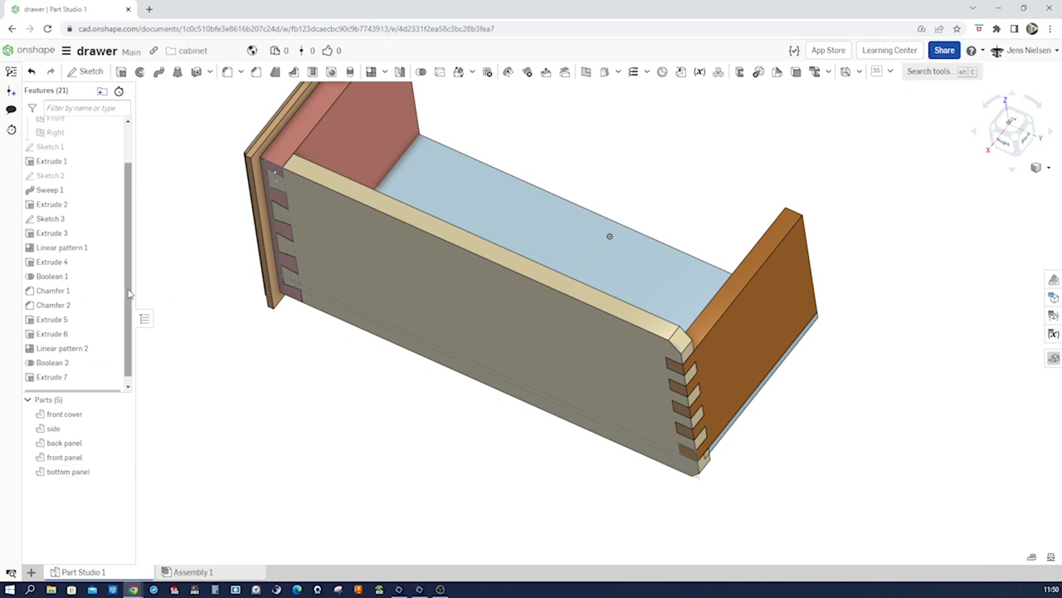
Set the bottom panel's appearance to the yellow palette colour FACB43.
right_click(83, 472)
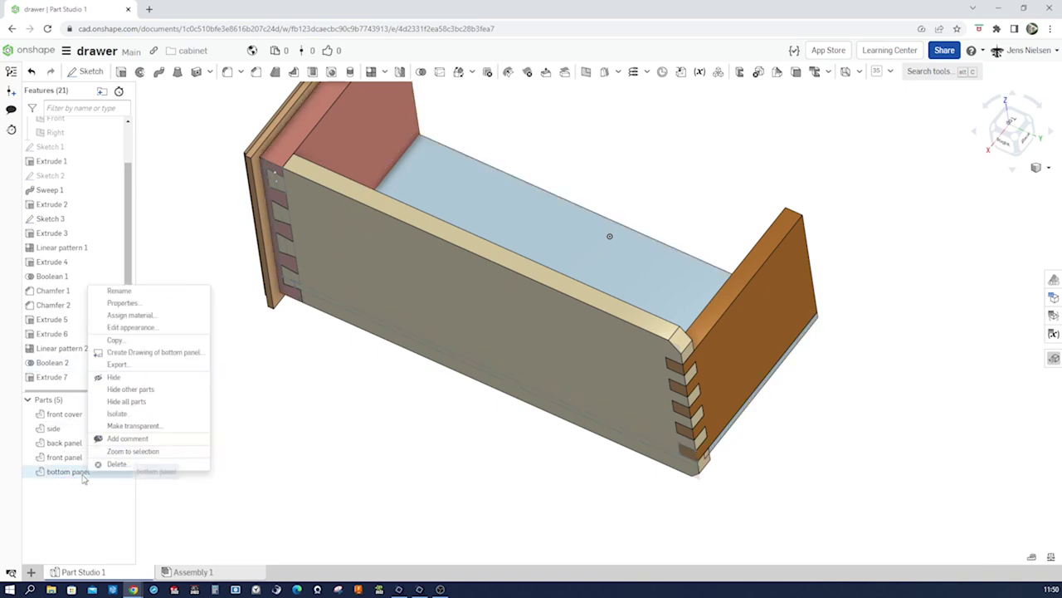
click(131, 327)
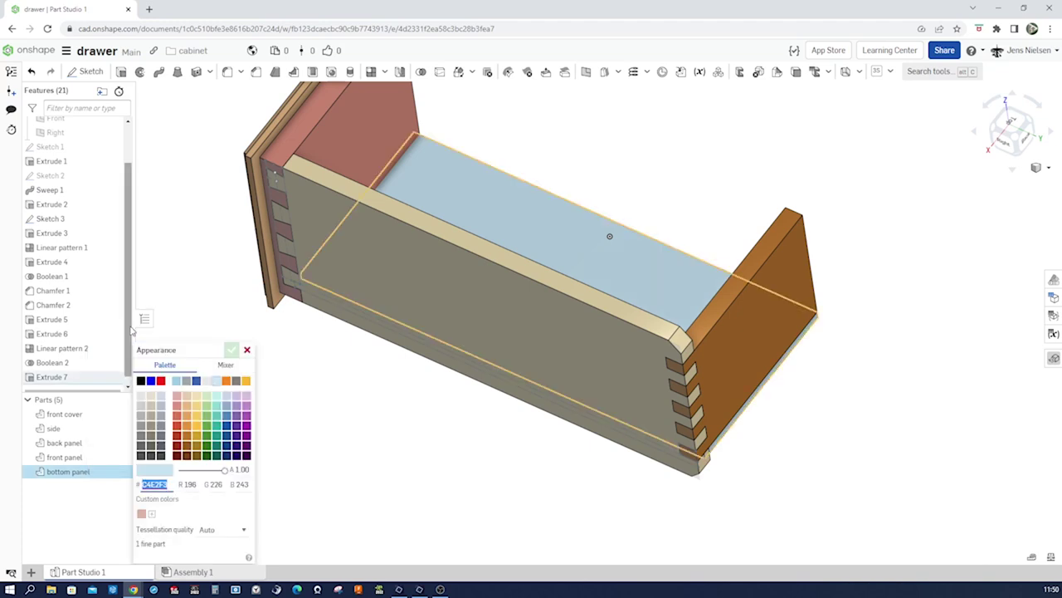
click(198, 400)
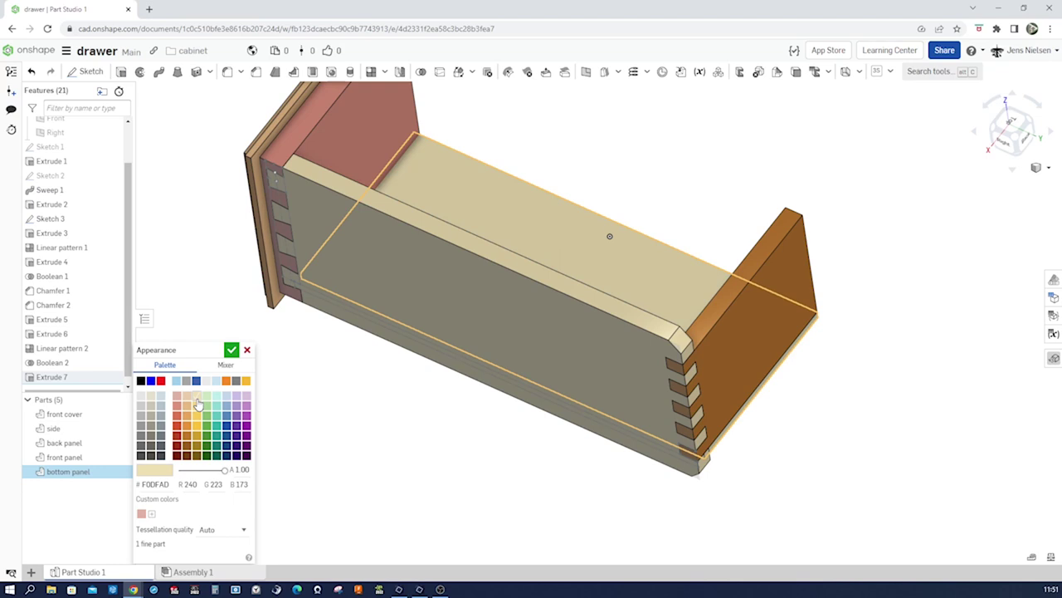
click(197, 419)
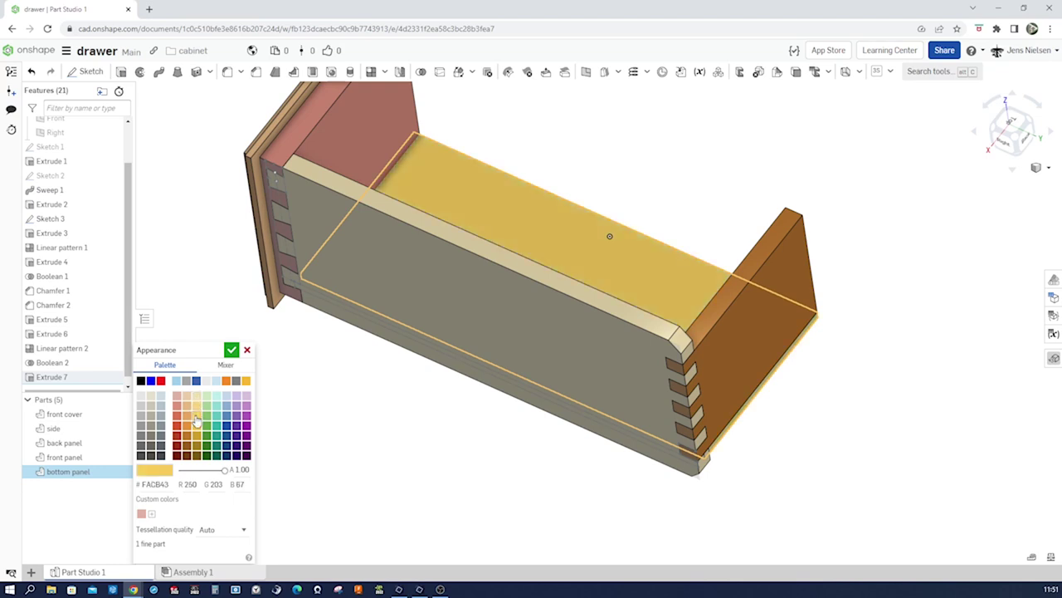
click(232, 351)
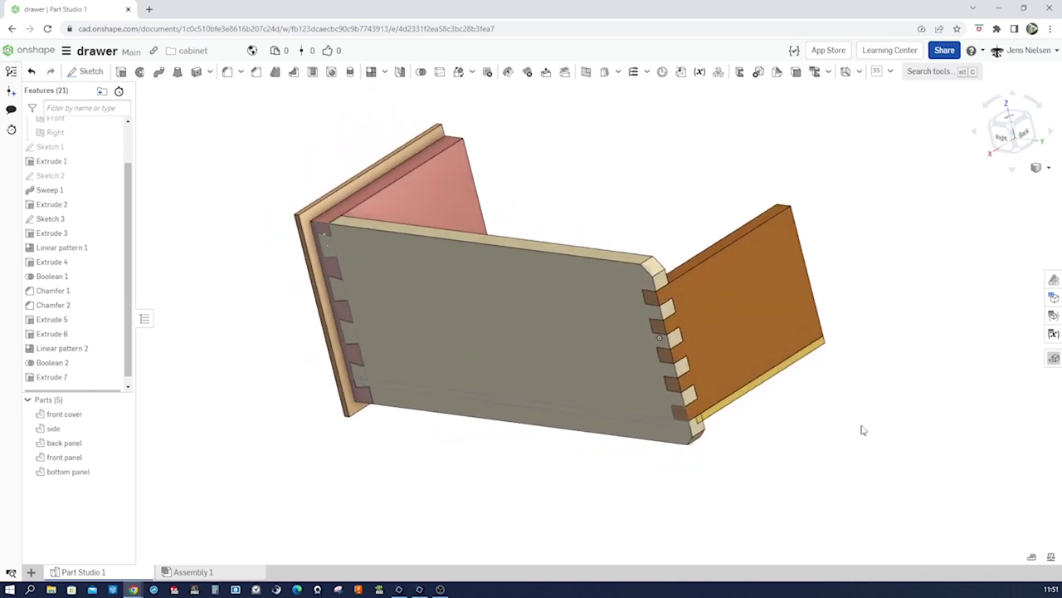
Inspect the bottom panel from below and hide Sketch 3.
right_drag(814, 439, 575, 226)
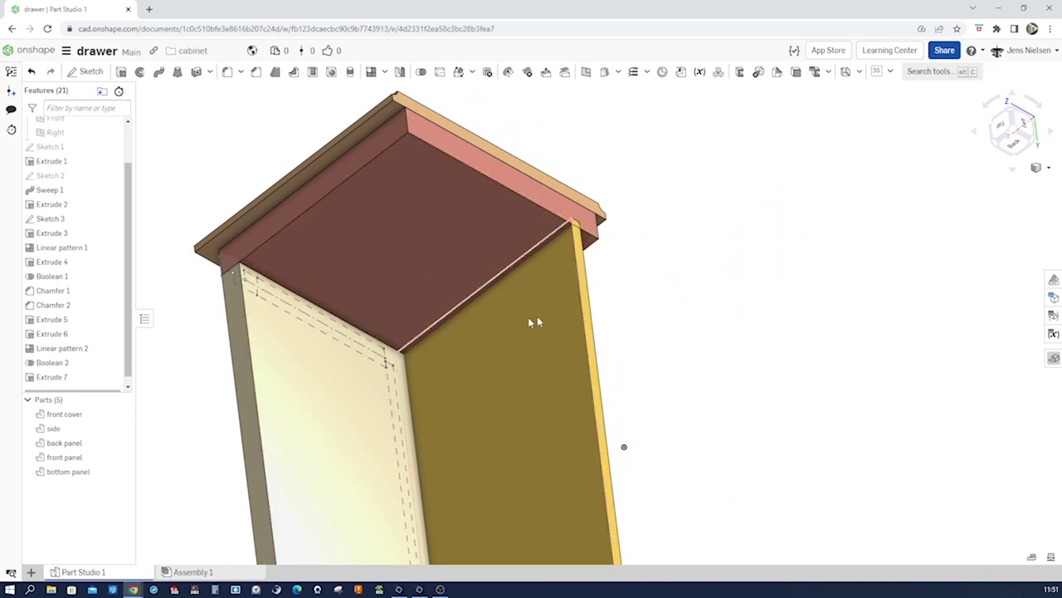
scroll(419, 294, down, 3)
right_drag(670, 308, 141, 292)
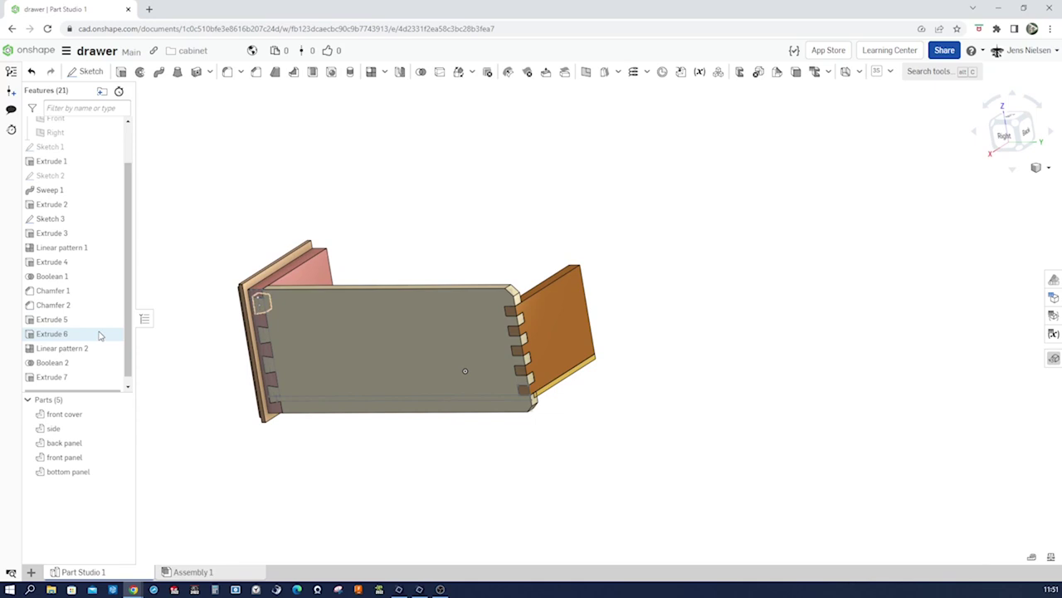
click(112, 219)
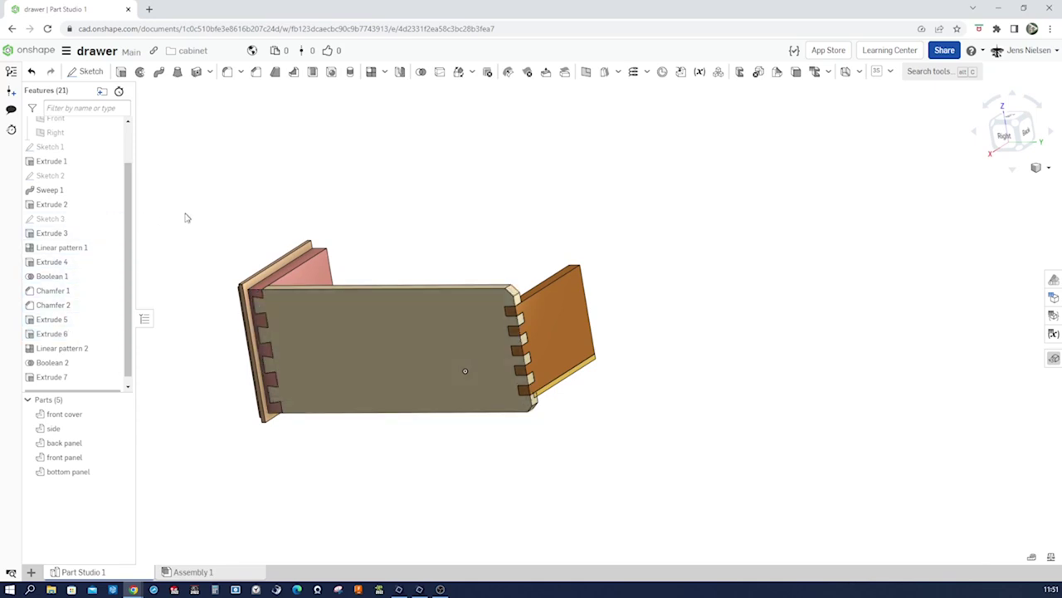
Subtract the bottom panel from the front panel and the side with a Boolean that keeps the tools.
click(420, 72)
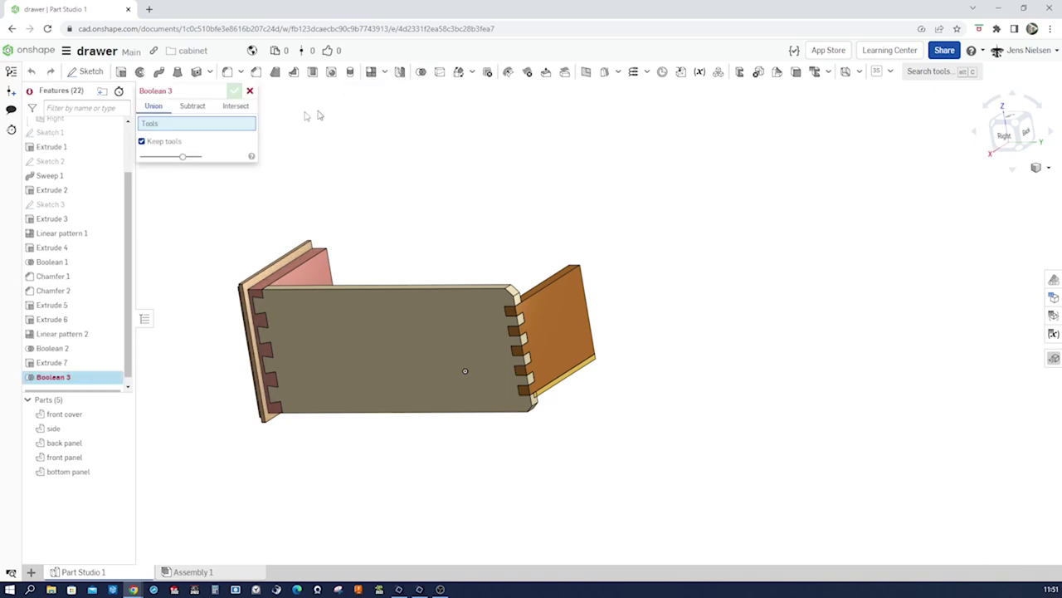
click(196, 110)
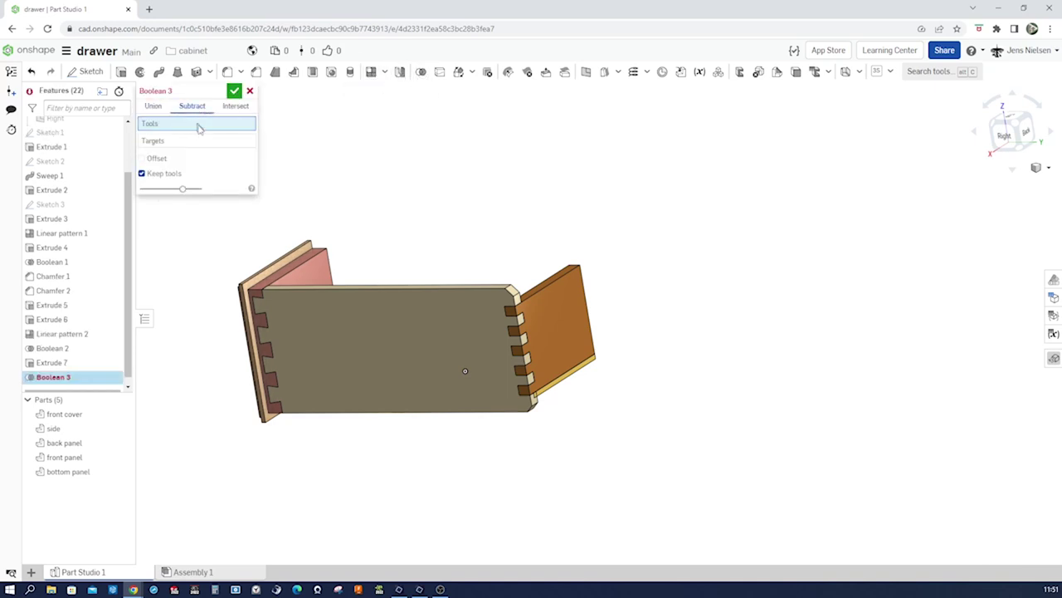
right_drag(464, 274, 470, 334)
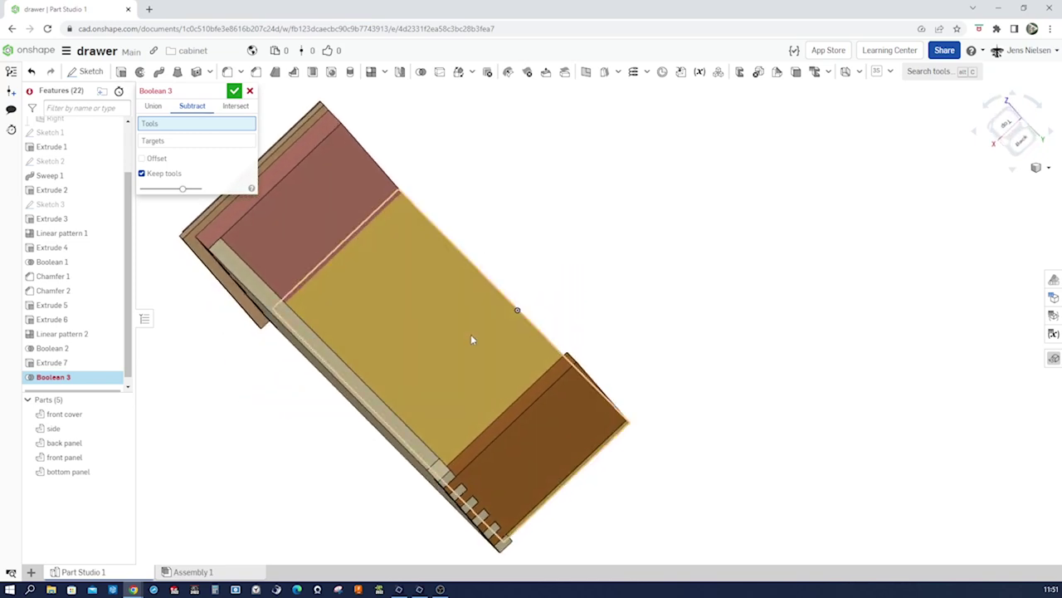
click(471, 336)
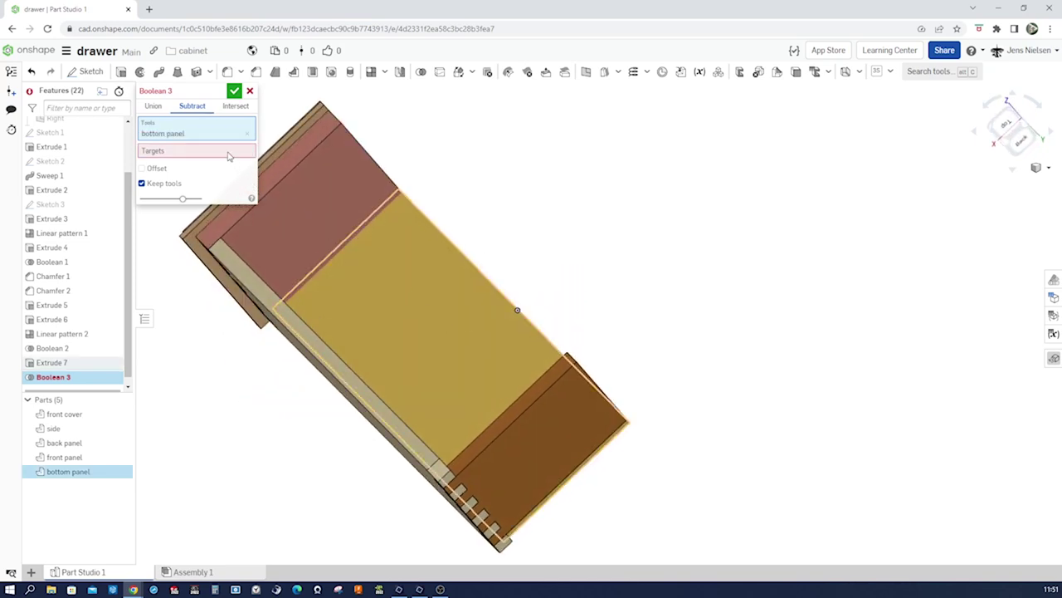
click(229, 156)
click(274, 215)
right_drag(280, 244, 359, 265)
click(359, 264)
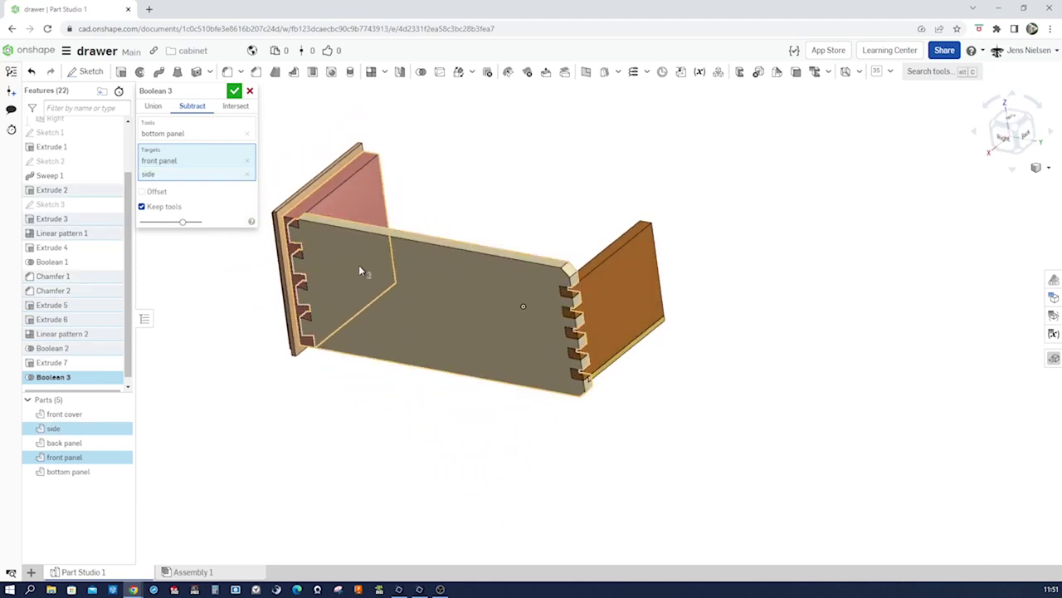
click(236, 93)
right_drag(659, 348, 631, 277)
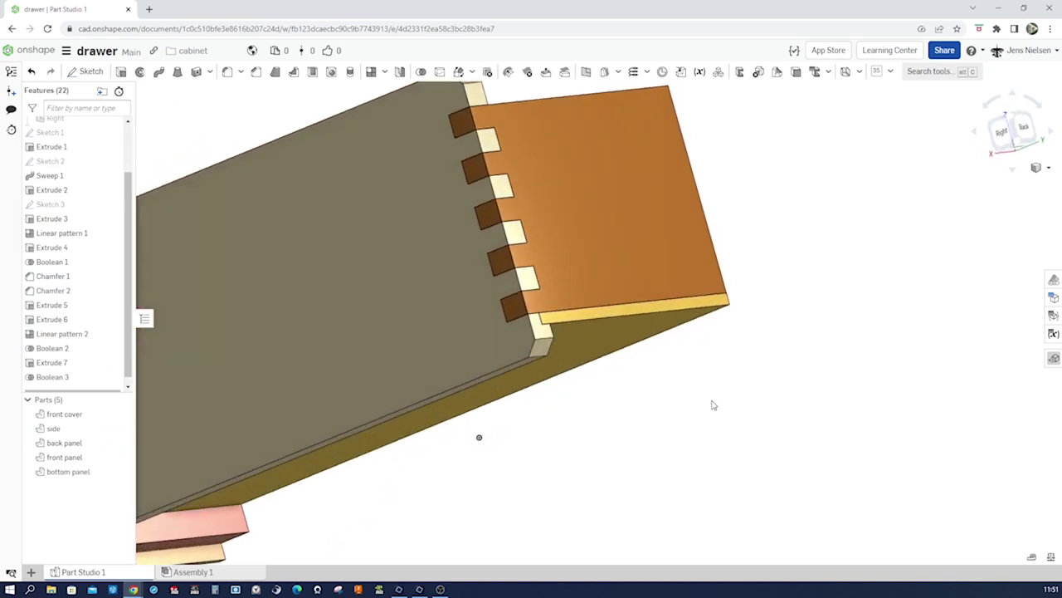
Inspect the half drawer from below, along the dovetailed side and from its open side.
mouse_move(712, 405)
right_down()
mouse_move(712, 358)
mouse_move(700, 368)
mouse_move(704, 263)
right_up()
scroll(606, 303, up, 3)
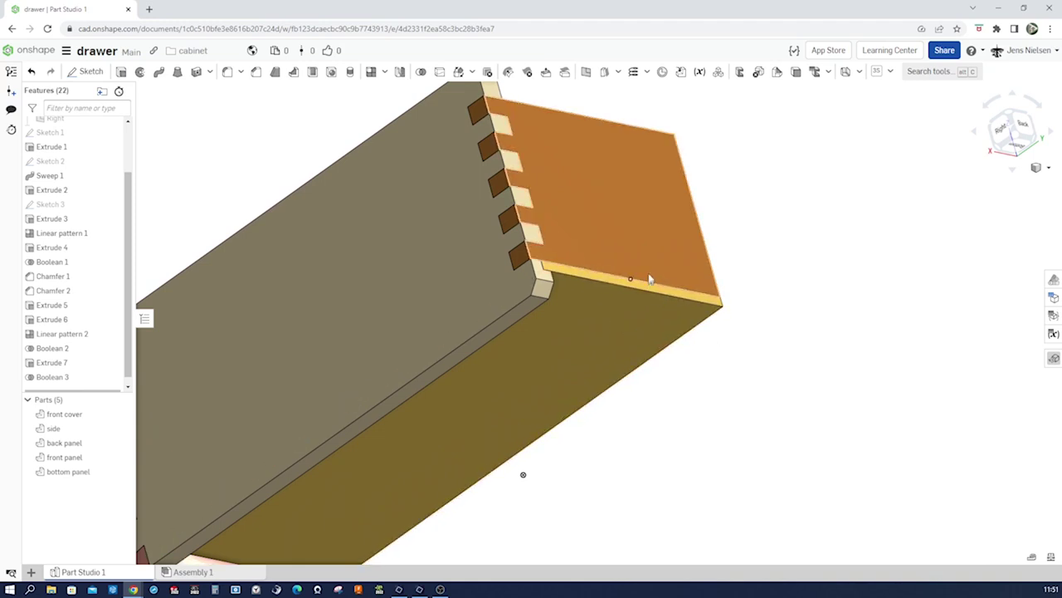
key(f)
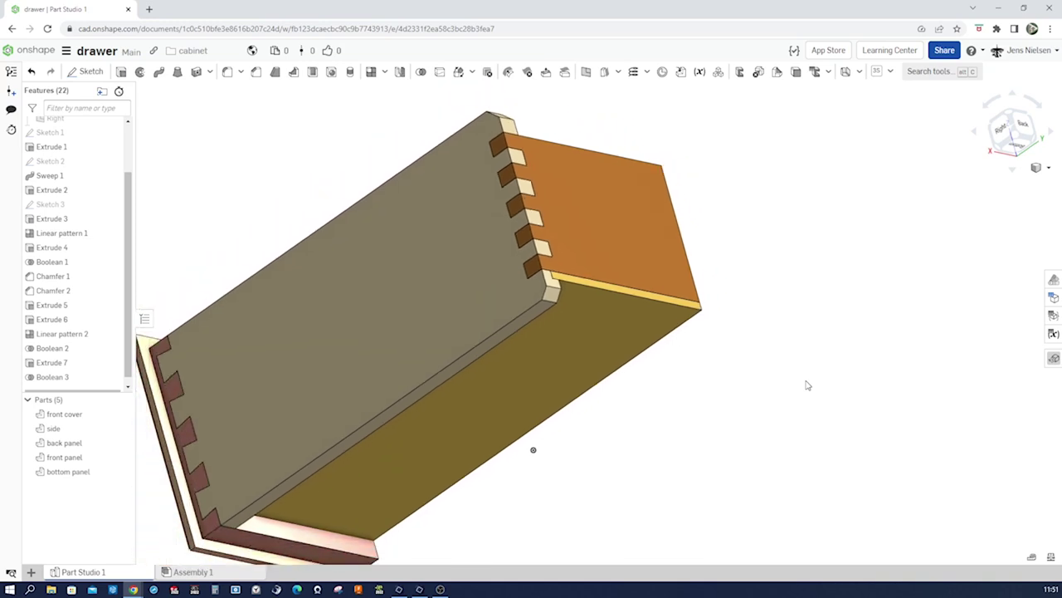
key(shift+Left)
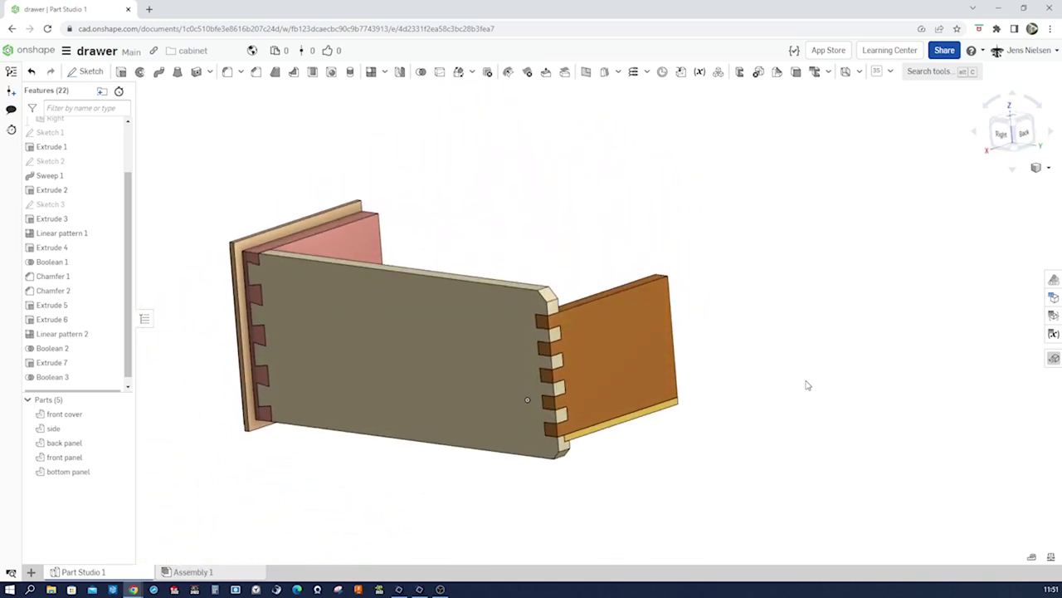
key(shift+Down)
key(Left)
key(Left)
key(Left)
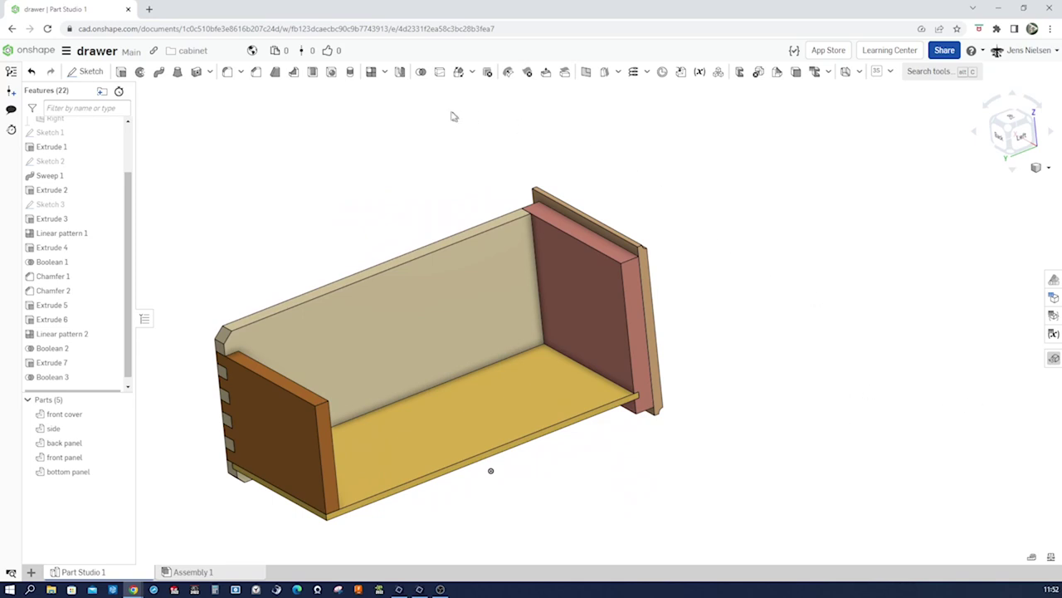
Mirror all five drawer parts as new parts across the front panel's end face on the open side.
click(403, 77)
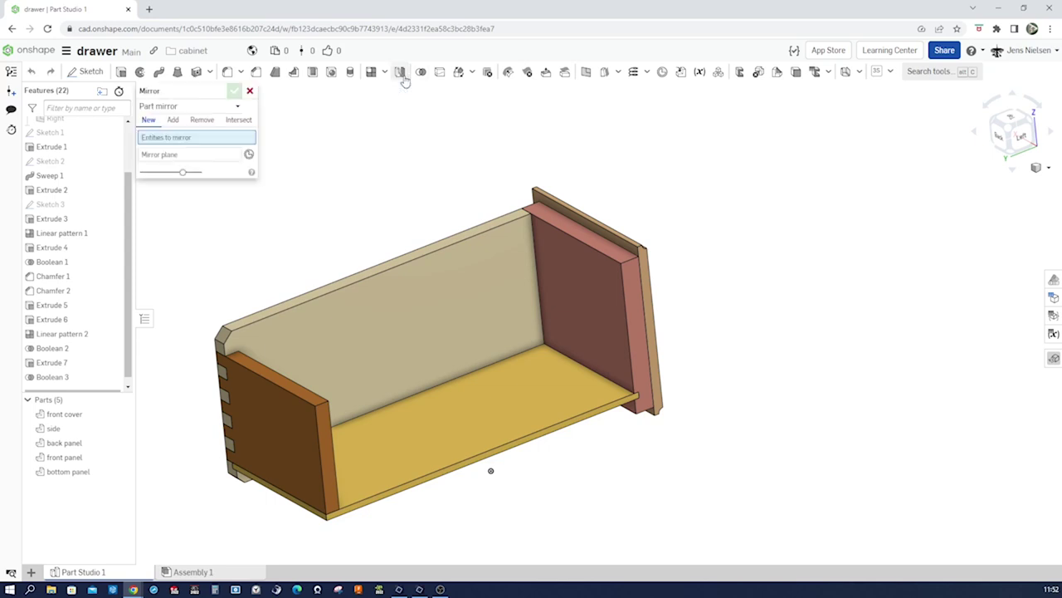
scroll(374, 178, down, 5)
drag(335, 183, 713, 456)
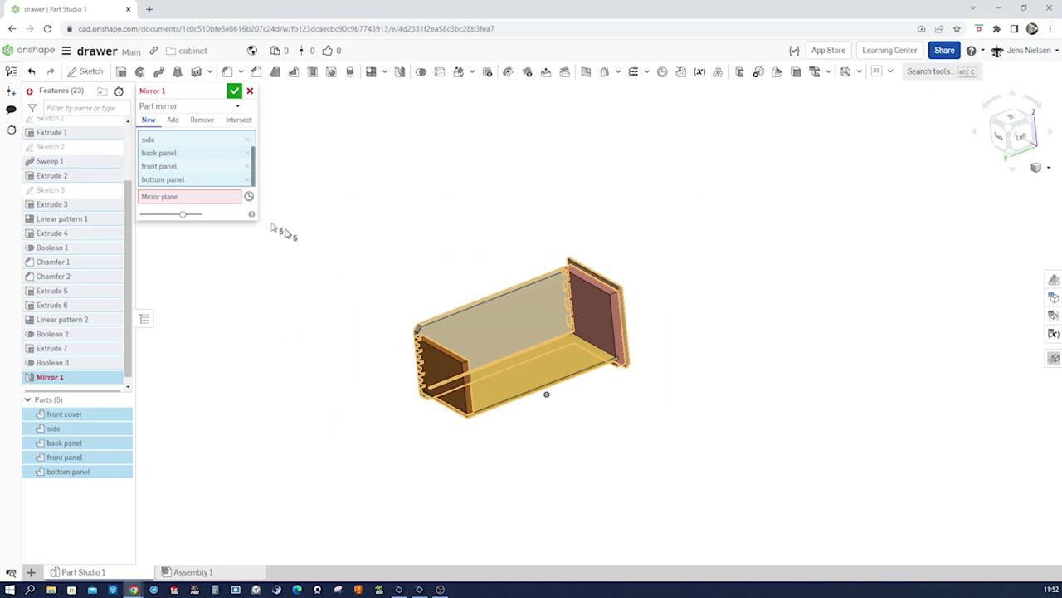
scroll(676, 317, up, 6)
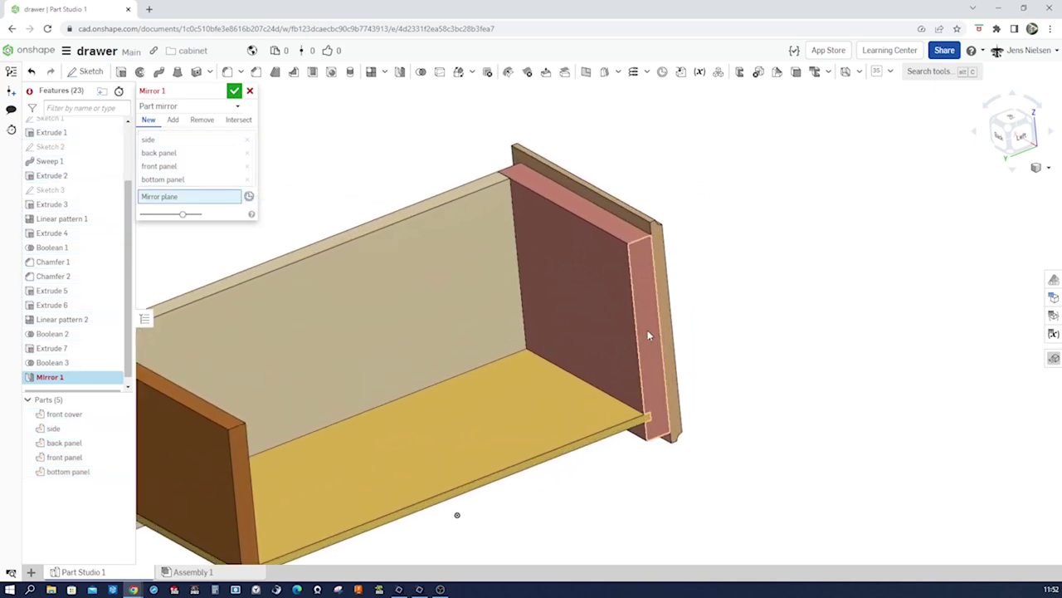
click(648, 334)
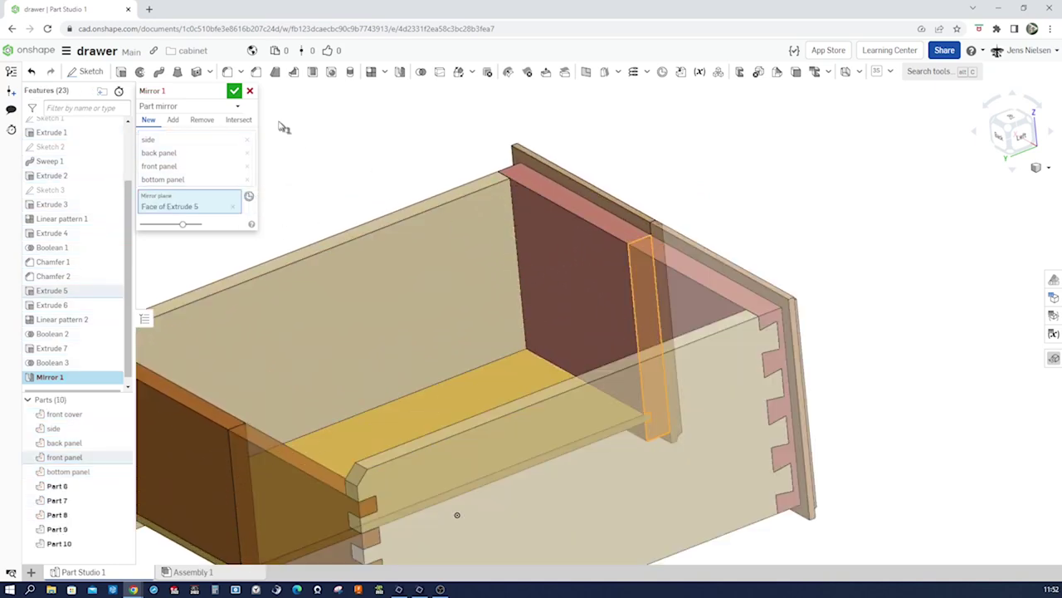
click(234, 90)
Unite the back panel with its mirrored half in a Boolean union, with Keep tools turned off.
scroll(748, 171, down, 4)
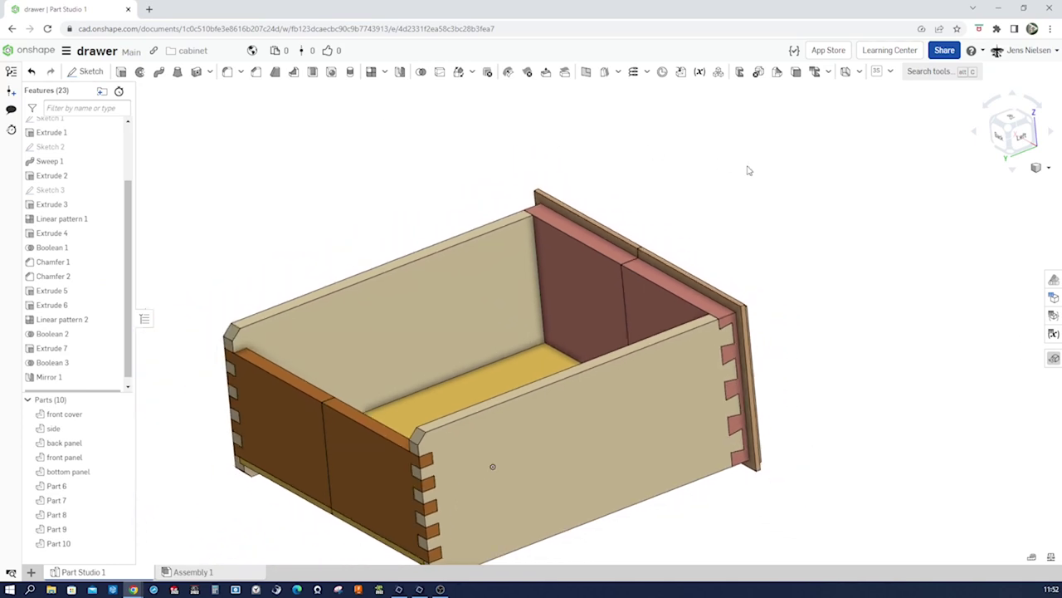
right_drag(749, 170, 643, 340)
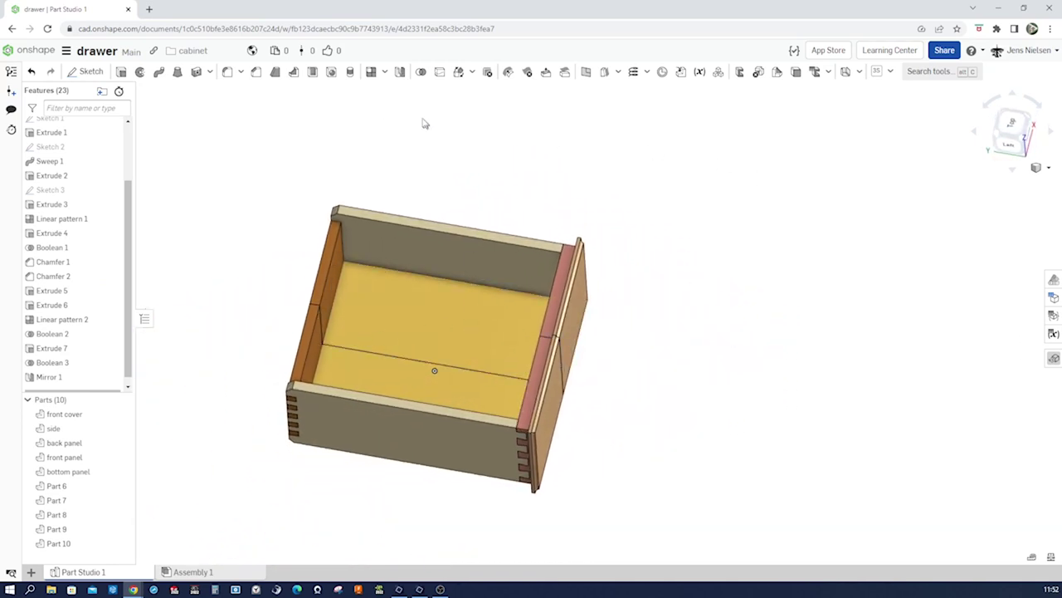
click(421, 72)
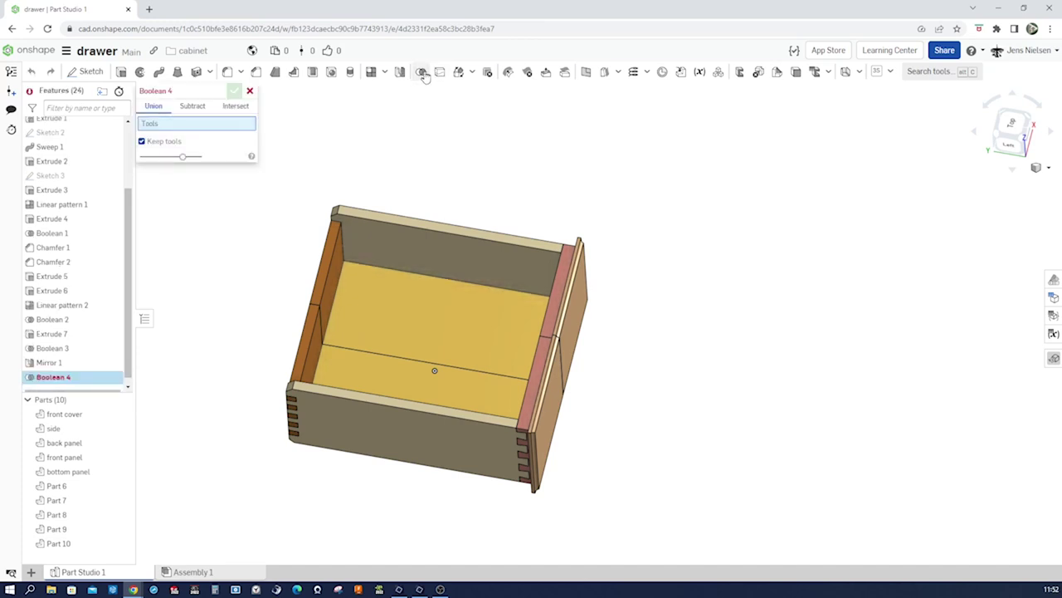
scroll(401, 149, up, 3)
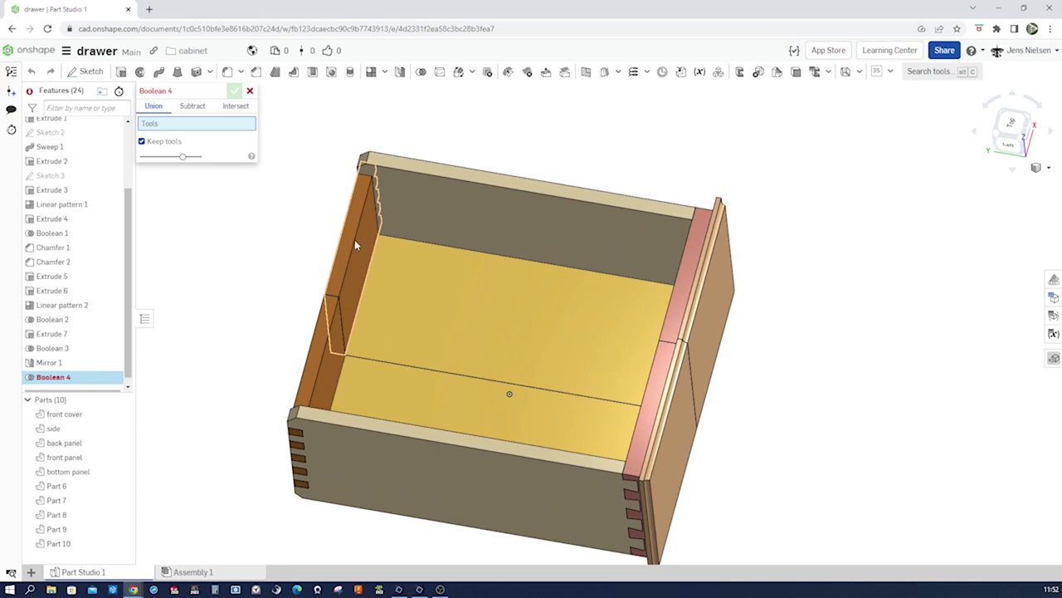
click(354, 241)
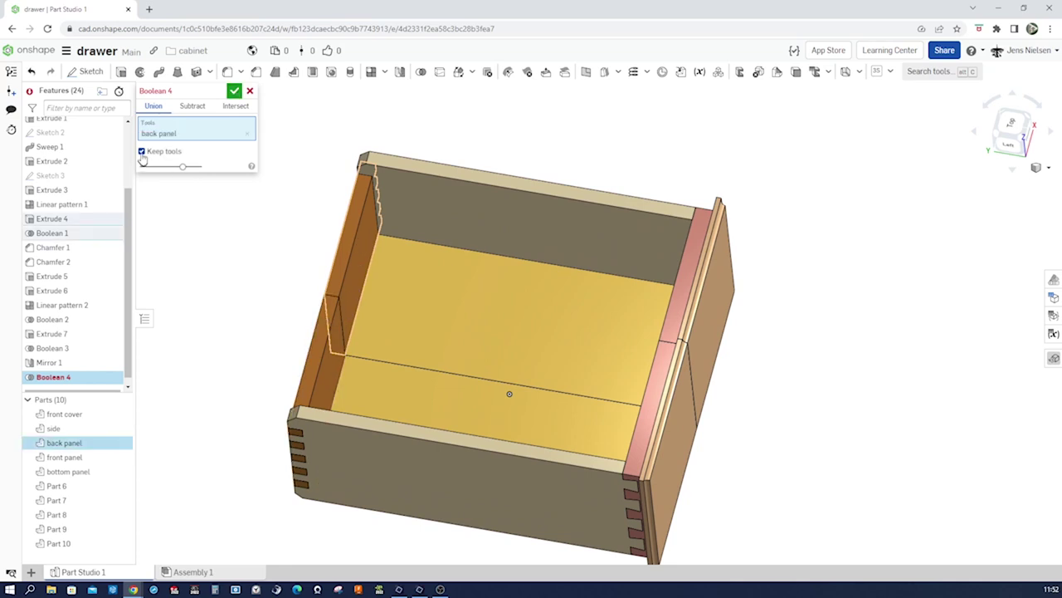
click(316, 348)
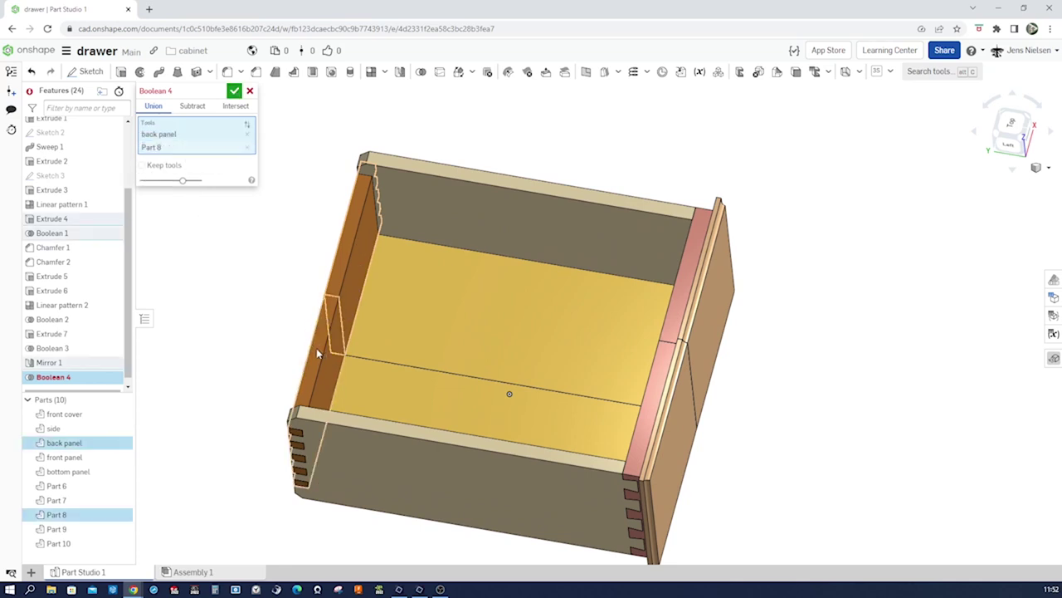
click(234, 91)
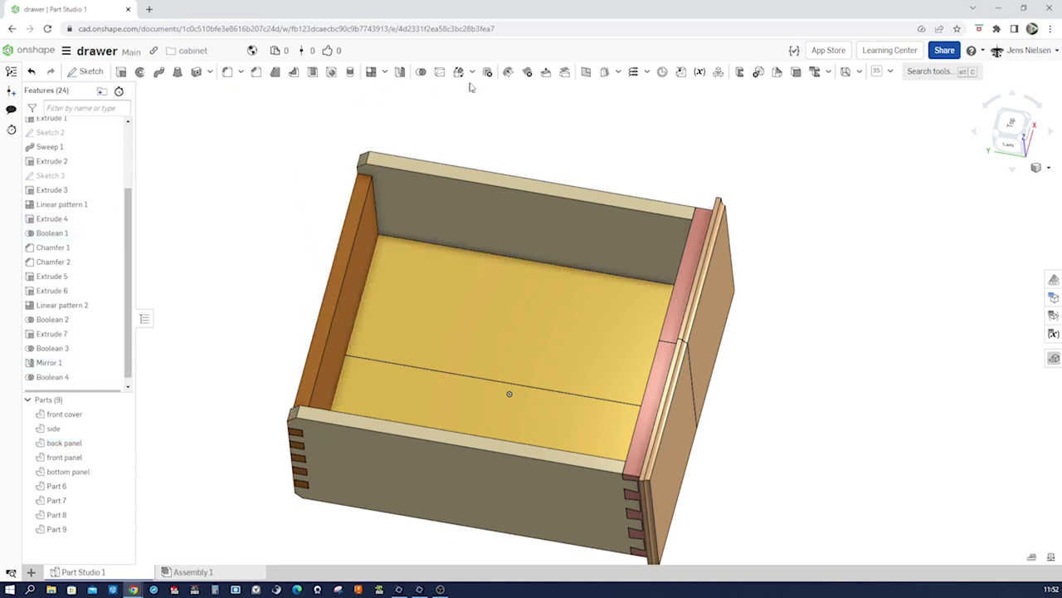
Unite the bottom panel with its mirrored half using a Boolean union.
click(421, 72)
click(422, 330)
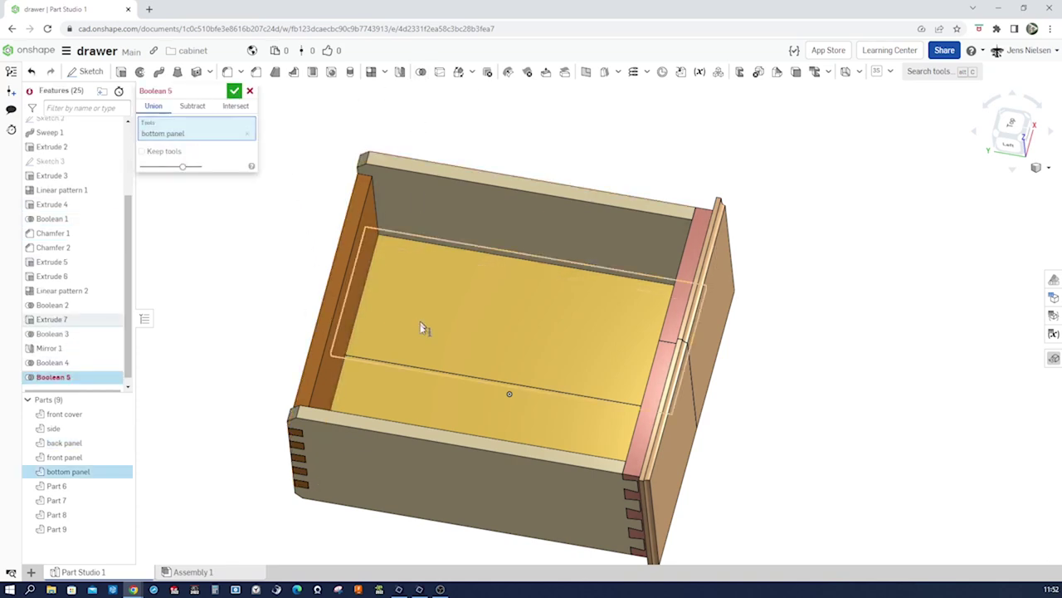
click(393, 390)
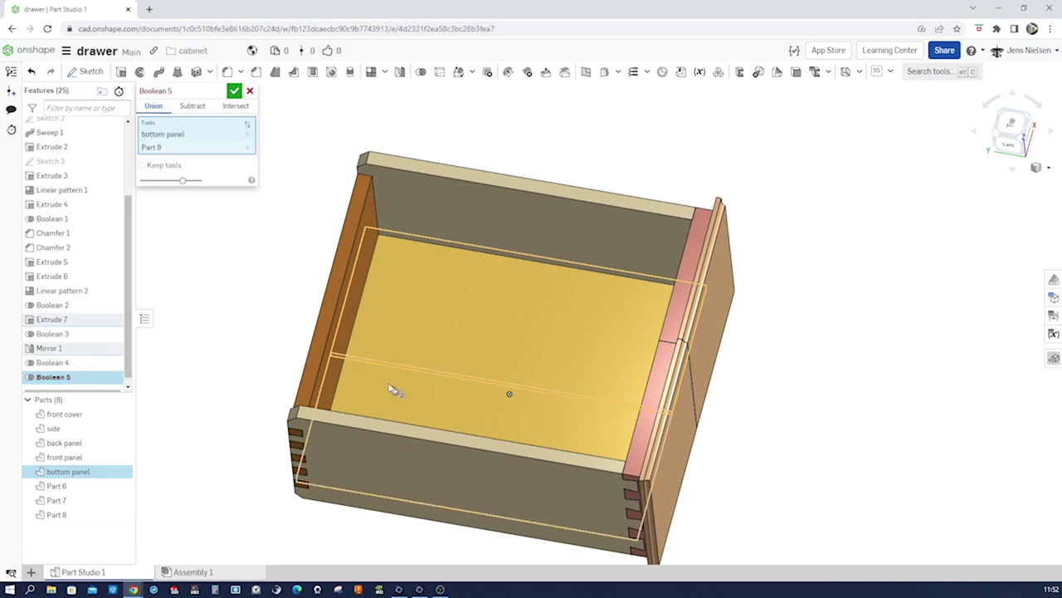
click(235, 91)
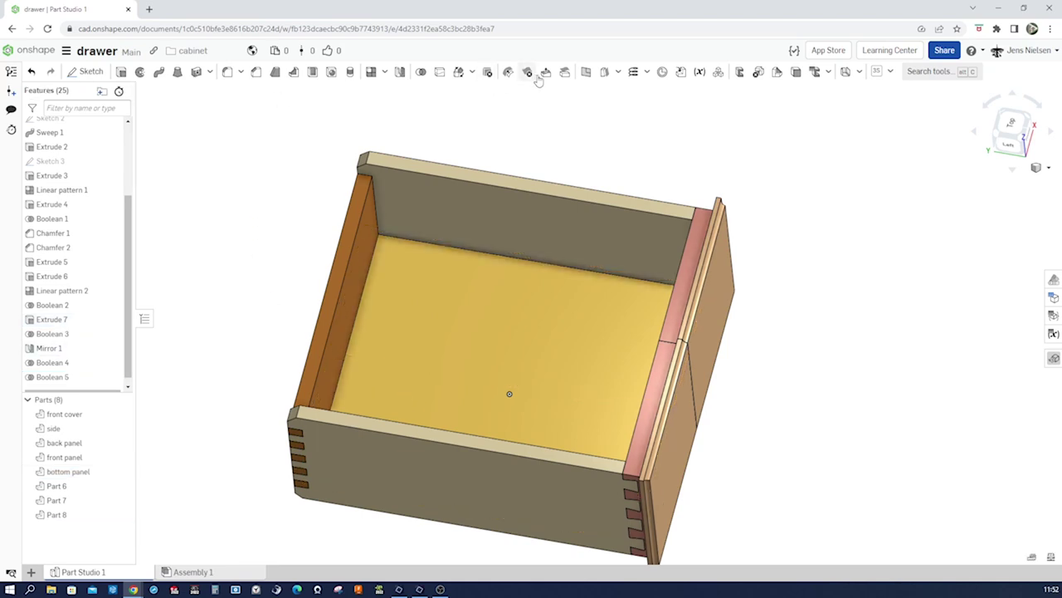
Unite the front panel with its mirrored half using a Boolean union.
click(421, 72)
scroll(620, 230, up, 5)
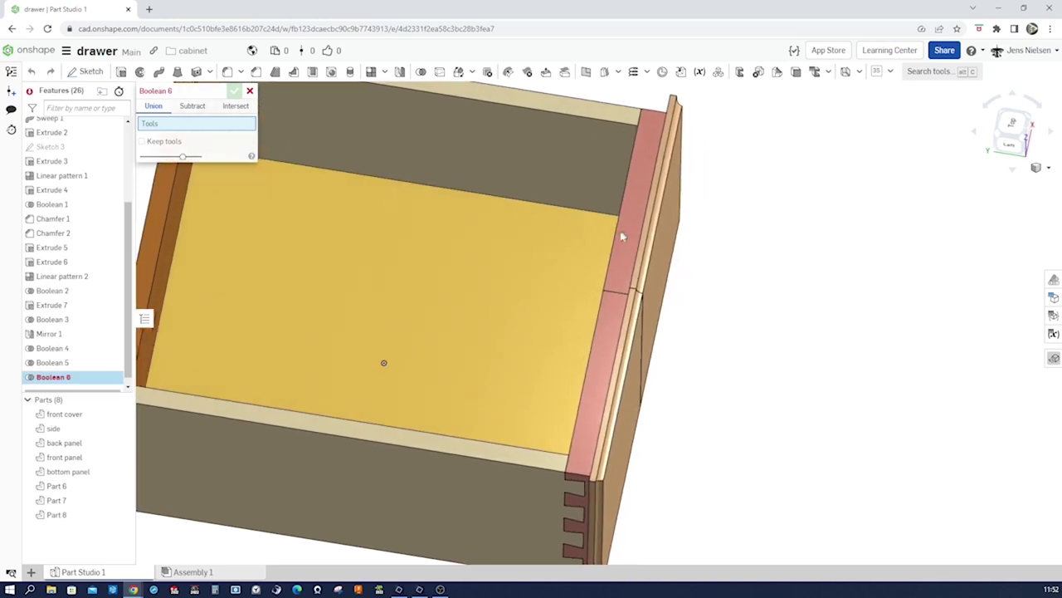
click(594, 336)
click(593, 336)
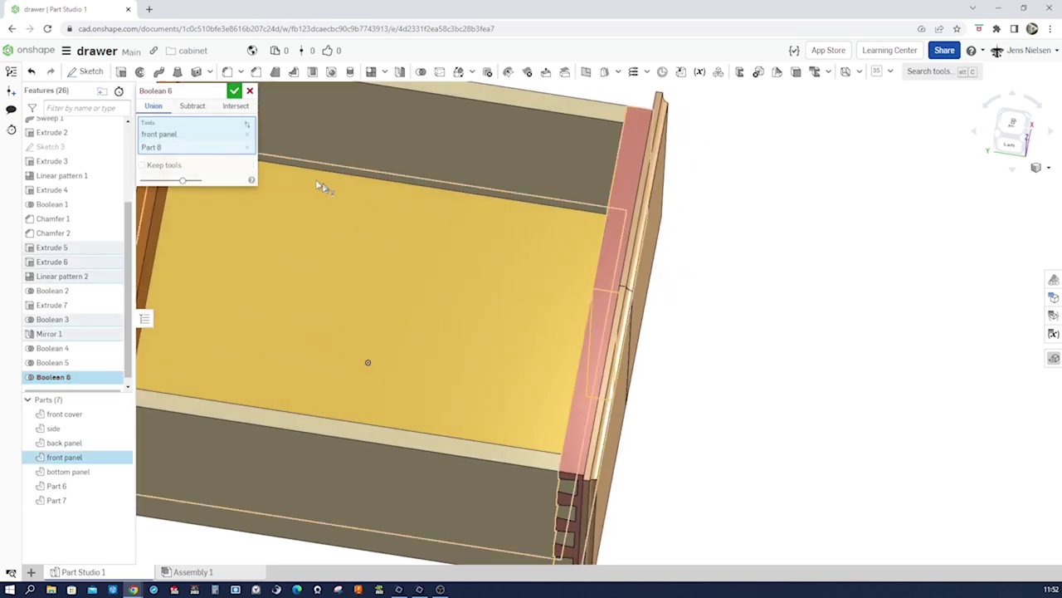
click(235, 91)
Unite the front cover with its mirrored half using a Boolean union.
scroll(233, 97, down, 2)
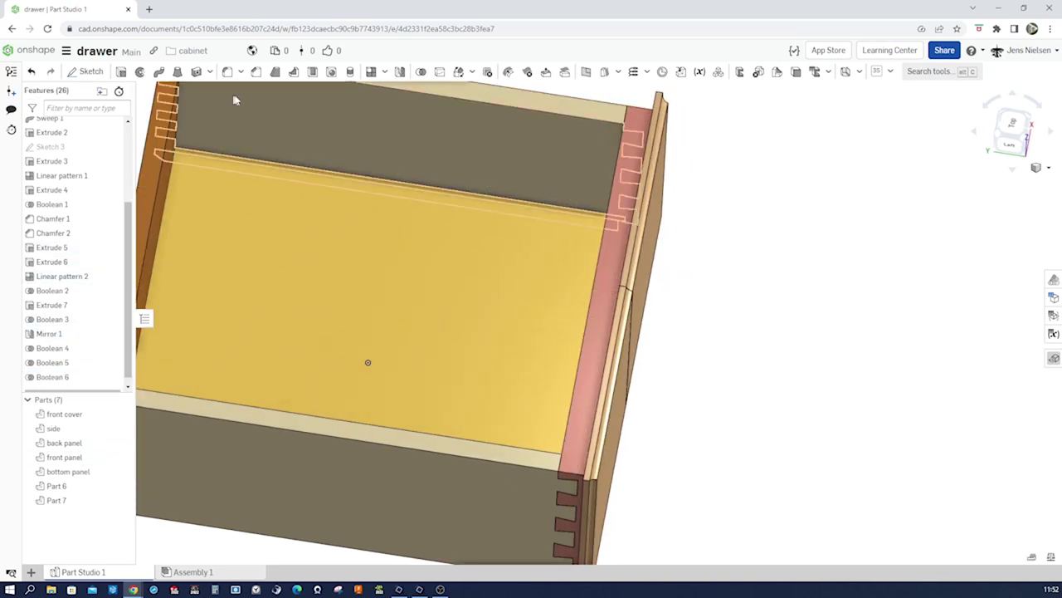
scroll(427, 90, down, 3)
click(420, 72)
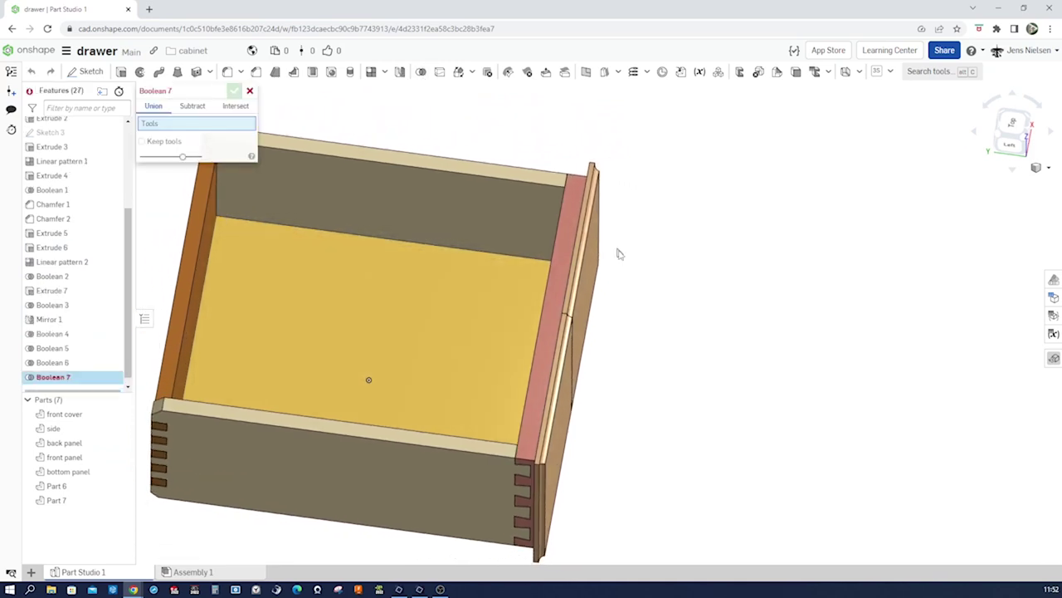
right_drag(617, 249, 552, 285)
click(536, 275)
click(492, 370)
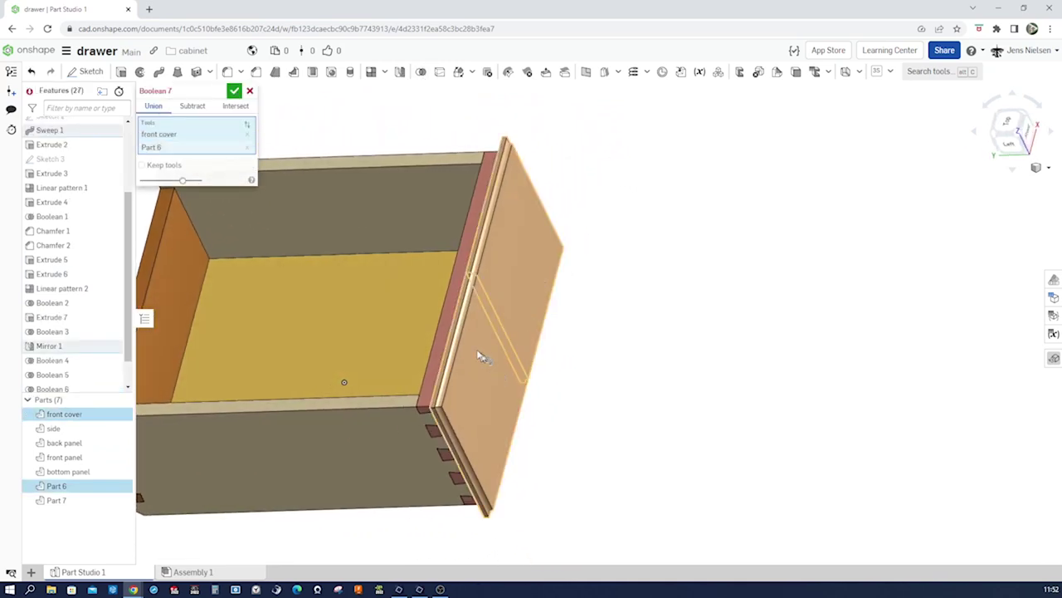
click(235, 92)
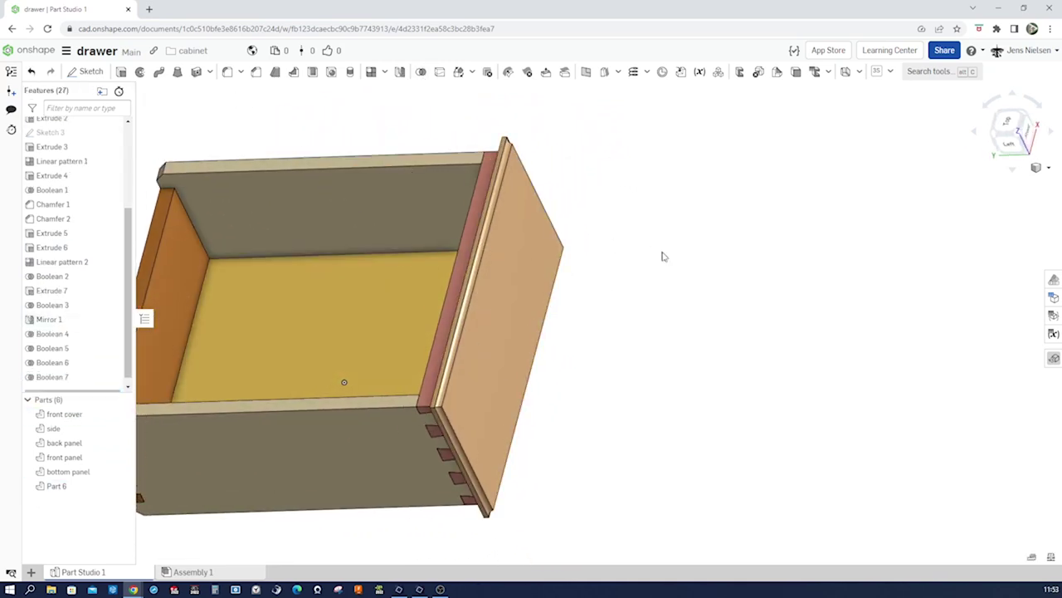
Start a new sketch on the Right plane and view it face-on.
scroll(675, 258, down, 2)
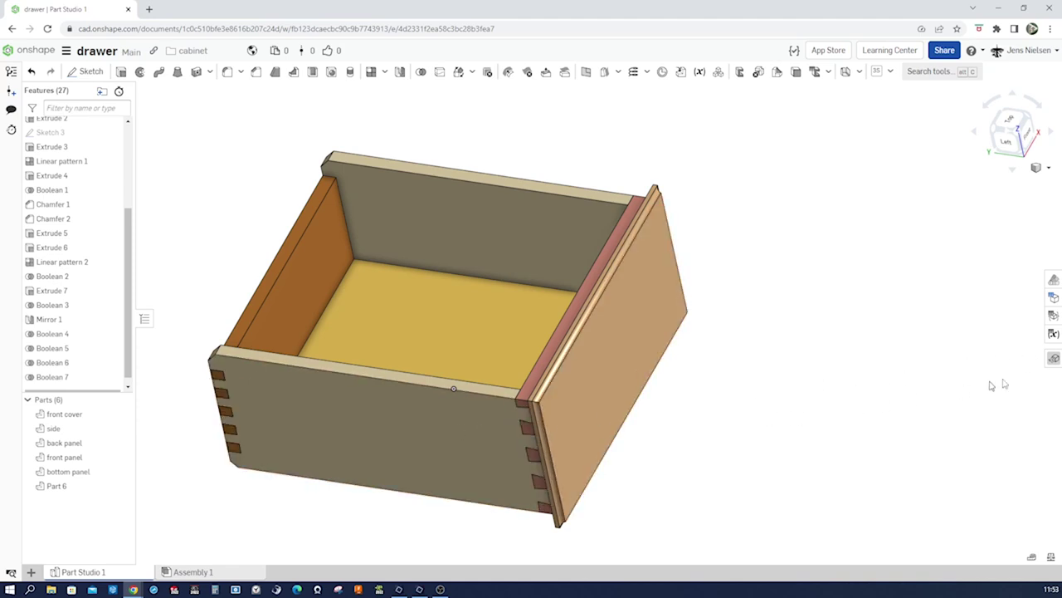
scroll(83, 208, up, 5)
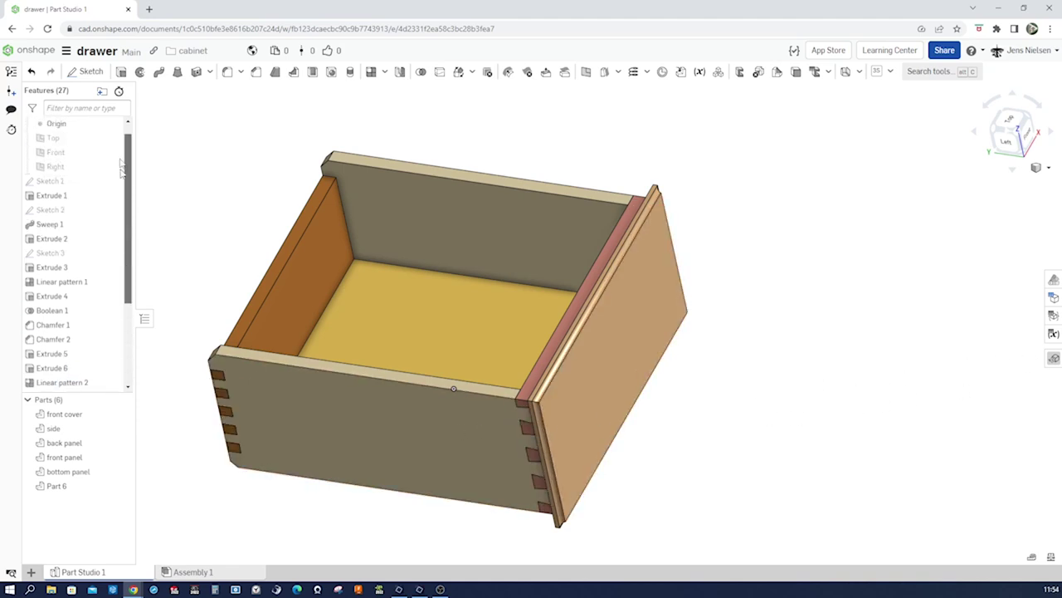
click(83, 181)
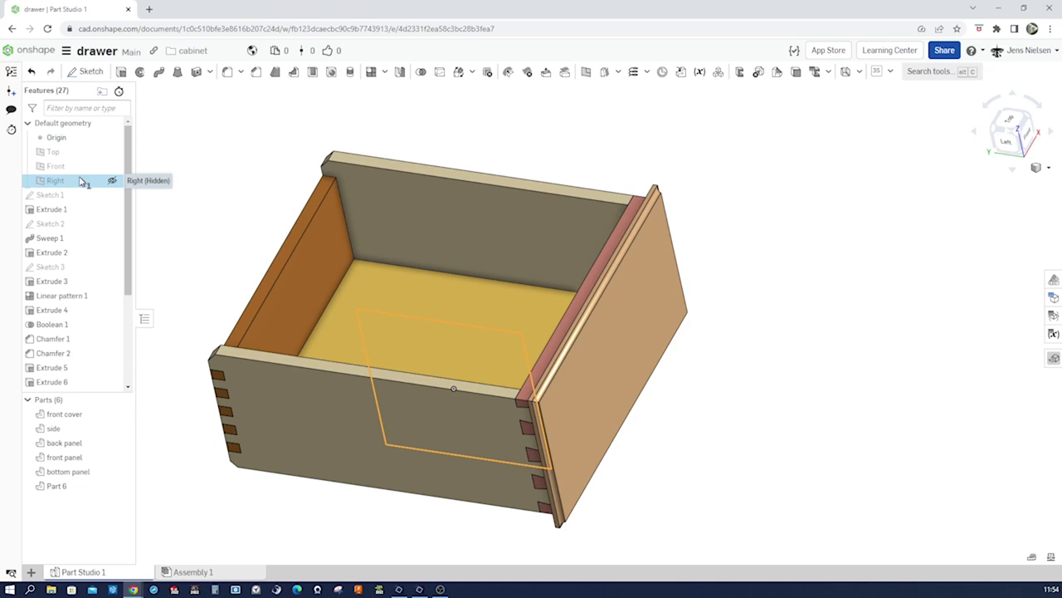
key(s)
click(93, 172)
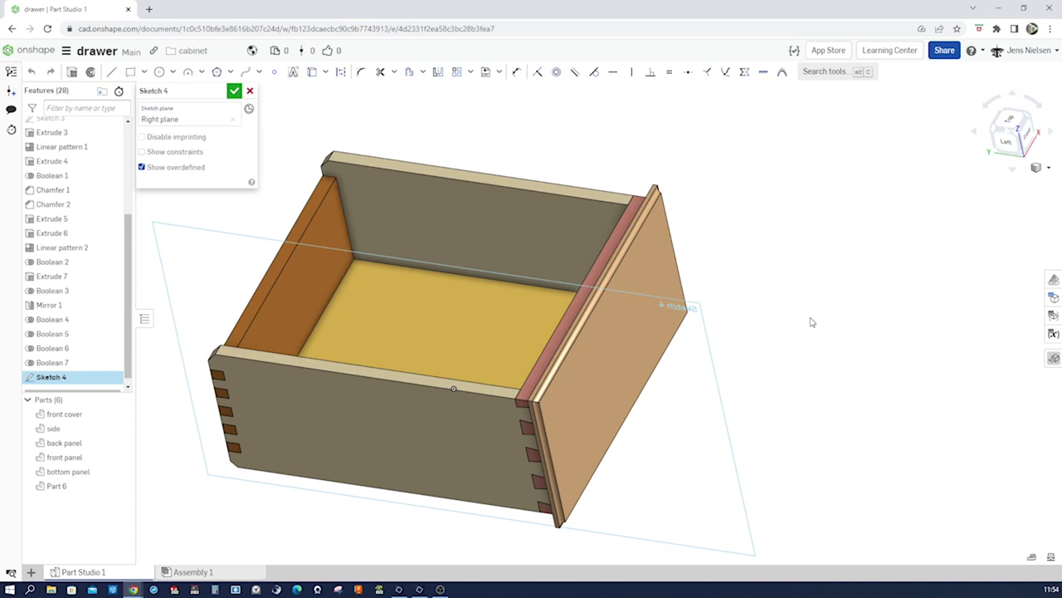
key(n)
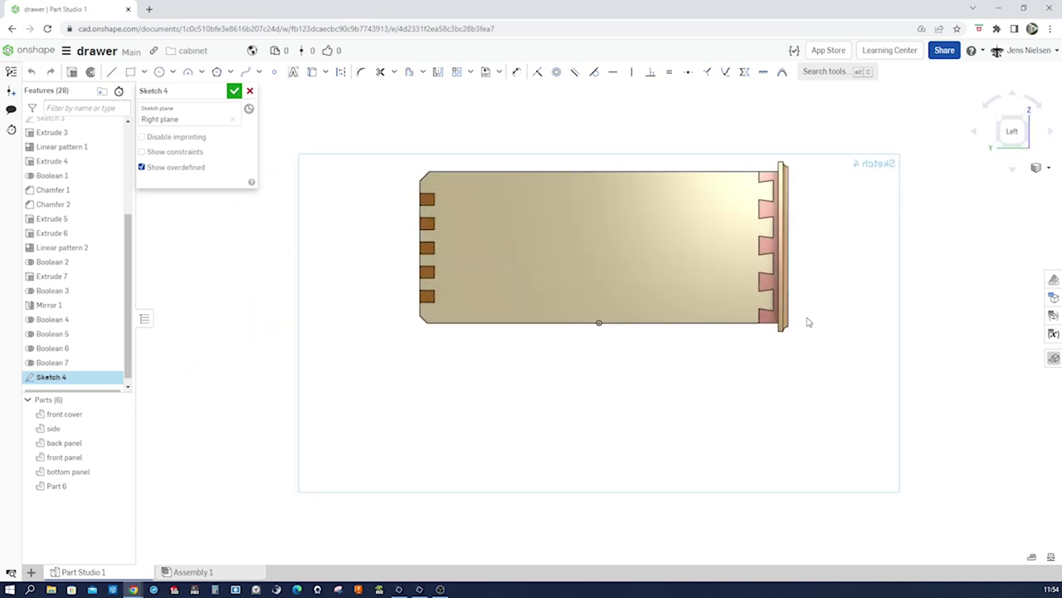
Cut the display with a section view through the Right plane to expose the drawer's interior profile.
click(1049, 171)
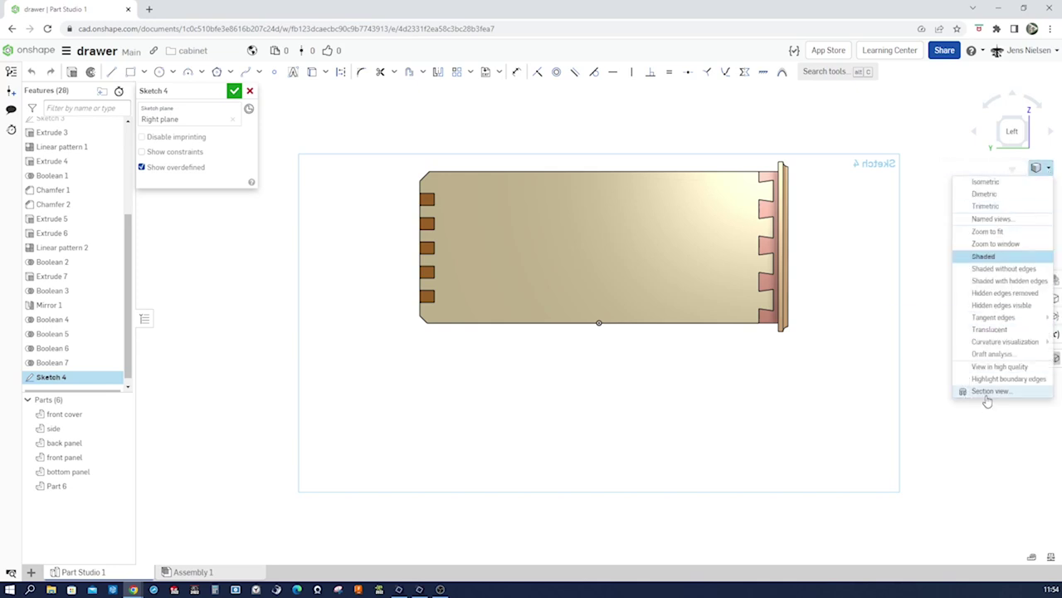
click(989, 391)
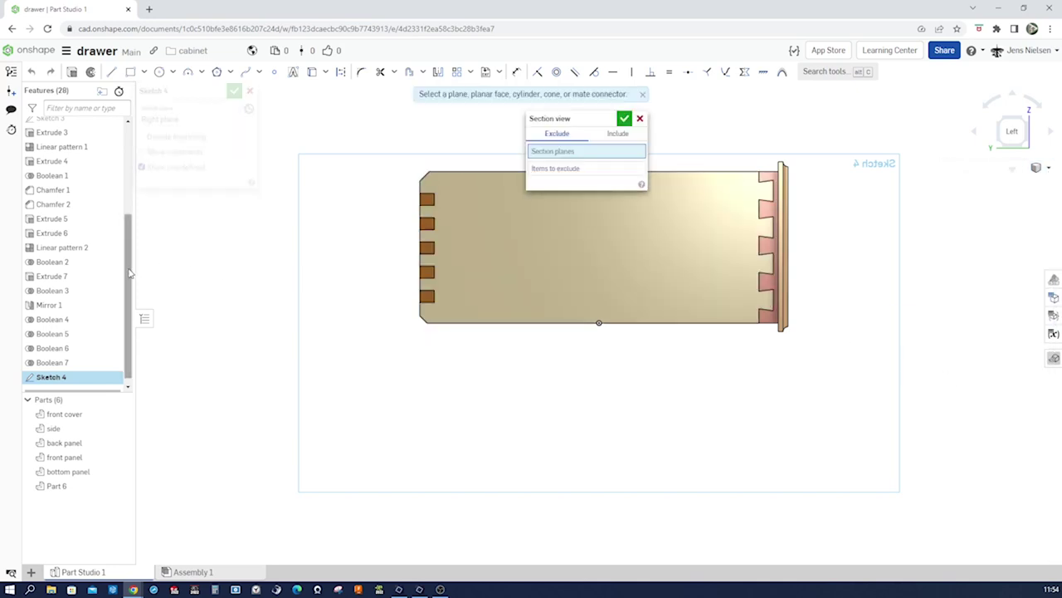
scroll(129, 272, up, 4)
click(71, 182)
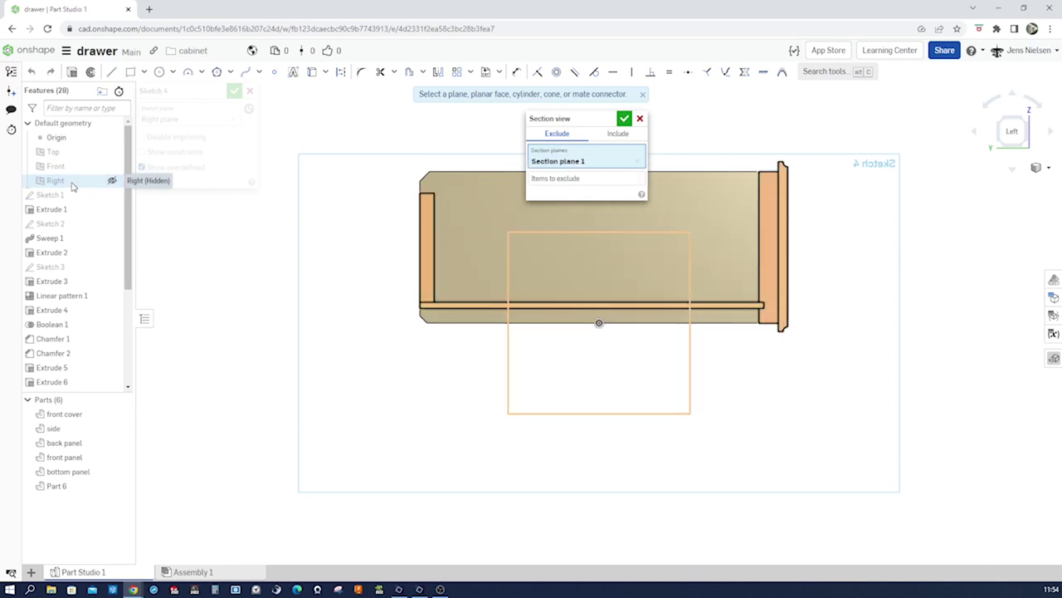
click(625, 119)
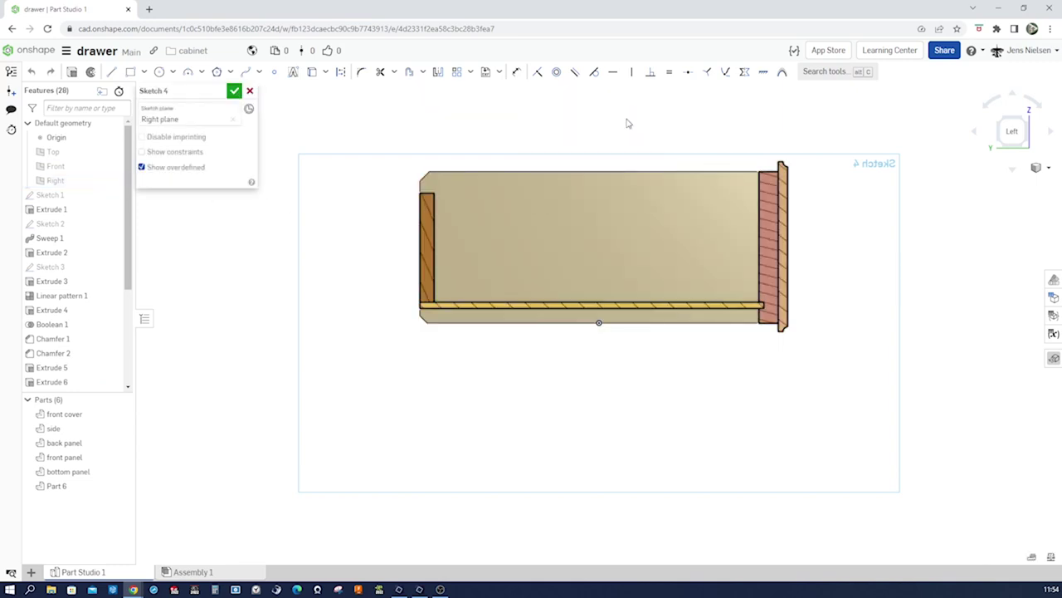
scroll(833, 263, up, 2)
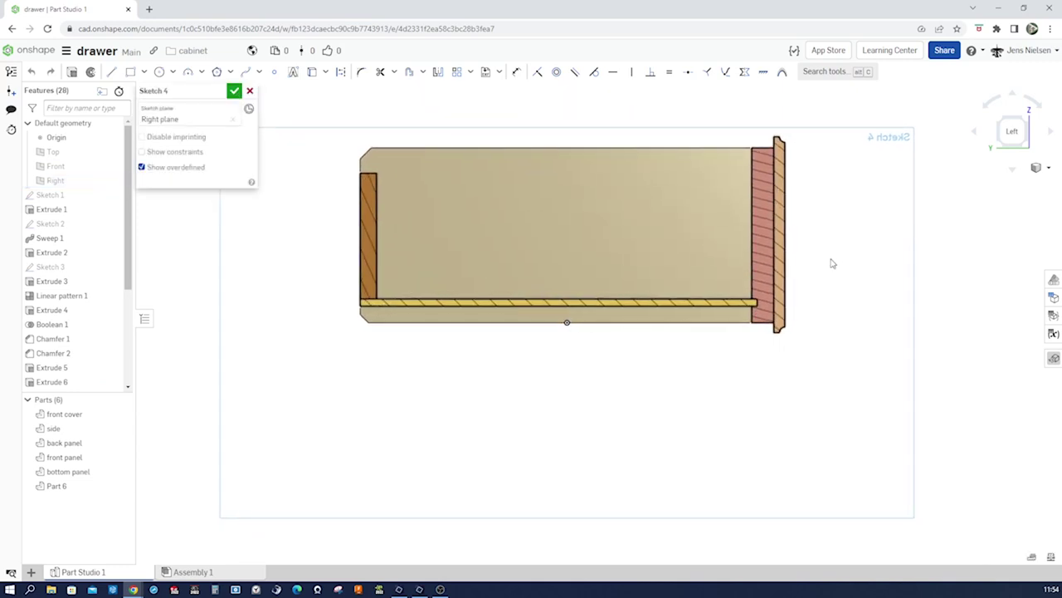
scroll(833, 263, up, 4)
scroll(831, 267, down, 2)
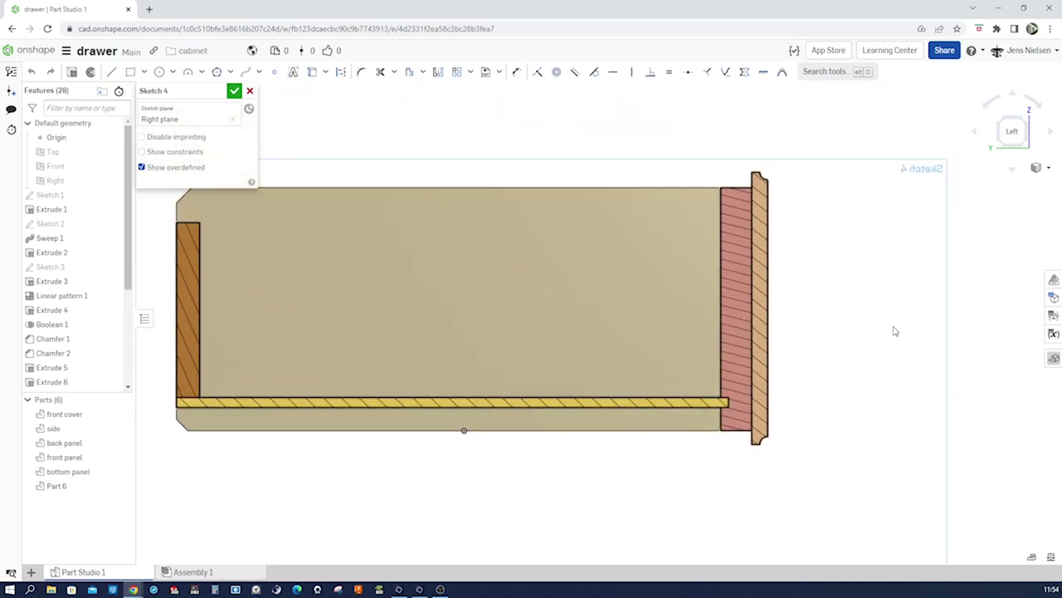
Sketch the profile's horizontal base line, its vertical outer end, a short top edge and the first rectangular notch, in front of the front cover.
scroll(894, 331, up, 4)
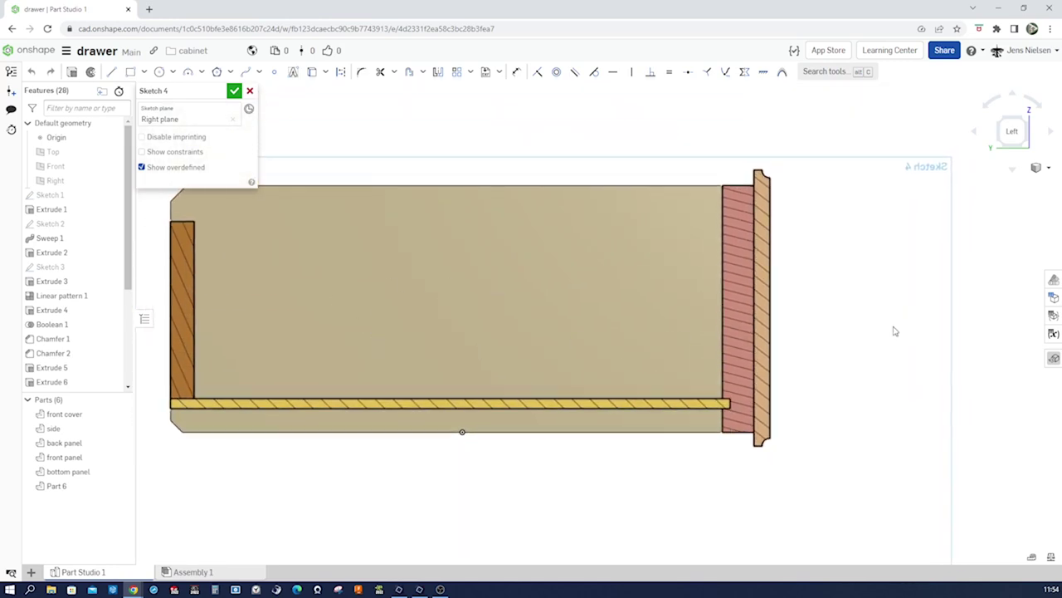
scroll(831, 340, up, 2)
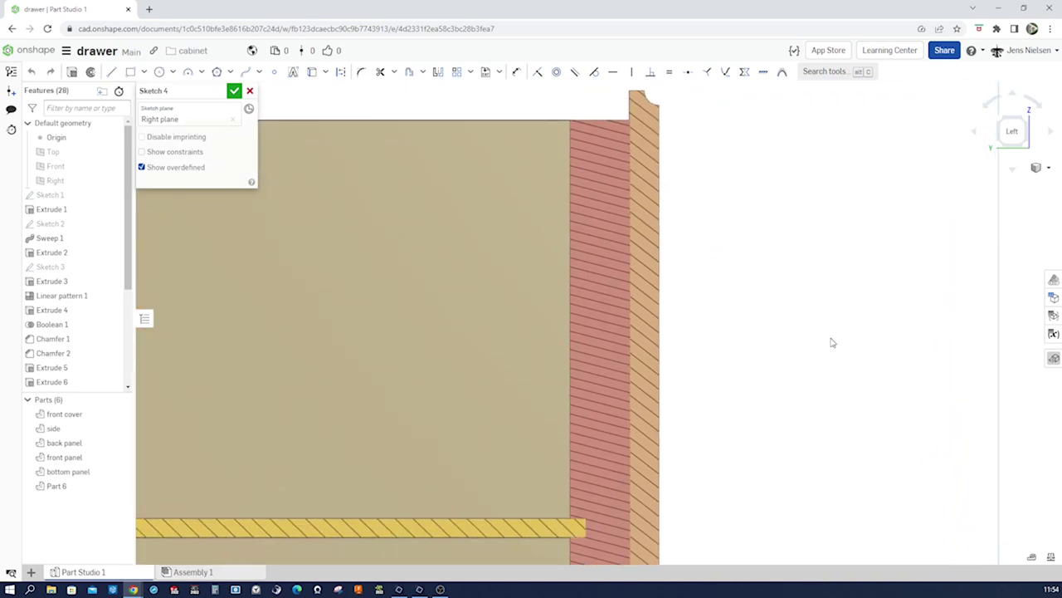
key(l)
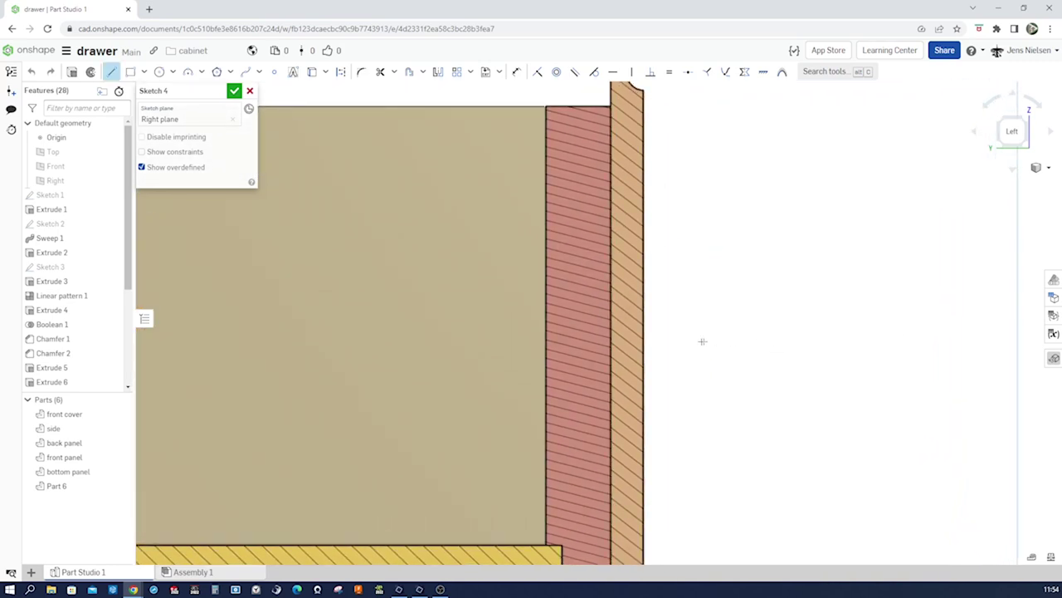
click(662, 340)
click(778, 340)
click(779, 278)
click(759, 292)
click(745, 292)
click(745, 278)
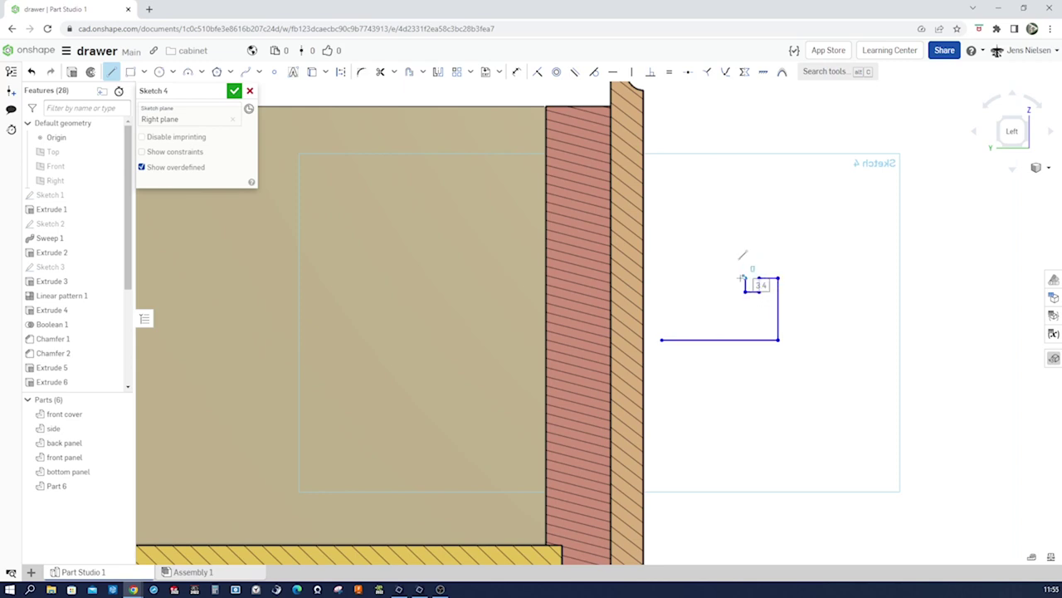
click(744, 278)
Continue the outline with a second rectangular notch, a longer top edge and a step down to a short horizontal line.
click(728, 278)
click(729, 291)
click(727, 290)
click(717, 291)
click(717, 278)
click(684, 278)
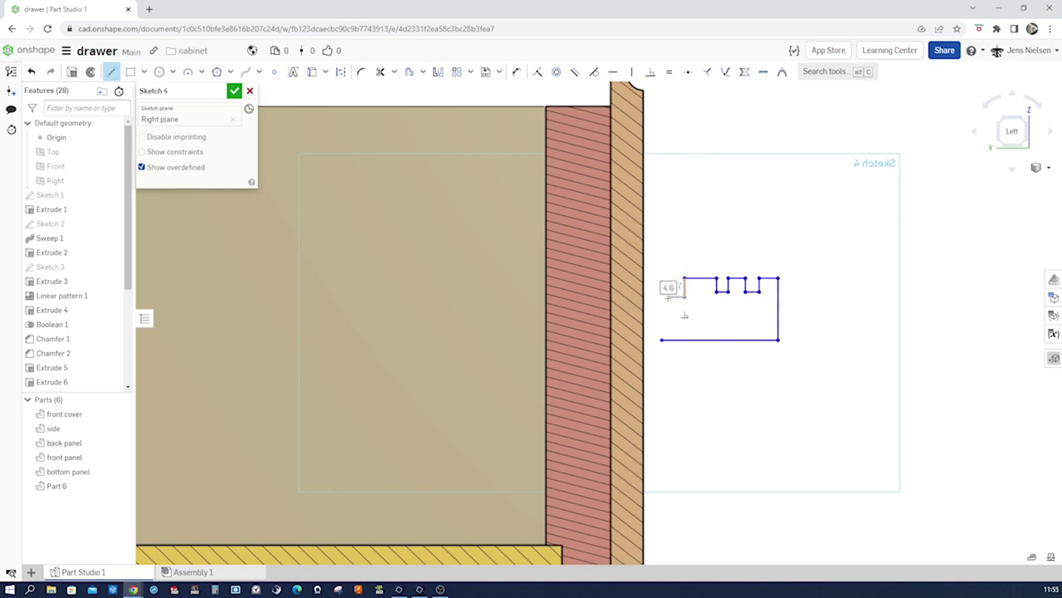
click(684, 296)
scroll(664, 303, up, 5)
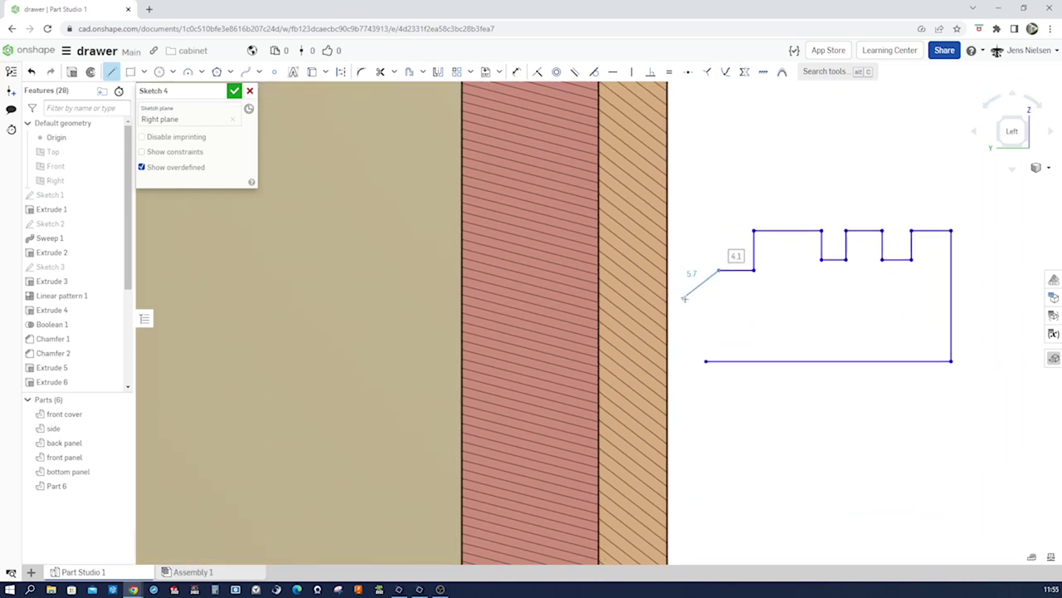
click(697, 279)
Extend the outline with a tangent arc, a horizontal line about 2 mm long and a vertical line down towards the base.
key(t)
click(693, 267)
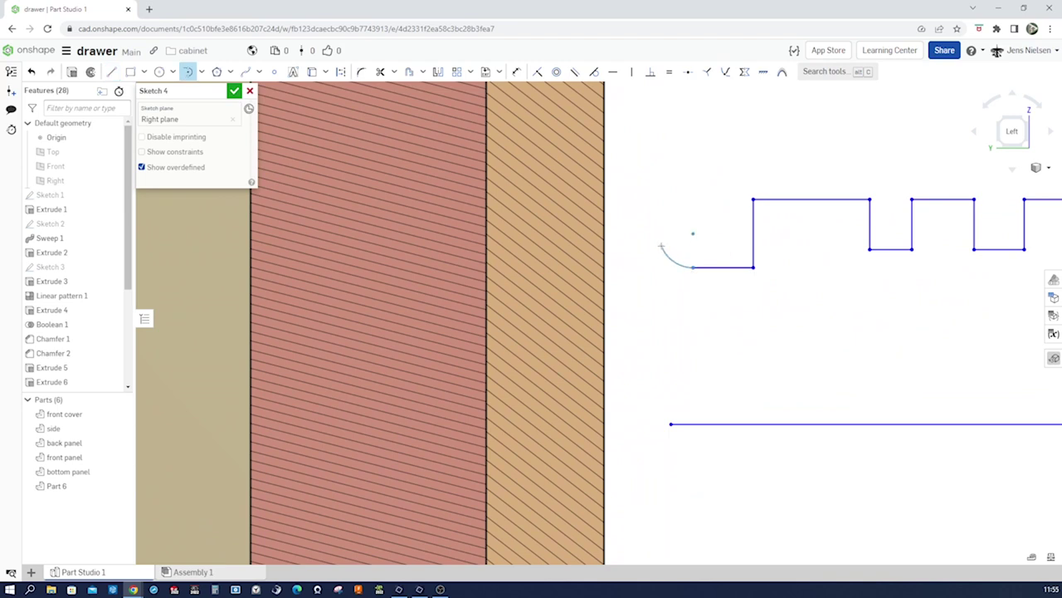
click(662, 246)
key(l)
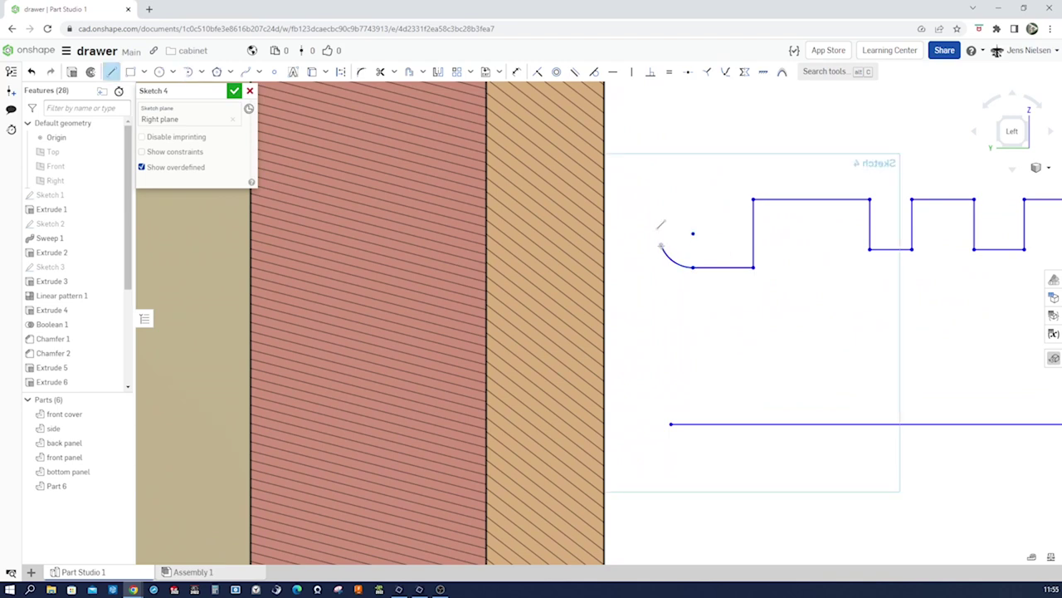
click(662, 246)
click(633, 246)
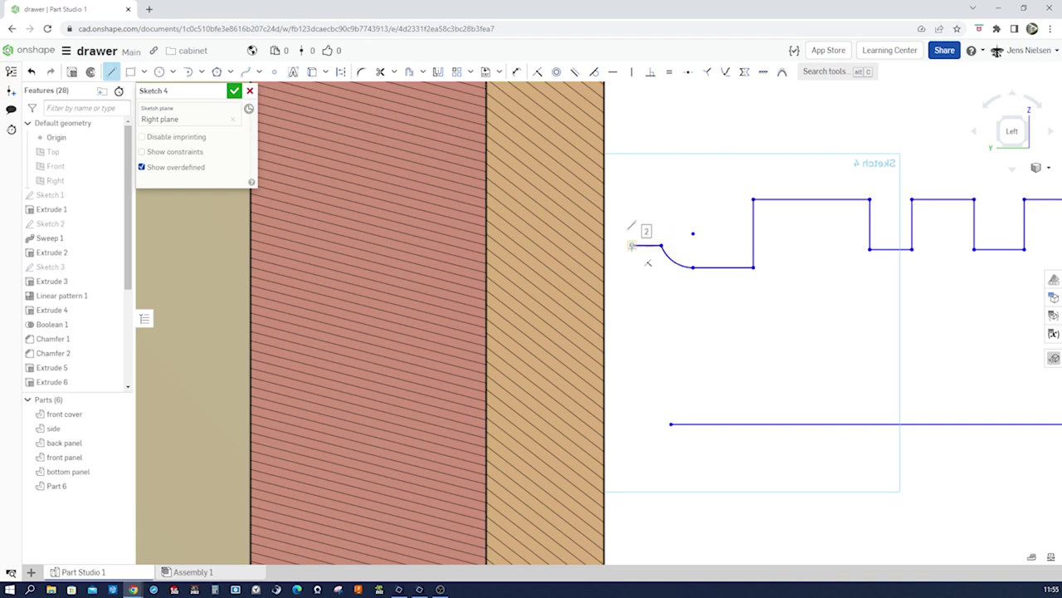
click(632, 393)
key(Escape)
Close the outline by making its two open endpoints coincident, and reshape the arc end so the profile is about 31 mm wide.
key(i)
click(671, 424)
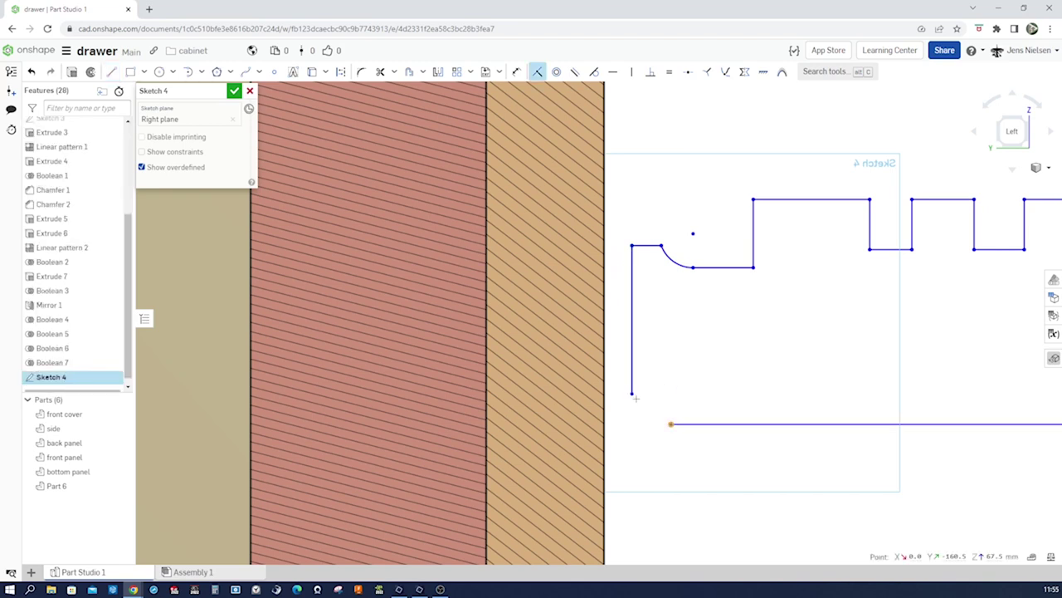
click(632, 393)
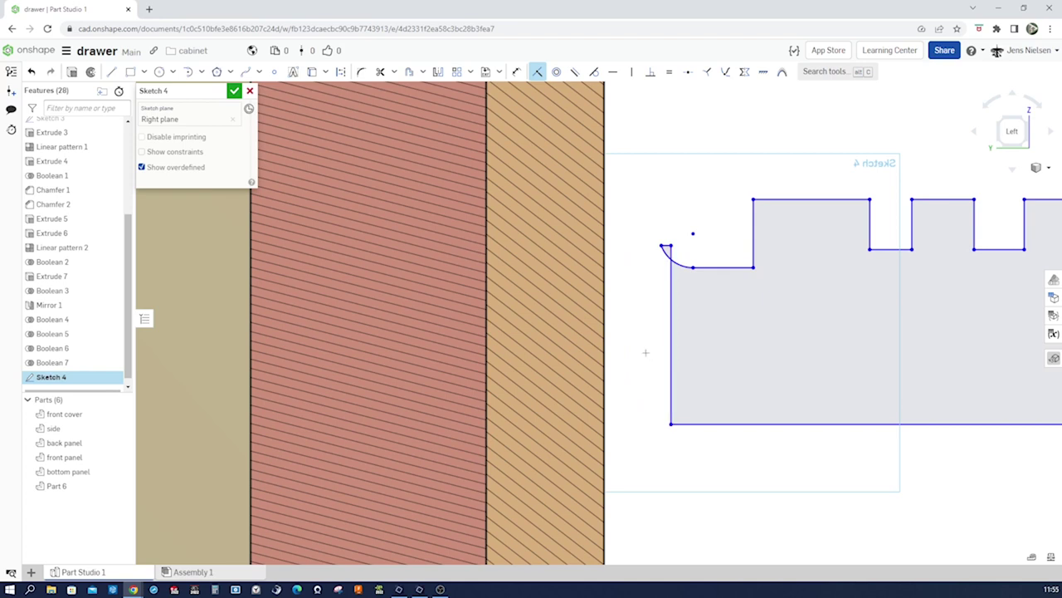
mouse_move(662, 246)
mouse_down()
mouse_move(632, 238)
mouse_move(631, 218)
mouse_up()
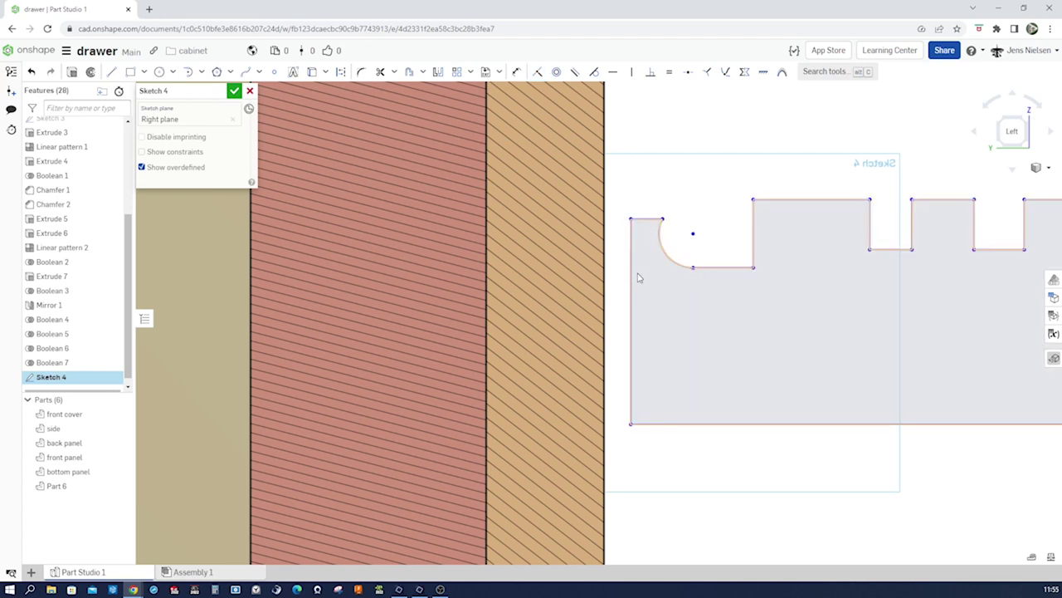
Align the profile's top corners and the arc's centre on one level with horizontal constraints.
key(h)
click(631, 219)
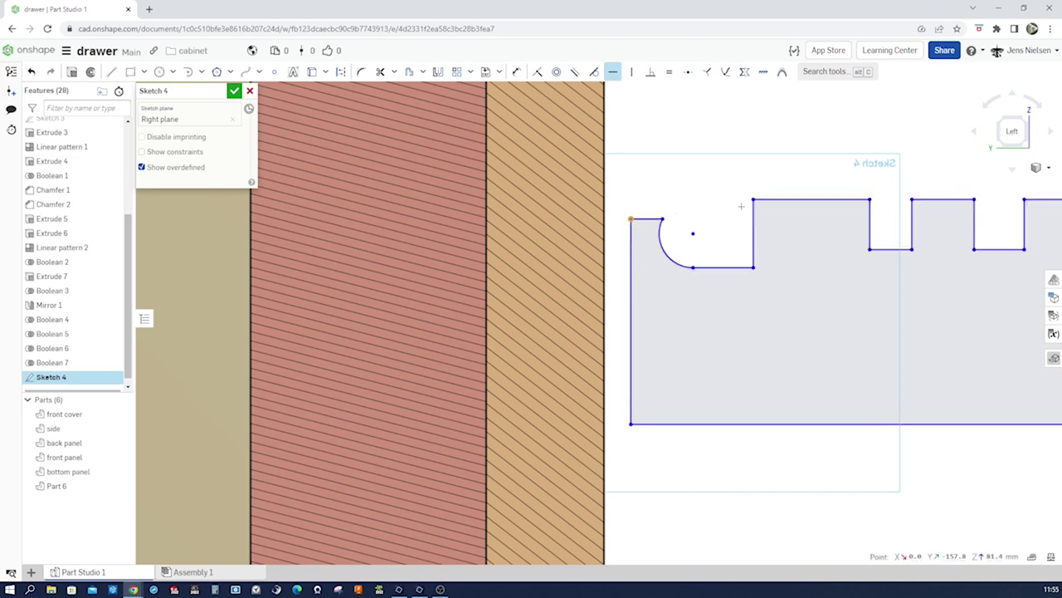
click(752, 199)
click(870, 200)
click(975, 200)
click(975, 199)
click(1024, 199)
scroll(987, 235, down, 2)
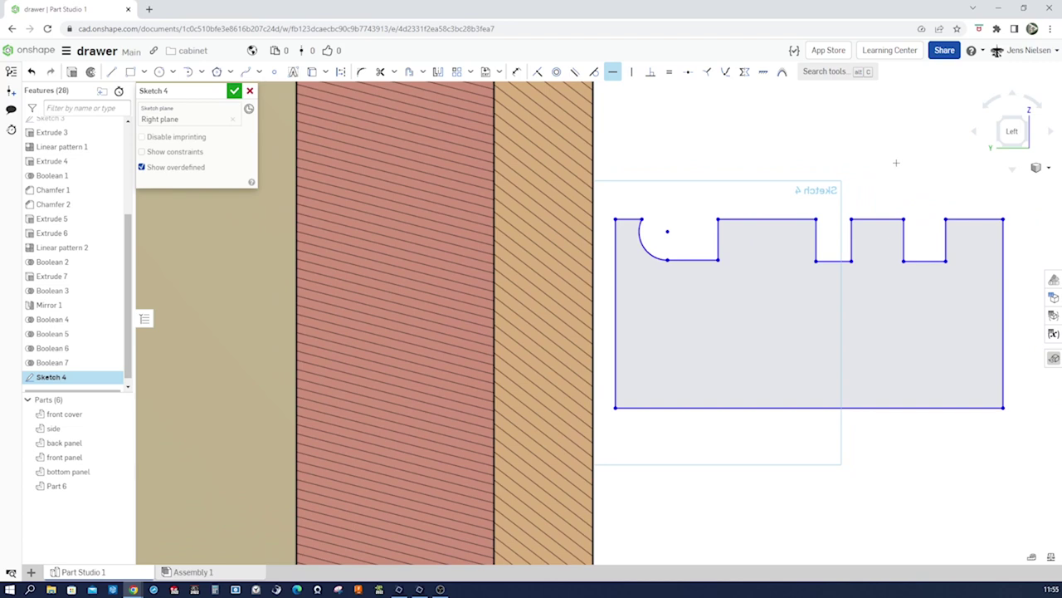
click(667, 231)
click(717, 218)
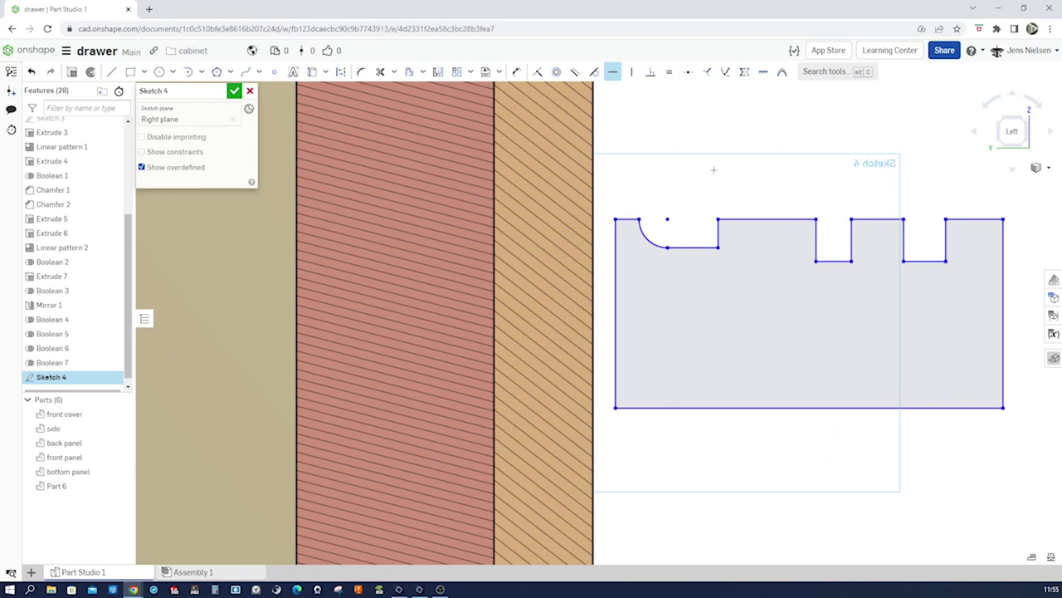
Dimension the profile 24 mm wide and 6 mm high.
key(d)
click(737, 407)
click(737, 438)
text(24)
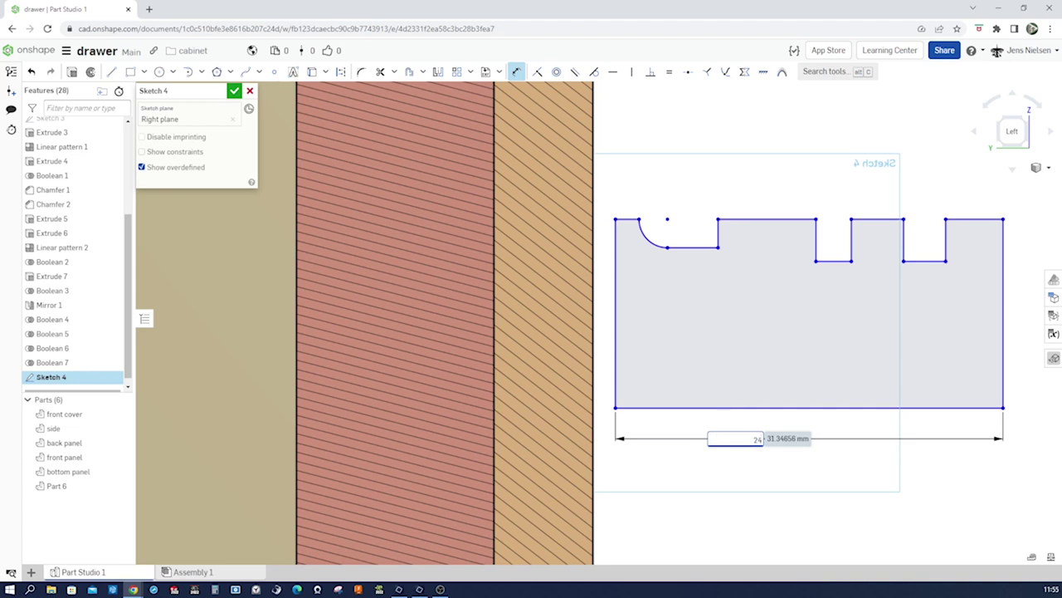
key(Return)
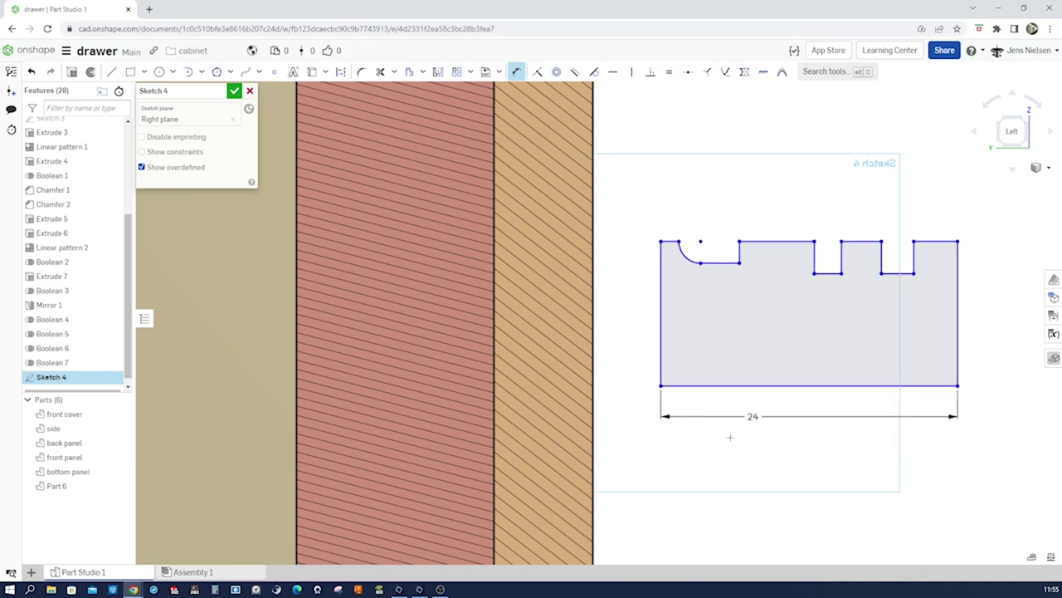
scroll(739, 438, down, 1)
click(859, 359)
click(880, 358)
text(6)
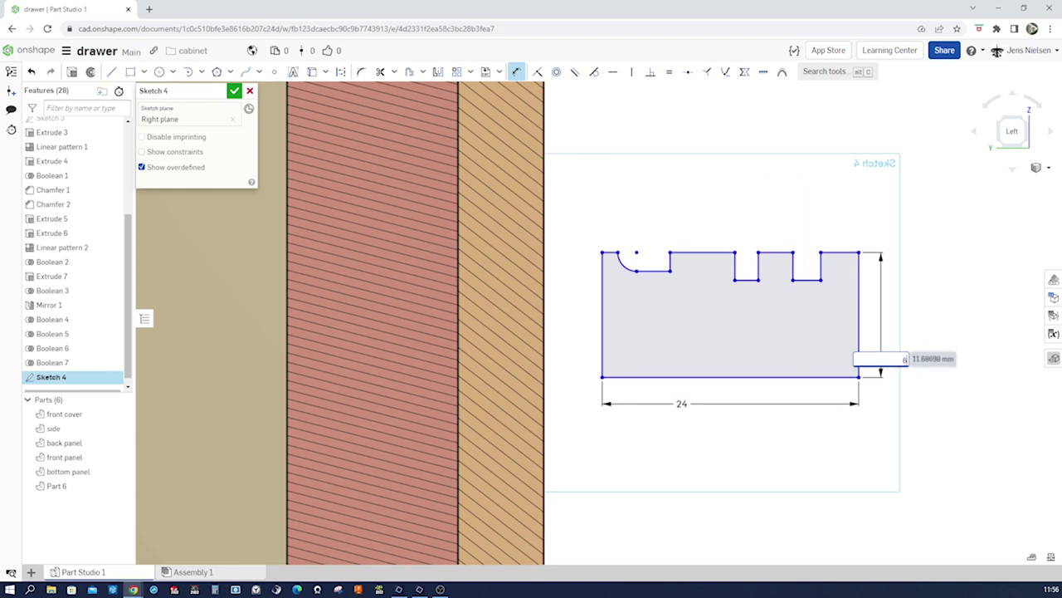
key(Return)
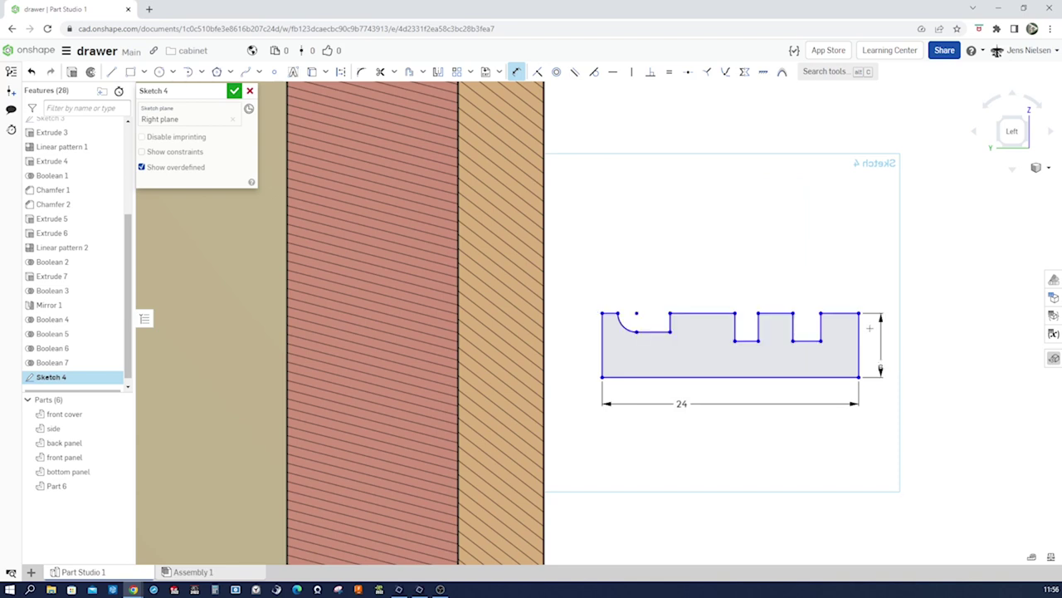
Set the width of the top edge at the profile's outer end to 3 mm.
scroll(801, 317, up, 3)
click(873, 311)
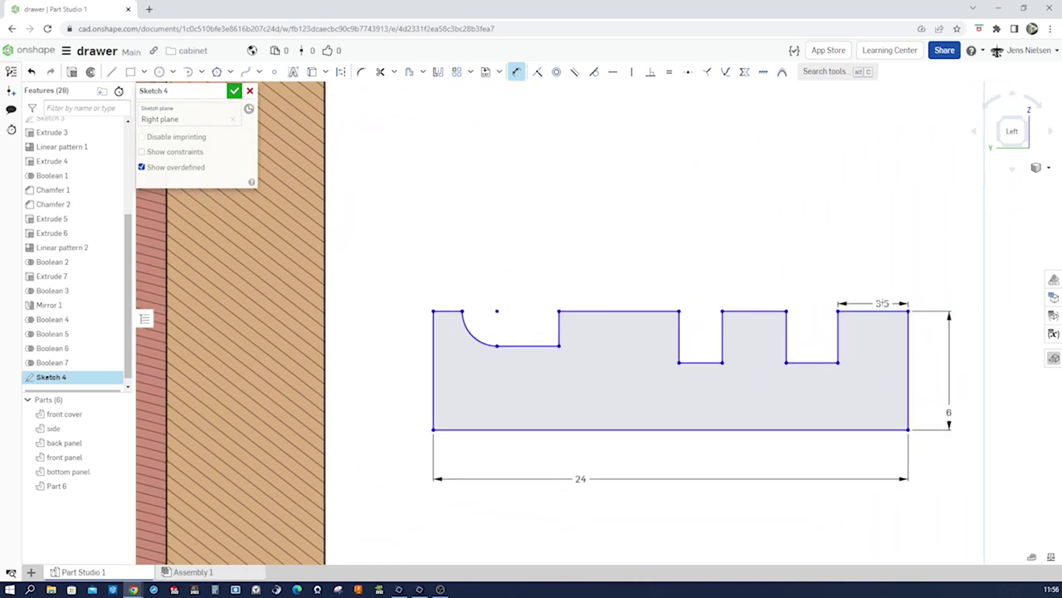
click(882, 300)
text(3)
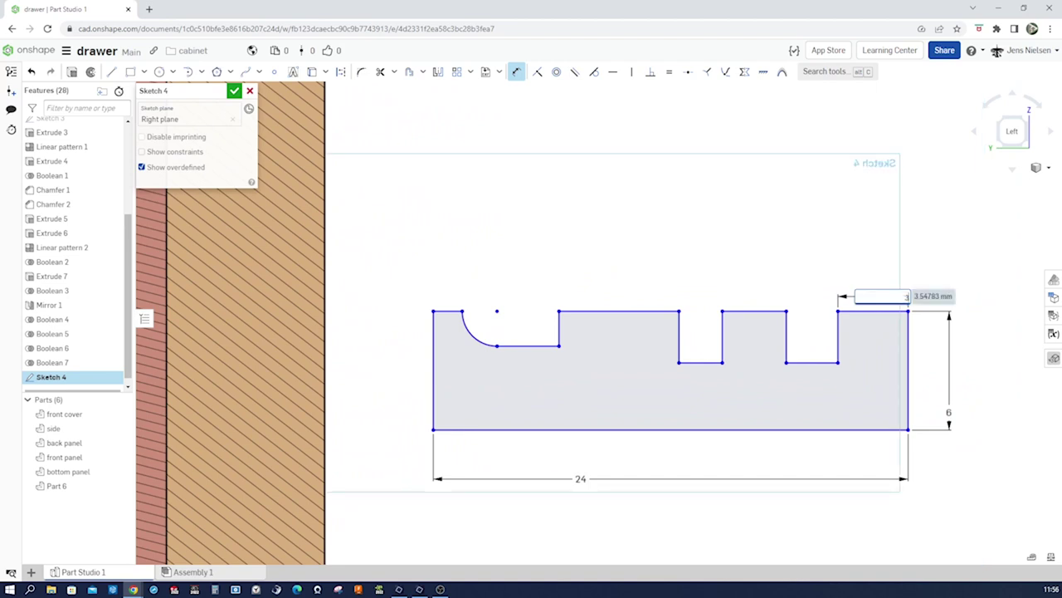
key(Return)
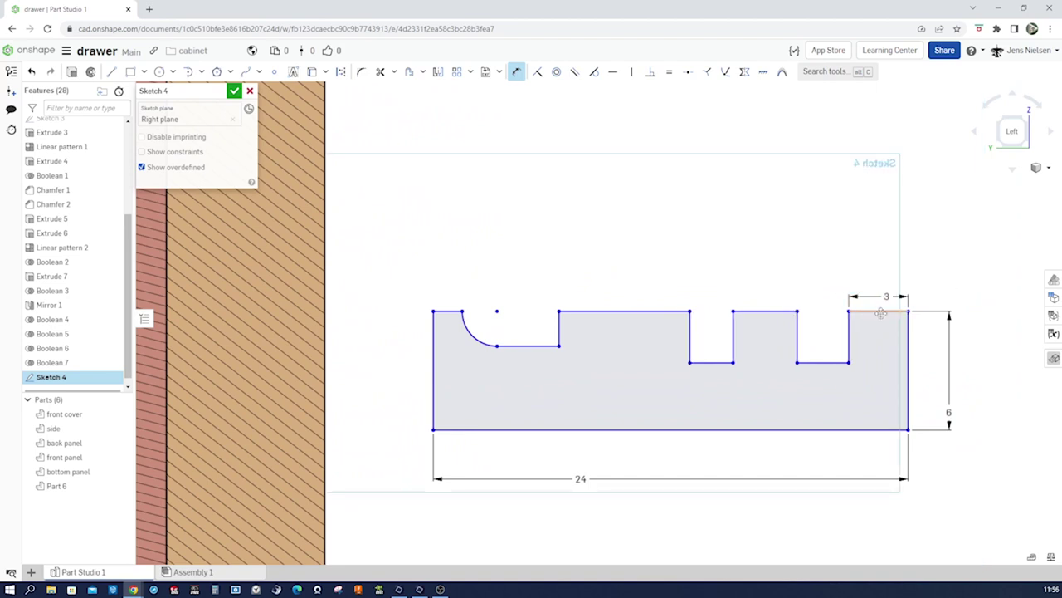
Dimension the notch nearest the outer end 2 mm deep and 2 mm wide.
click(849, 340)
click(866, 342)
text(2)
key(Return)
click(834, 349)
click(830, 358)
text(2)
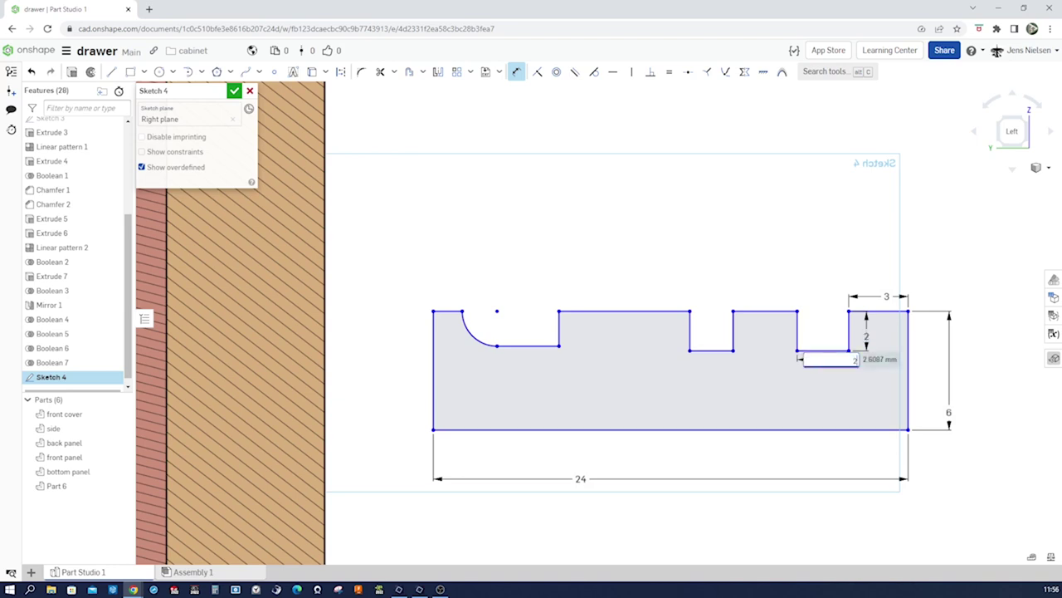
key(Return)
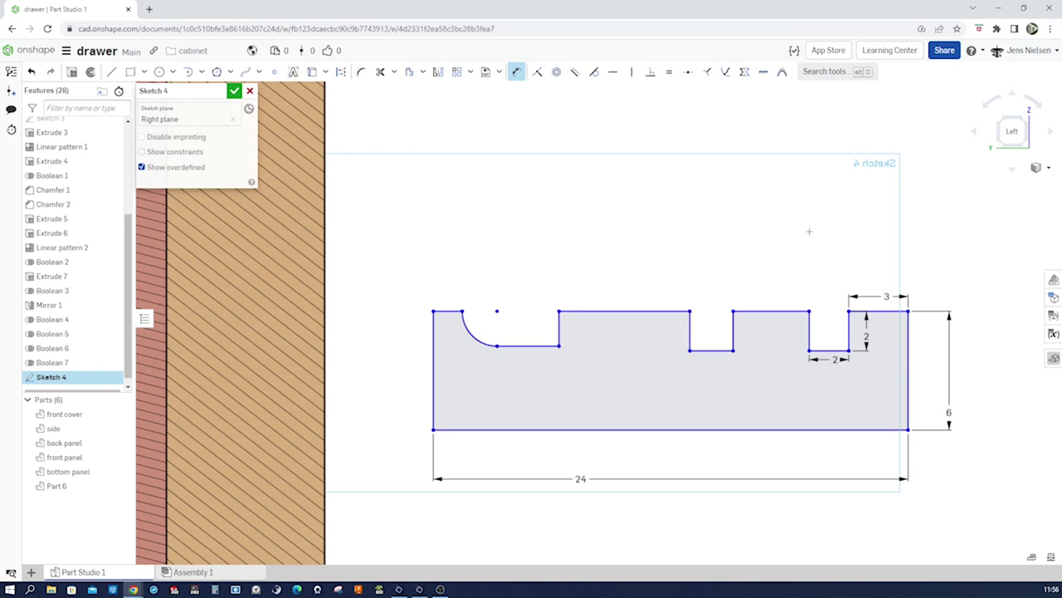
Apply equal constraints so the top edge between the notches and the second notch's width match the 2 mm notch depth.
key(Escape)
key(e)
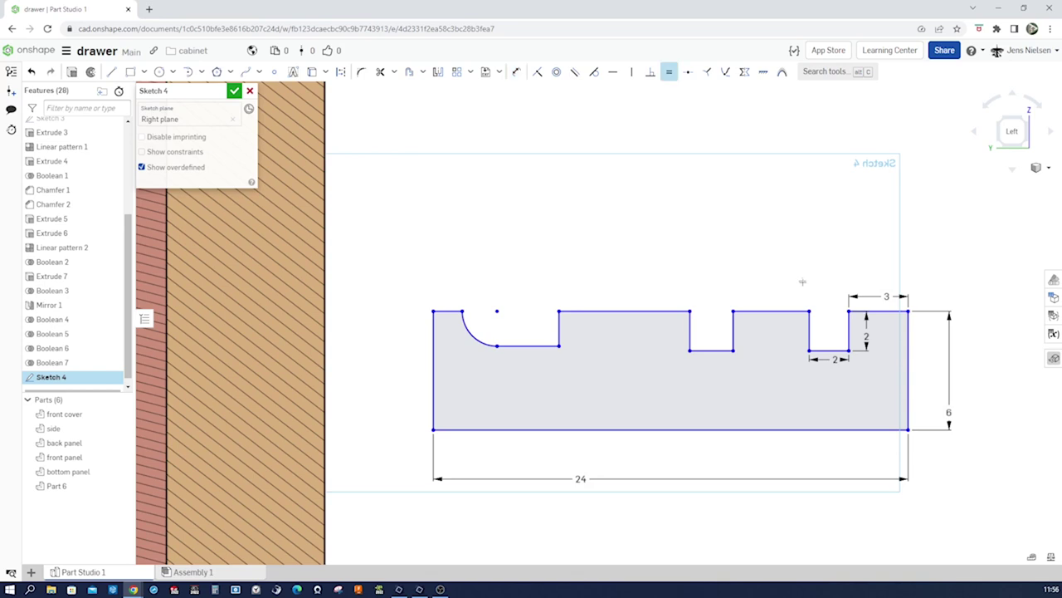
click(810, 332)
click(793, 311)
click(771, 332)
click(749, 349)
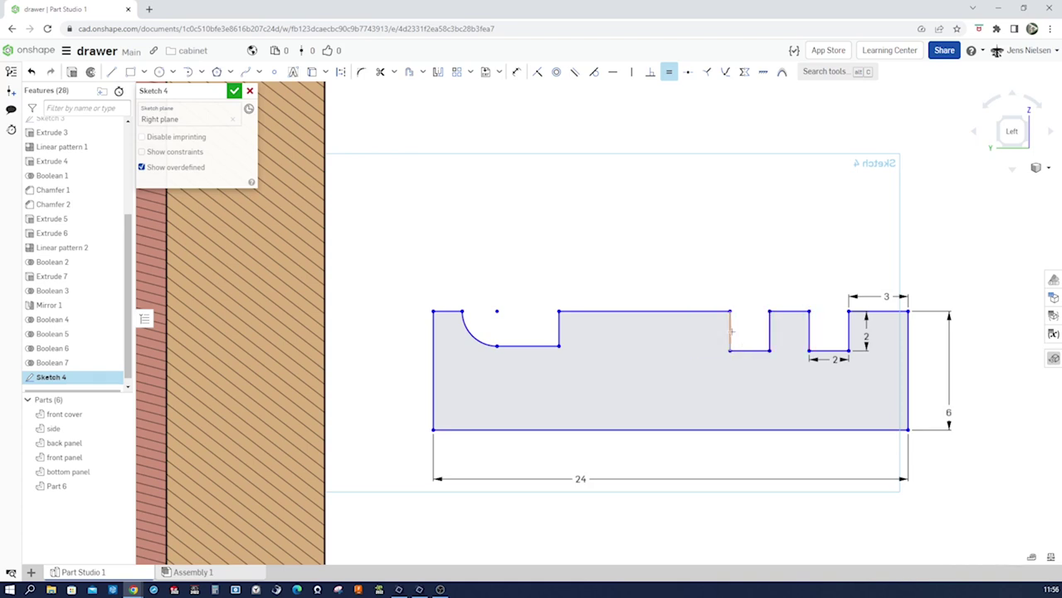
Try to make the outer notch's floor equal to the top edge between the notches, and undo it.
click(827, 349)
click(777, 311)
key(ctrl+z)
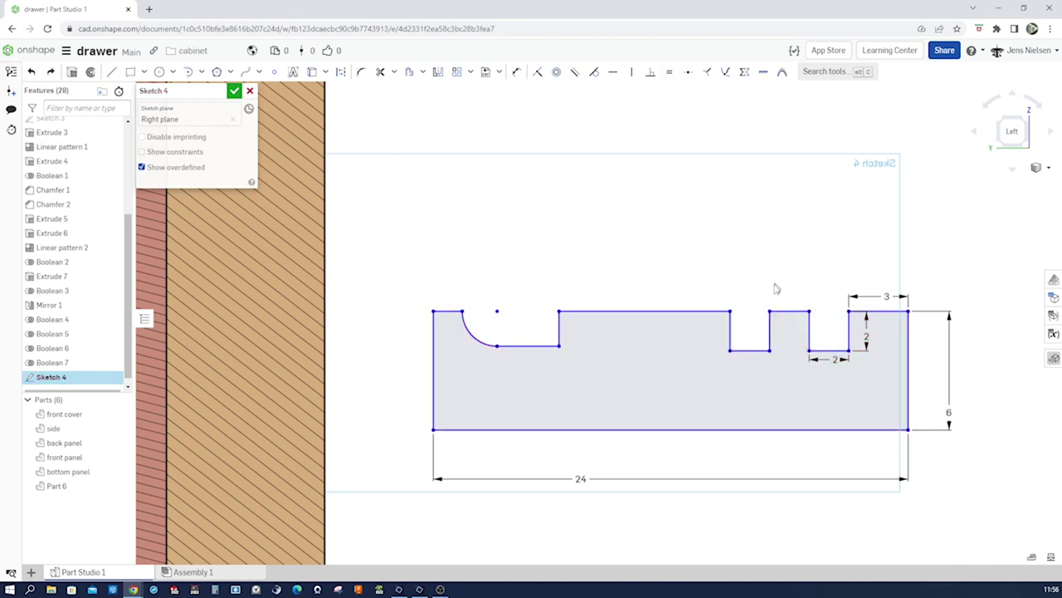
Shift the profile slightly and set the height of the arc recess's floor above the base line to 3 mm.
drag(730, 312, 722, 324)
key(d)
click(556, 347)
click(549, 435)
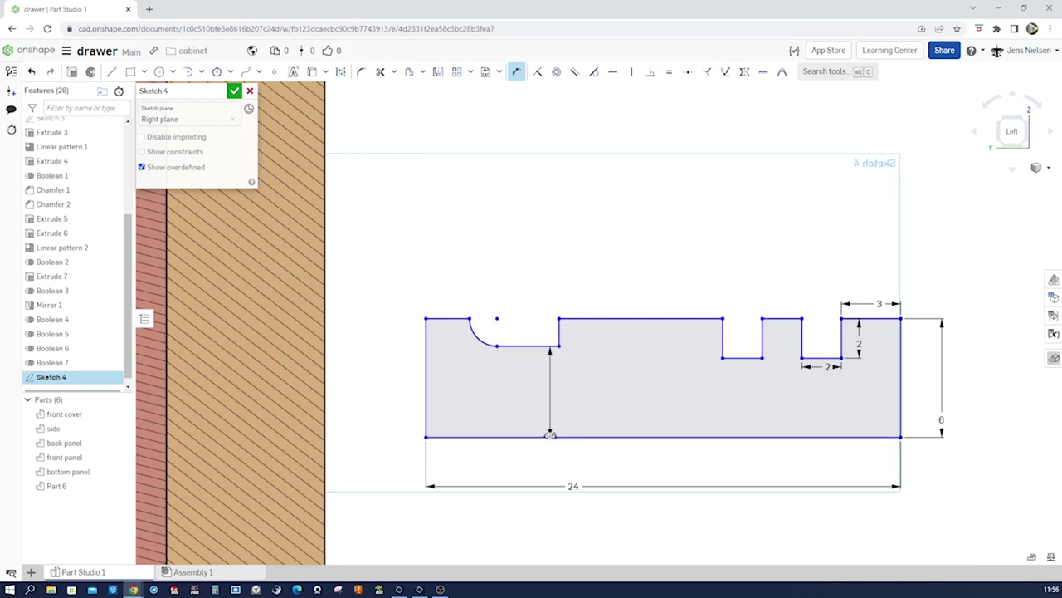
click(556, 424)
text(3)
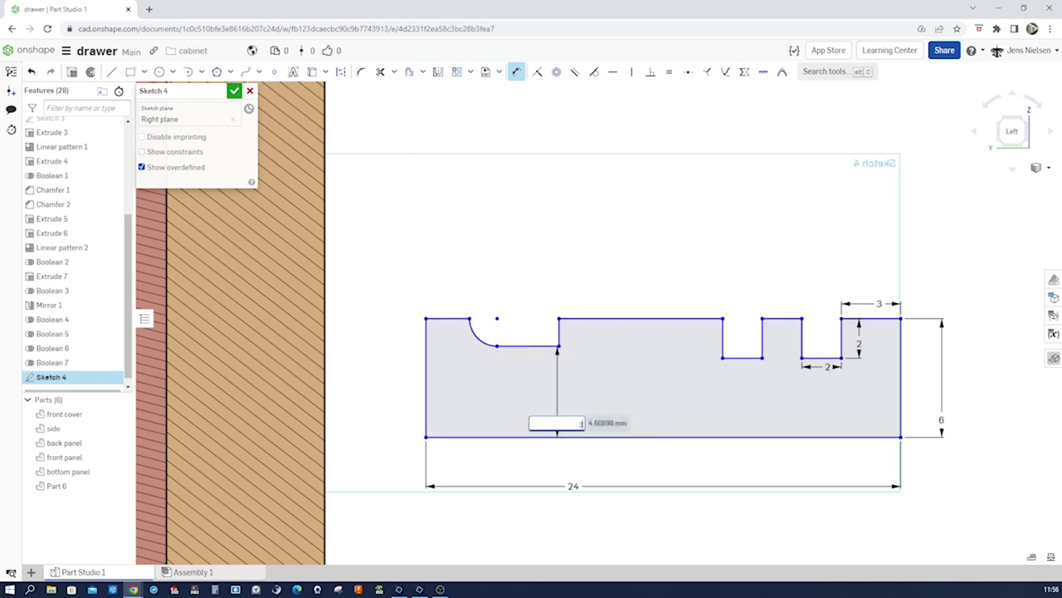
key(Return)
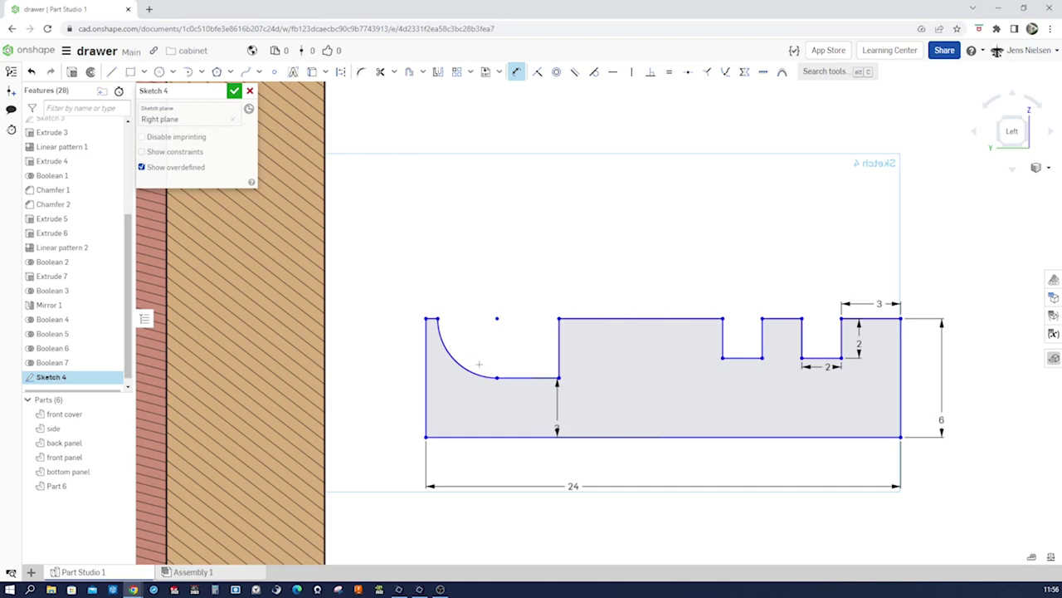
Try to add a radius dimension to the recess's arc, and undo it.
click(469, 371)
click(465, 380)
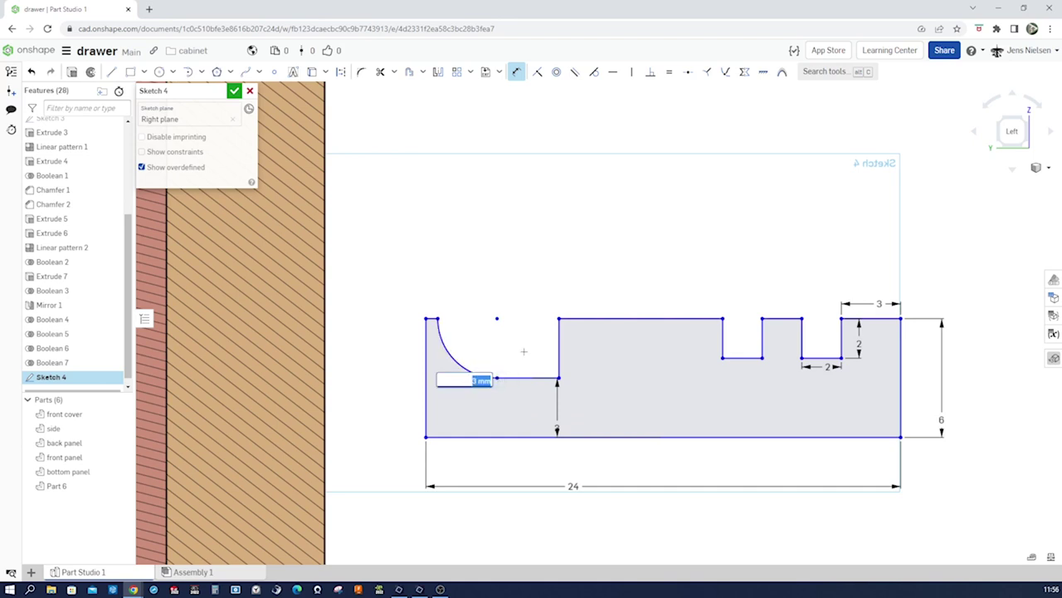
key(Return)
key(ctrl+z)
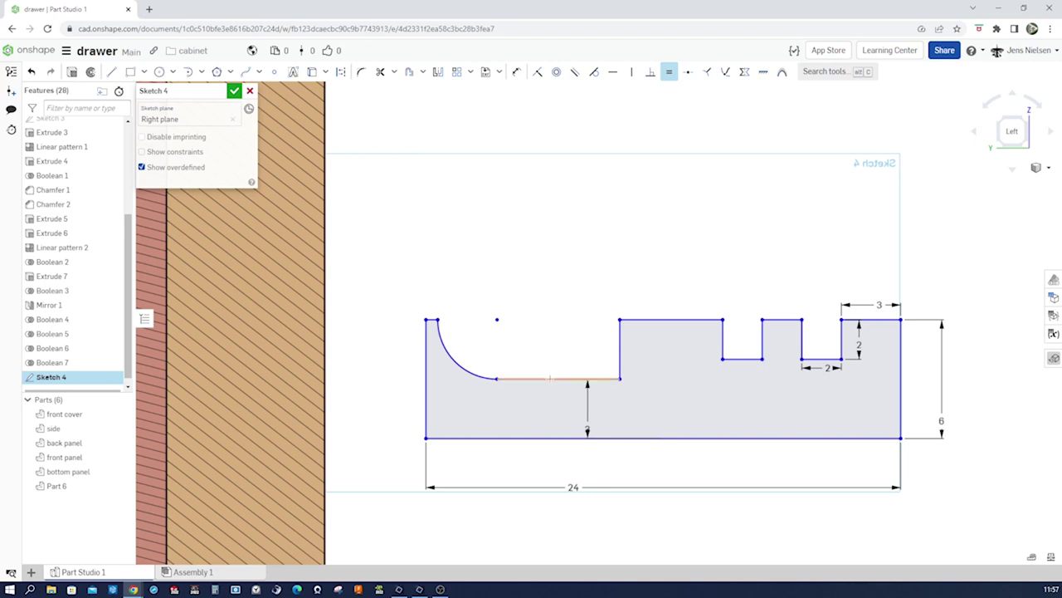
Make the recess's flat floor equal in length to the 2 mm notch edges.
click(552, 377)
key(ctrl+z)
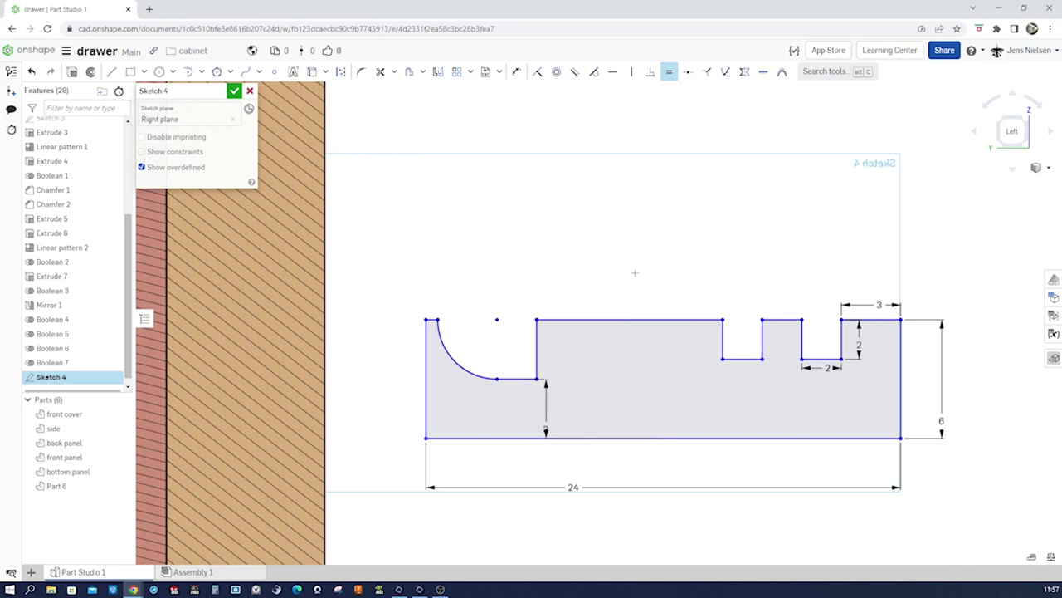
scroll(797, 230, down, 5)
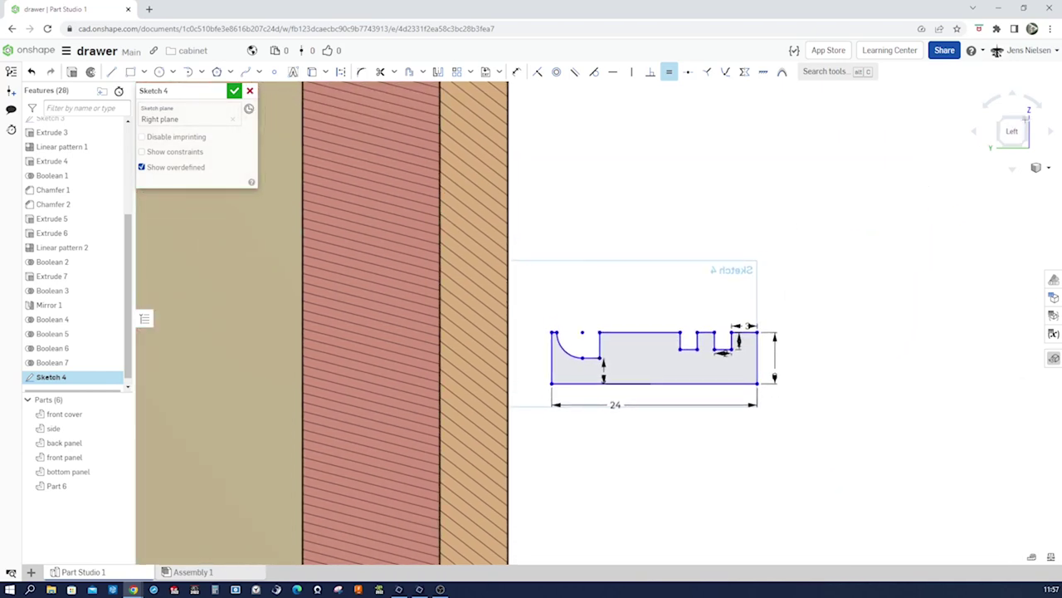
click(1028, 118)
scroll(909, 280, up, 5)
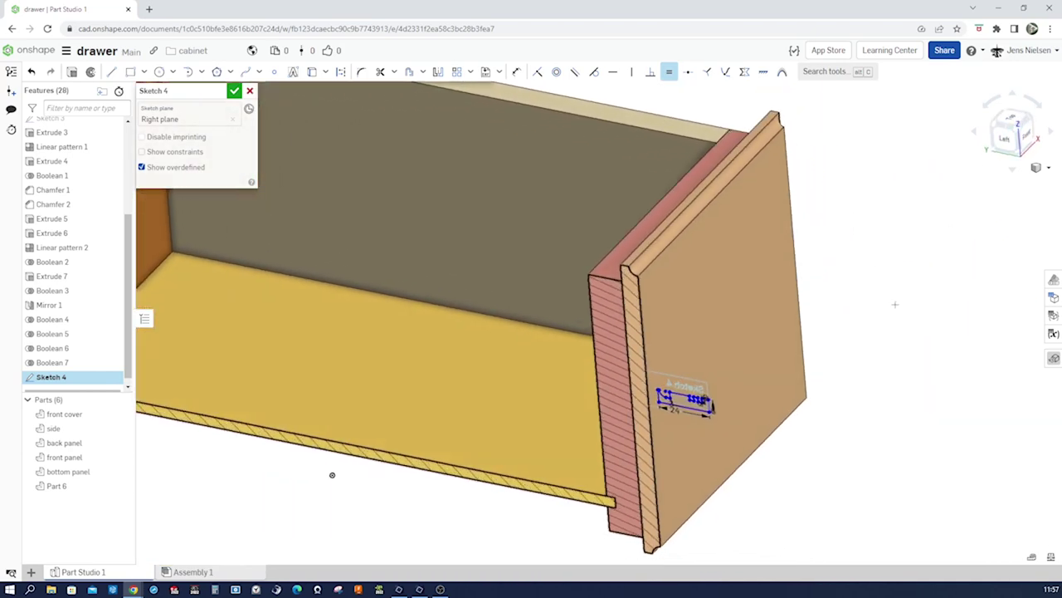
Make the profile's inner base corner coincident with the midpoint of the front cover's vertical side edge.
key(i)
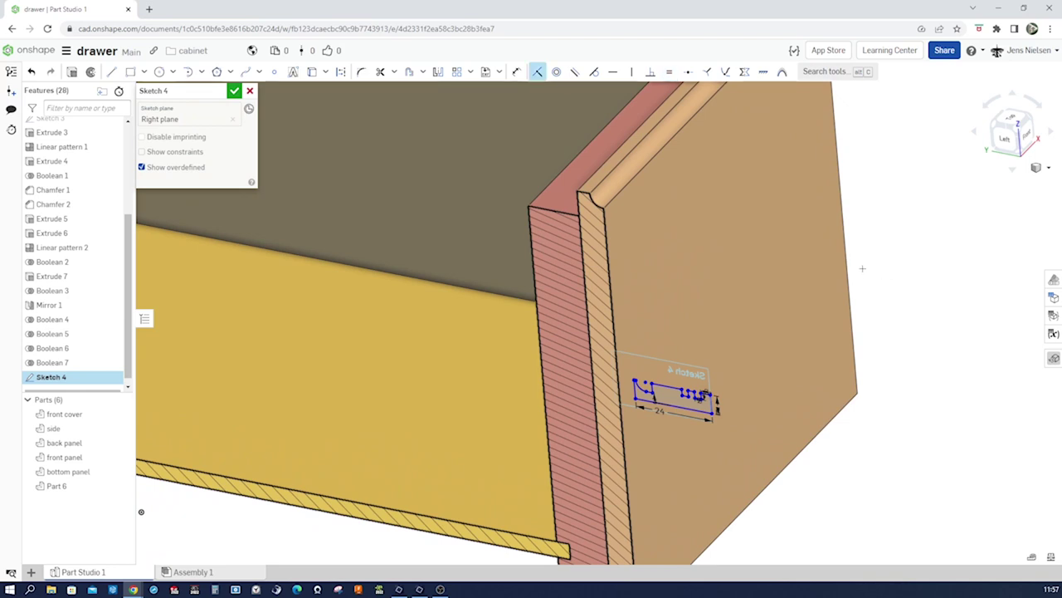
click(841, 189)
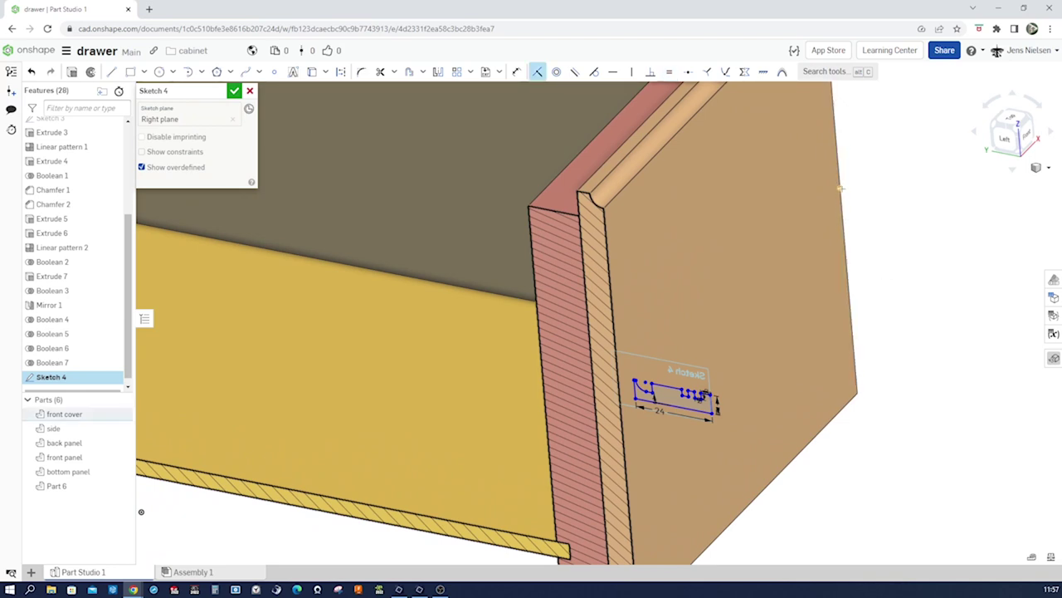
click(636, 399)
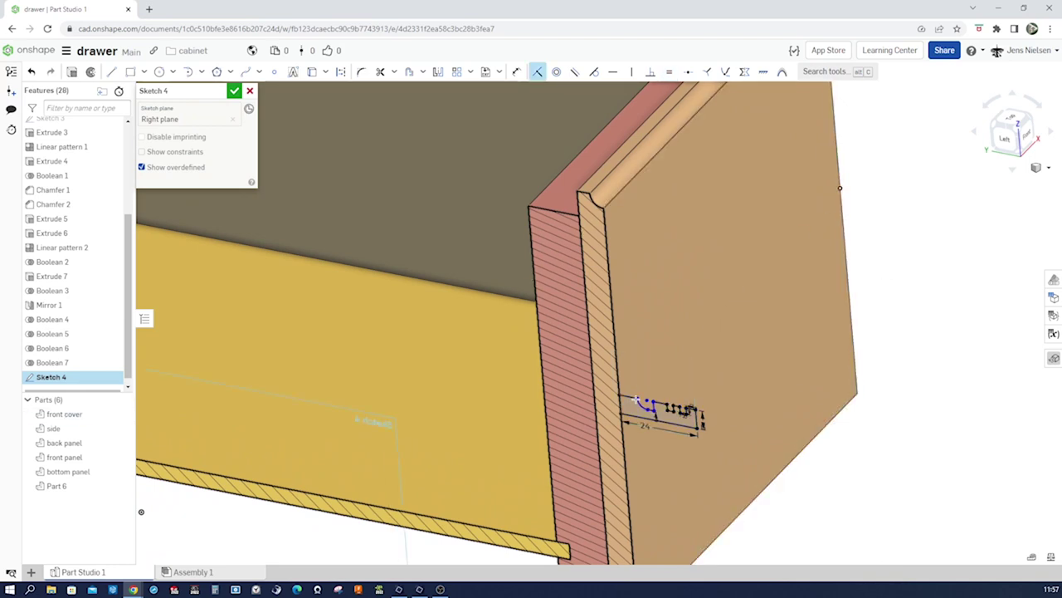
key(n)
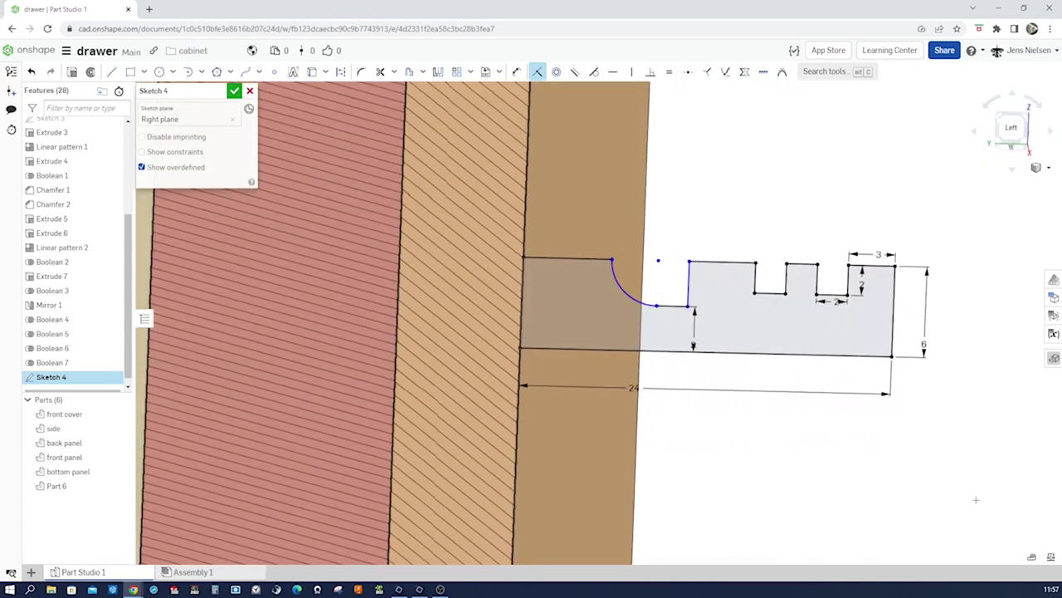
key(Escape)
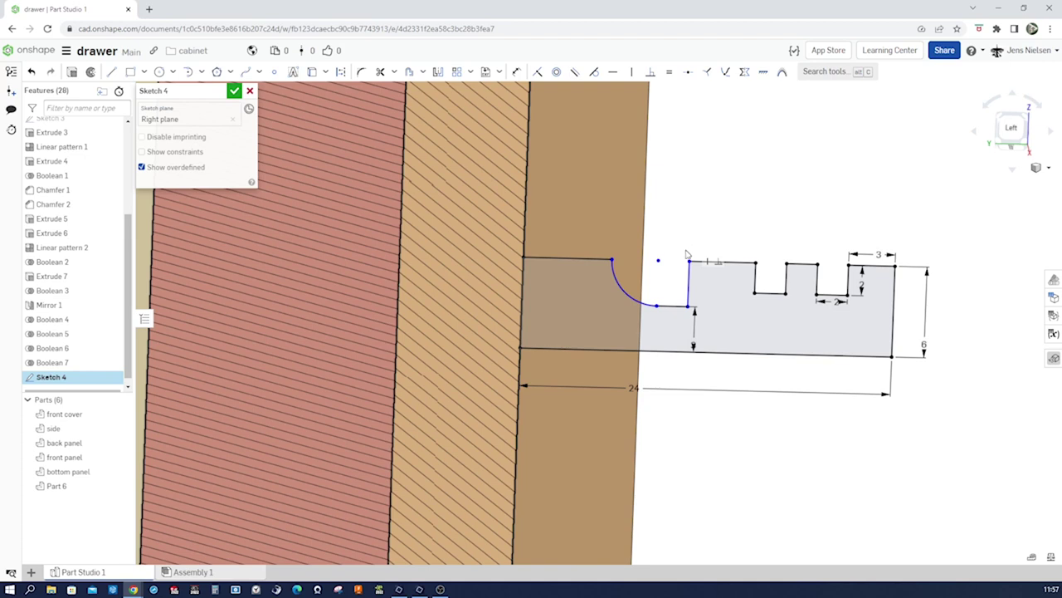
Make the short top edge between the front cover and the arc recess equal in length to the inner notch's floor.
mouse_move(689, 263)
mouse_down()
mouse_move(714, 264)
mouse_move(690, 263)
mouse_up()
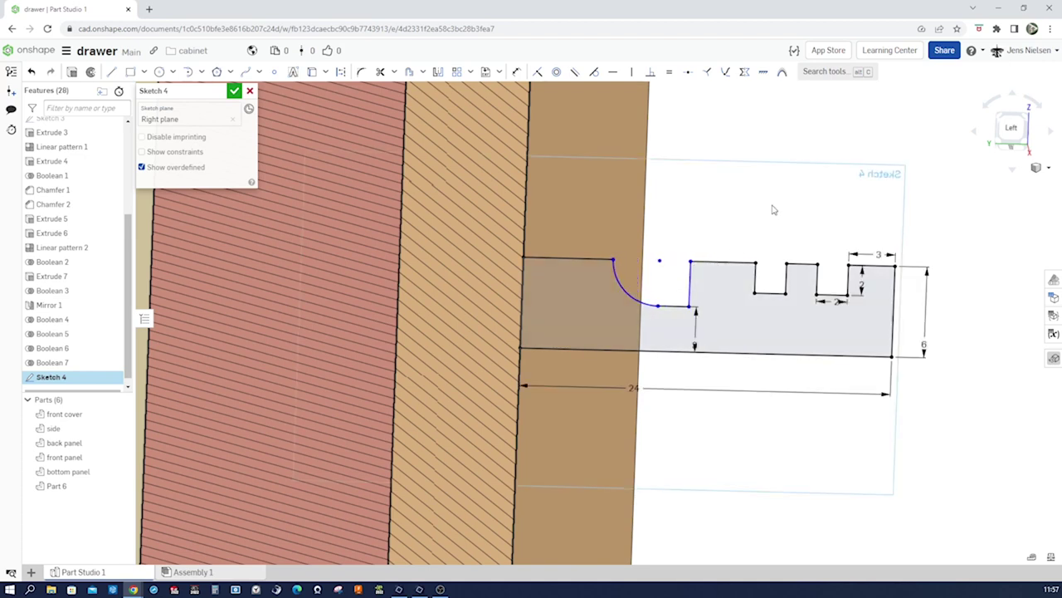
key(e)
click(571, 265)
click(778, 292)
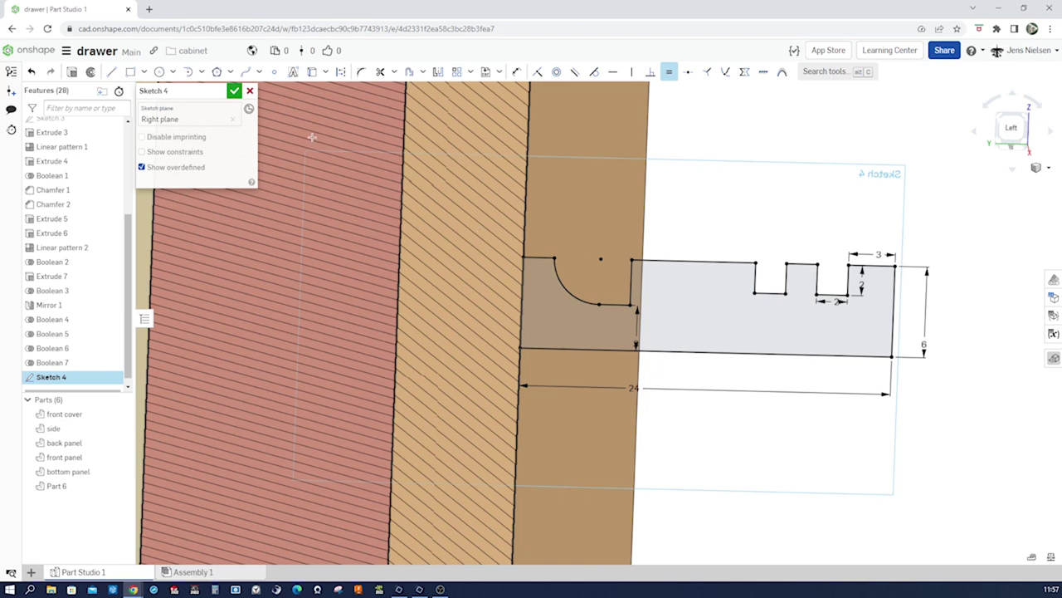
Revolve the profile a full turn about its base line as a new part.
click(89, 71)
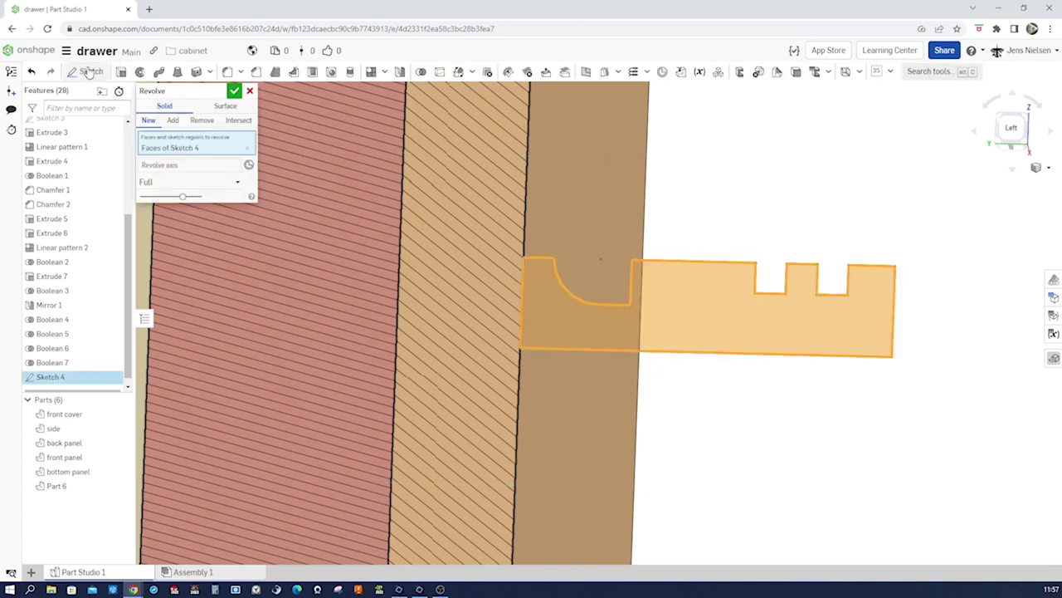
click(224, 167)
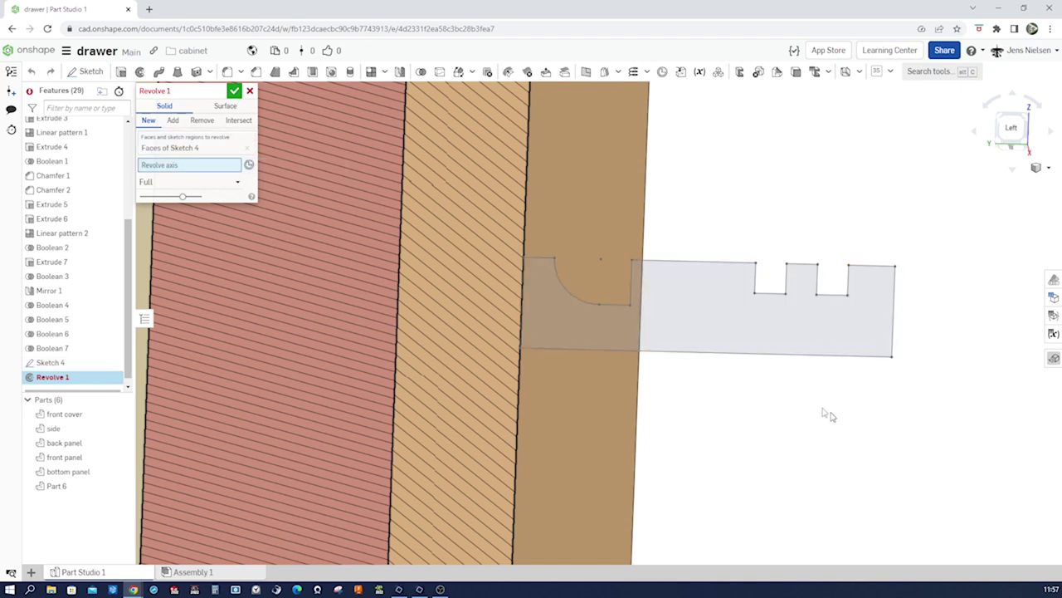
click(784, 357)
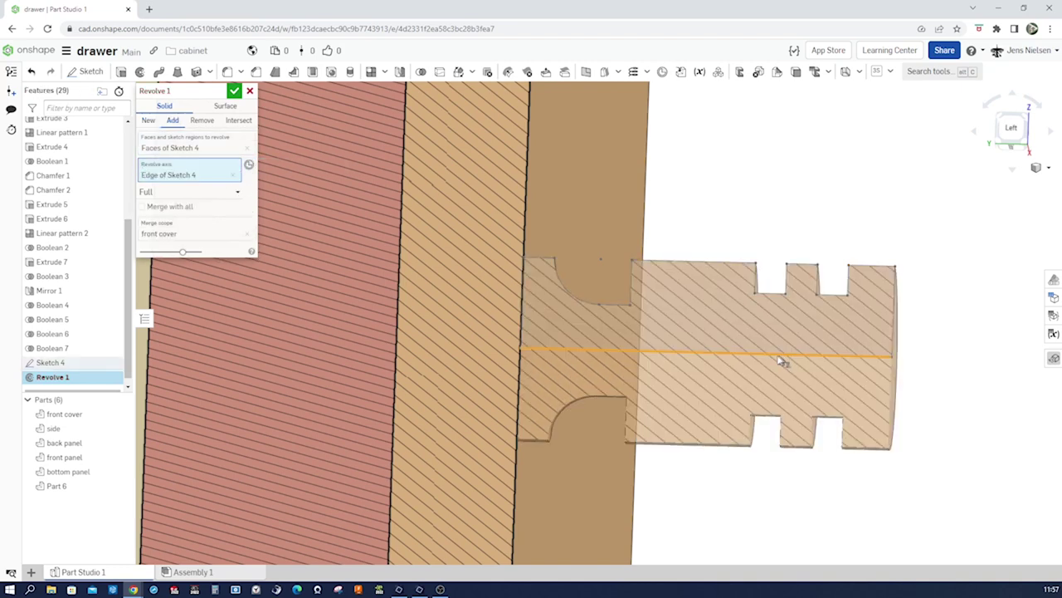
click(148, 119)
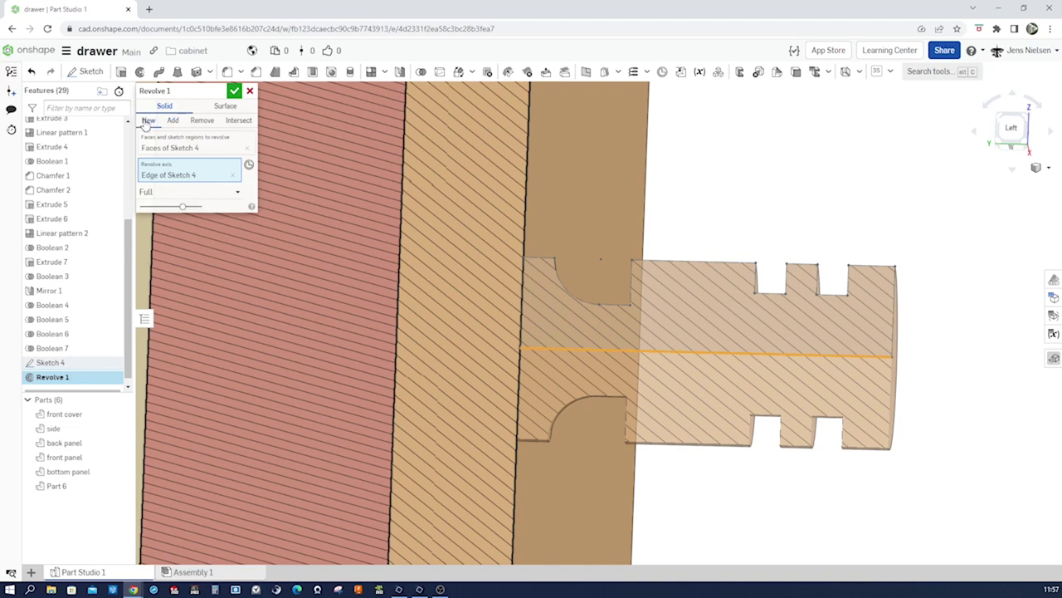
click(234, 91)
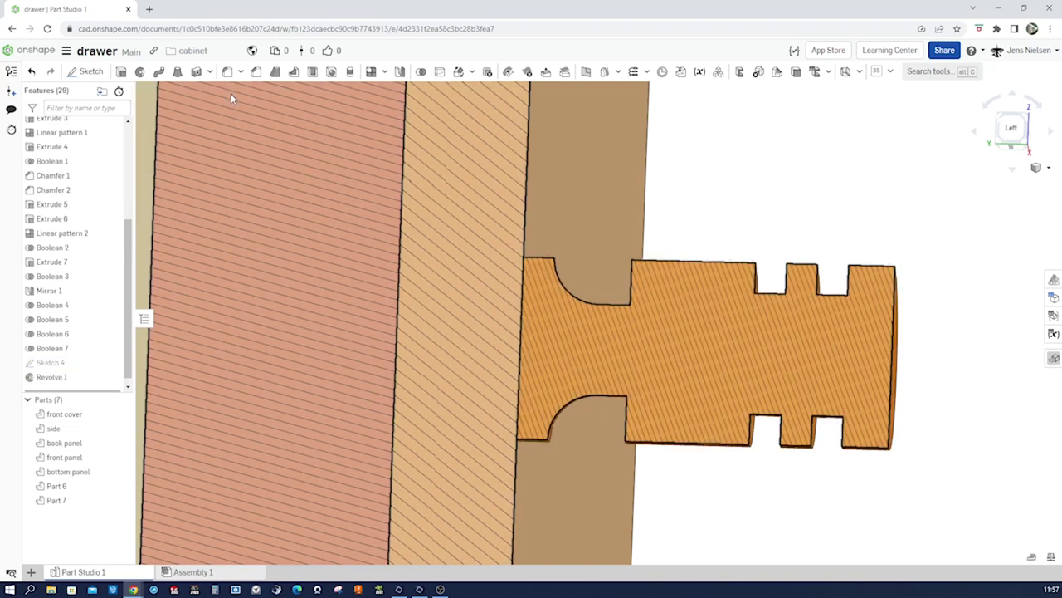
Turn off the section view to show the whole drawer.
scroll(751, 236, down, 5)
scroll(757, 235, down, 3)
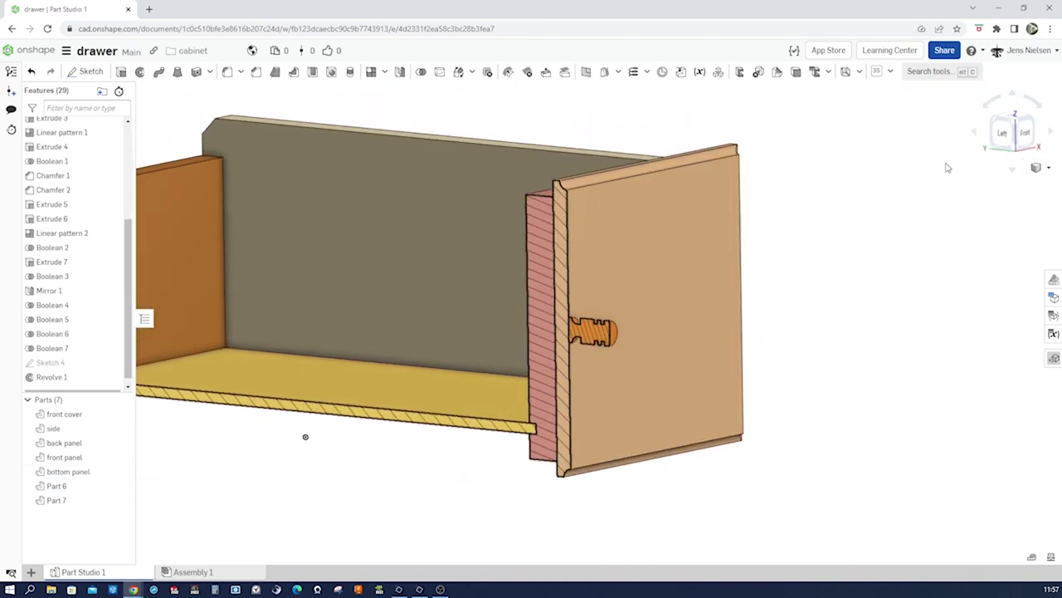
click(1044, 167)
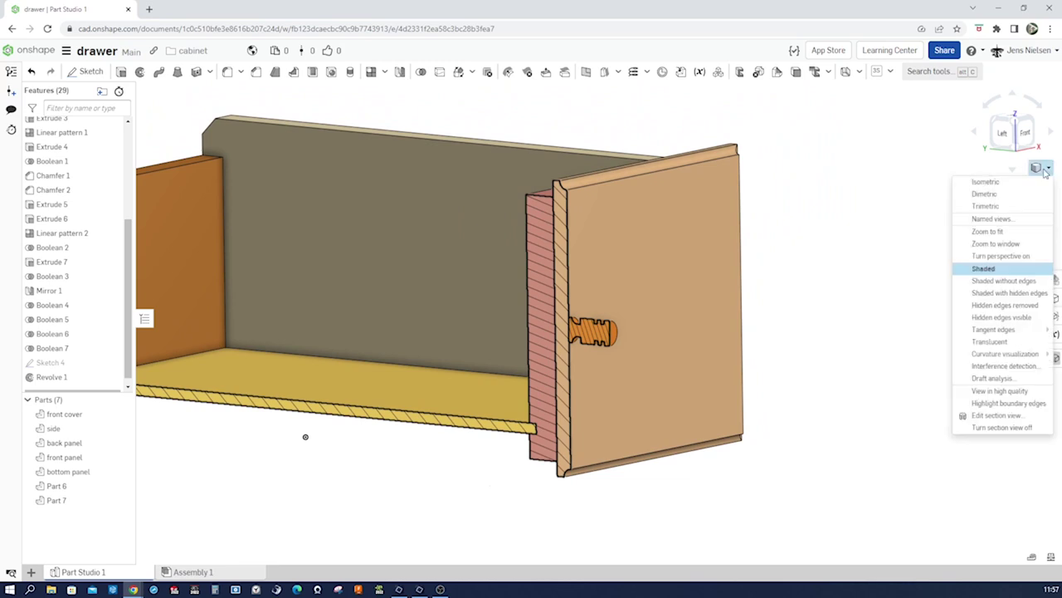
click(1002, 428)
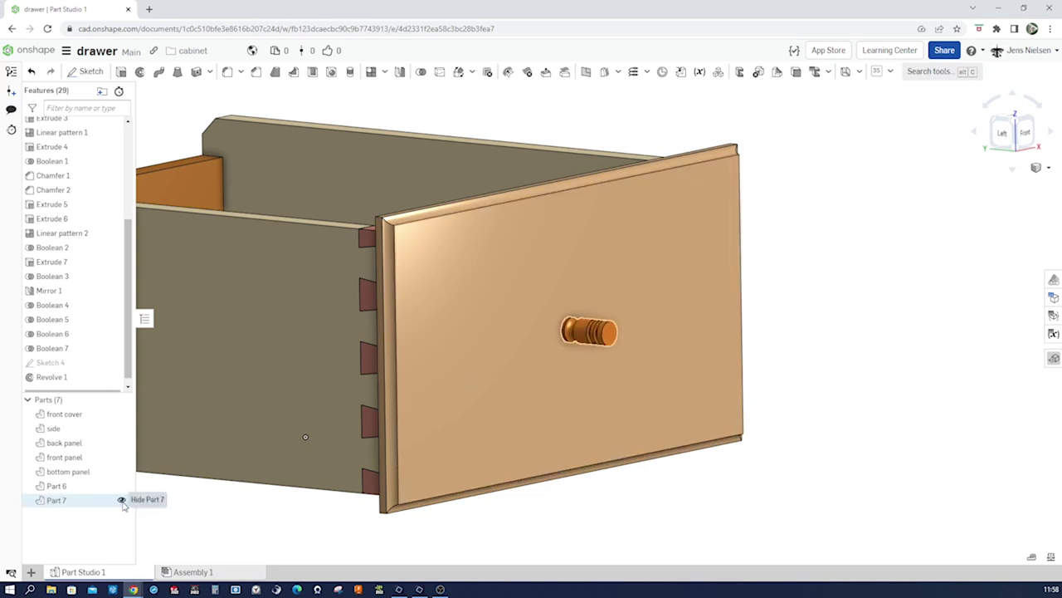
Rename the revolved part as "knob".
right_click(71, 503)
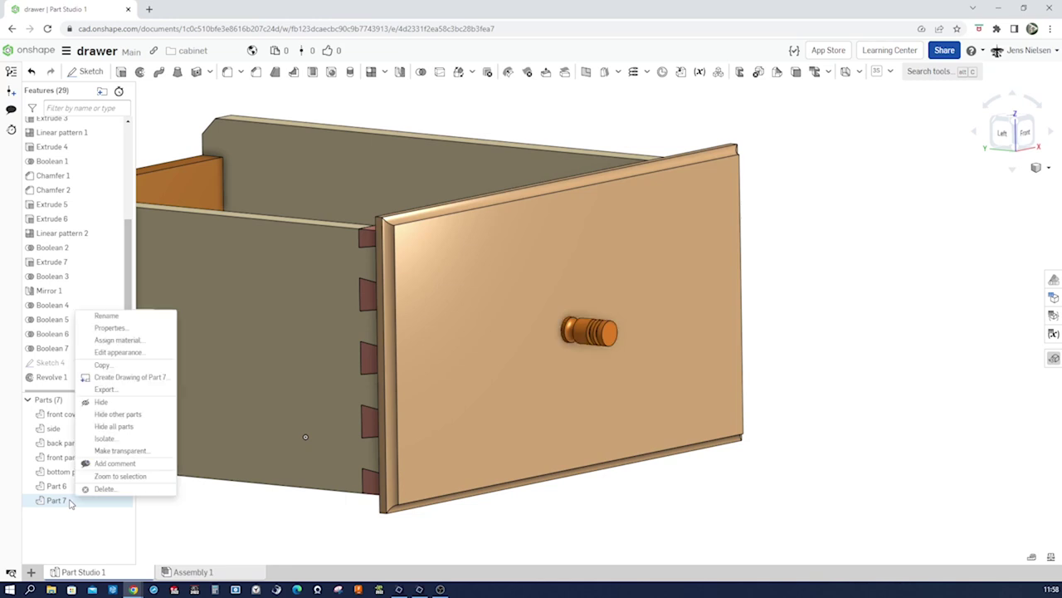
click(122, 317)
text(knob)
key(Return)
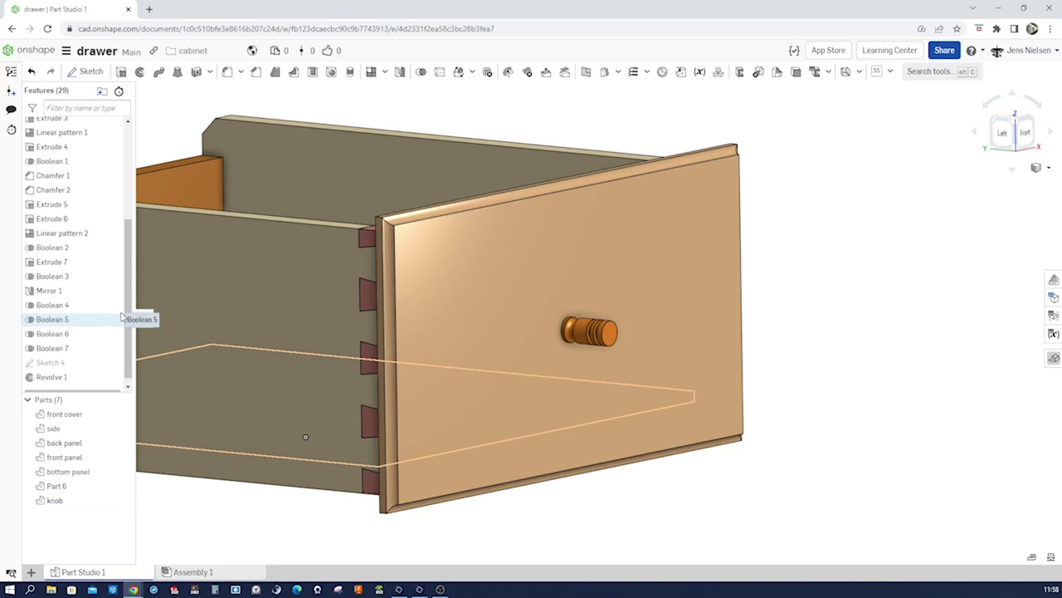
Rename the "side" part as "side panel right".
scroll(799, 477, down, 5)
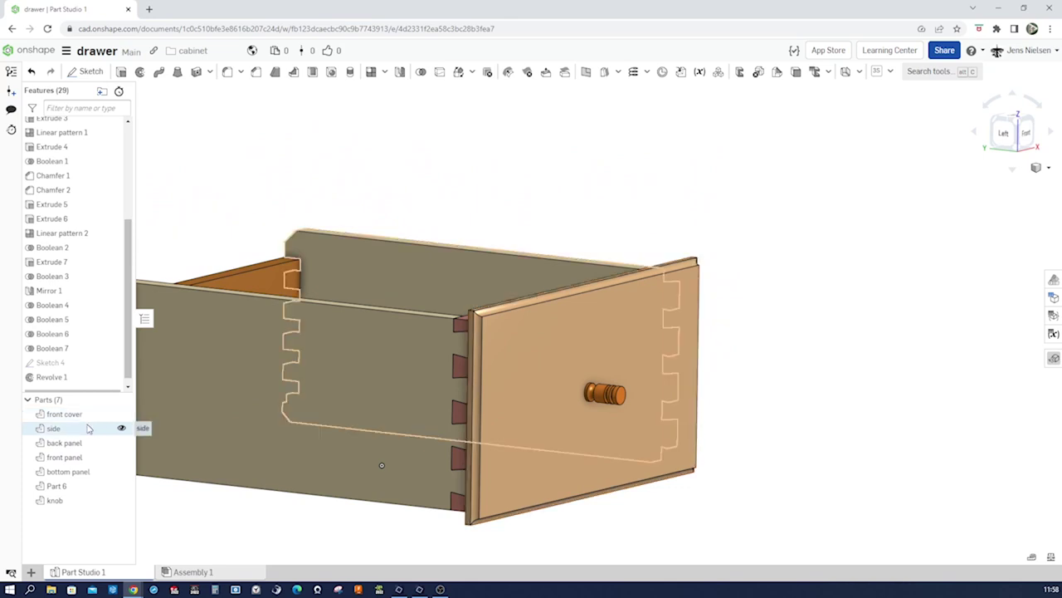
right_click(83, 431)
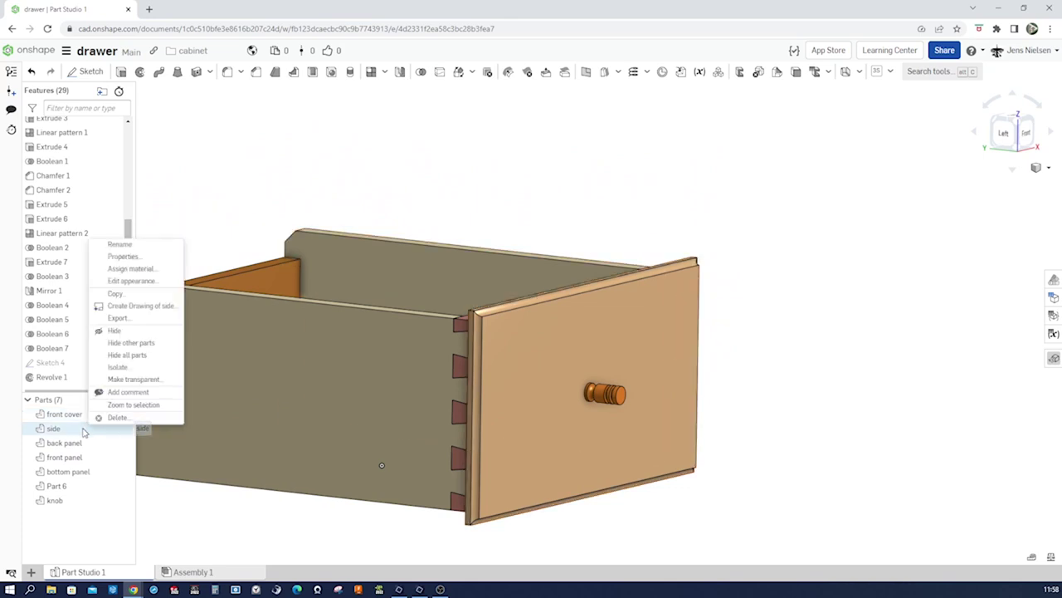
click(124, 245)
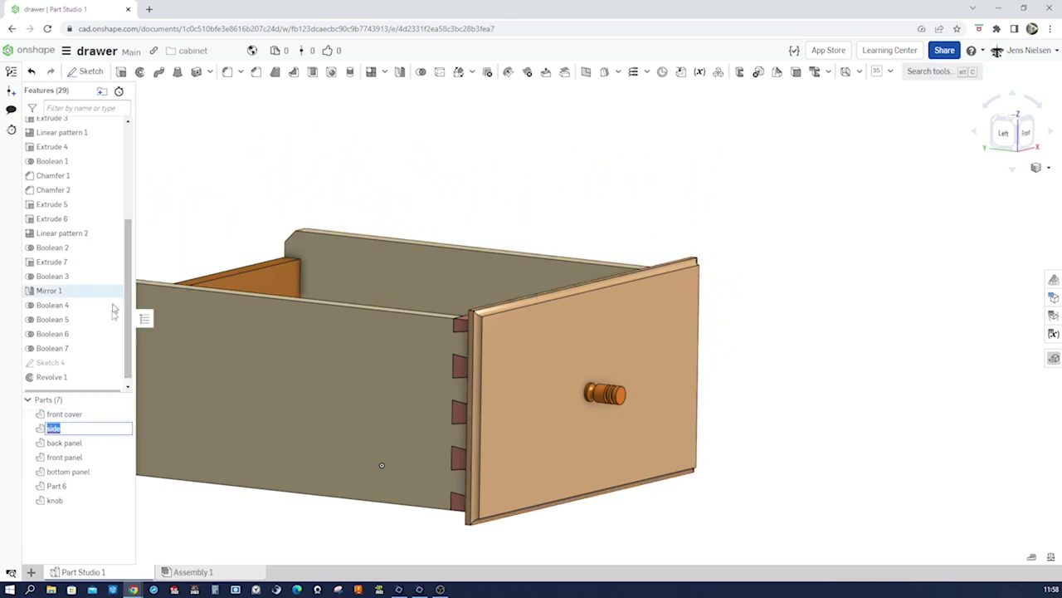
click(56, 429)
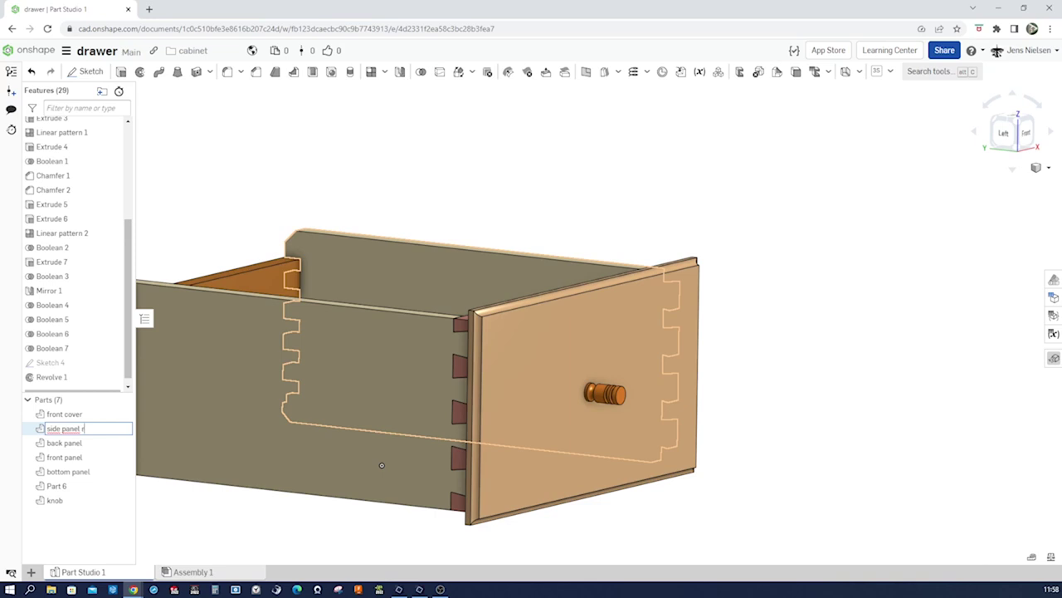
key(Return)
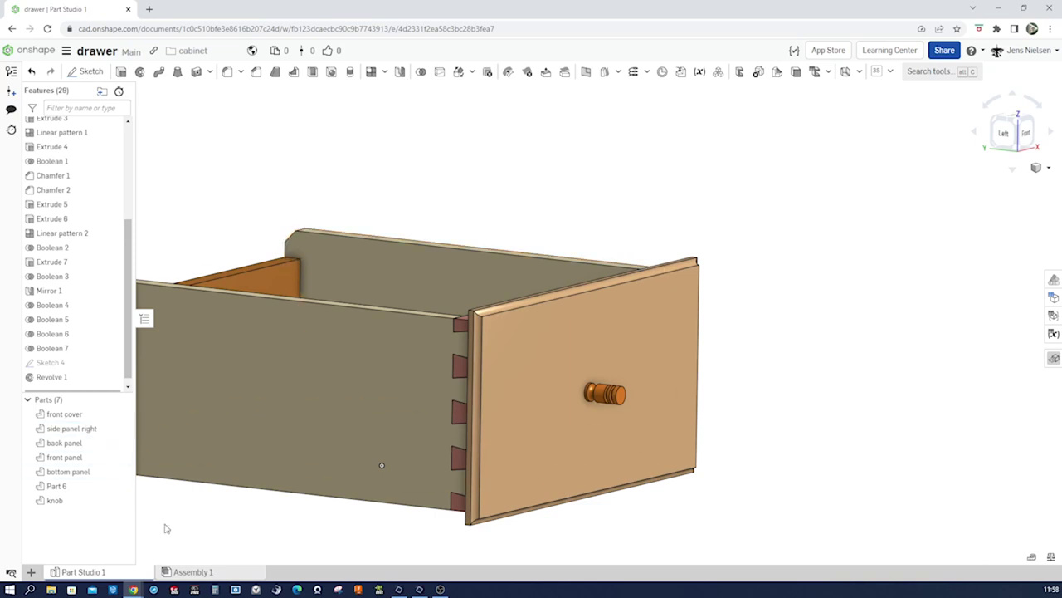
Rename Part 6 as "side panel left".
right_click(81, 488)
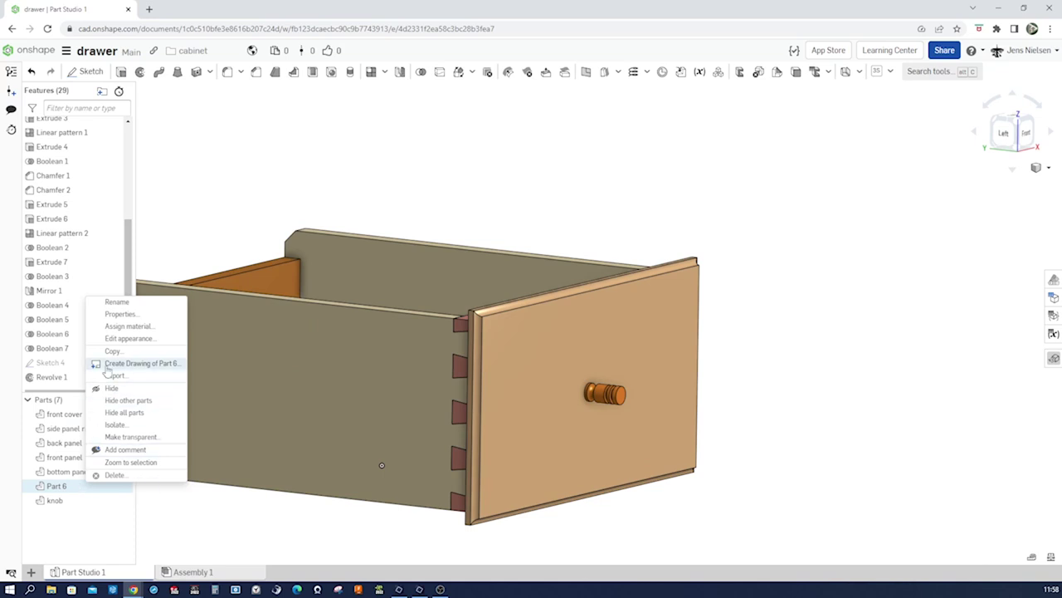
click(125, 303)
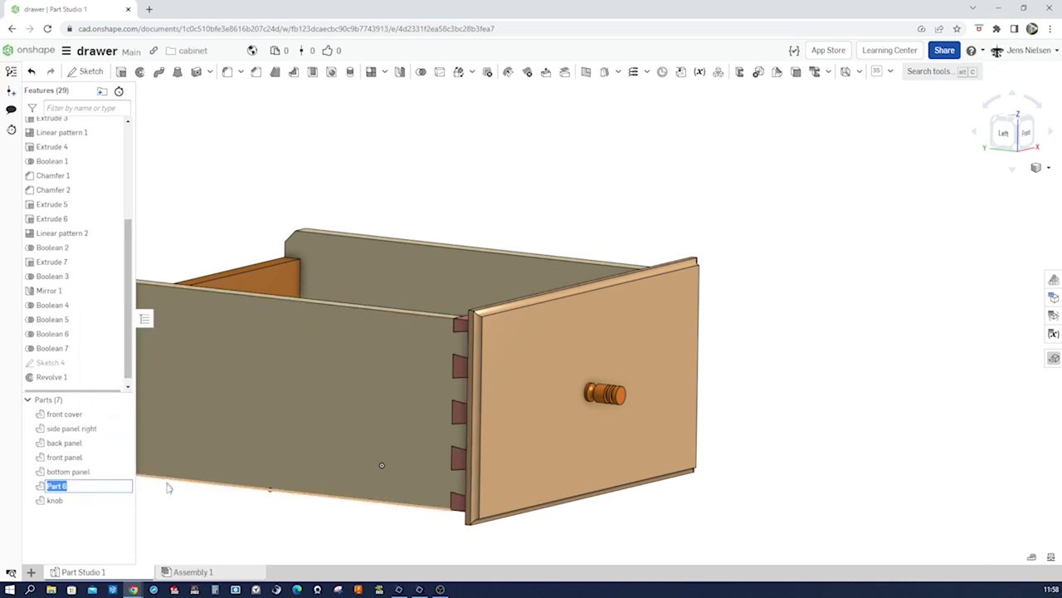
text(side panel left)
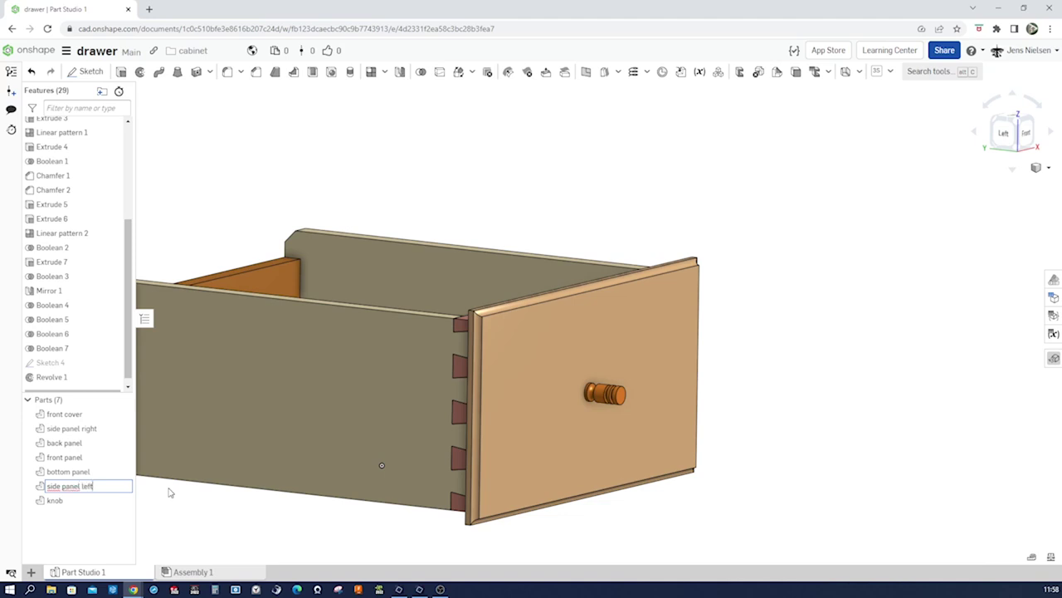
key(Return)
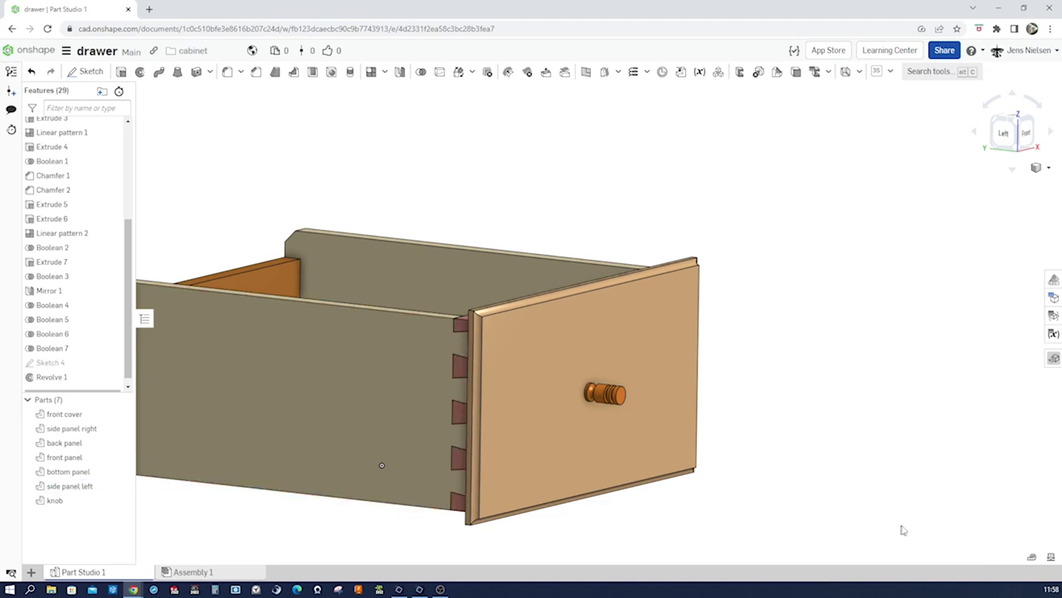
key(shift+7)
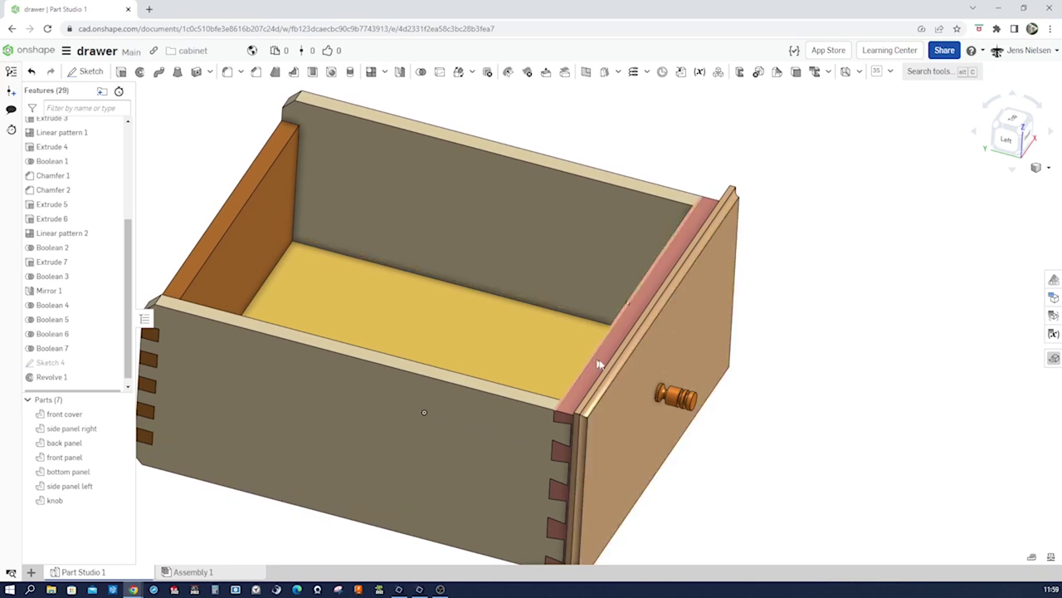
scroll(719, 397, up, 5)
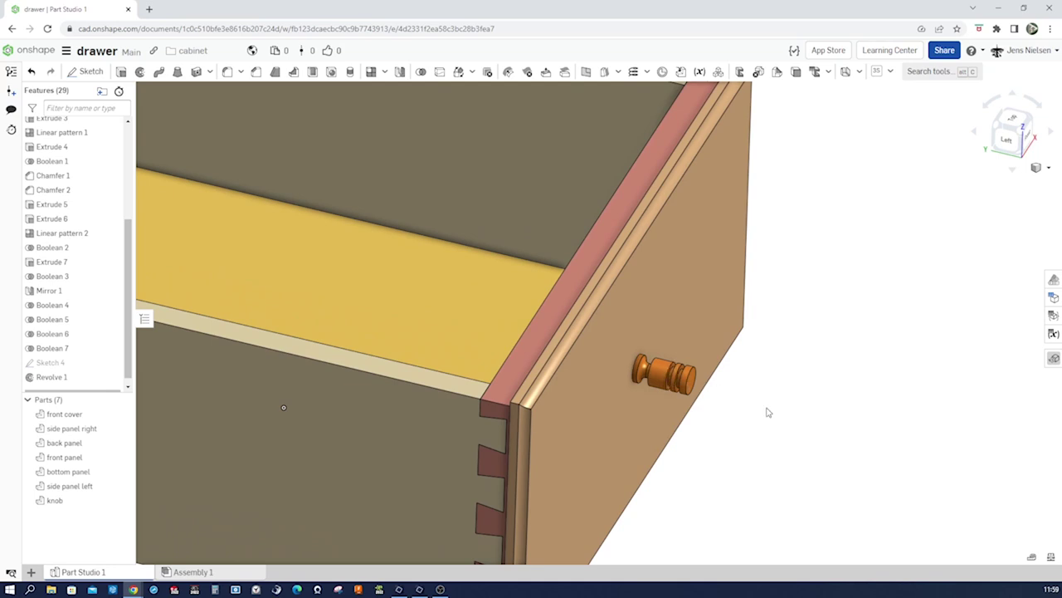
scroll(769, 411, down, 2)
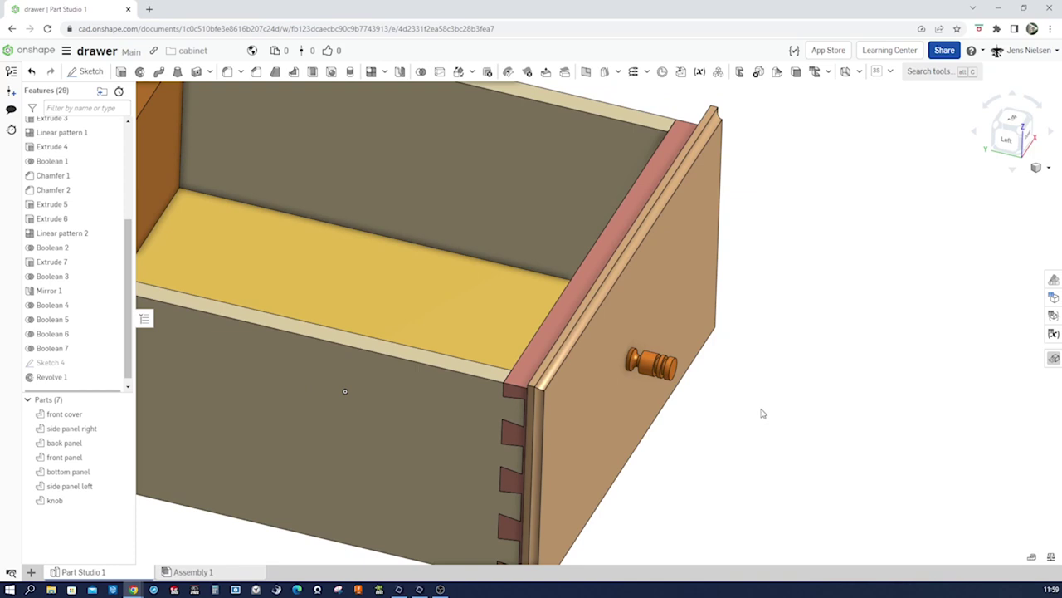
key(Left)
key(Left)
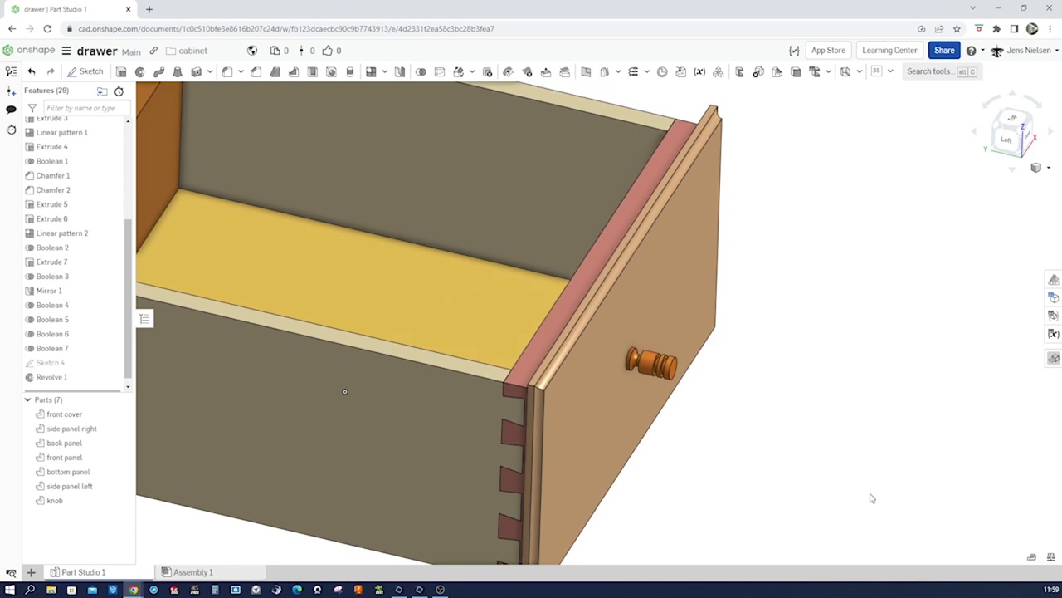
Hide the knob and place a mate connector on the centre of the front cover's outer face.
key(Left)
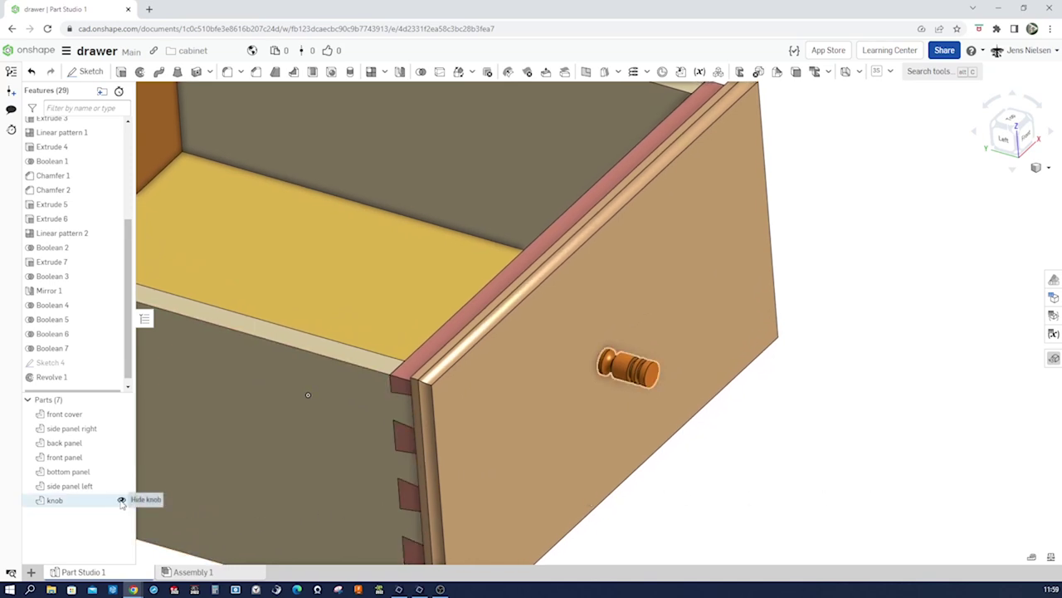
click(121, 501)
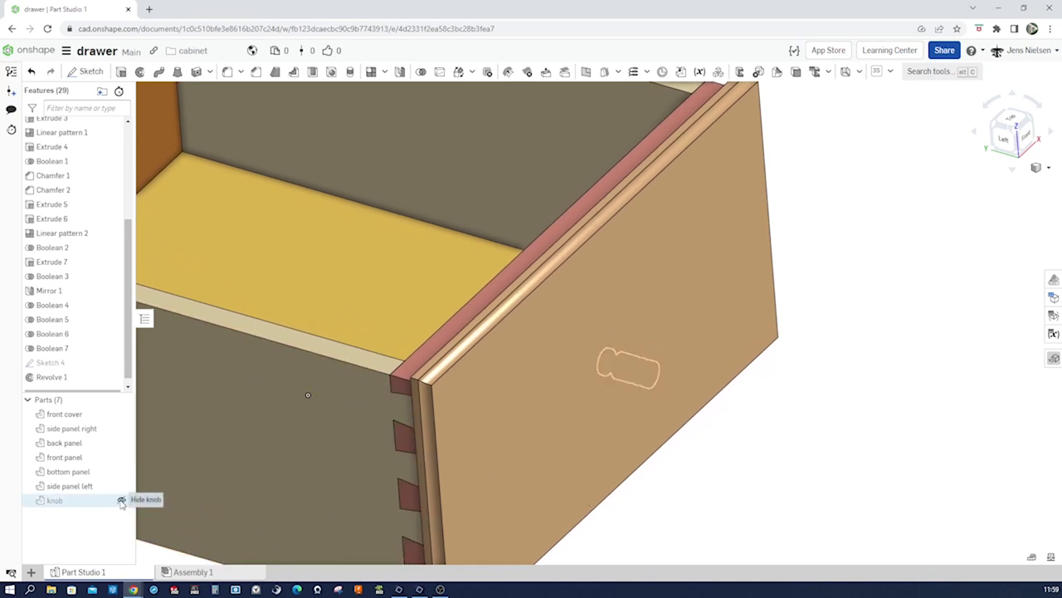
click(662, 71)
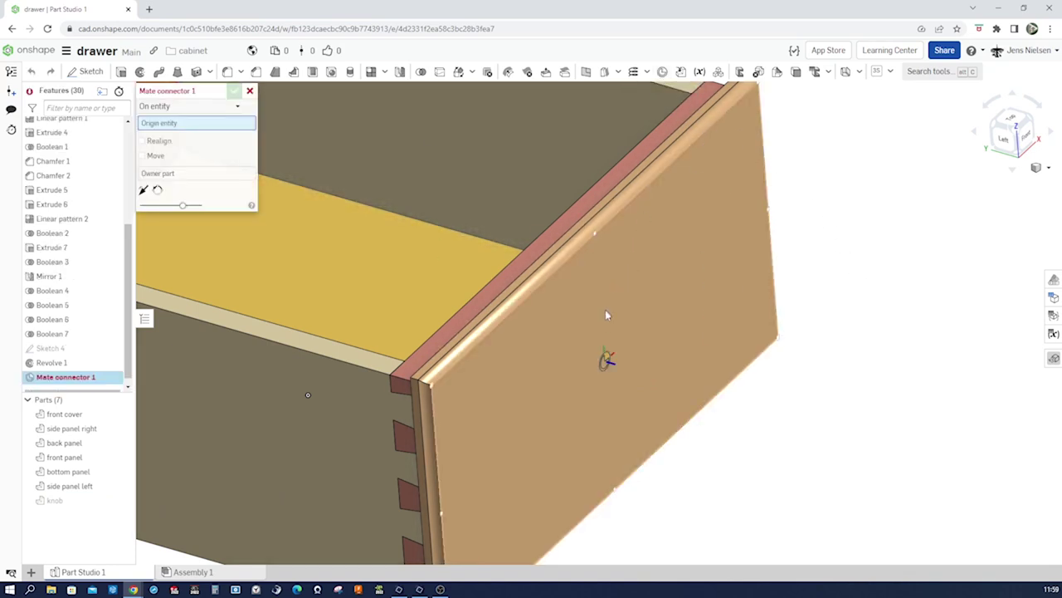
click(608, 358)
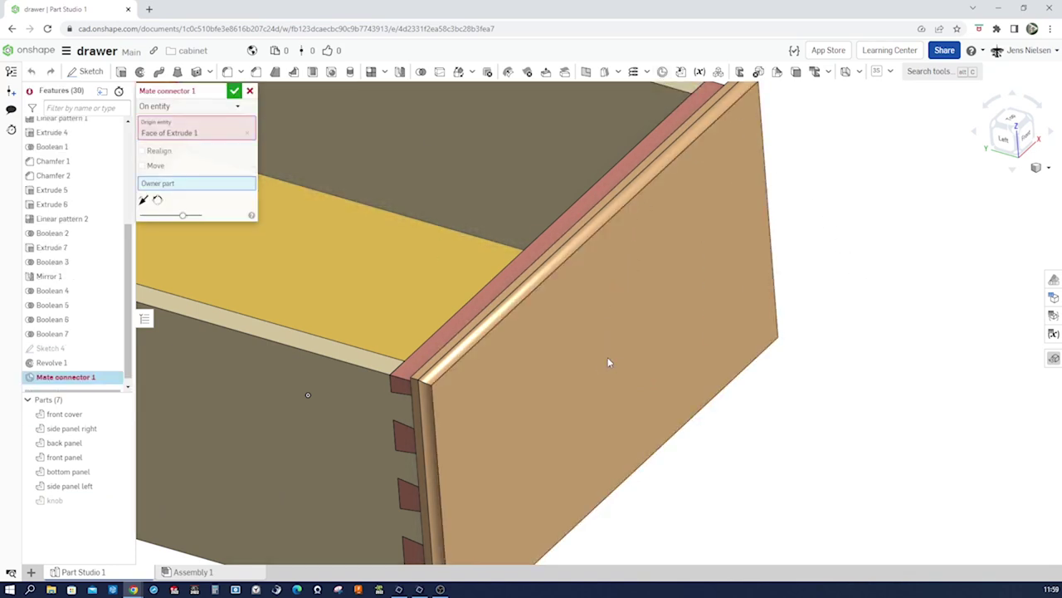
click(235, 89)
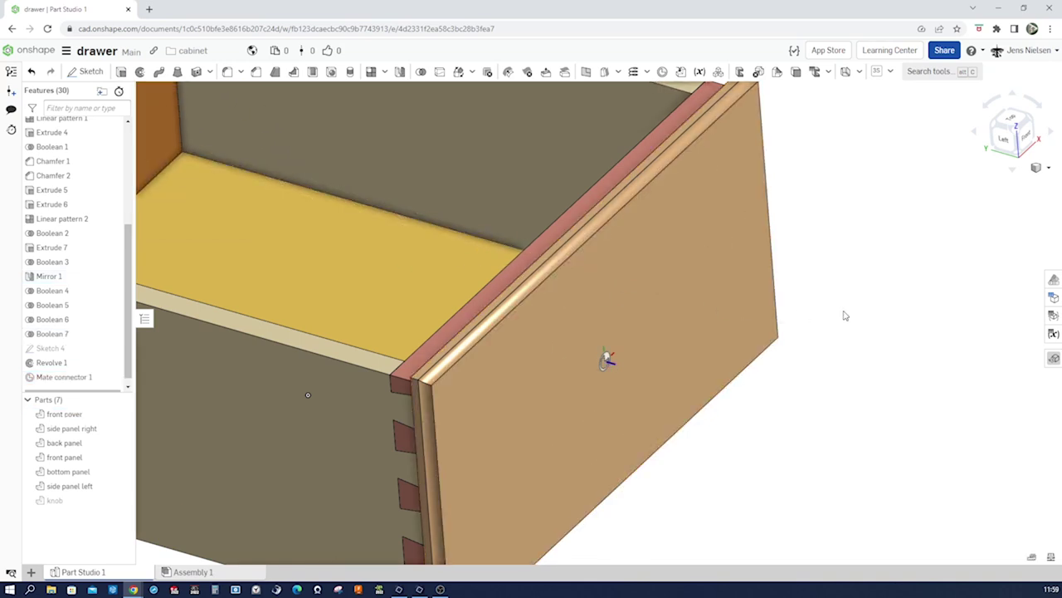
Start a simple ISO clearance hole of size M4 with normal fit at the mate connector on the front cover.
click(330, 73)
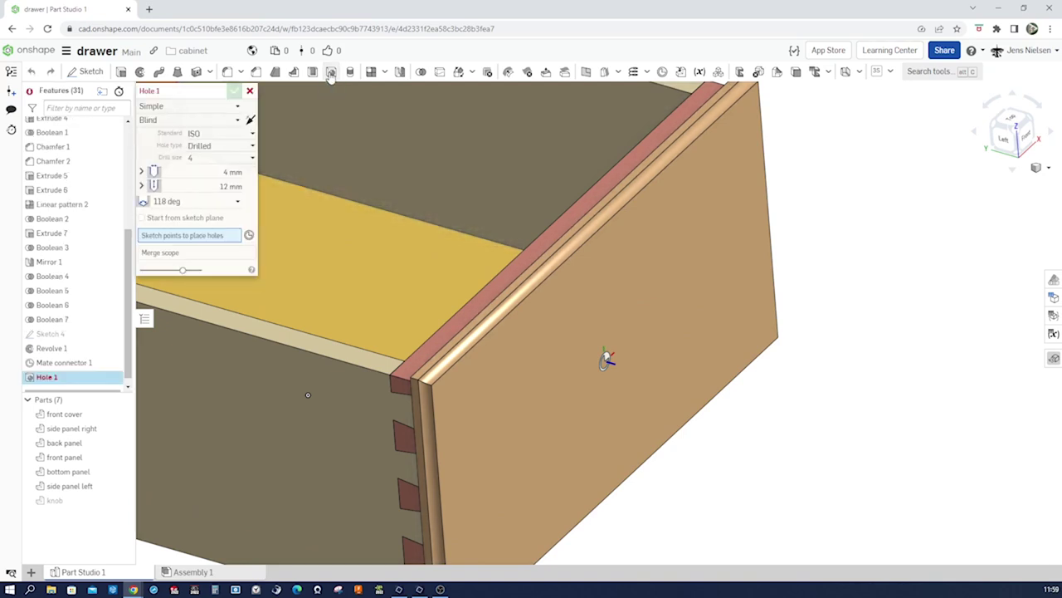
click(253, 146)
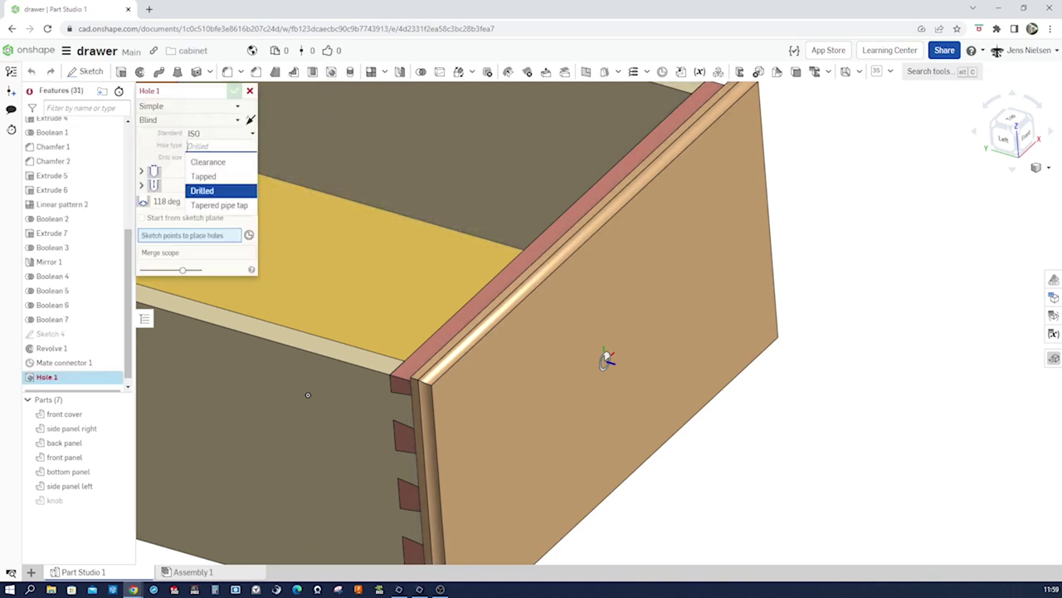
click(226, 163)
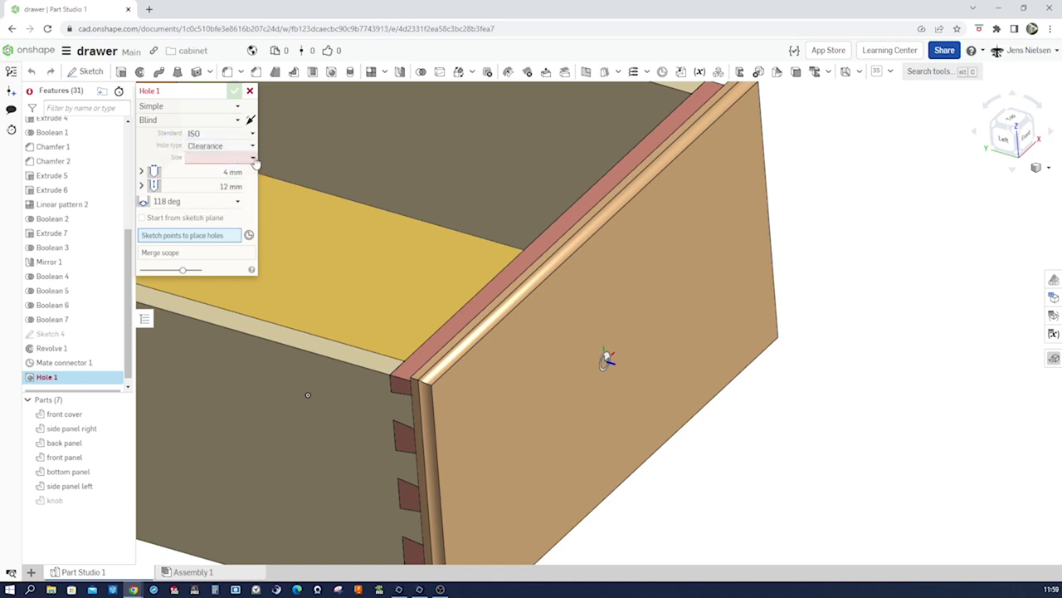
click(252, 157)
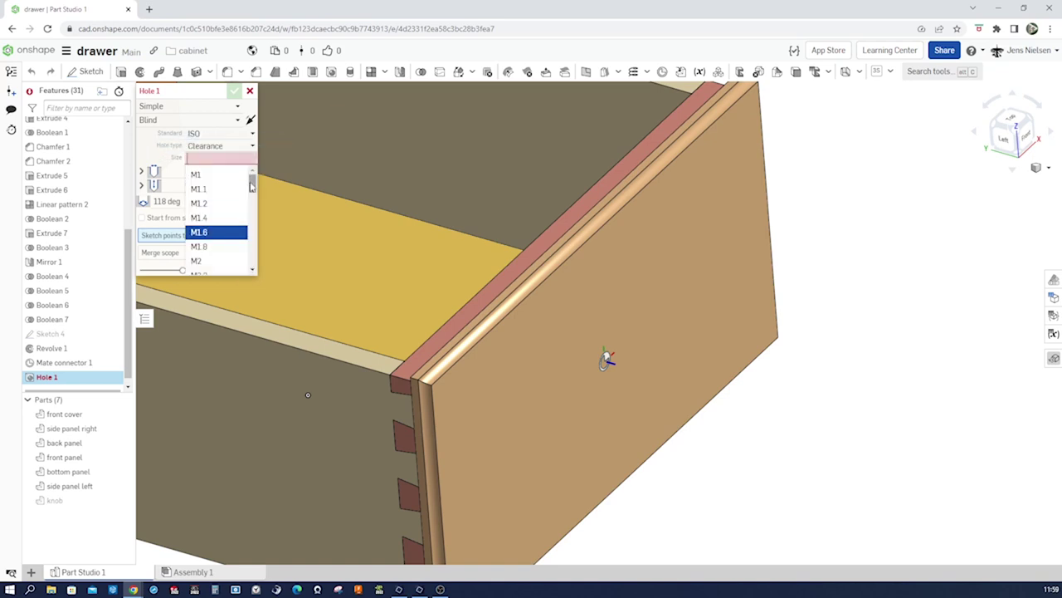
scroll(252, 186, down, 3)
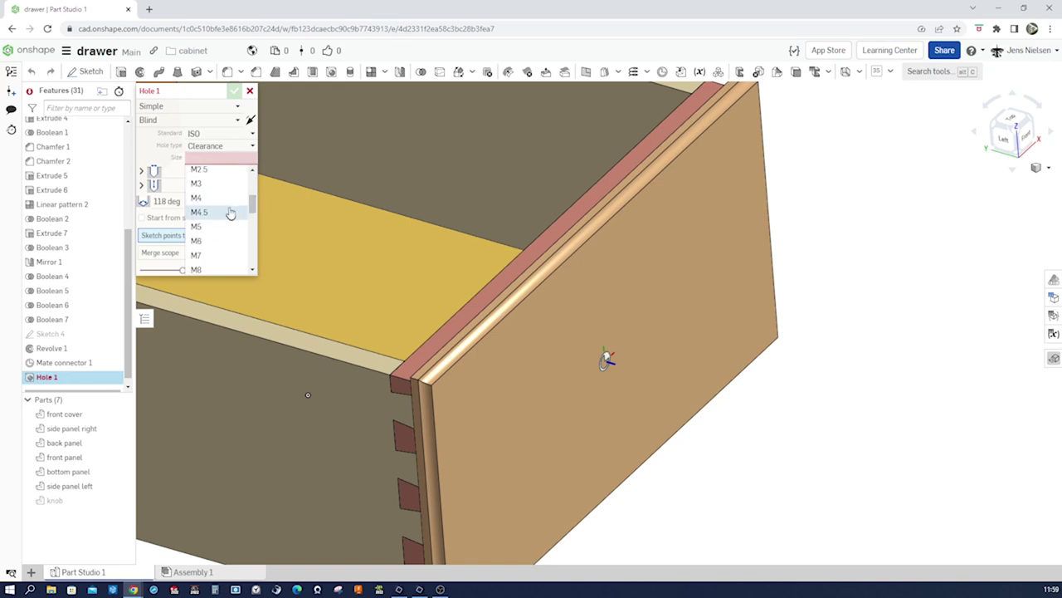
click(235, 198)
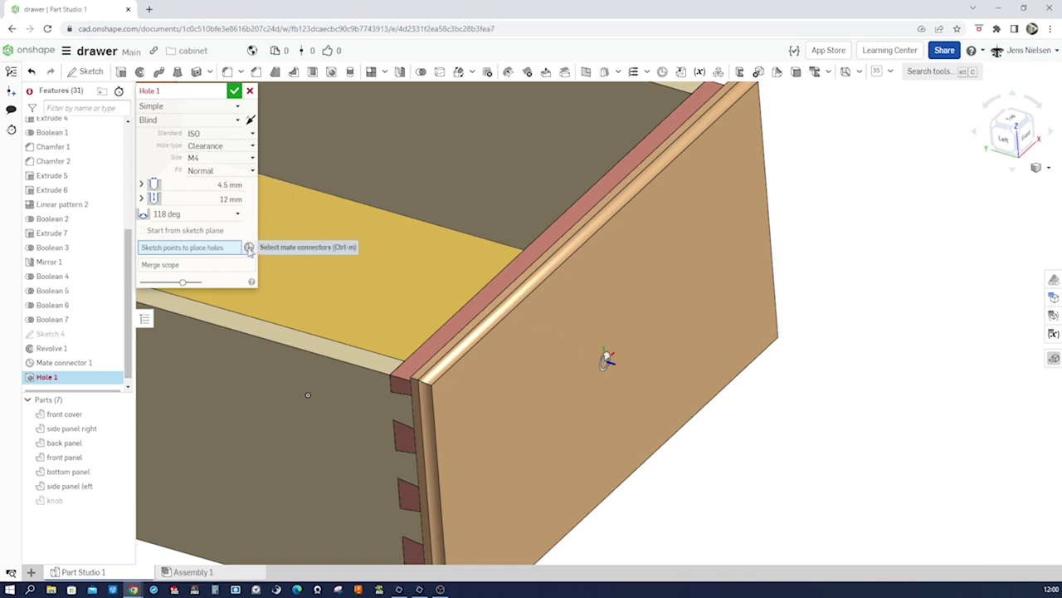
click(607, 360)
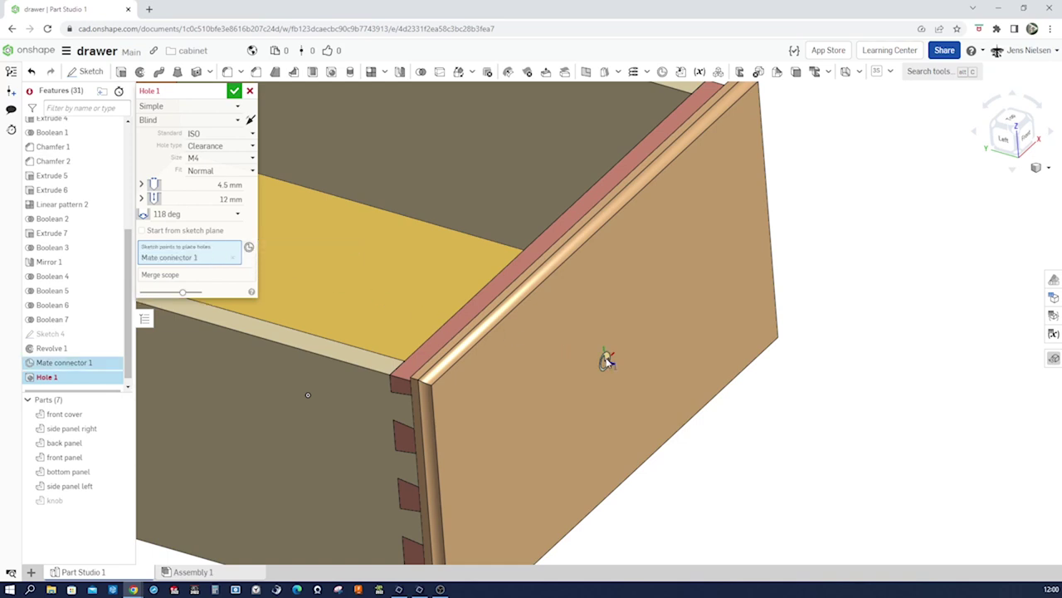
key(Left)
key(Left)
key(Left)
key(Left)
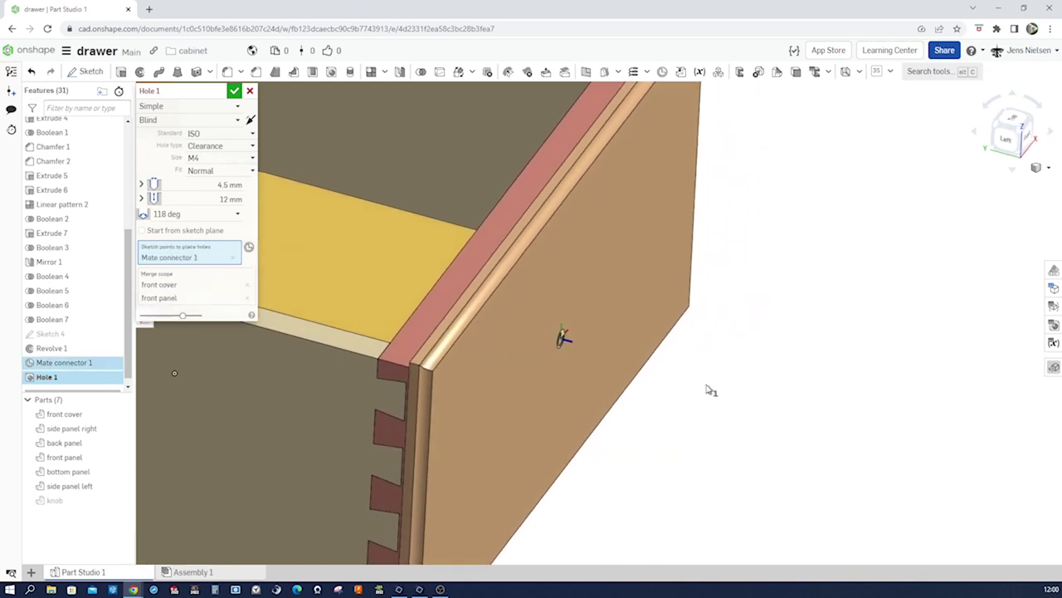
right_drag(708, 388, 532, 336)
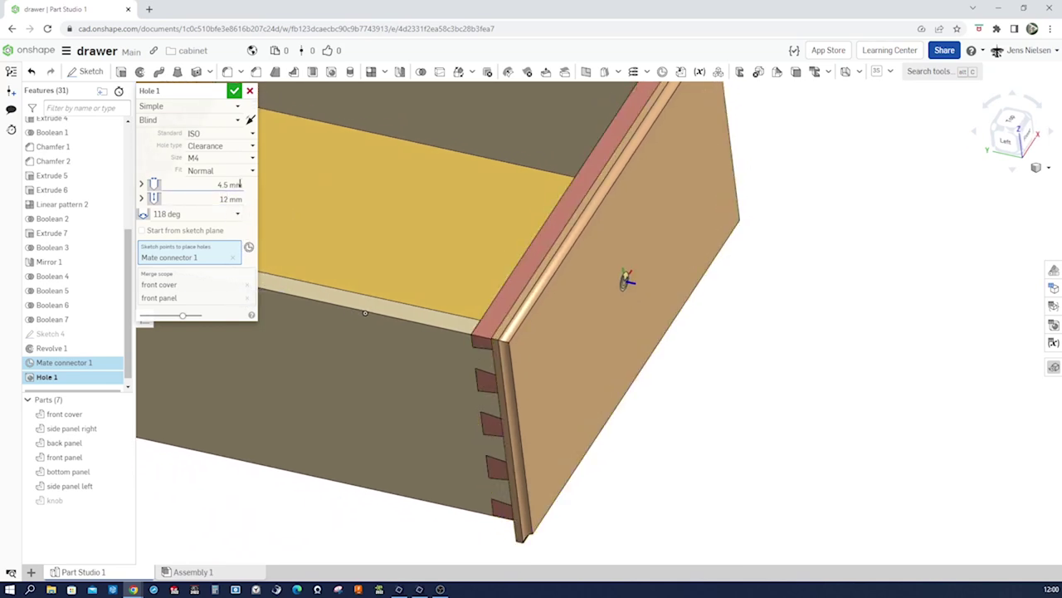
Make the M4 clearance hole go through both the front cover and the front panel, and finish it.
click(249, 171)
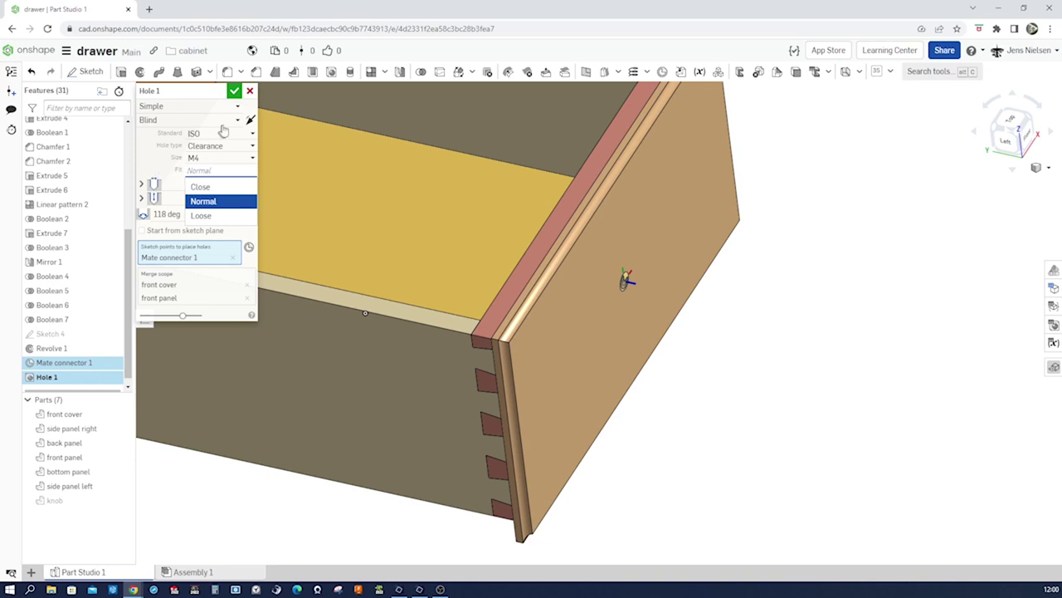
click(239, 121)
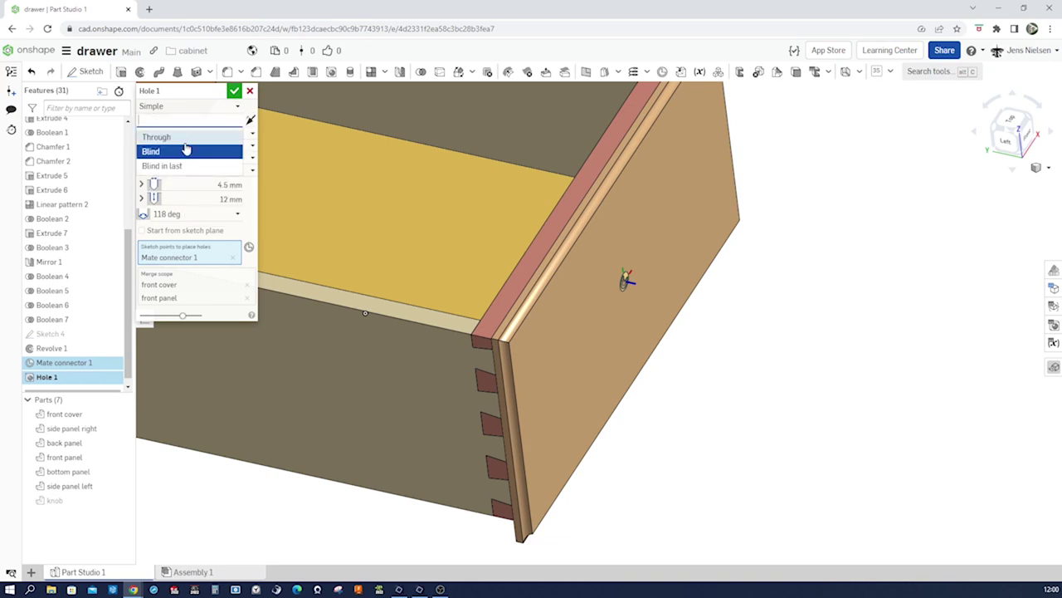
click(211, 139)
scroll(331, 228, down, 3)
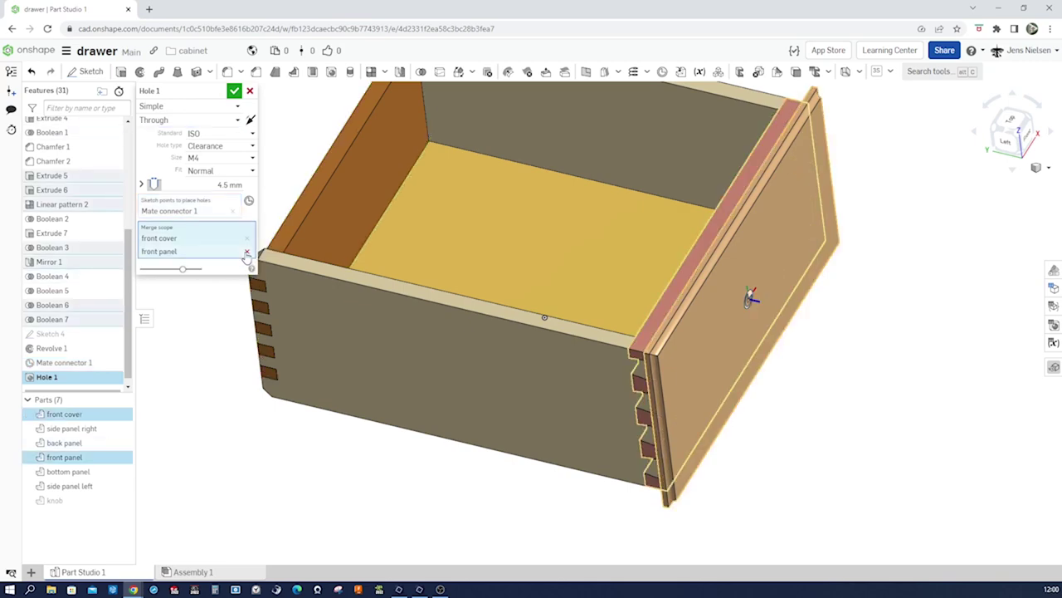
click(246, 253)
right_drag(782, 363, 913, 362)
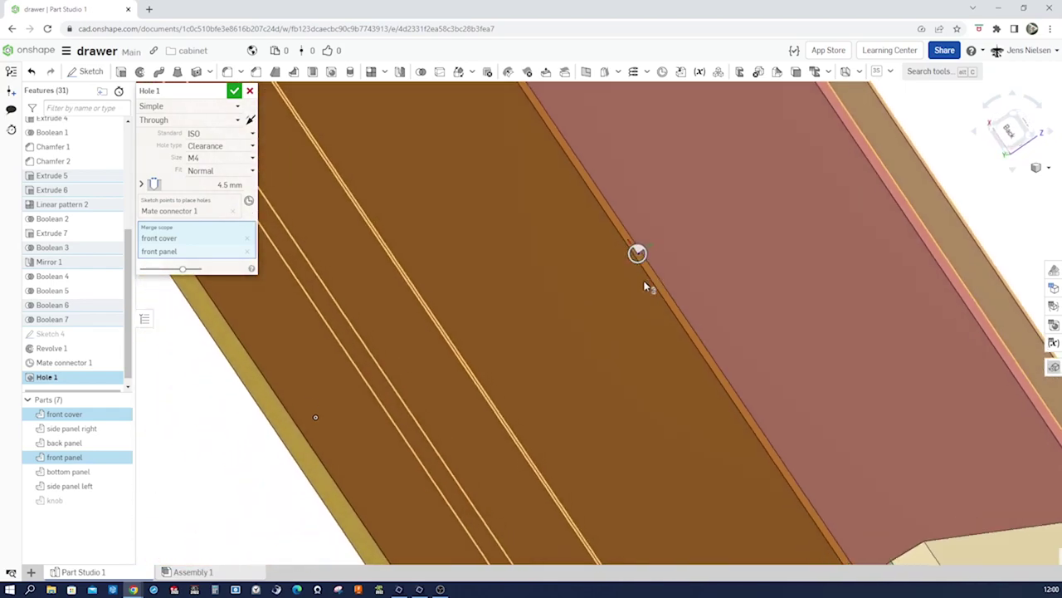
key(shift+Left)
scroll(760, 286, up, 8)
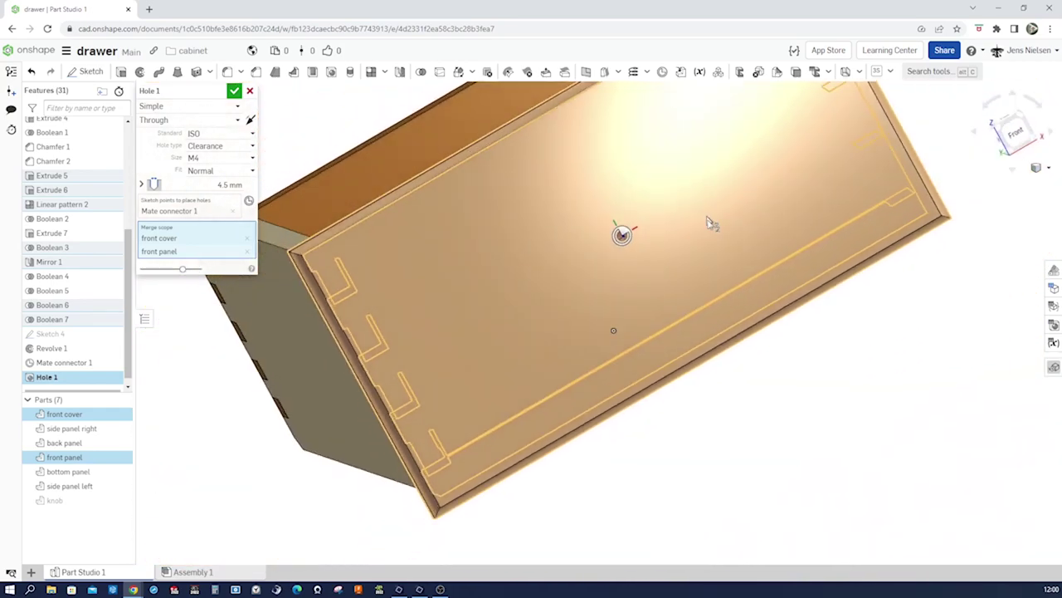
click(235, 93)
right_drag(238, 114, 160, 450)
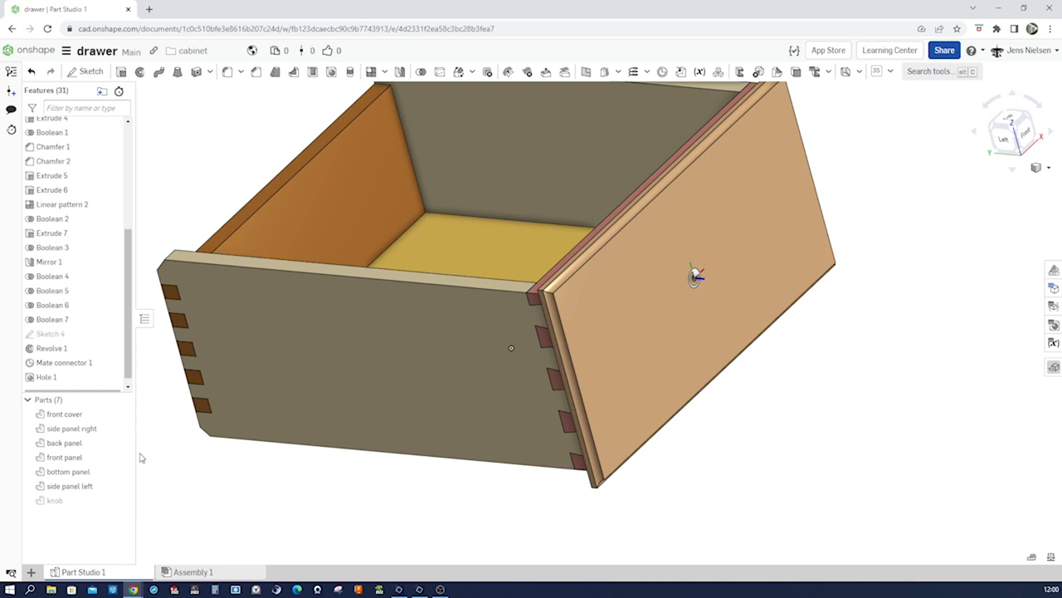
Hide the front panel and front cover, and show the knob.
click(121, 457)
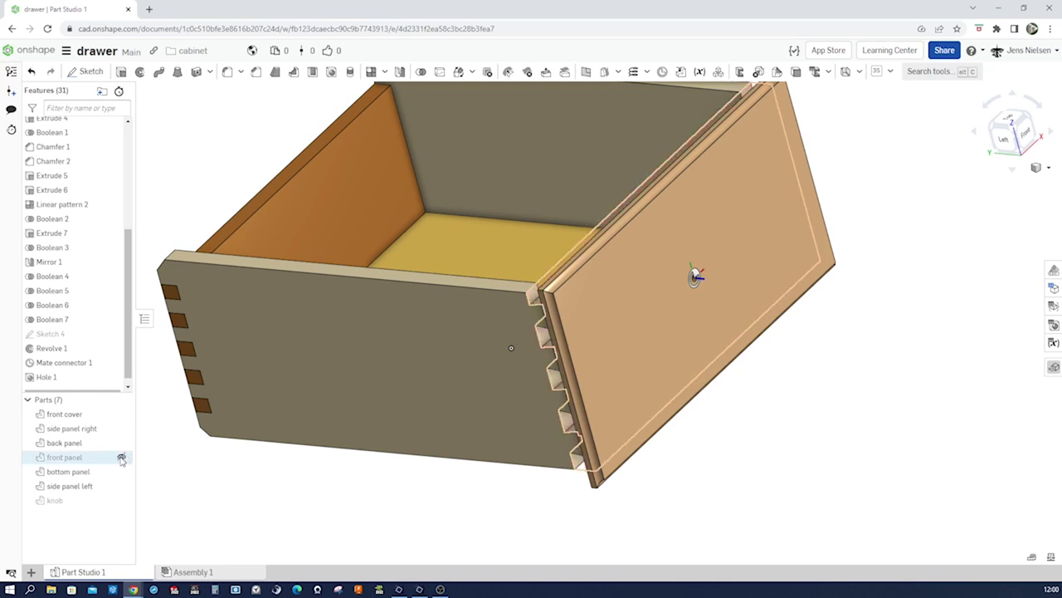
click(122, 414)
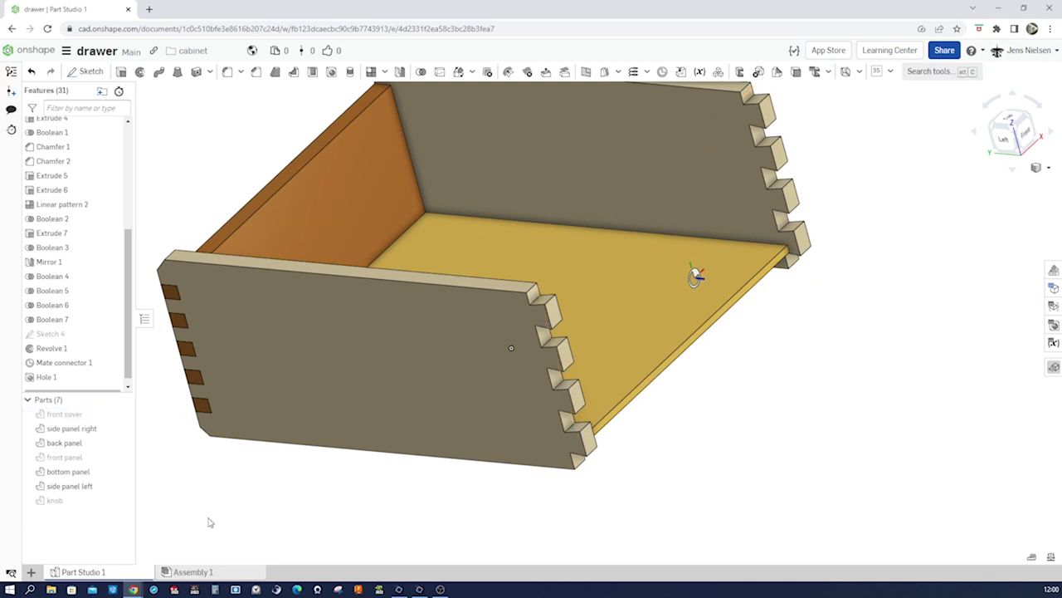
click(121, 500)
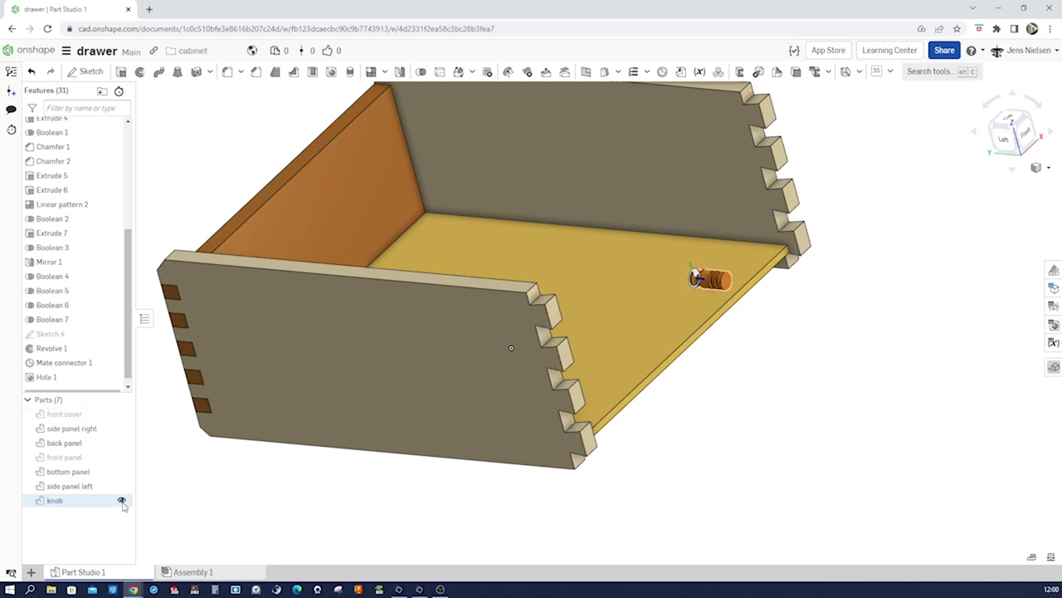
scroll(780, 314, up, 10)
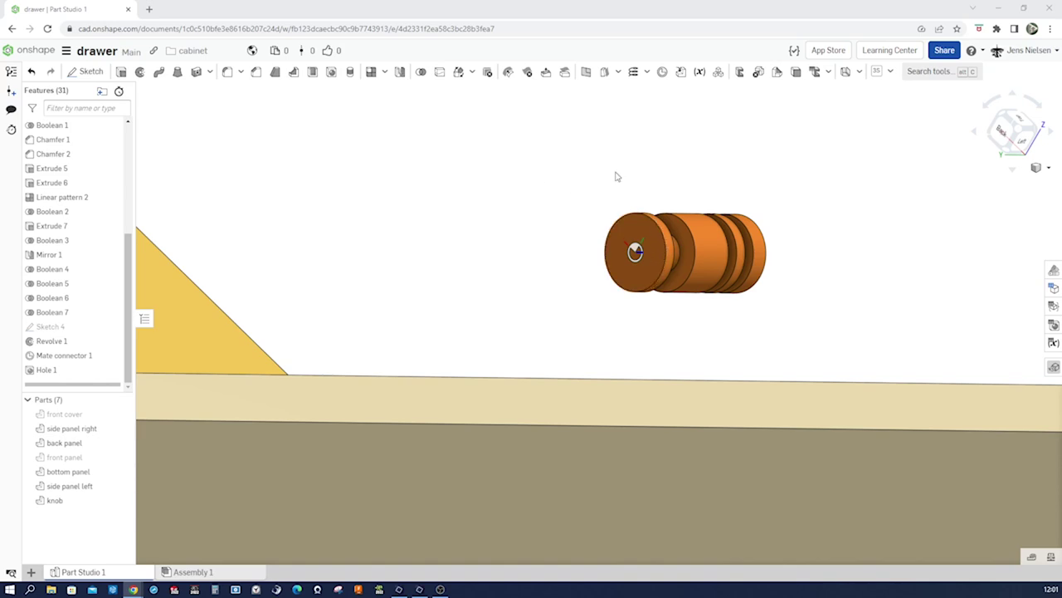
Add a blind ISO drilled hole of size 4, 12 mm deep, in the knob's back face at the mate connector.
click(336, 77)
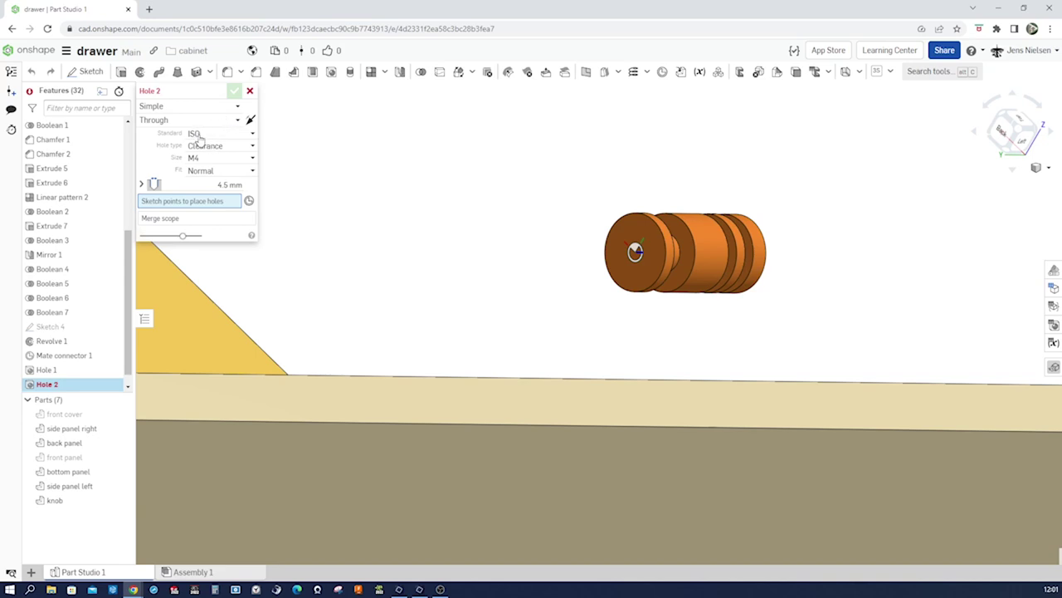
click(239, 122)
click(190, 152)
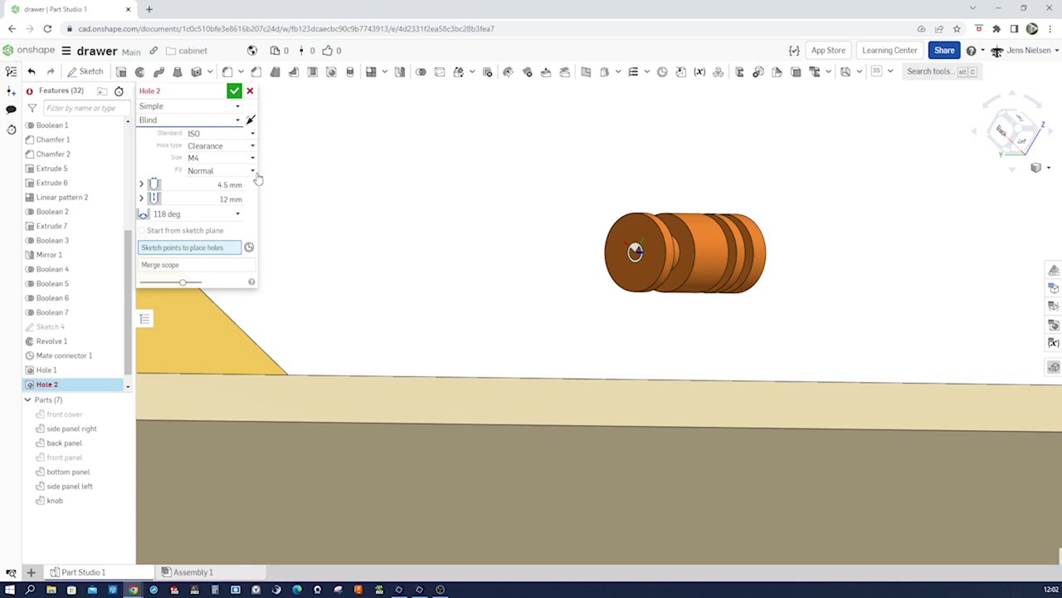
click(251, 146)
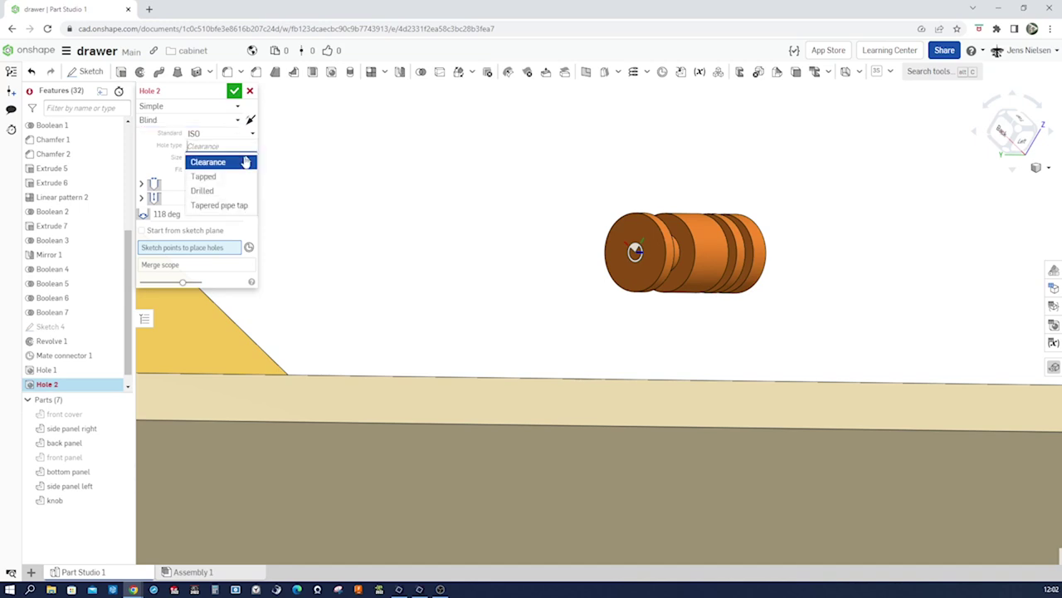
click(224, 190)
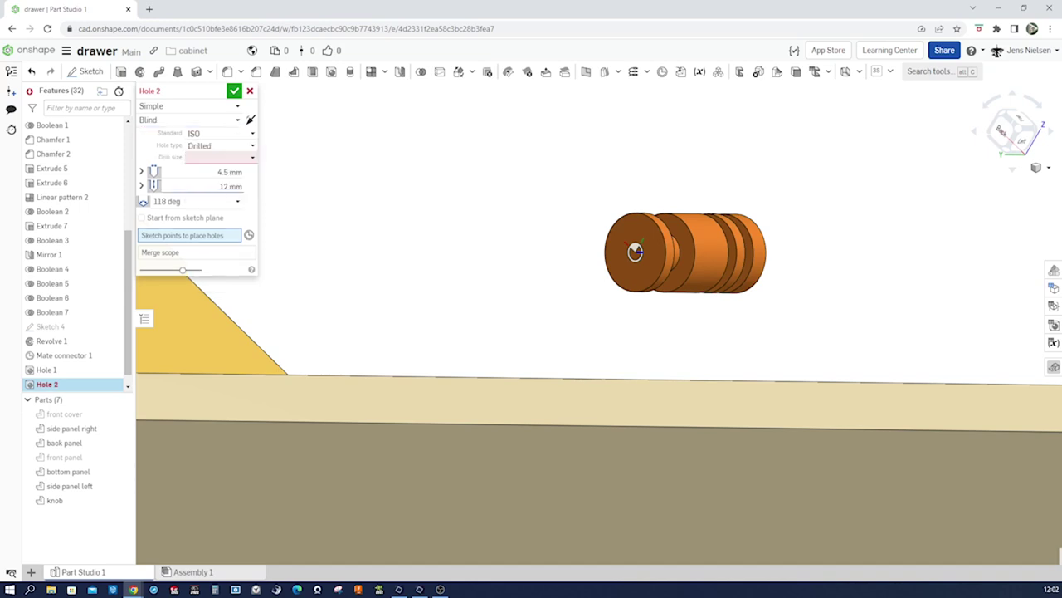
click(252, 160)
drag(253, 177, 254, 201)
click(195, 178)
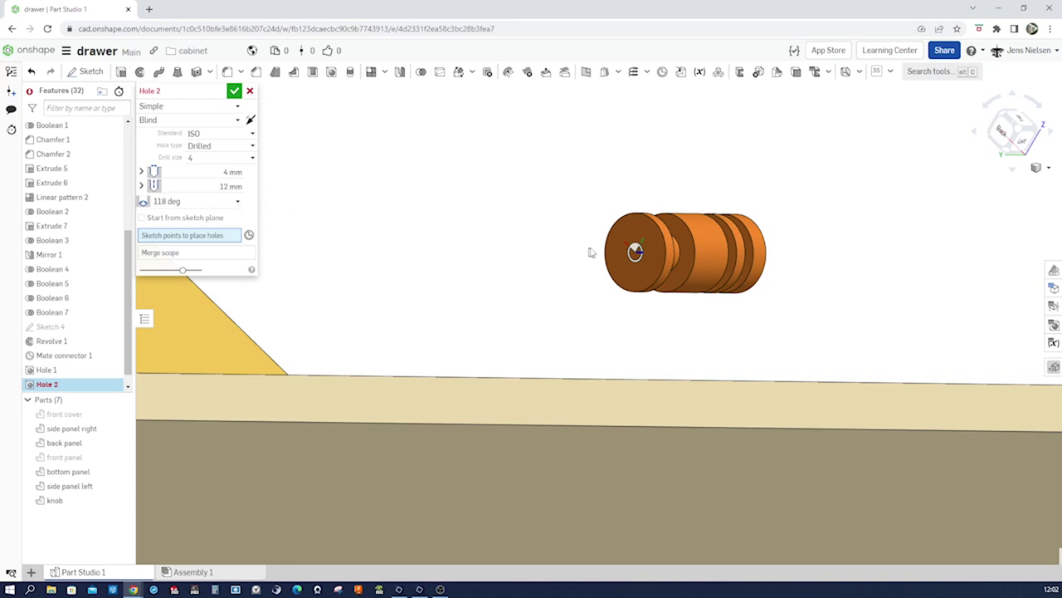
click(635, 251)
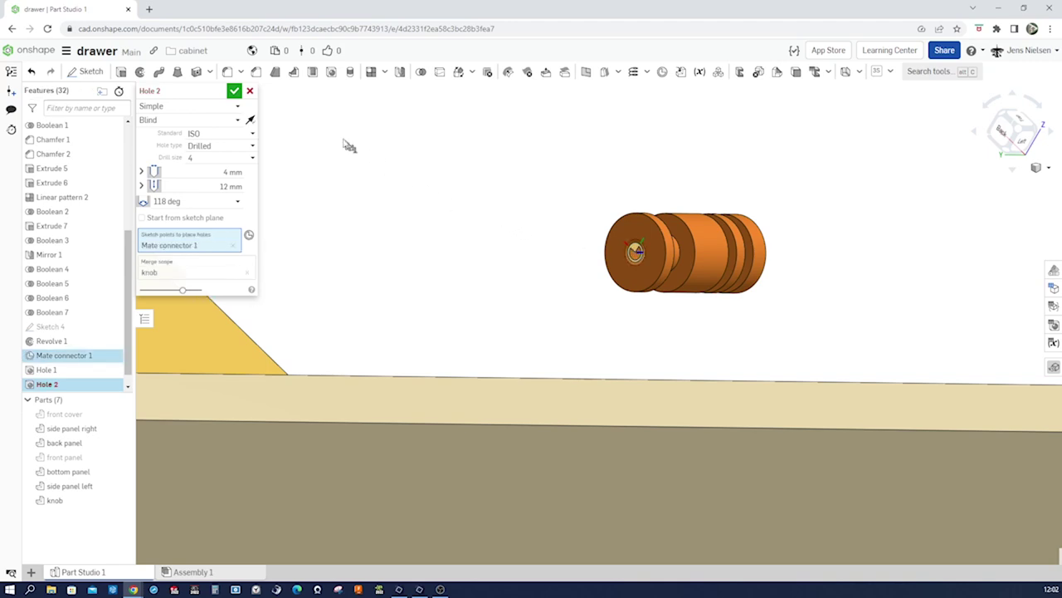
click(235, 91)
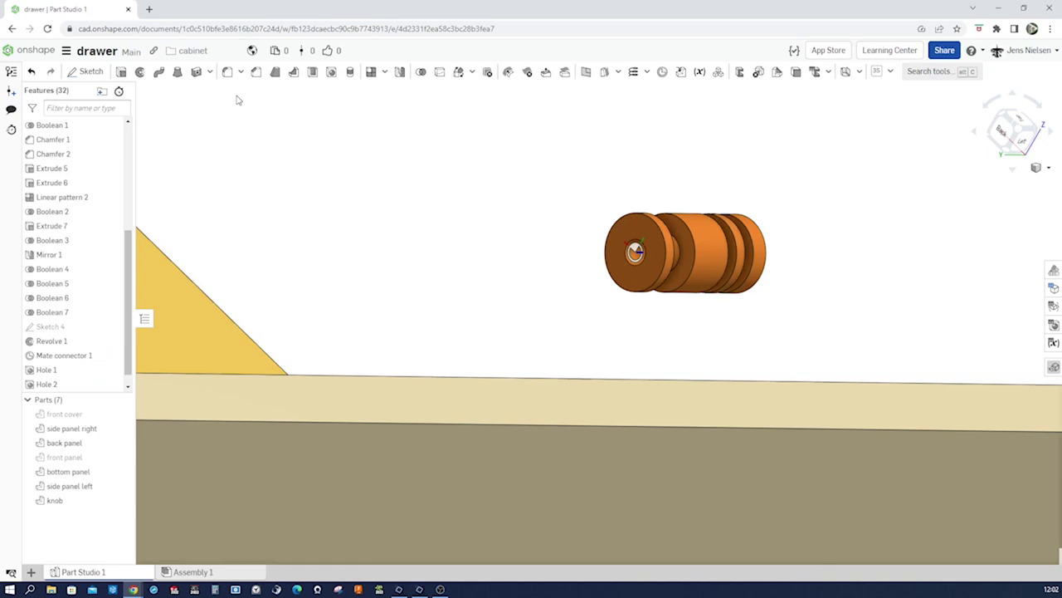
Show the front panel and front cover again.
scroll(549, 166, up, 2)
right_drag(546, 161, 540, 160)
scroll(539, 164, down, 5)
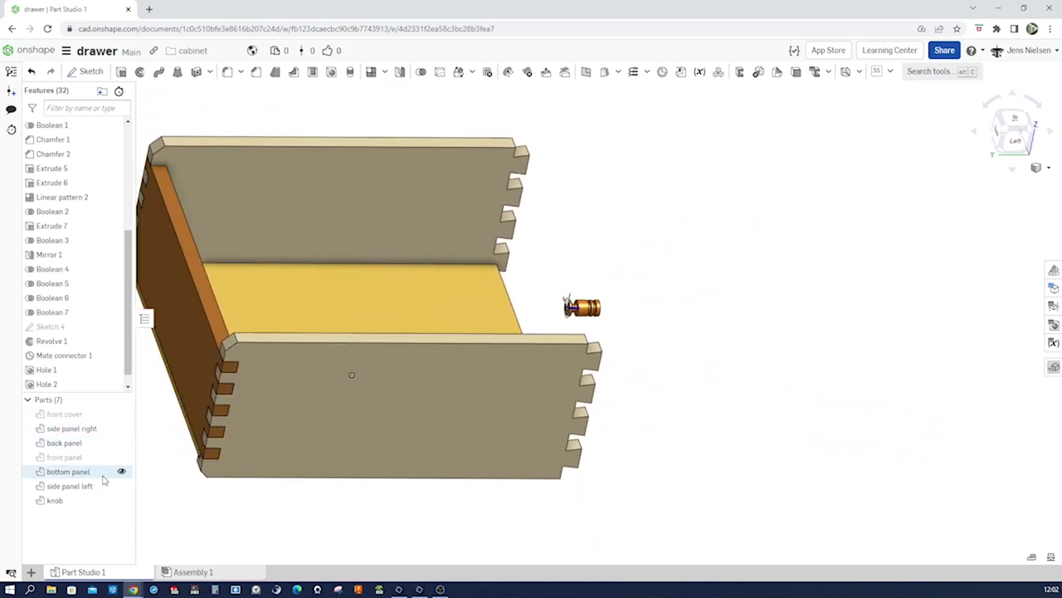
click(121, 458)
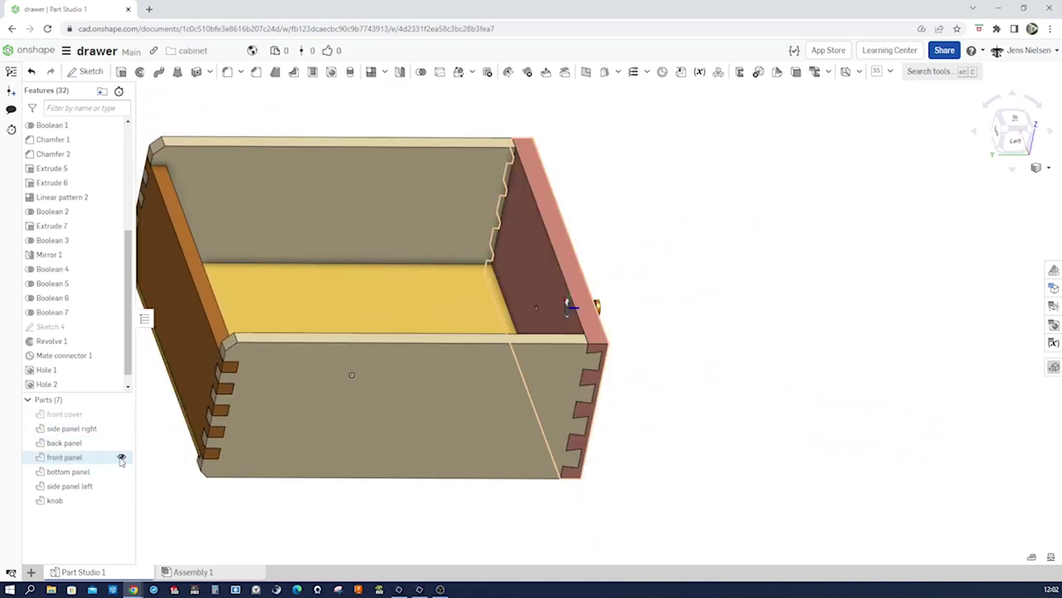
click(121, 414)
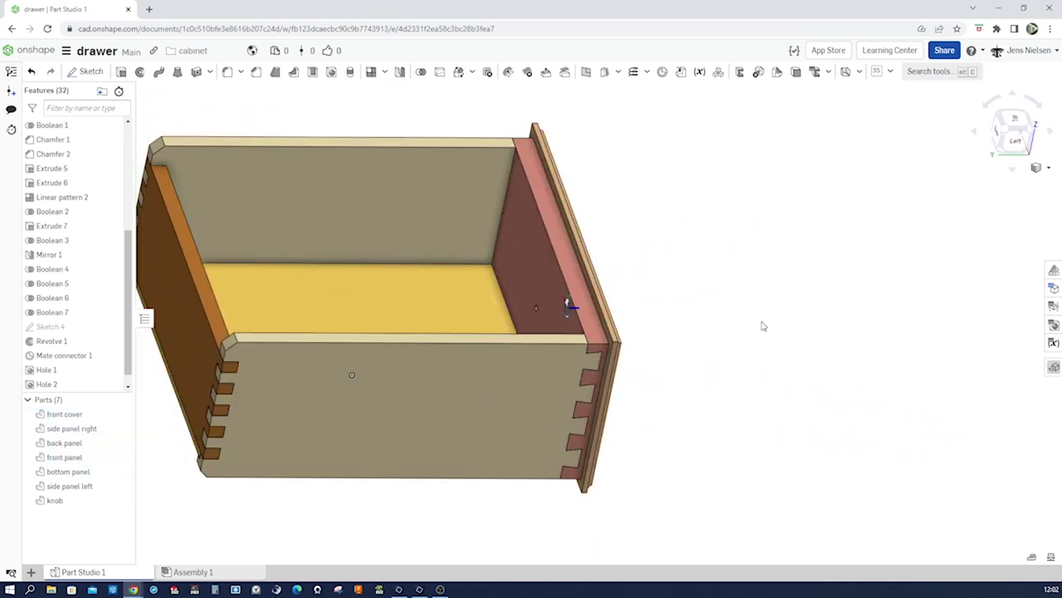
Examine the knob on the front cover and the screw hole on the inner side of the front panel.
scroll(762, 325, up, 3)
key(Right)
key(Right)
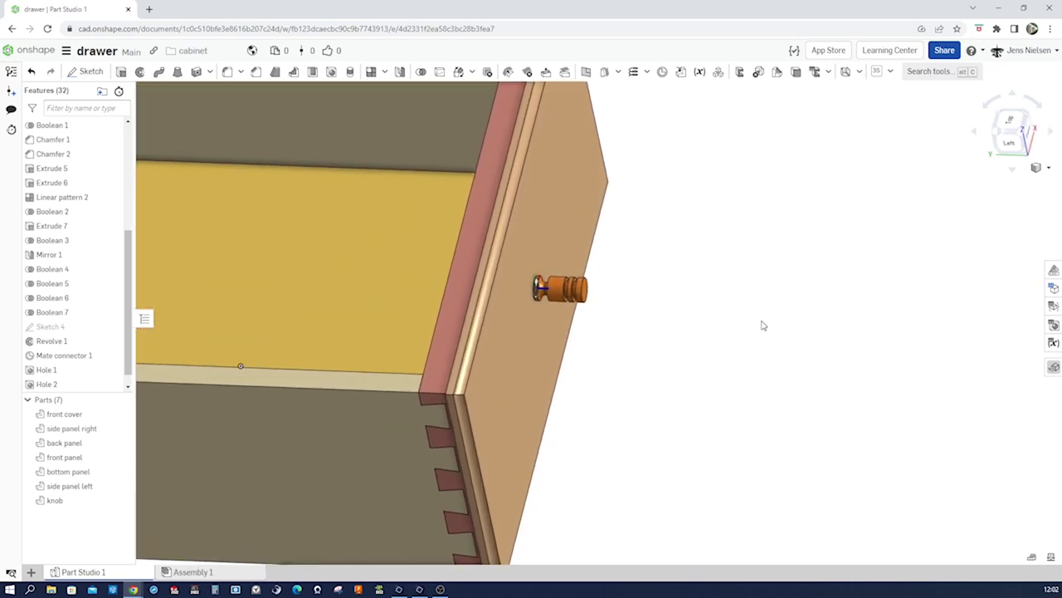
key(Right)
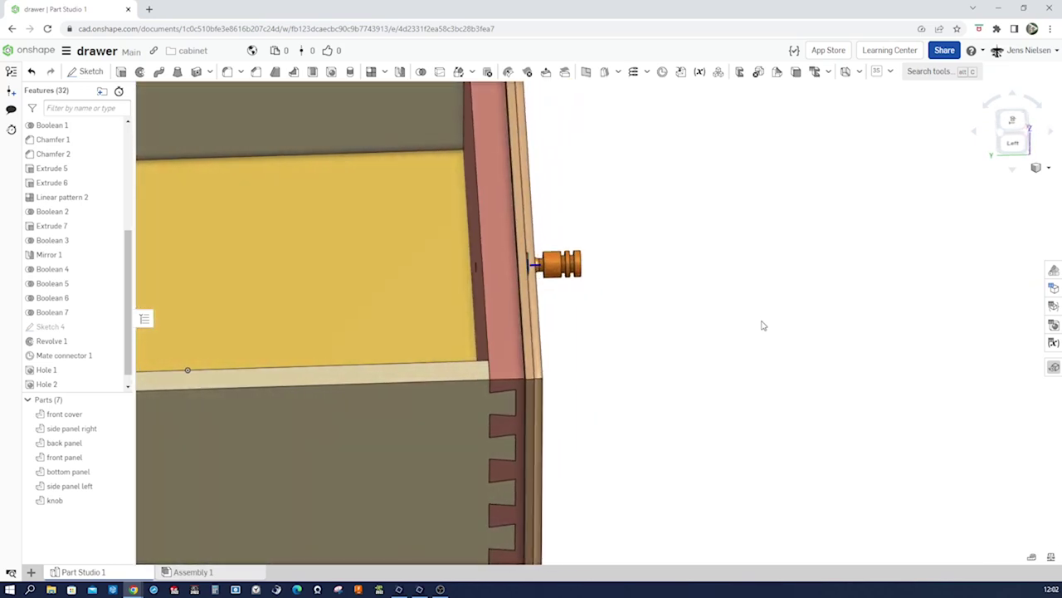
scroll(560, 294, up, 2)
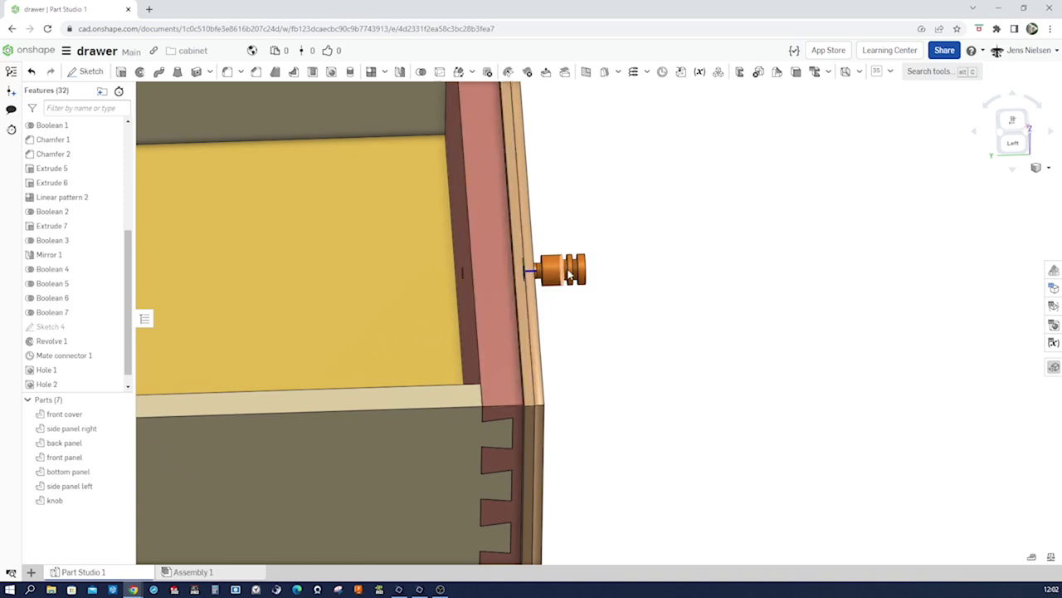
scroll(557, 274, up, 3)
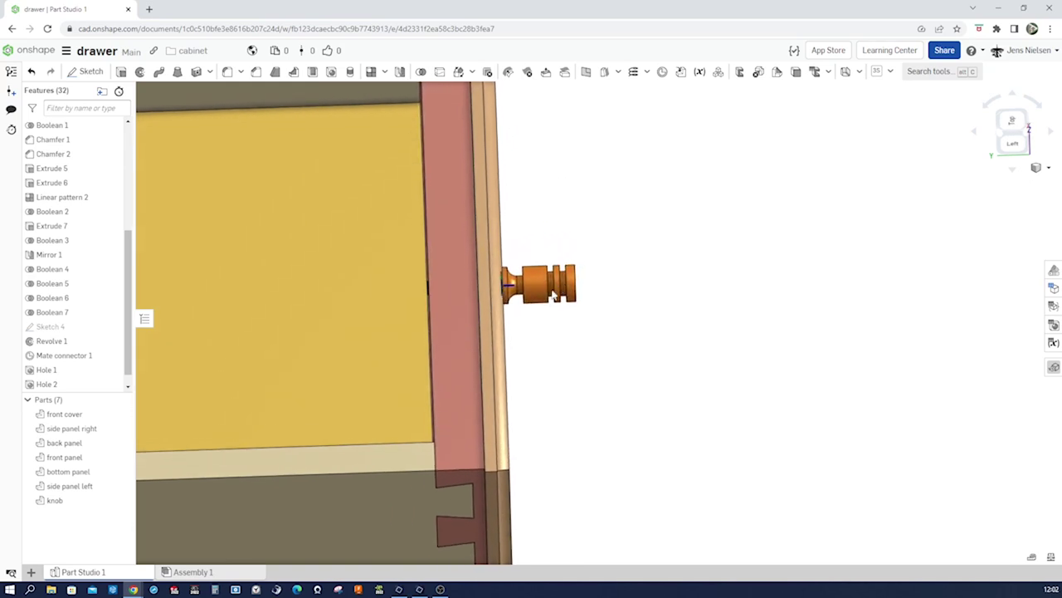
scroll(647, 320, down, 1)
right_drag(647, 321, 700, 318)
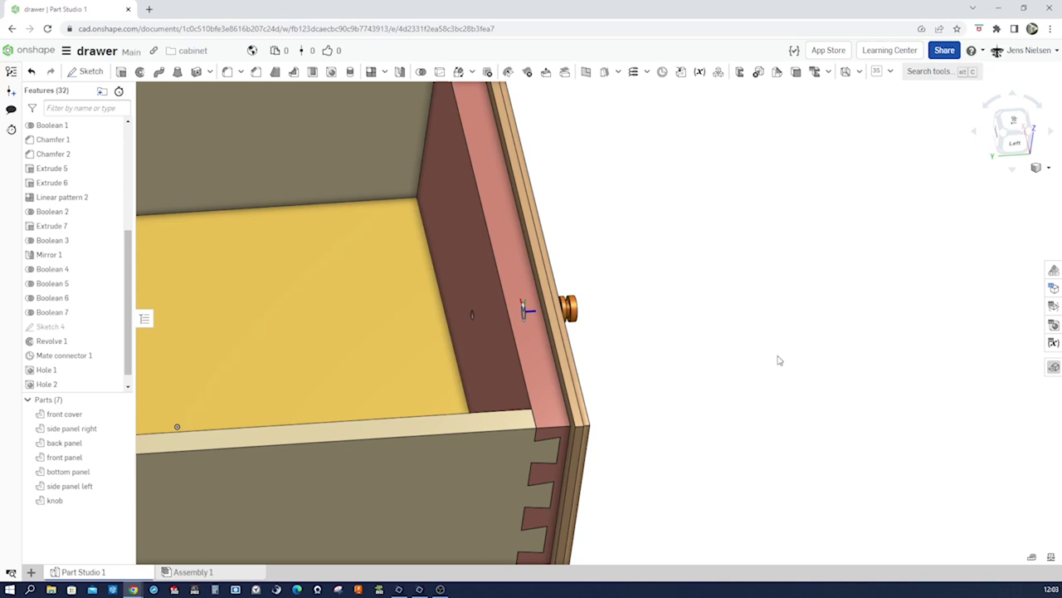
Insert all parts of Part Studio 1 together into Assembly 1 as the complete drawer.
click(221, 572)
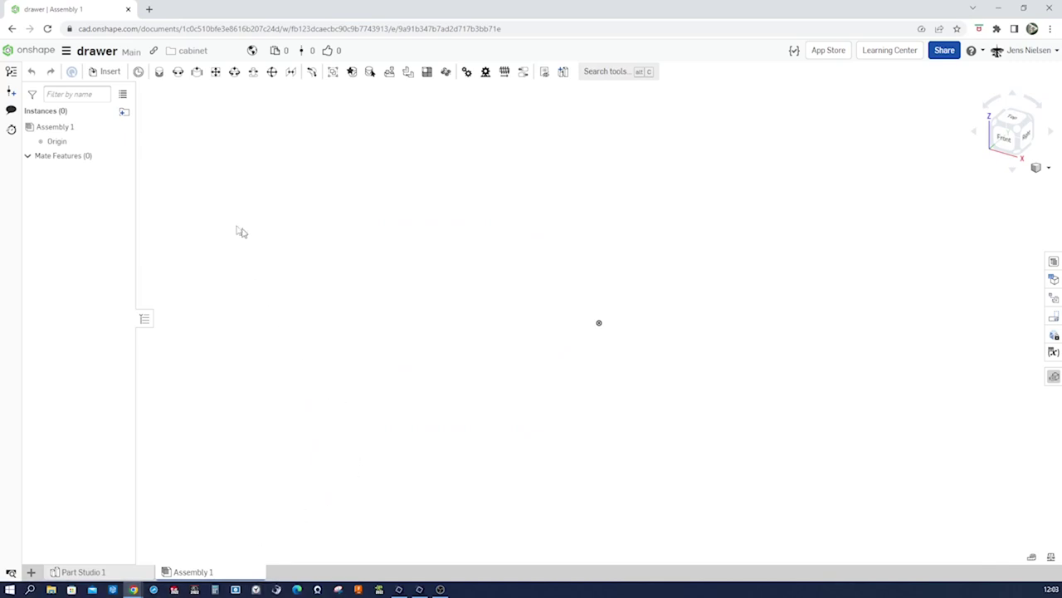
click(99, 72)
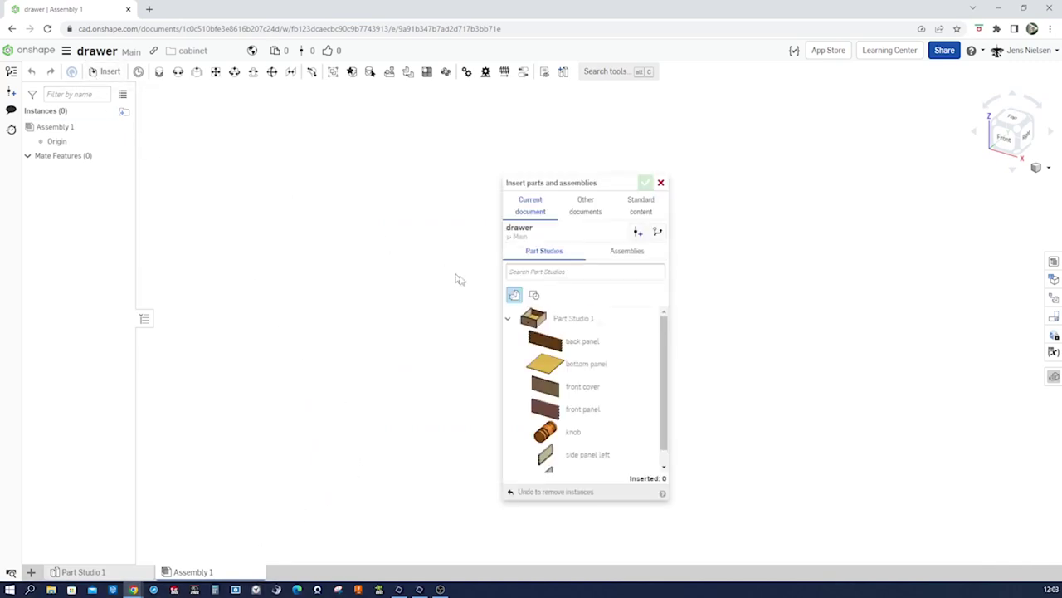
click(534, 320)
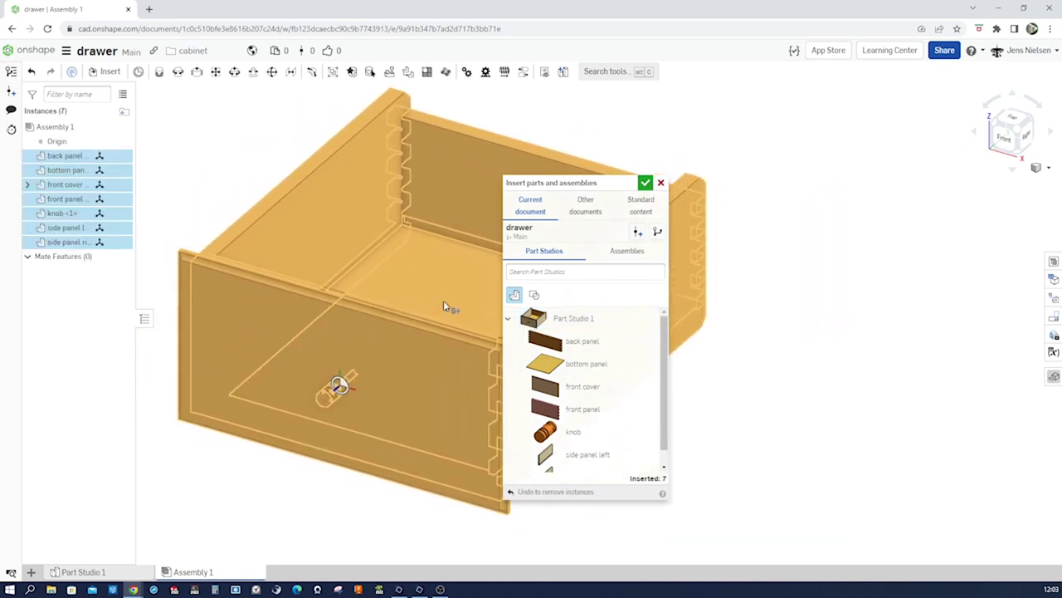
click(447, 306)
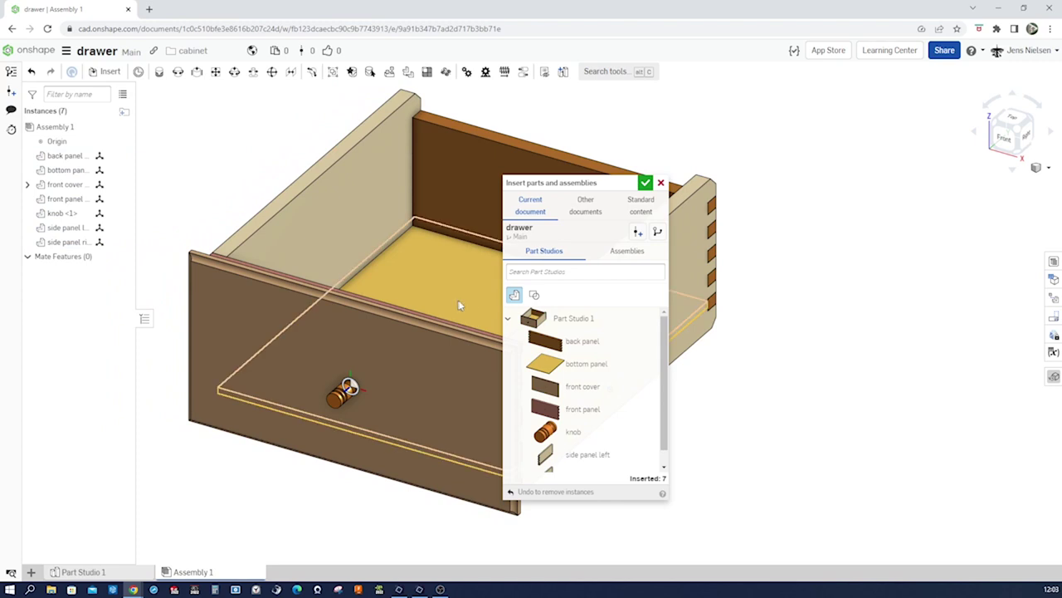
click(645, 184)
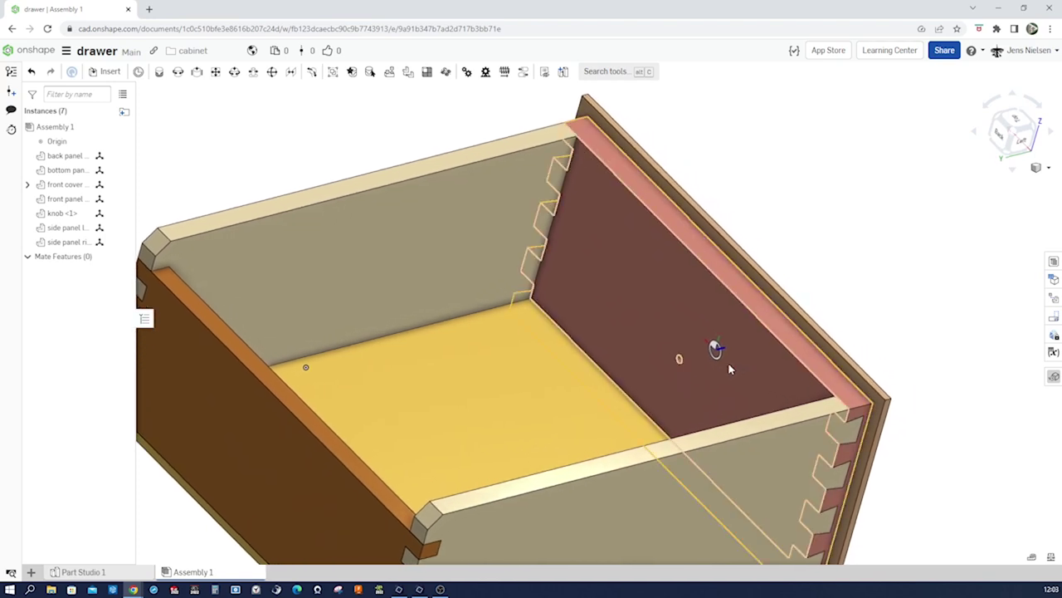
right_drag(698, 362, 801, 309)
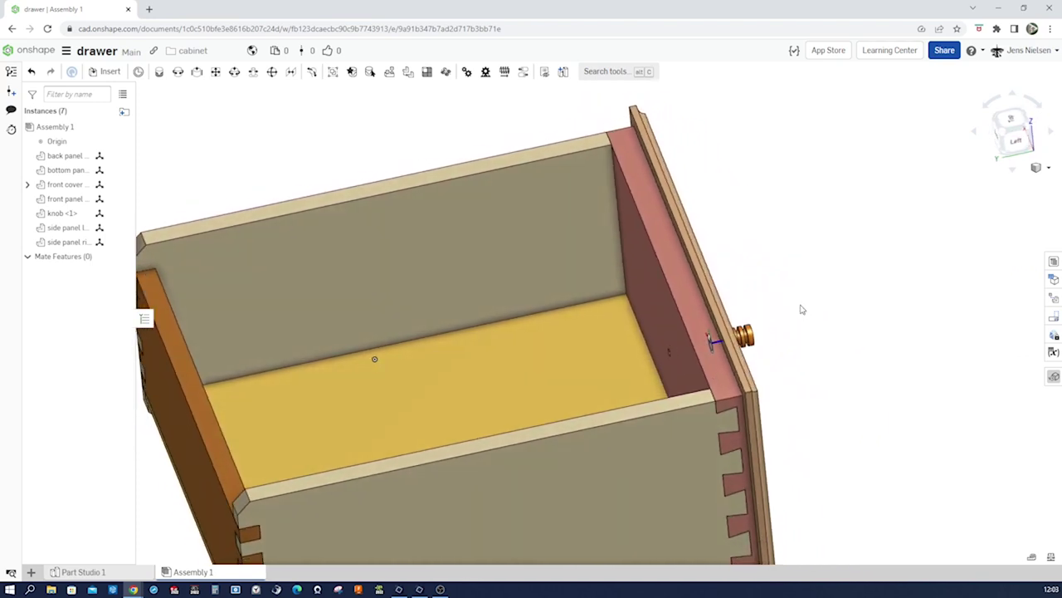
Start inserting a standard component with standard DIN, category Bolts & screws and class Slotted head screws.
click(107, 72)
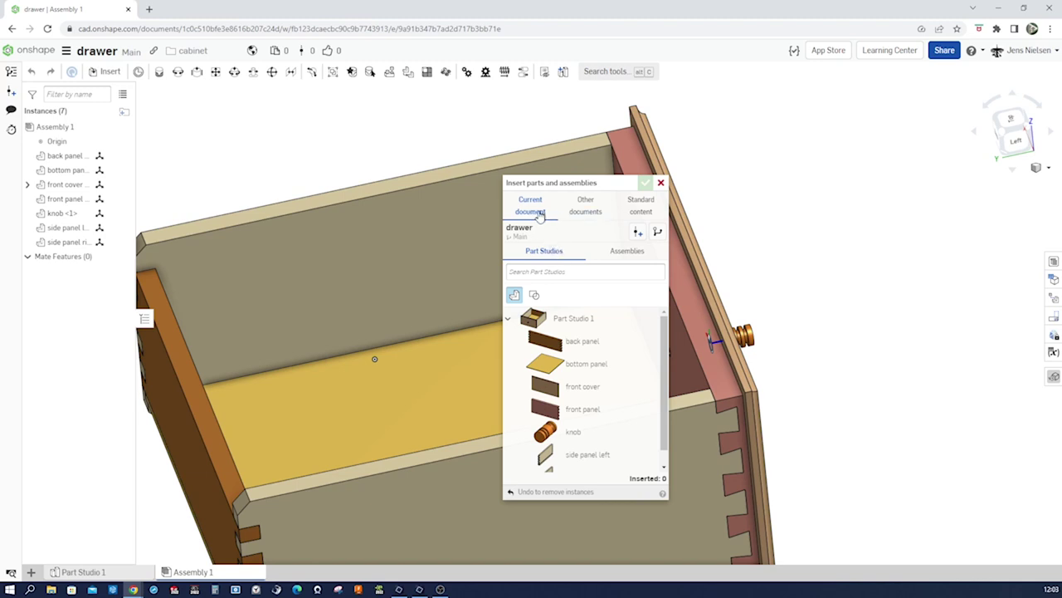
click(641, 211)
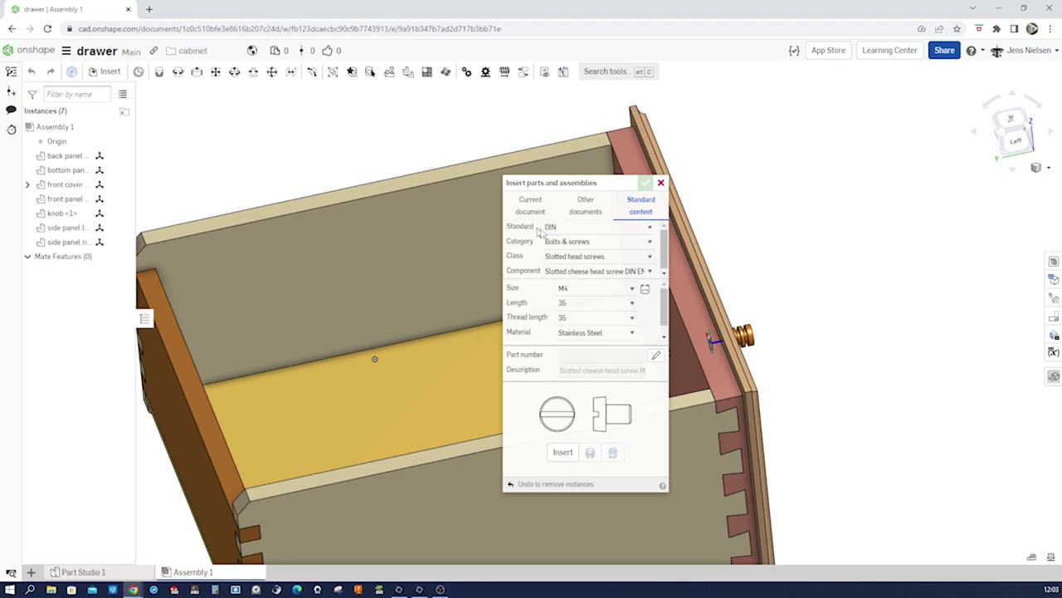
click(650, 228)
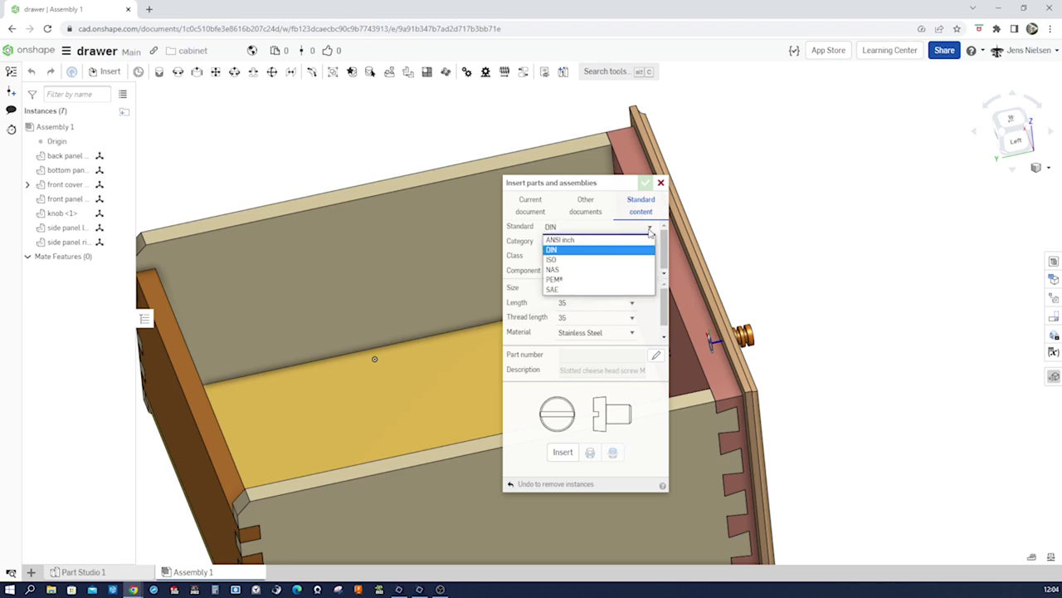
click(565, 251)
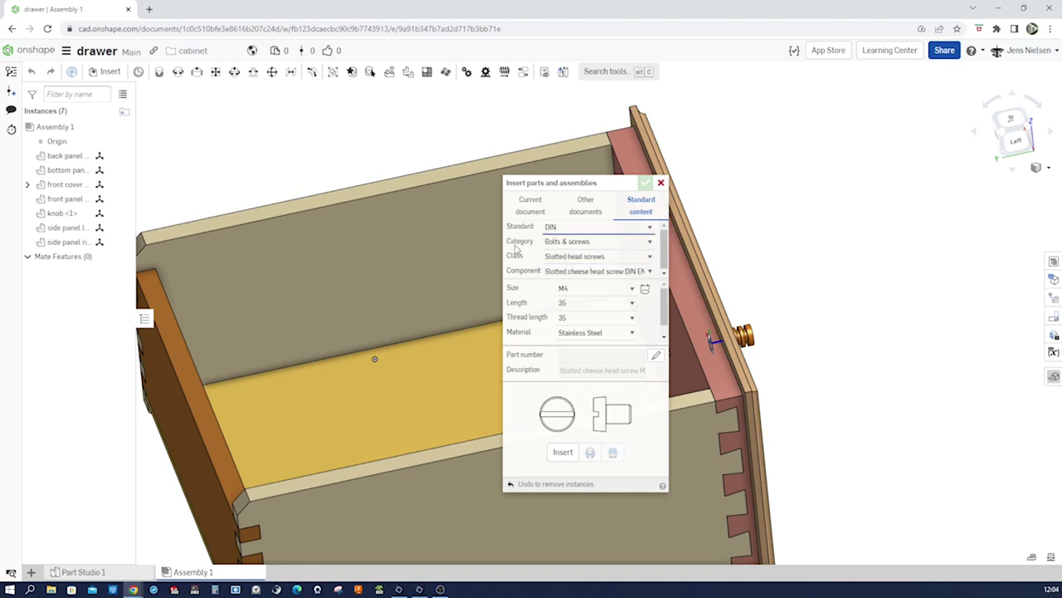
click(650, 243)
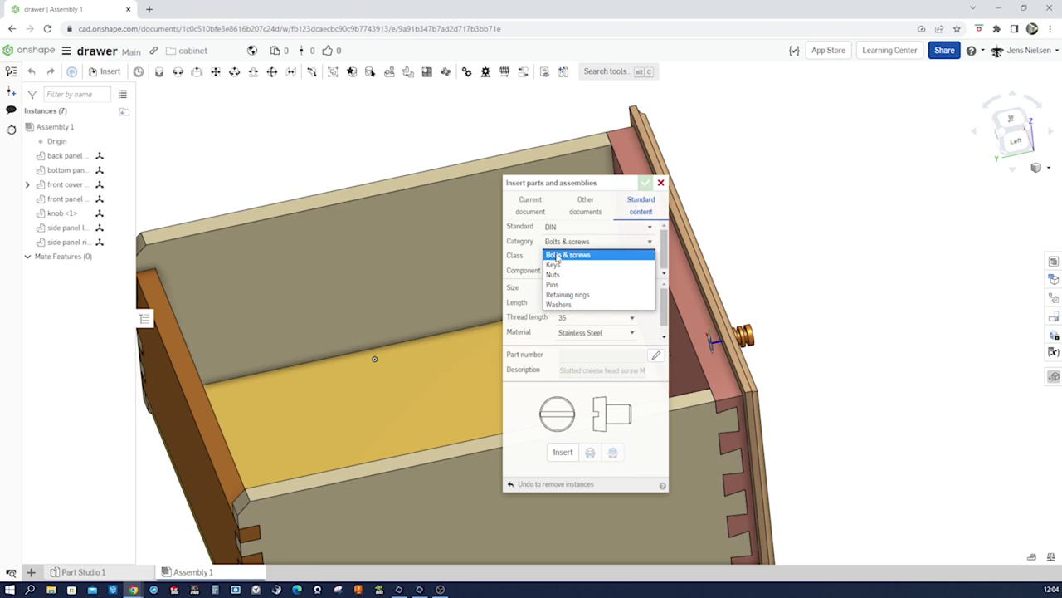
click(565, 256)
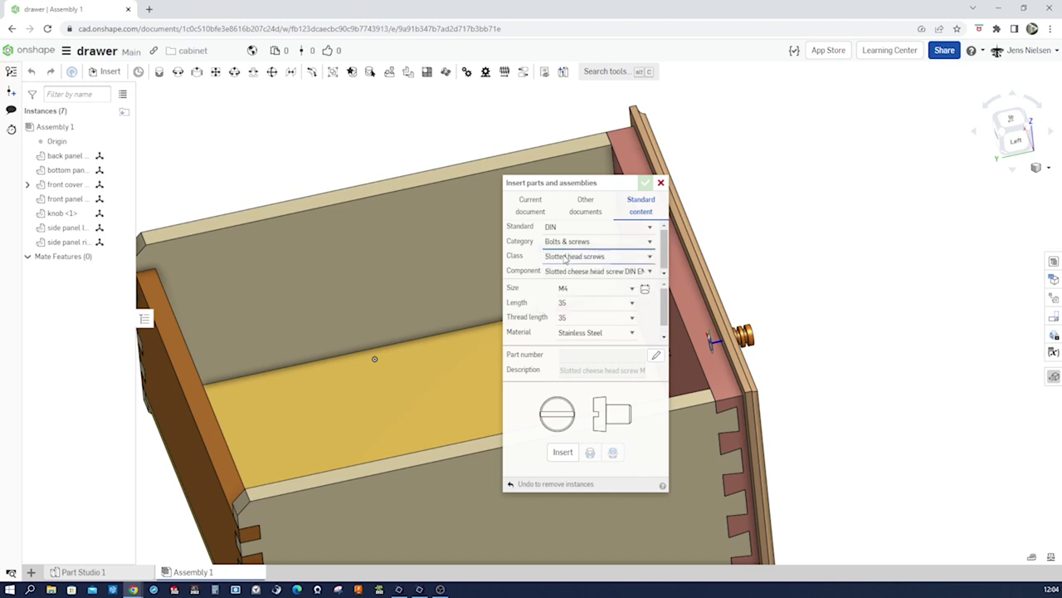
click(648, 258)
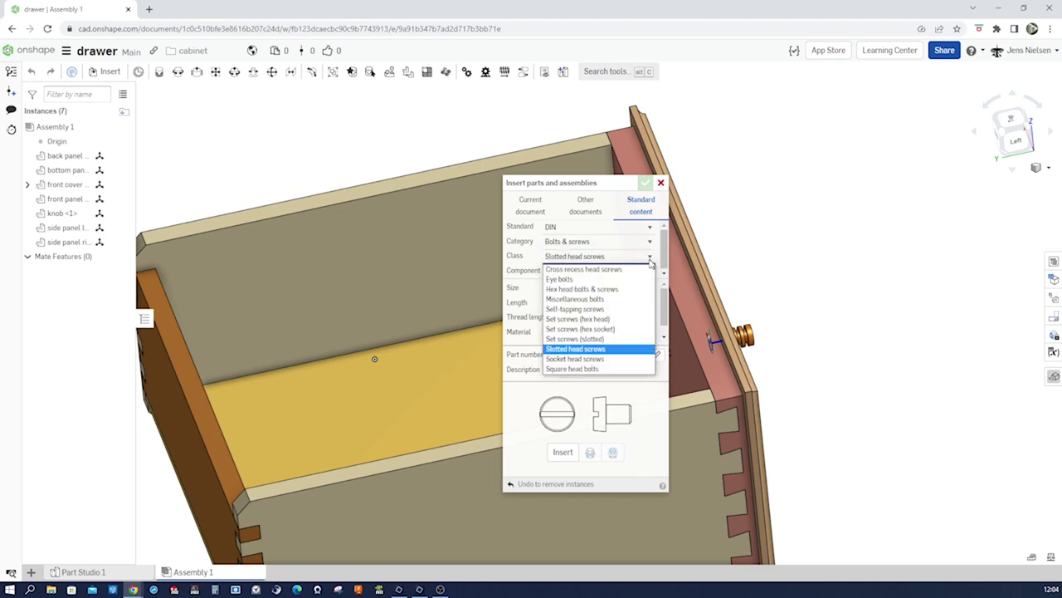
click(574, 350)
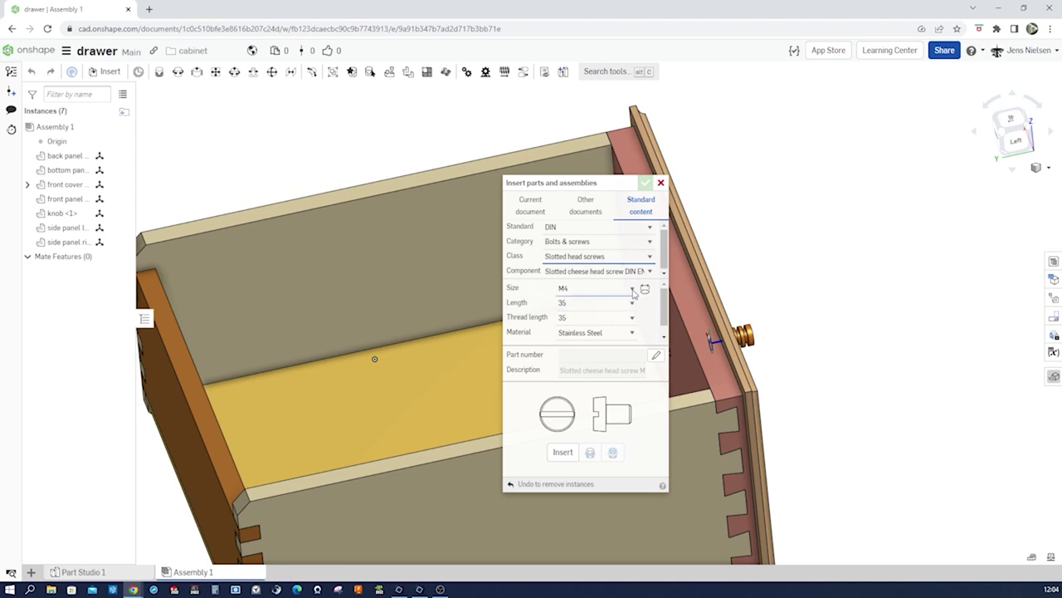
Set the slotted cheese head screw to size M4 and length 35.
click(634, 290)
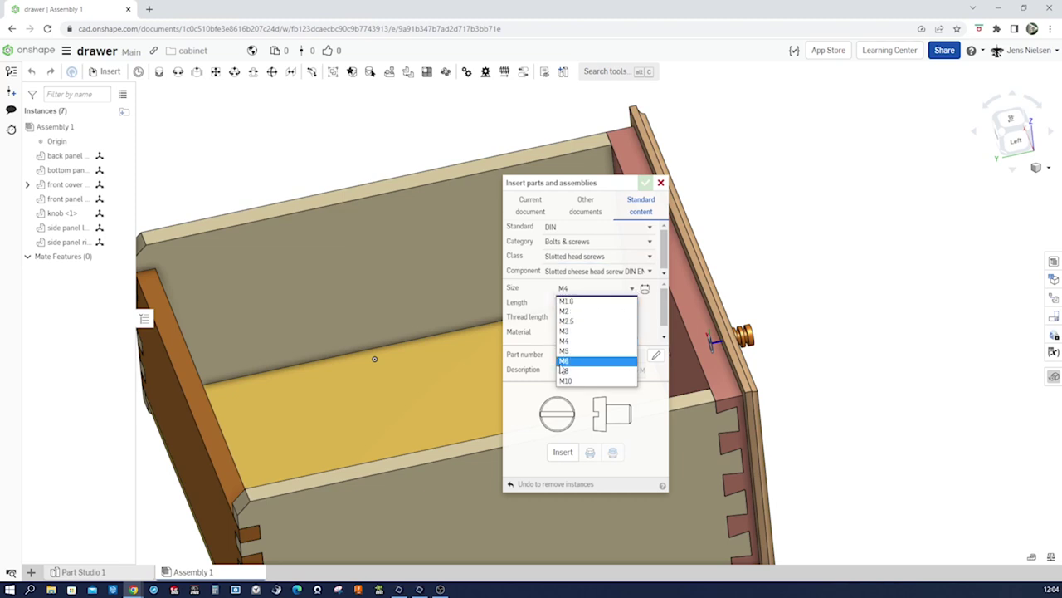
click(571, 341)
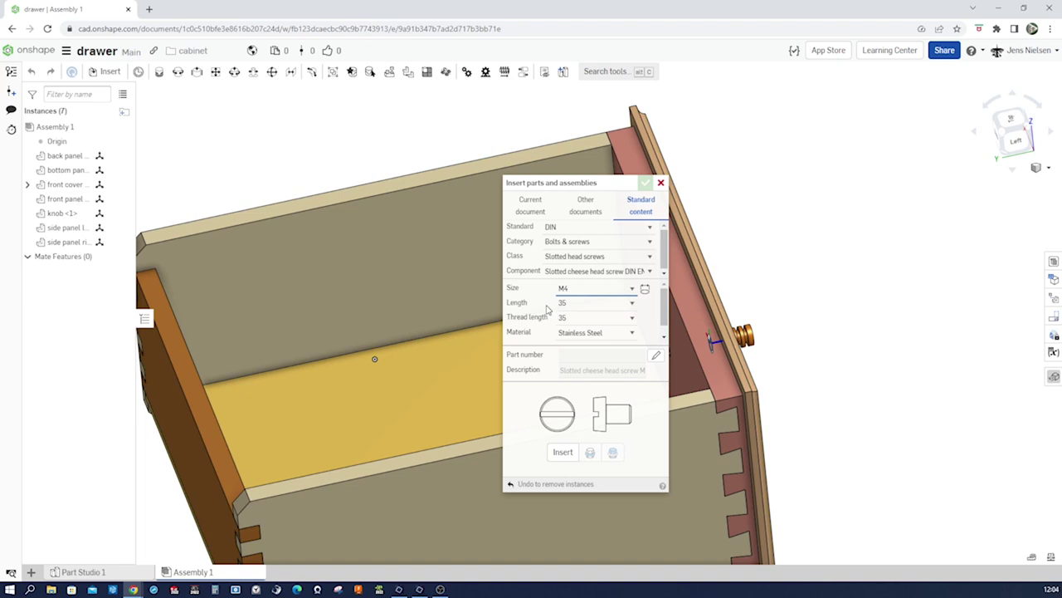
click(633, 307)
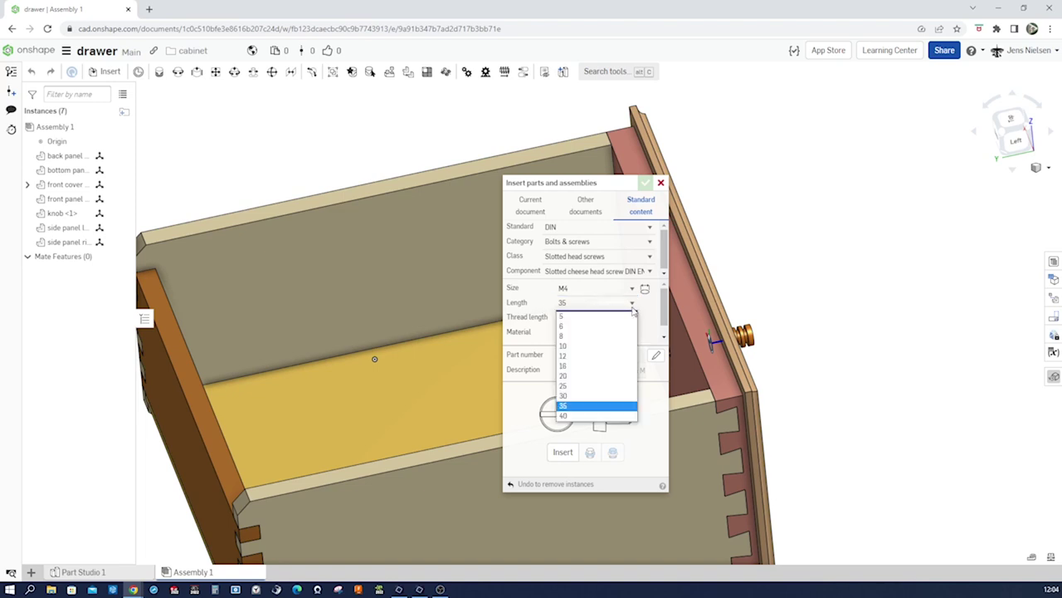
click(567, 405)
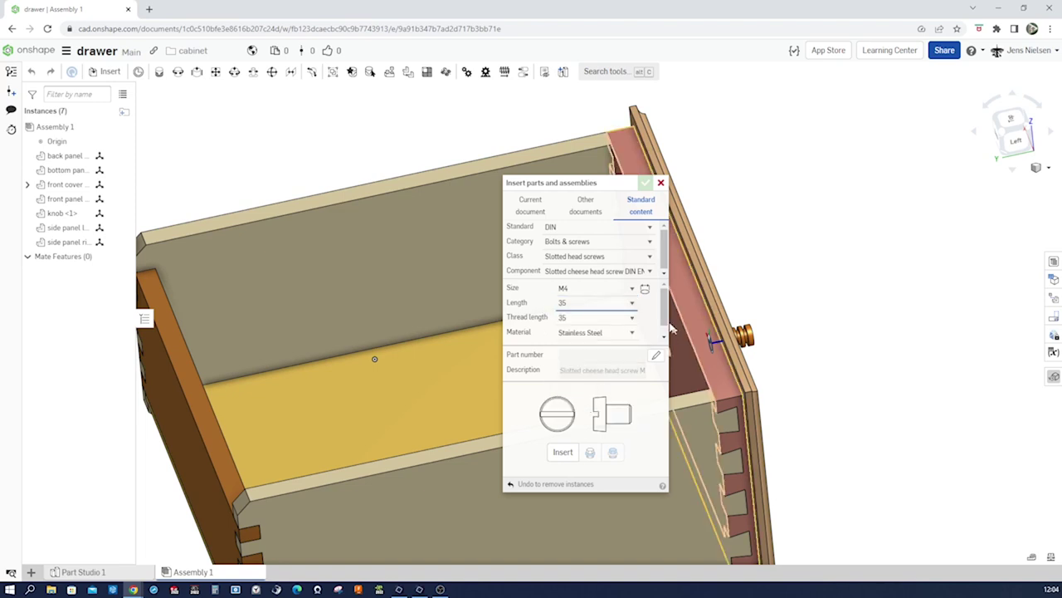
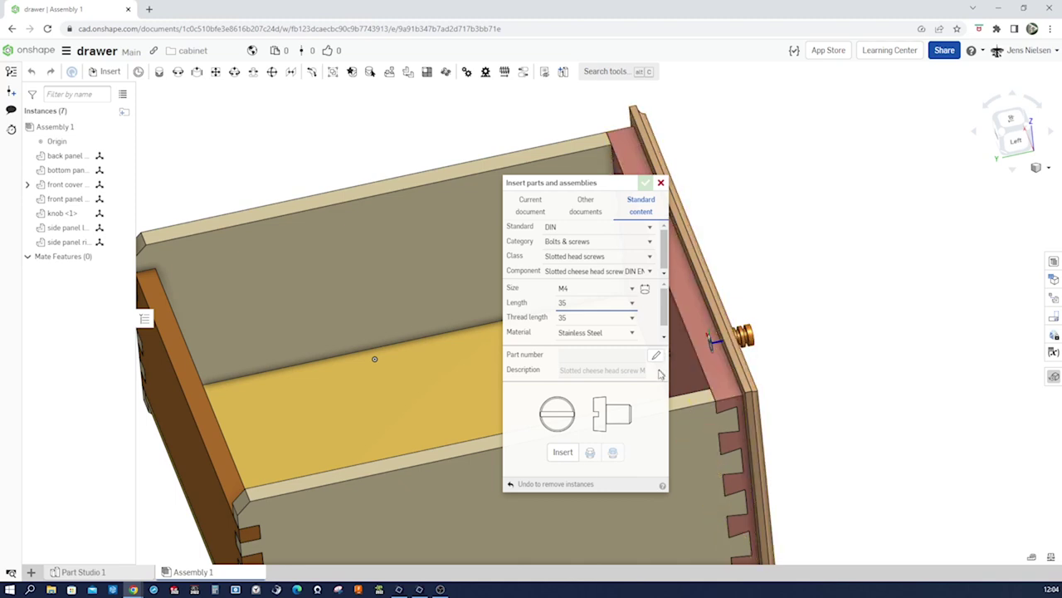
Insert the screw into the hole on the inner side of the front panel and finish inserting.
click(564, 455)
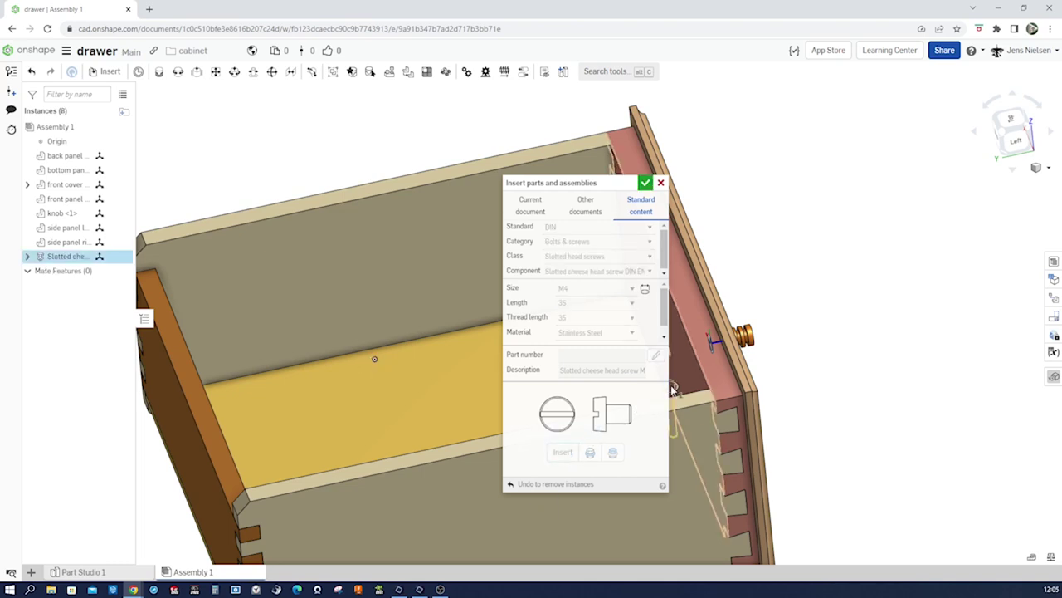
scroll(690, 375, down, 1)
middle_drag(689, 374, 784, 389)
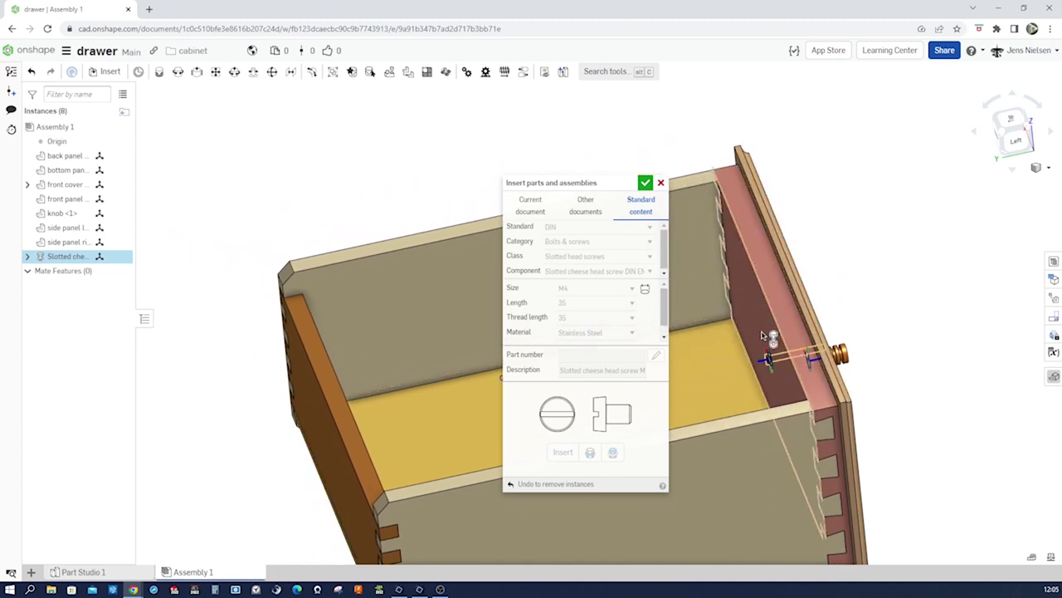
scroll(784, 328, up, 5)
scroll(775, 348, up, 4)
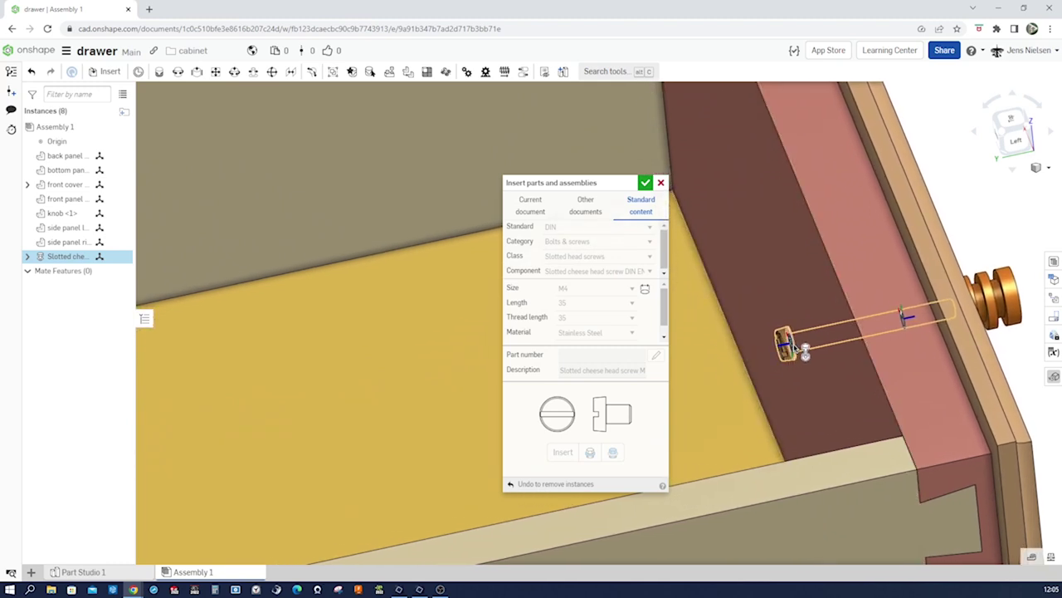
click(794, 350)
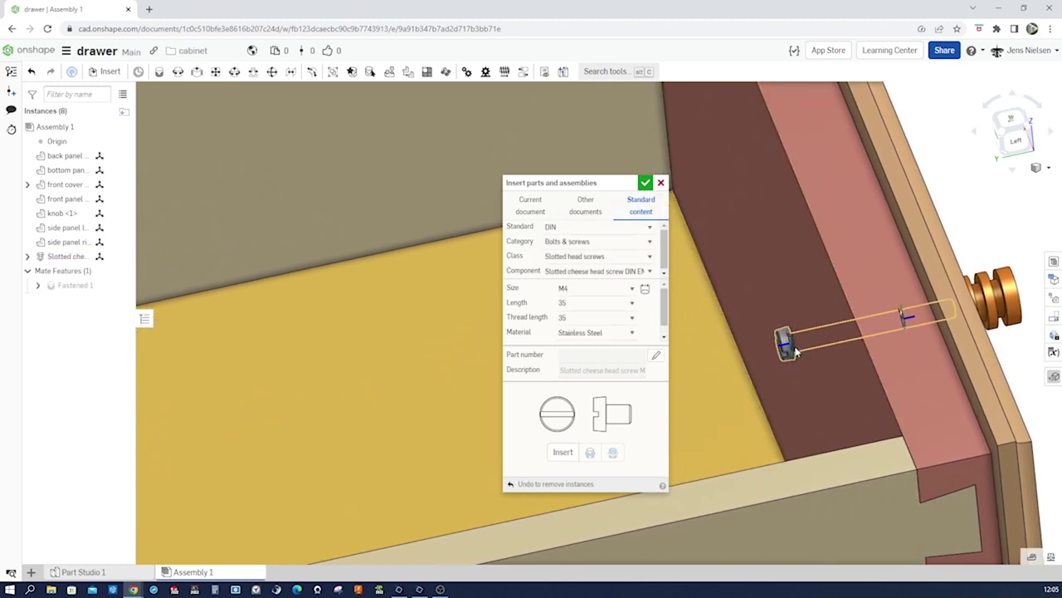
click(647, 183)
Create a section view from the front panel's top face, offset -62.5 mm to cut through the screw and knob.
right_drag(648, 185, 965, 355)
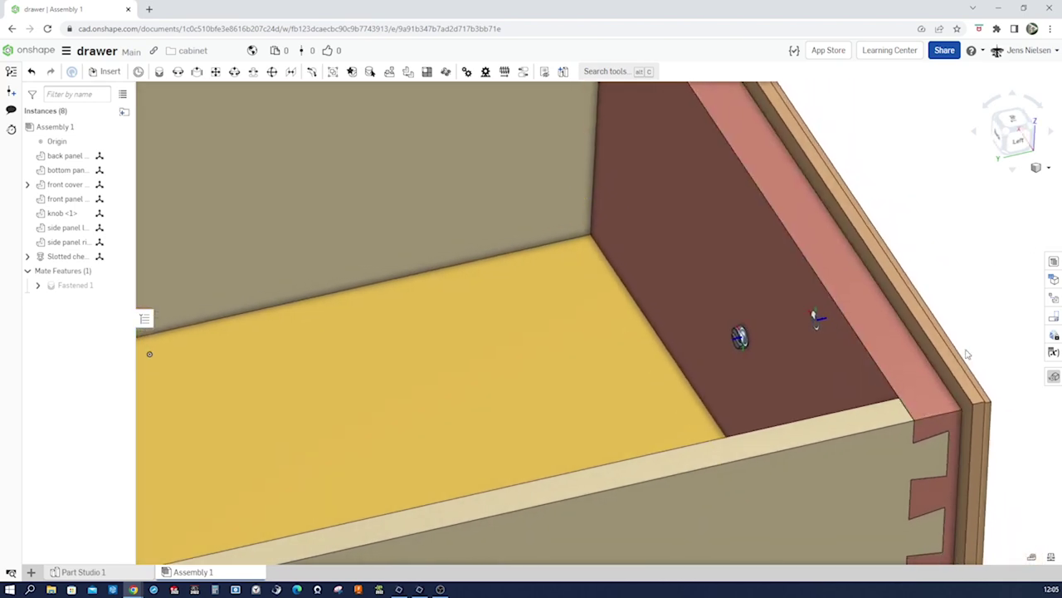
scroll(966, 355, down, 3)
right_drag(935, 330, 933, 327)
scroll(912, 325, up, 3)
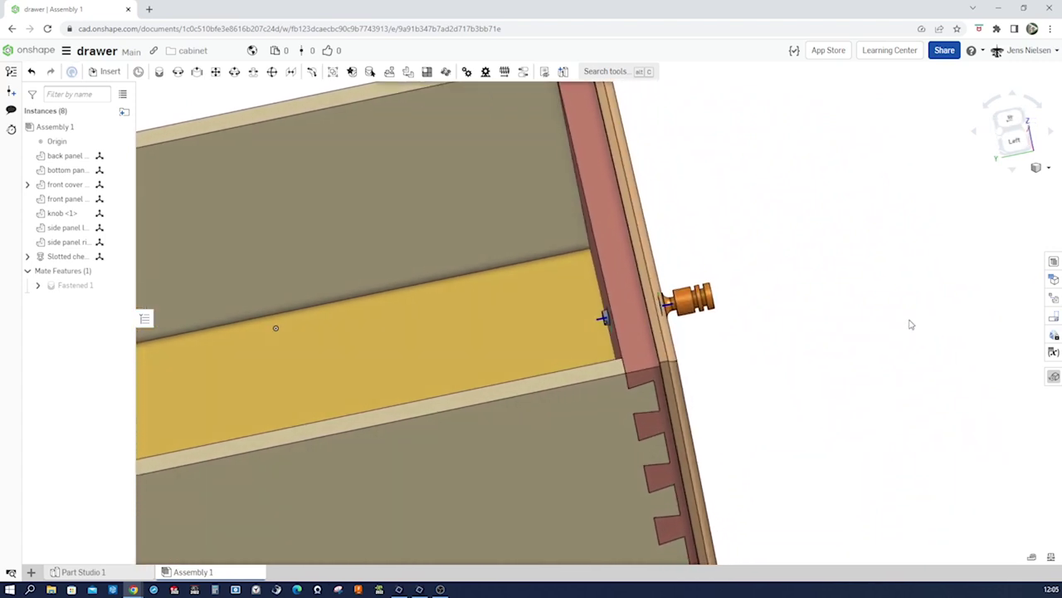
click(1049, 169)
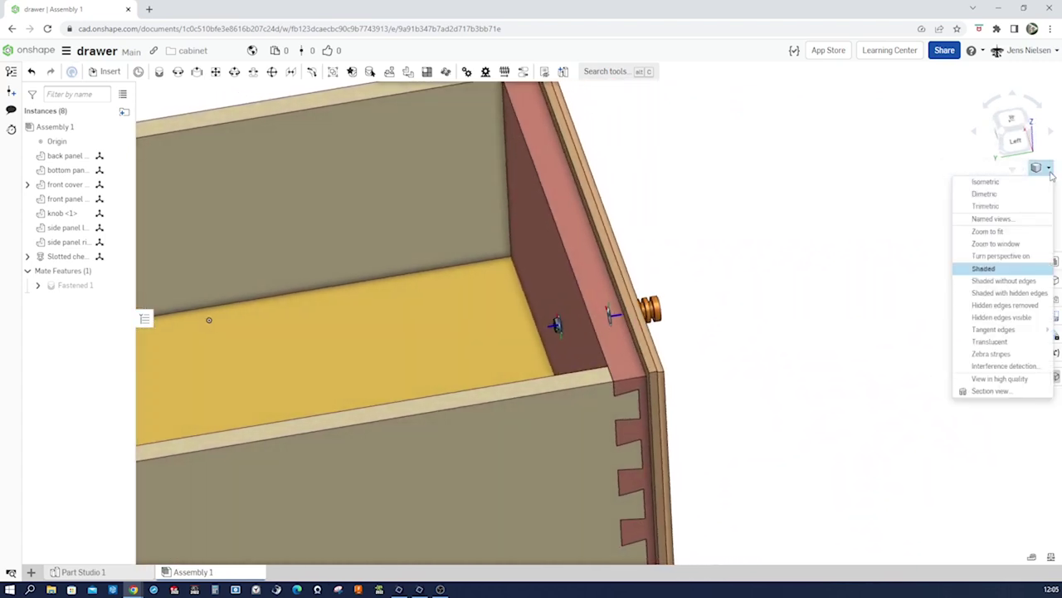
click(996, 390)
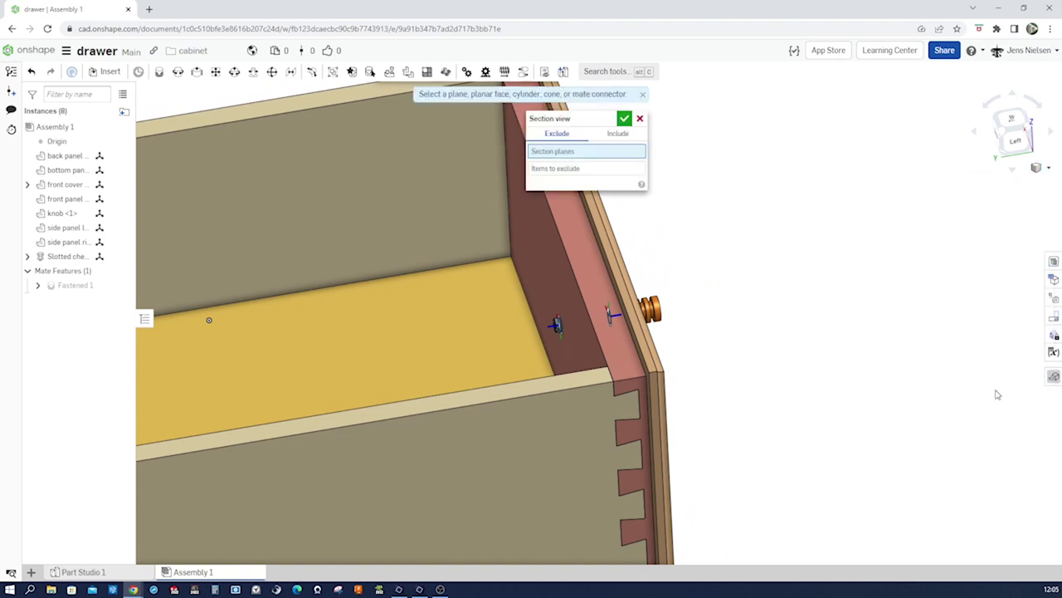
click(596, 291)
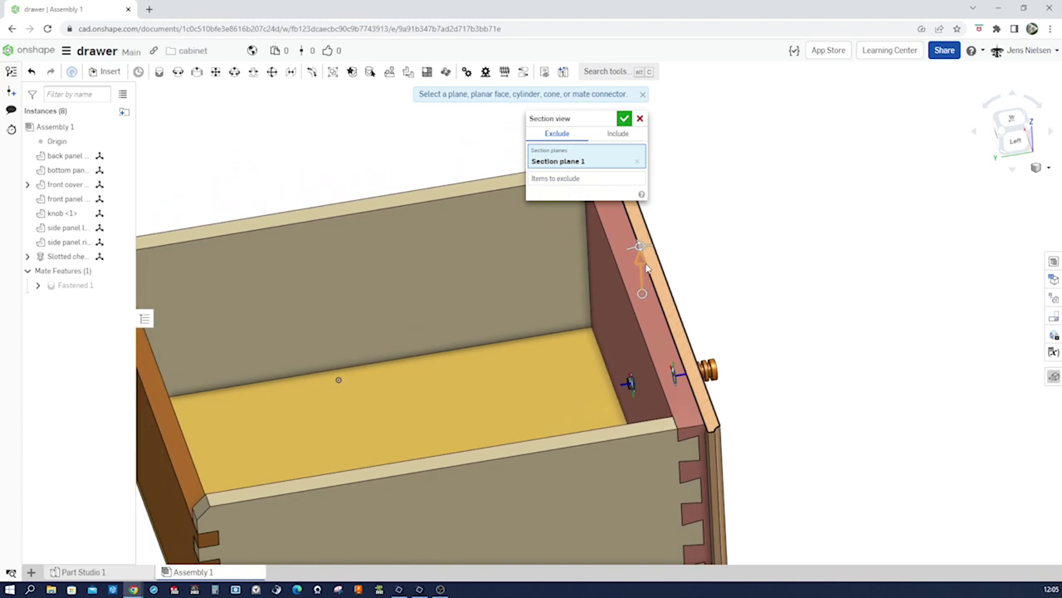
drag(641, 261, 626, 350)
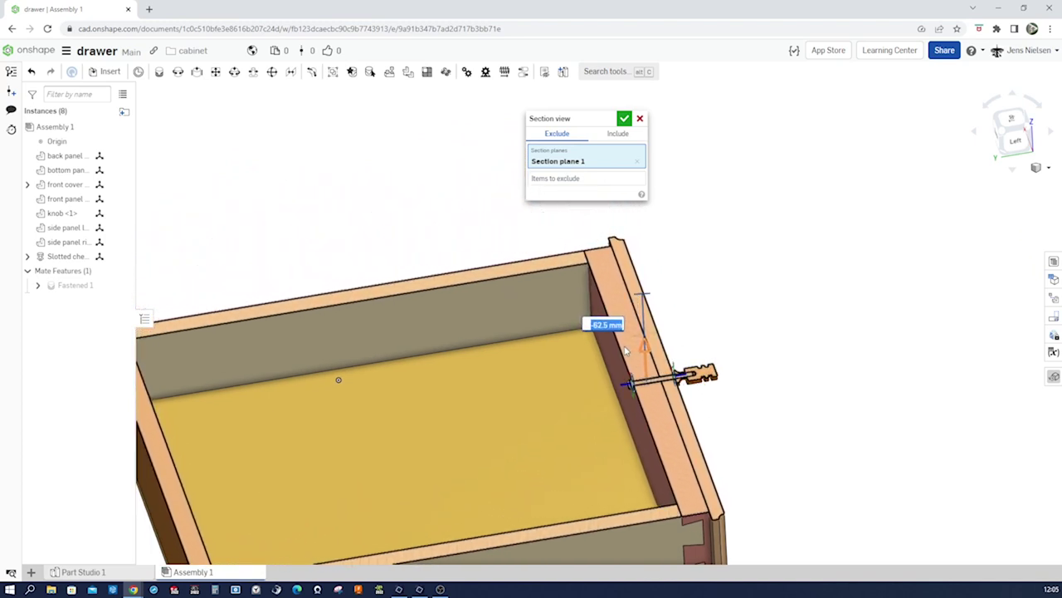
Examine how the screw sits in the front panel, front cover and knob, and discard the section view.
scroll(780, 336, up, 6)
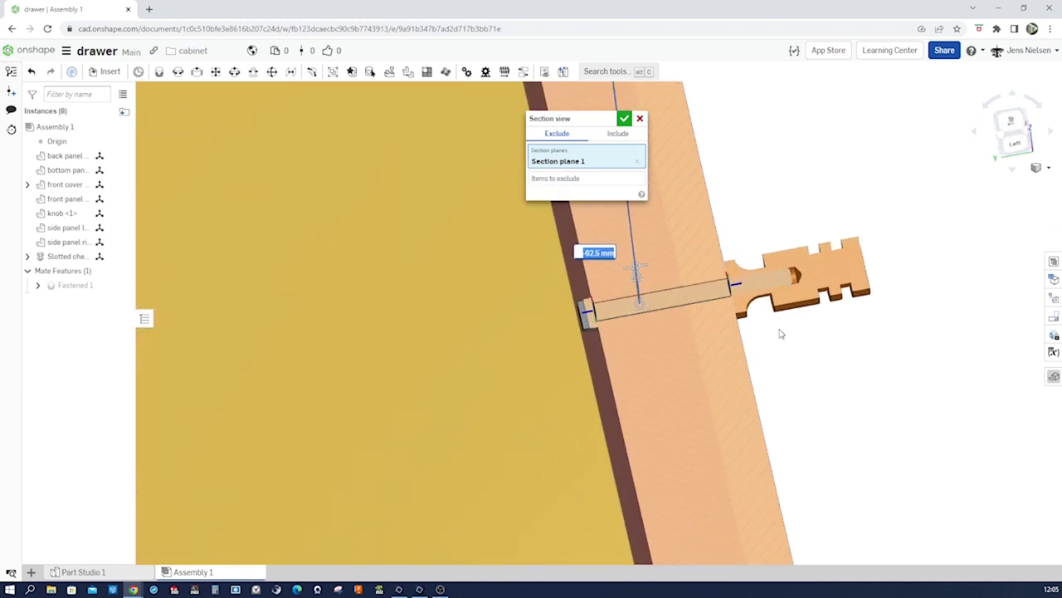
scroll(806, 363, up, 5)
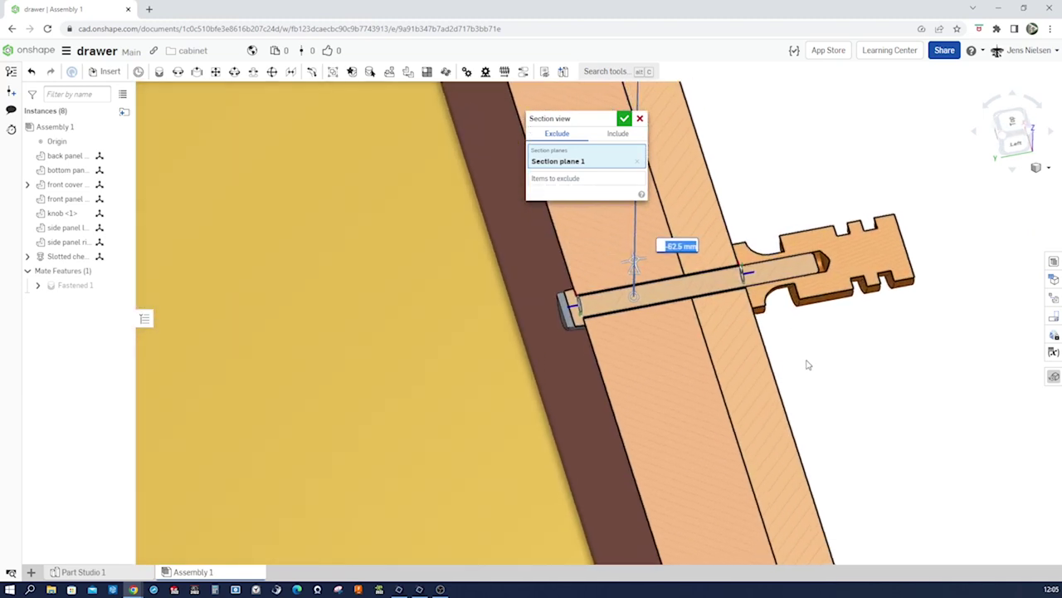
scroll(806, 361, up, 5)
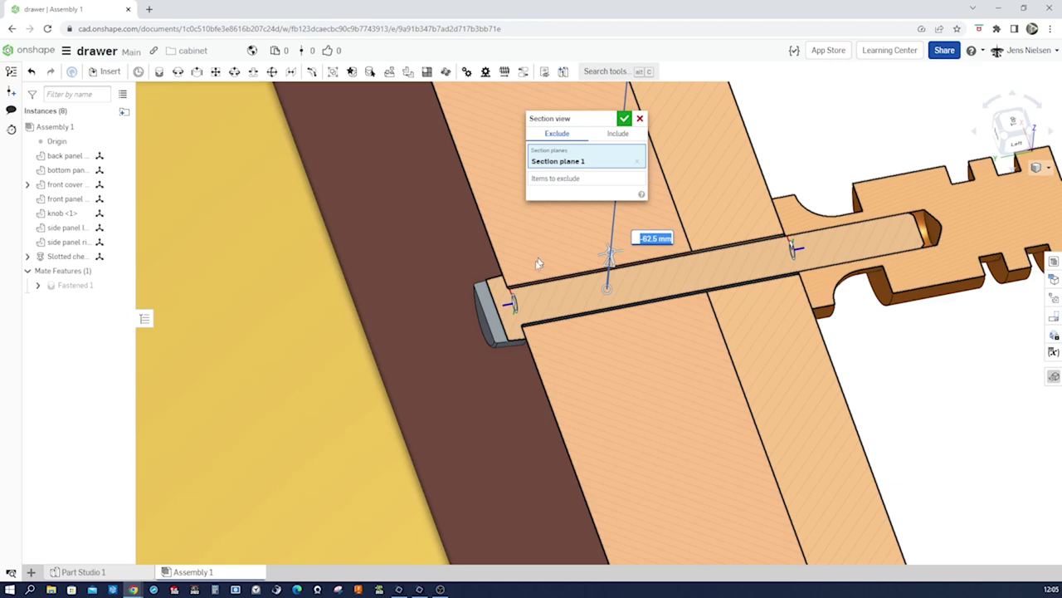
right_drag(511, 332, 929, 204)
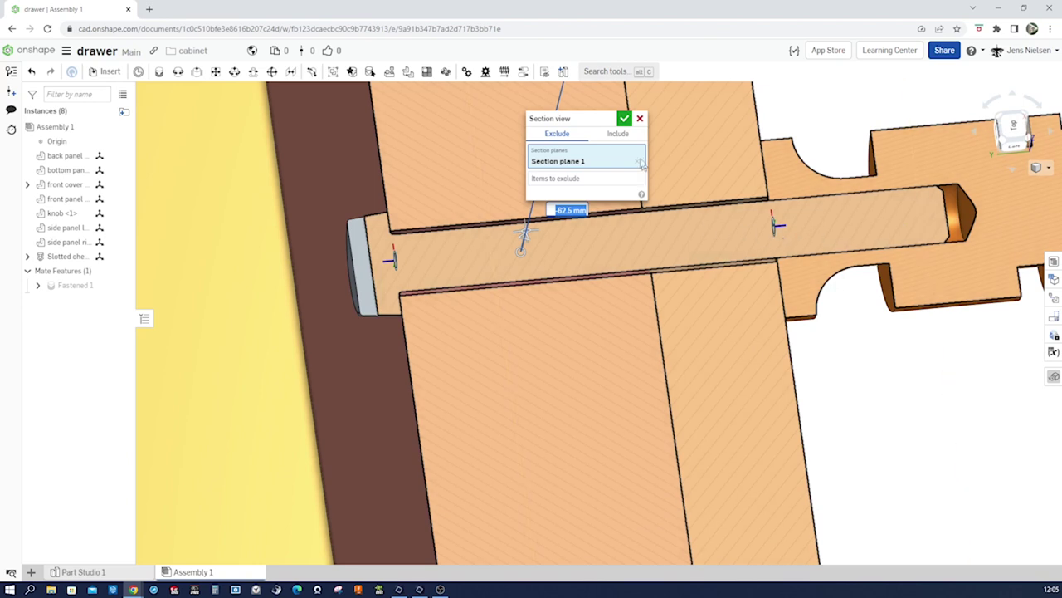
click(640, 119)
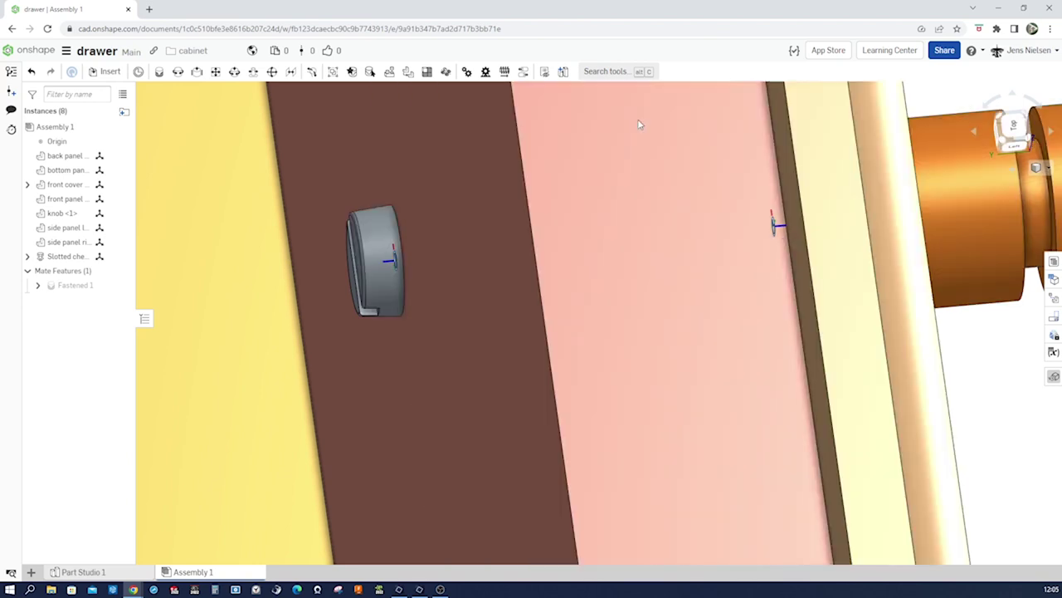
key(shift+3)
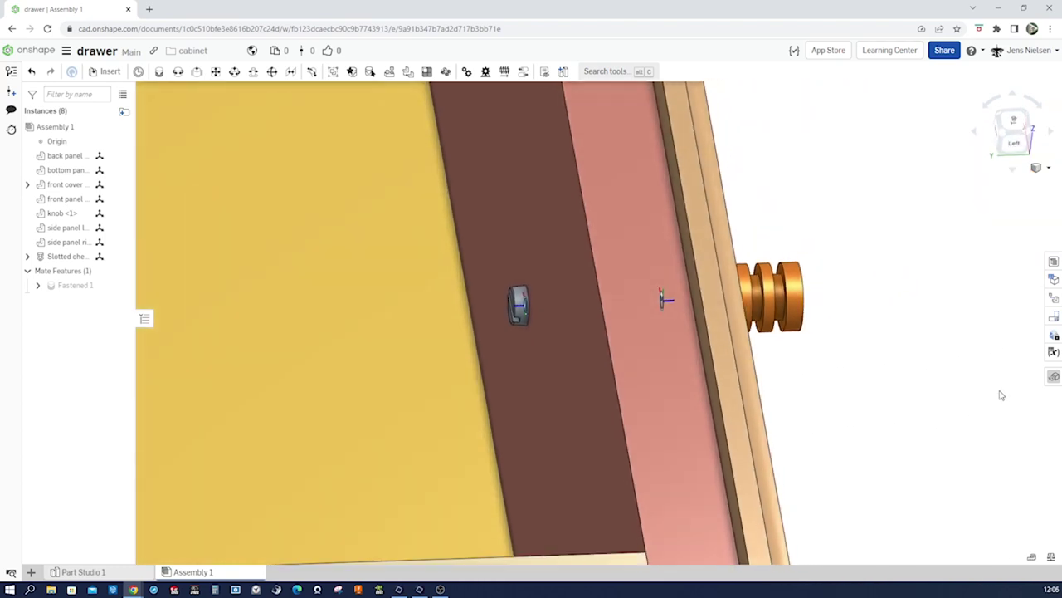
Hide the mate connector of the front cover and the Near mate connector of the slotted cheese head screw.
scroll(999, 396, down, 5)
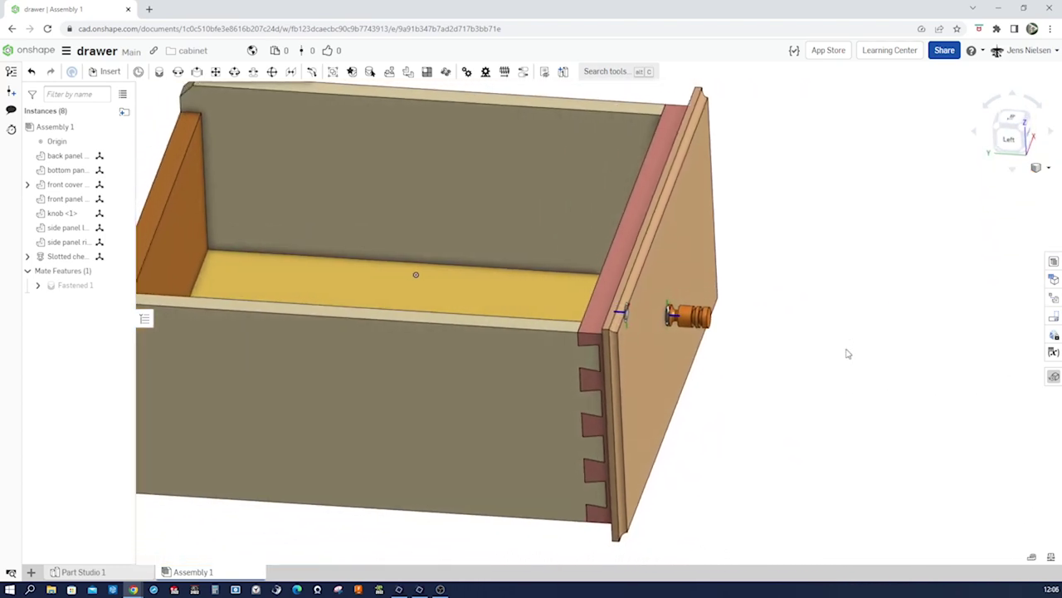
key(Right)
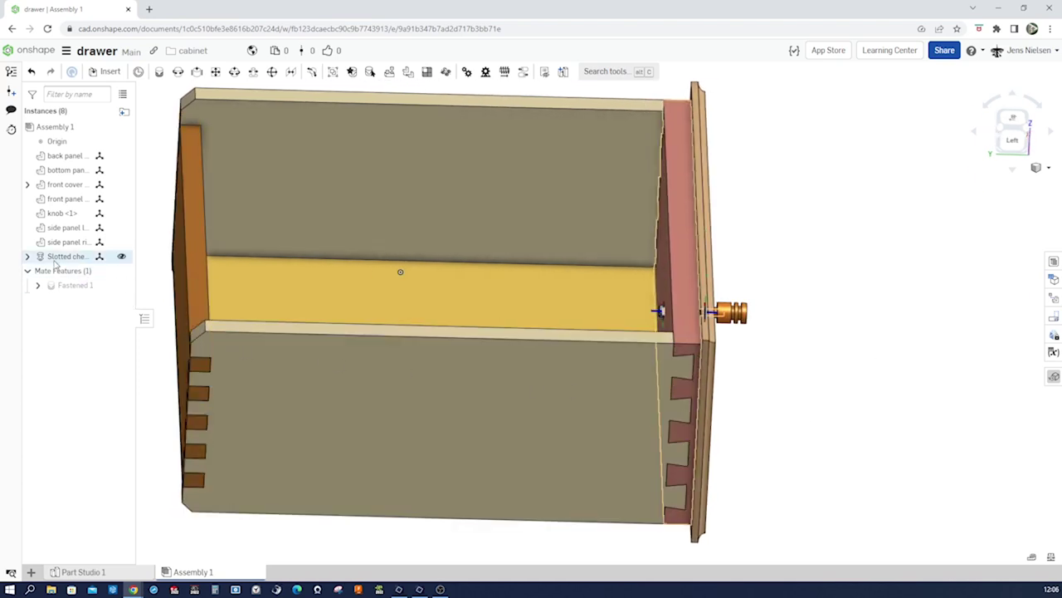
click(27, 184)
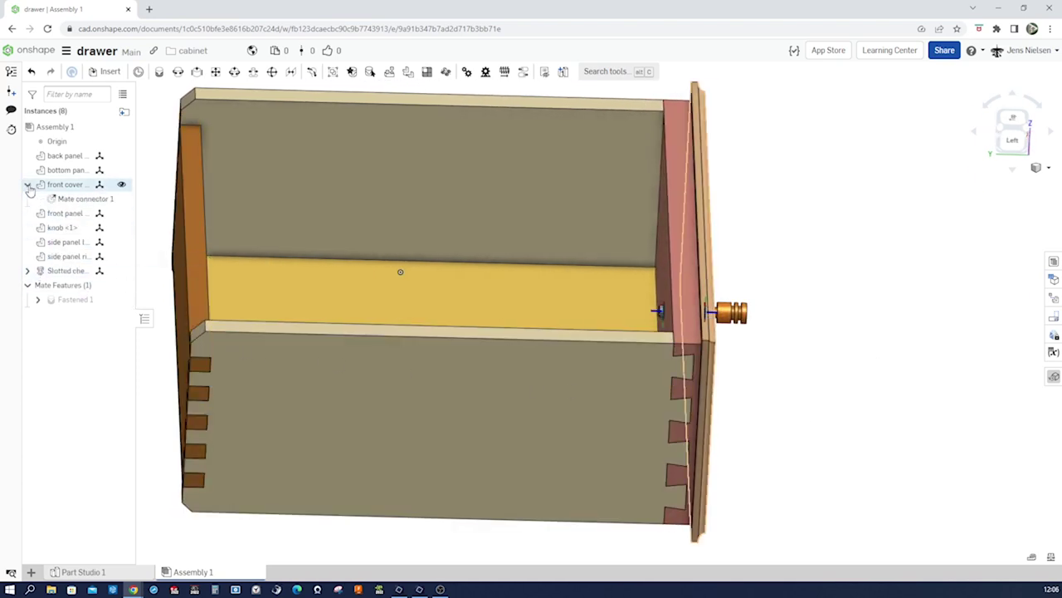
click(121, 200)
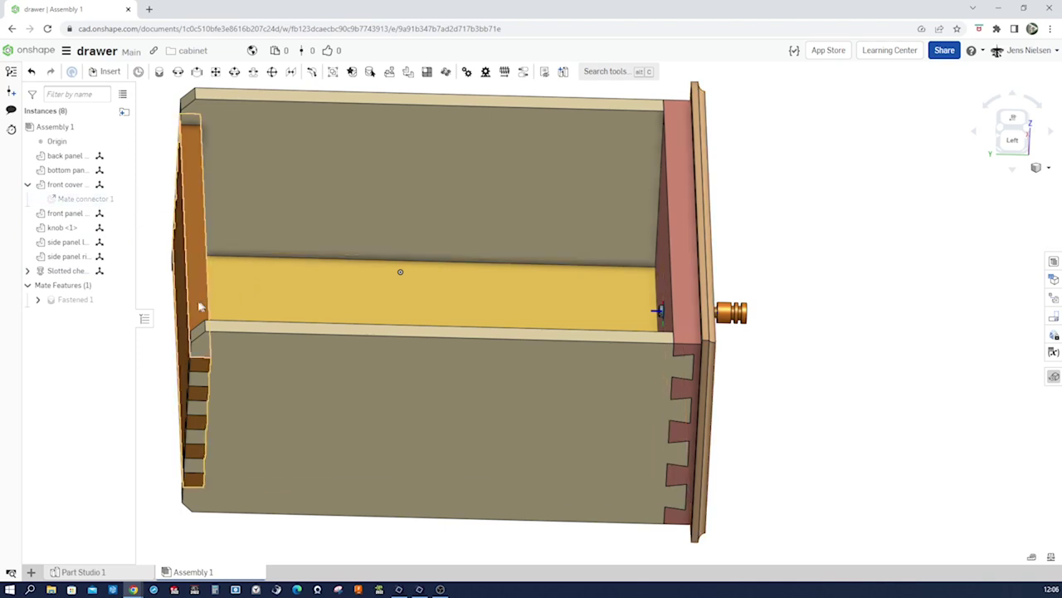
click(27, 271)
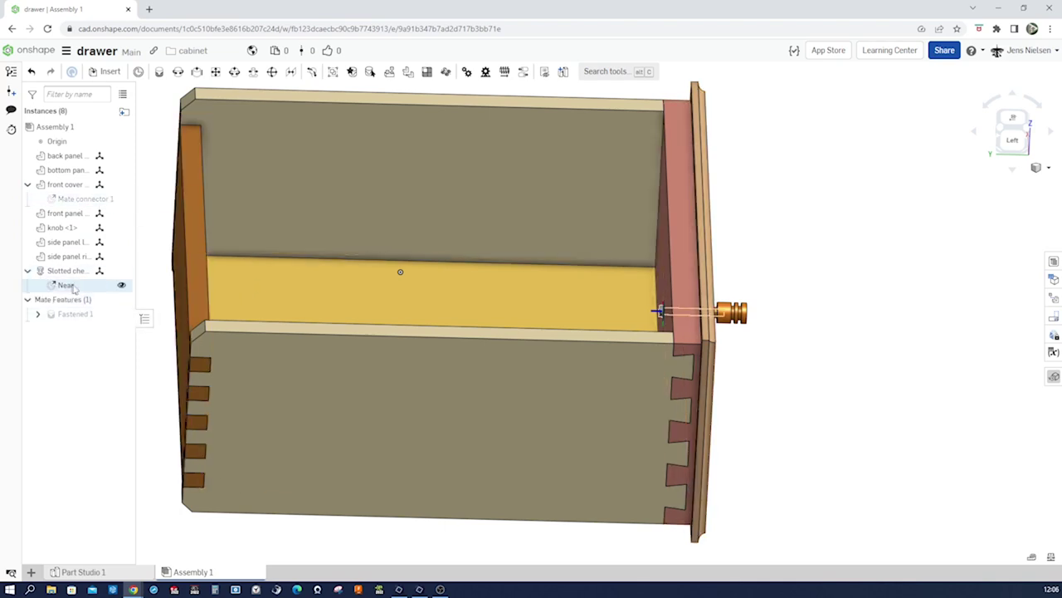
click(121, 285)
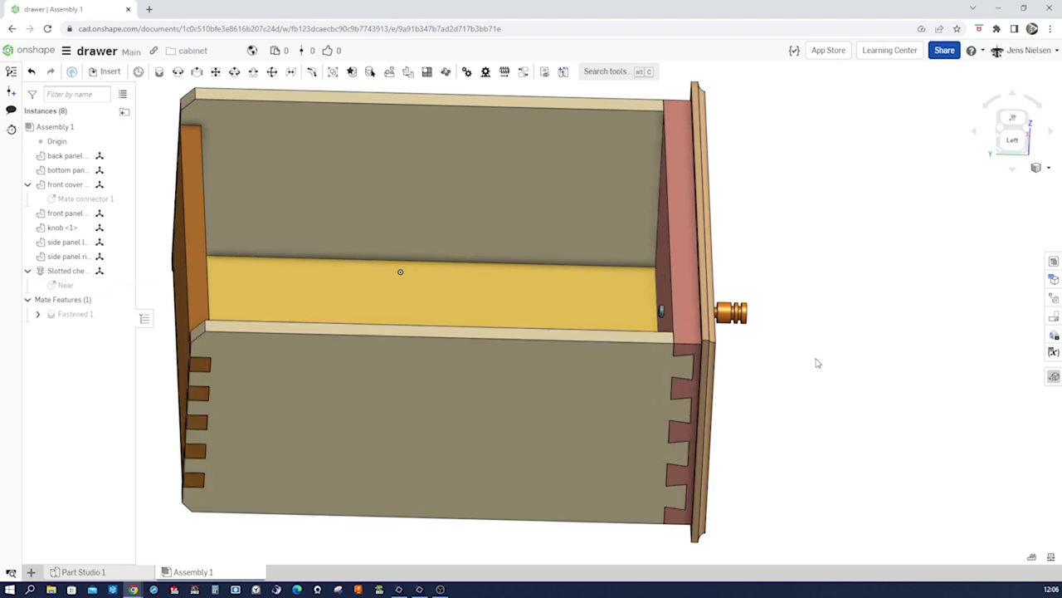
Add a new exploded view to the drawer assembly.
key(shift+7)
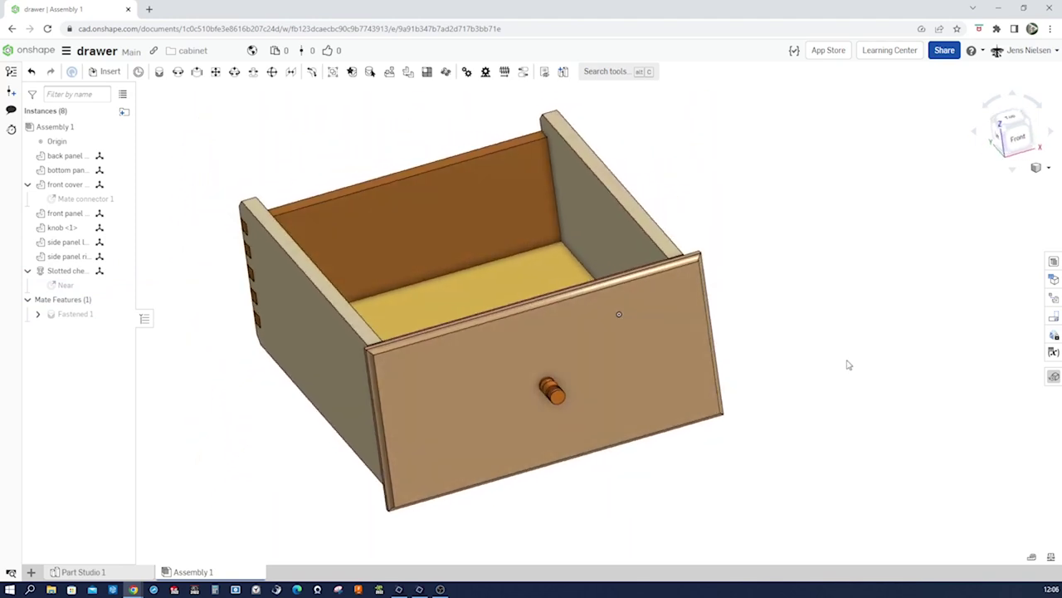
key(Left)
key(Left)
key(Left)
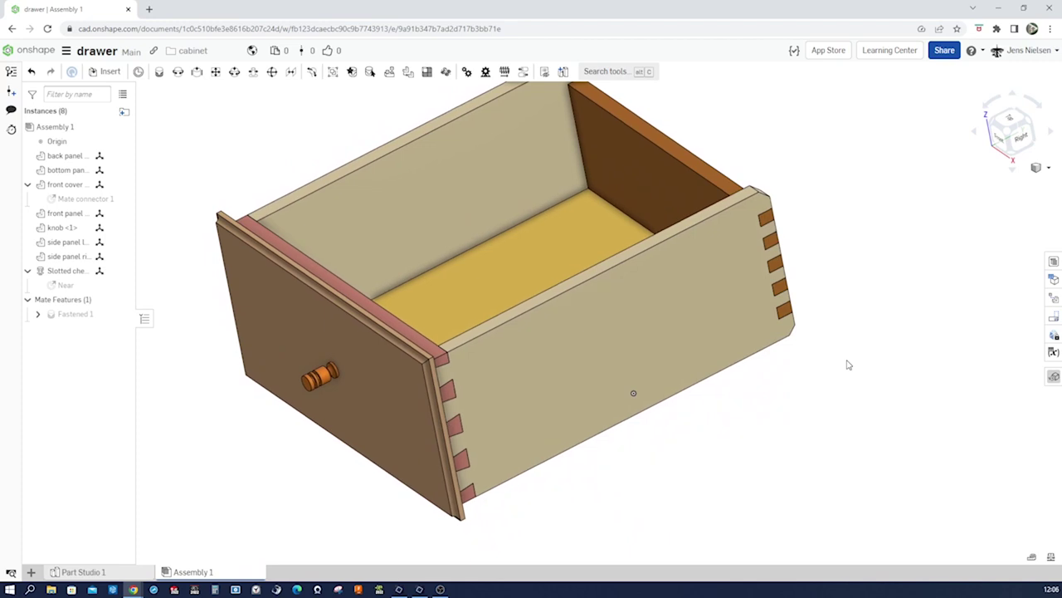
key(Left)
key(Left)
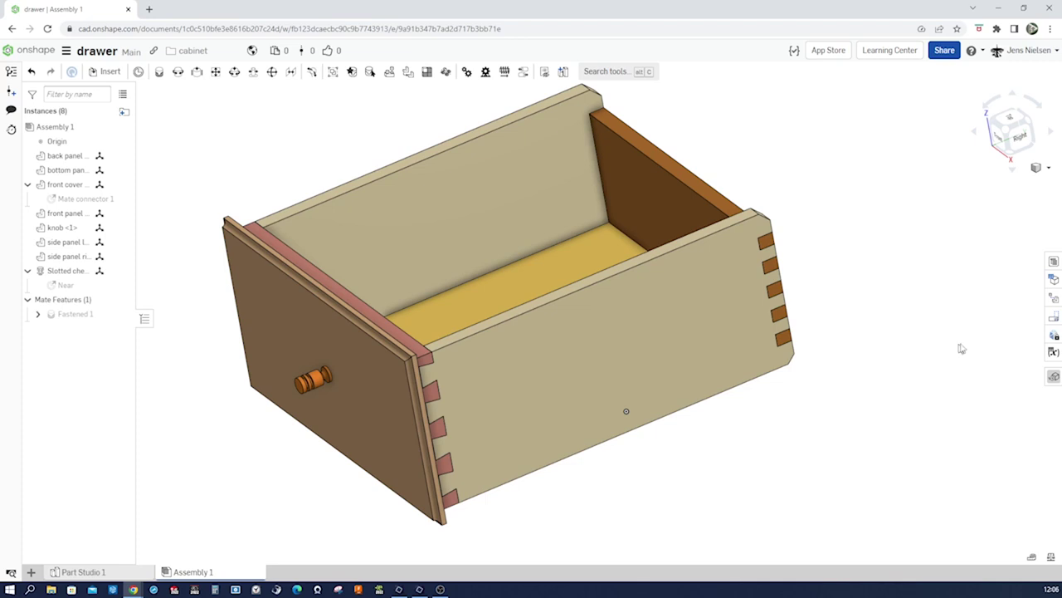
click(1054, 299)
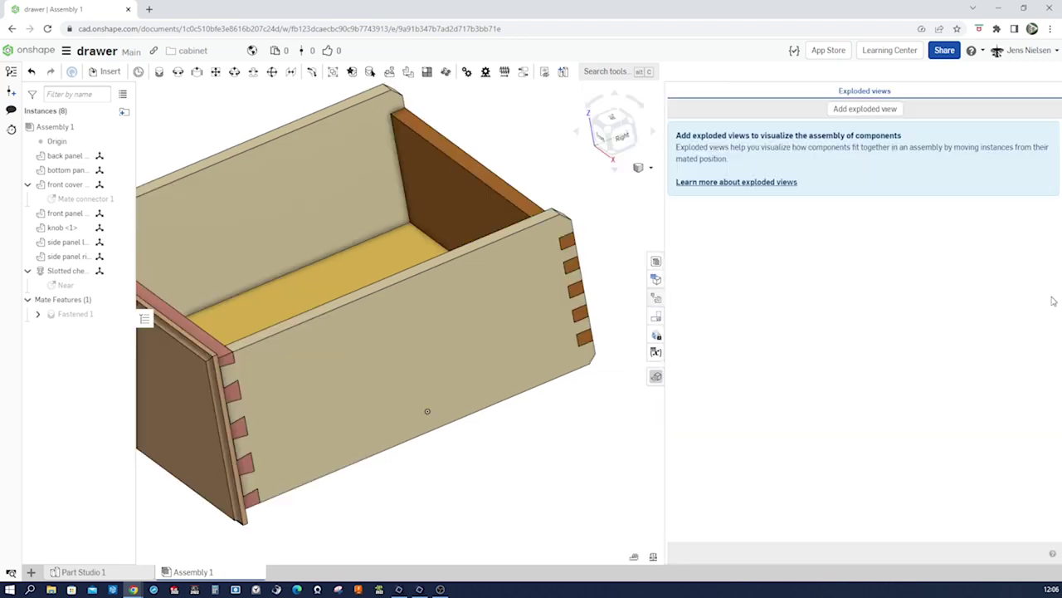
click(847, 108)
key(f)
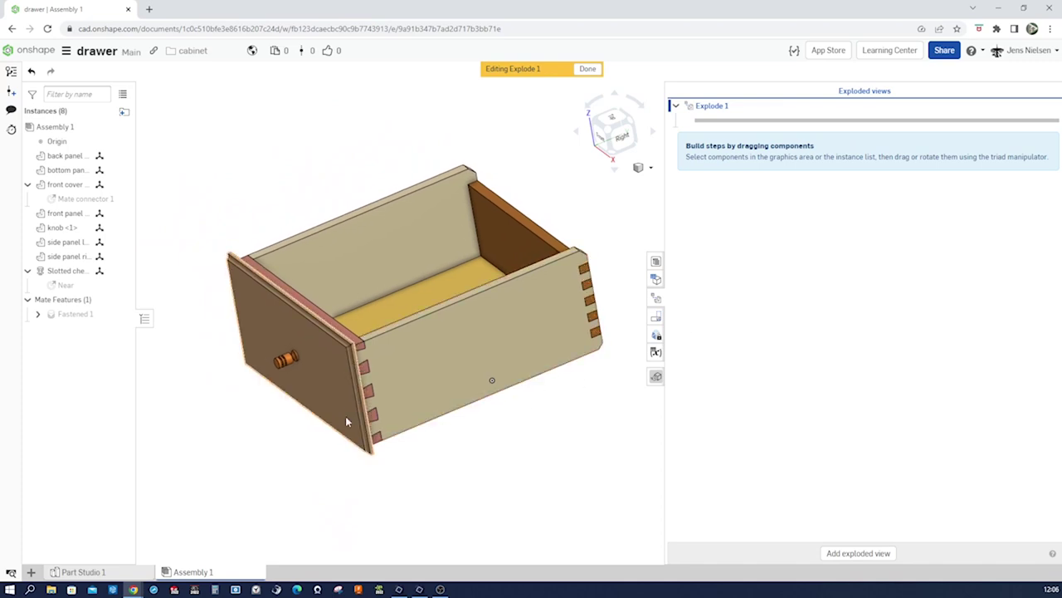
Explode the knob about 244 mm straight out from the drawer front, with explode lines.
click(284, 365)
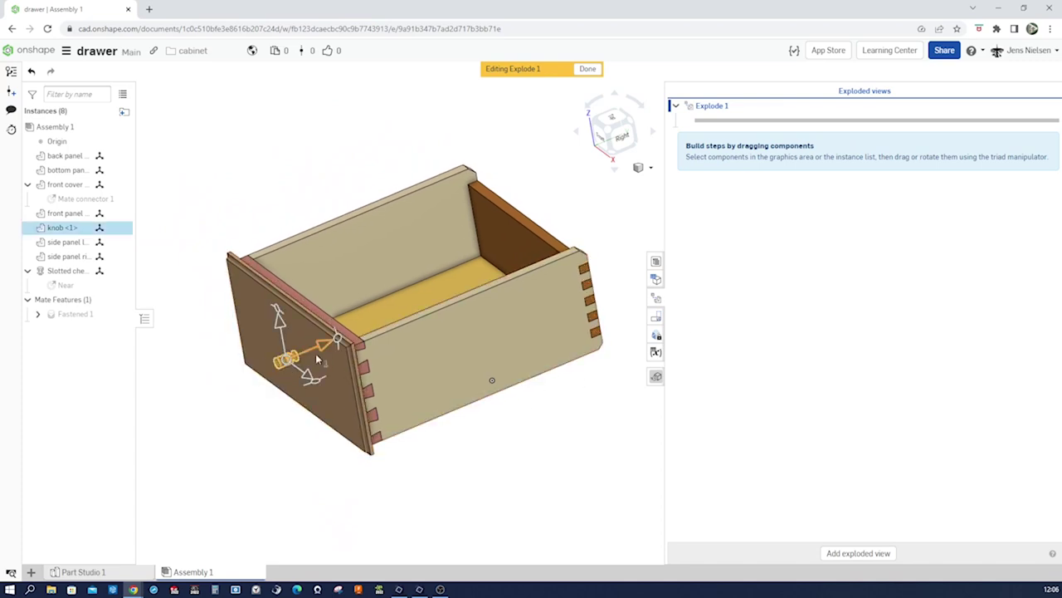
drag(324, 349, 137, 433)
key(f)
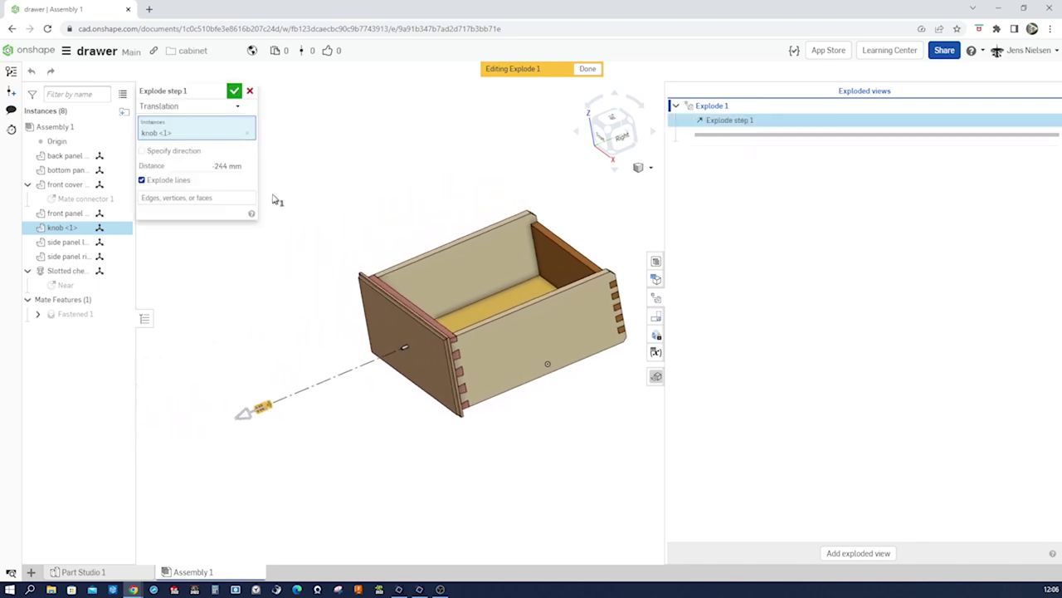
click(235, 91)
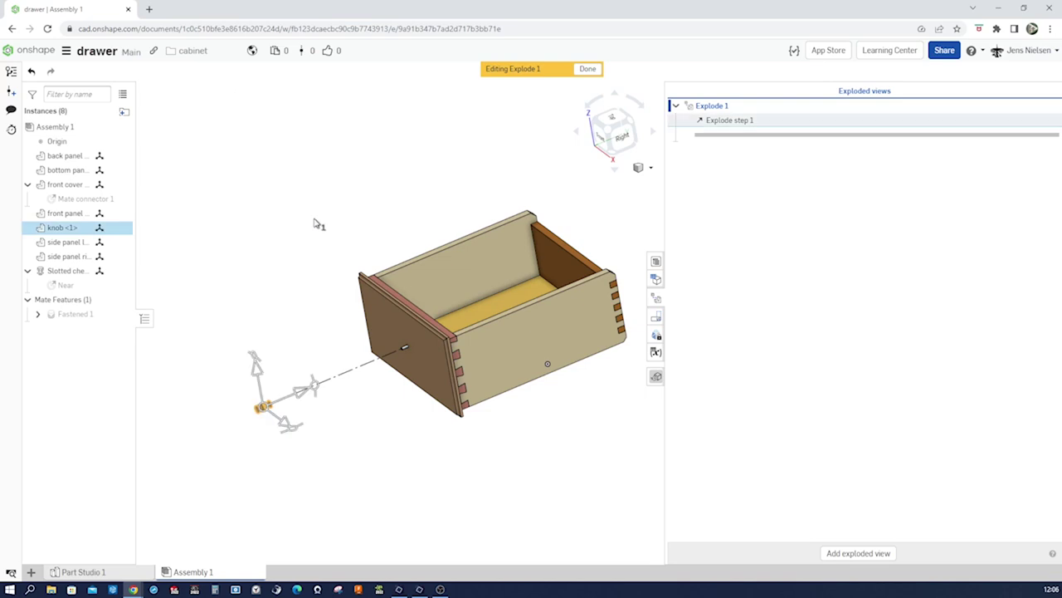
Explode the front cover about 185 mm forward so it sits between the front panel and the knob.
right_drag(315, 221, 355, 288)
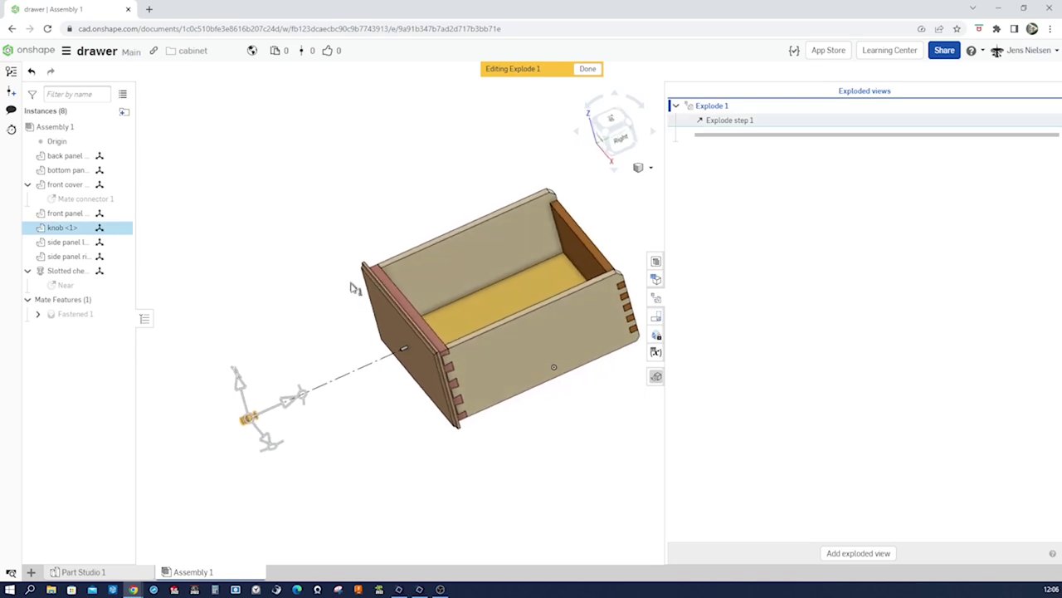
click(393, 335)
drag(447, 335, 330, 370)
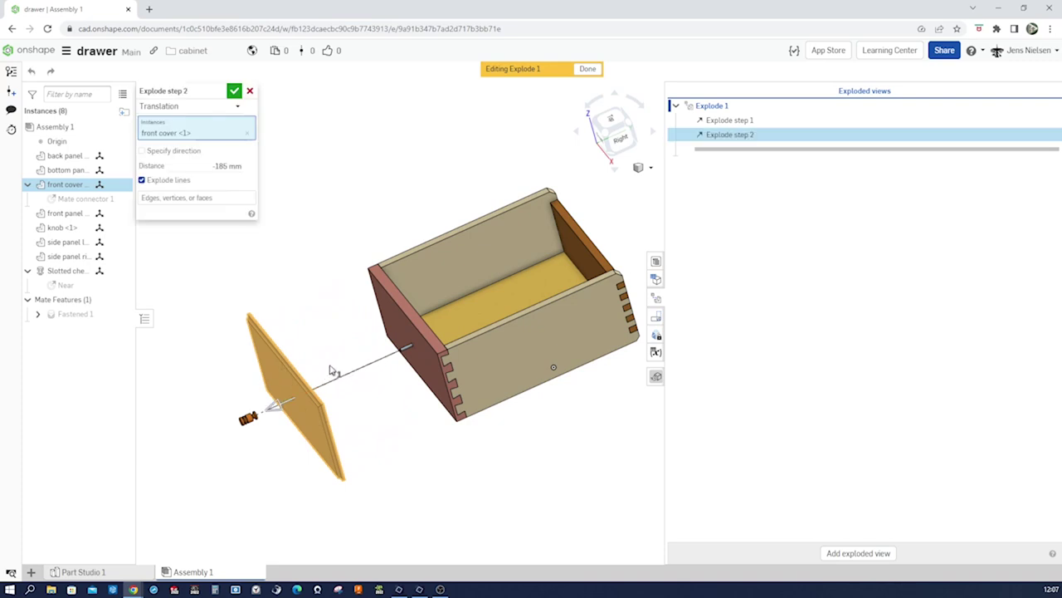
click(235, 91)
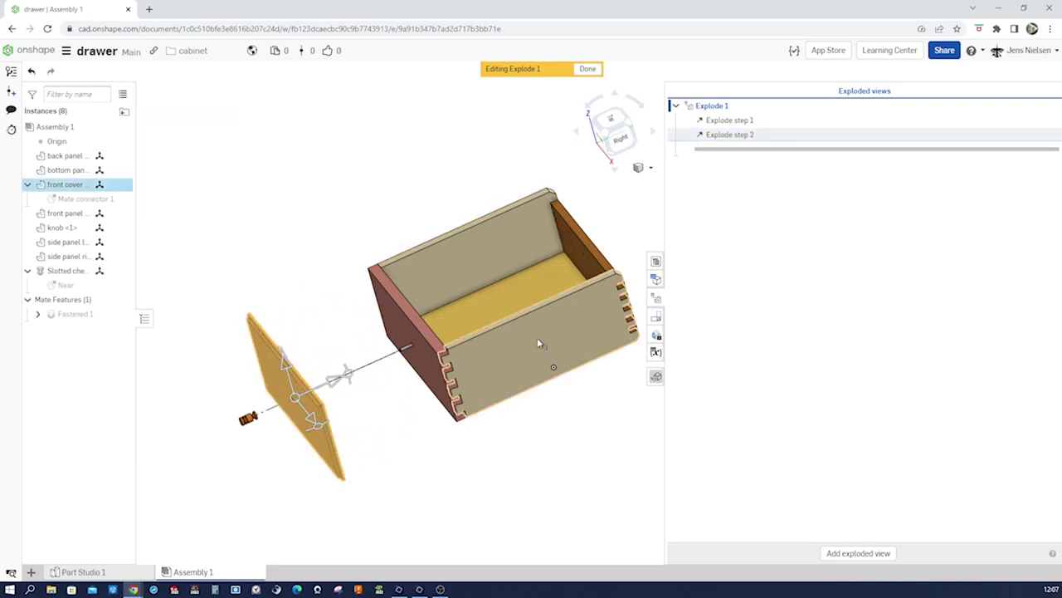
Explode the right side panel straight outward from the drawer along the X direction.
right_drag(527, 343, 510, 316)
click(510, 316)
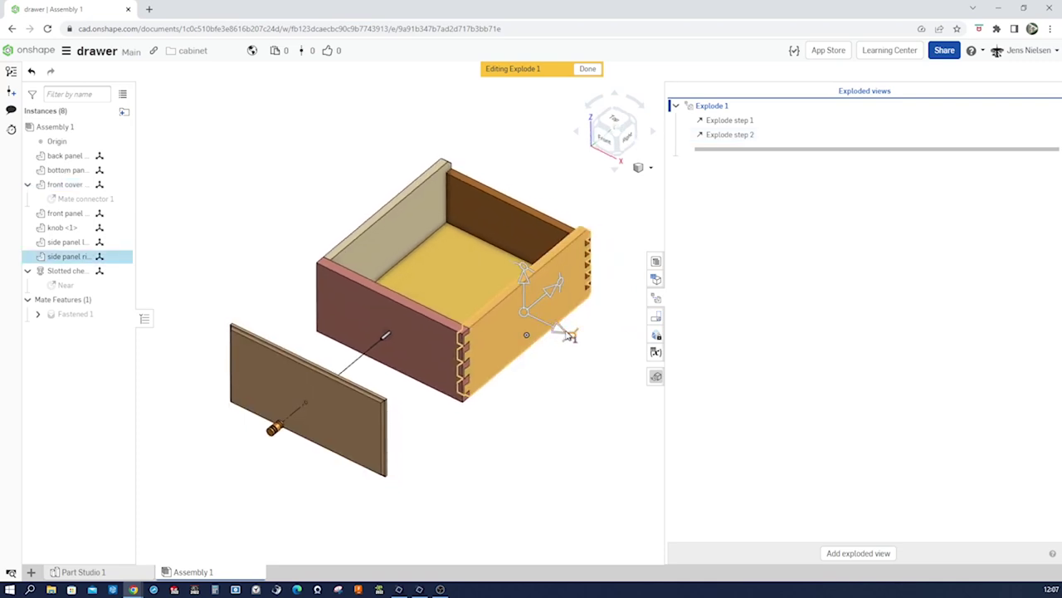
scroll(572, 336, down, 2)
drag(485, 335, 576, 385)
click(234, 91)
Explode the left side panel about 239 mm outward, opposite to the right side panel.
click(326, 257)
drag(366, 283, 271, 230)
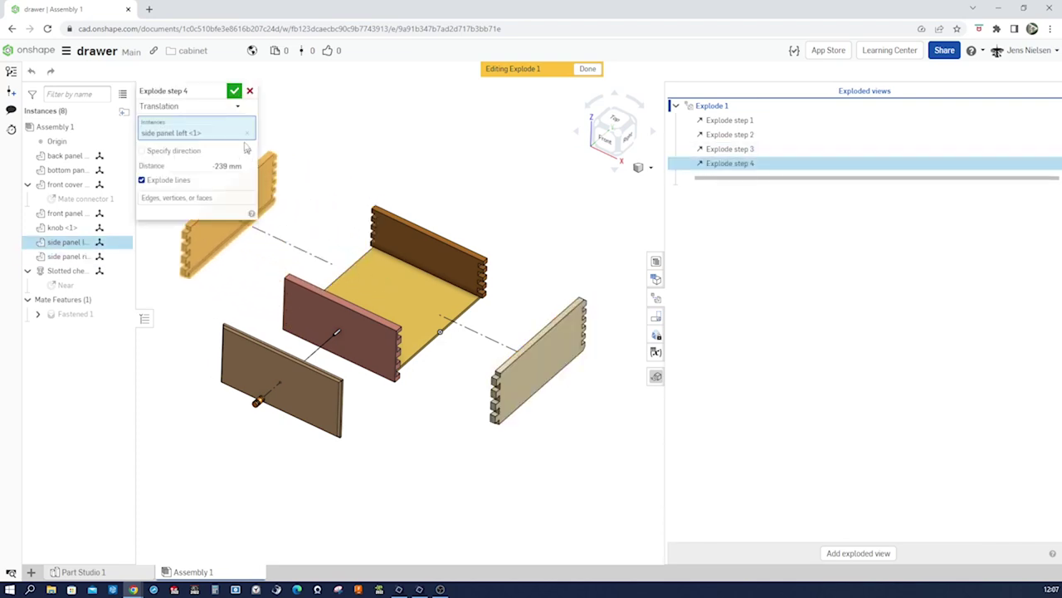
click(234, 91)
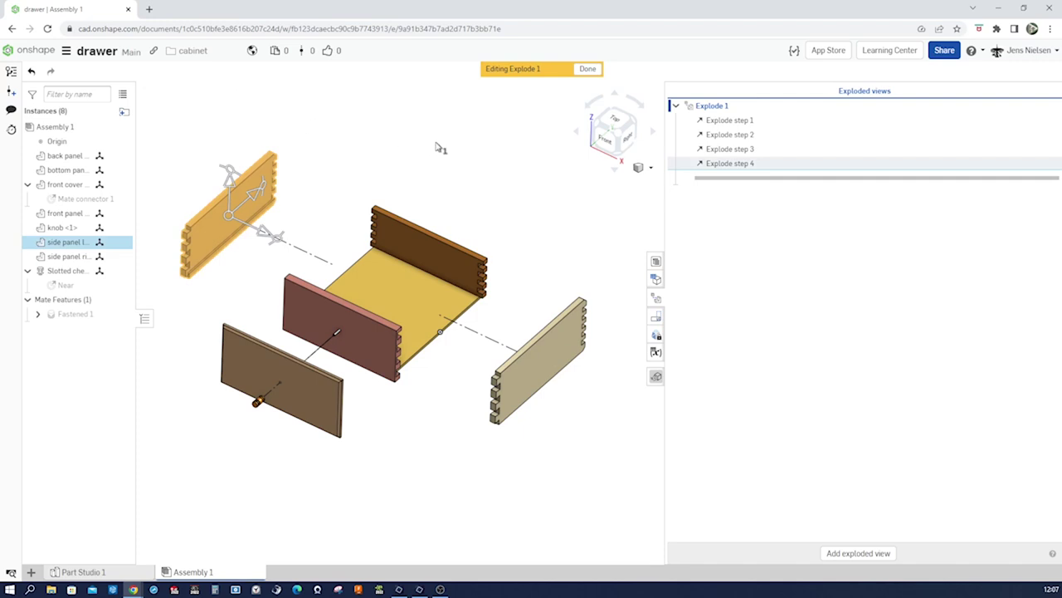
Explode the back panel about 197 mm backward from the bottom panel.
click(442, 247)
drag(463, 229, 522, 179)
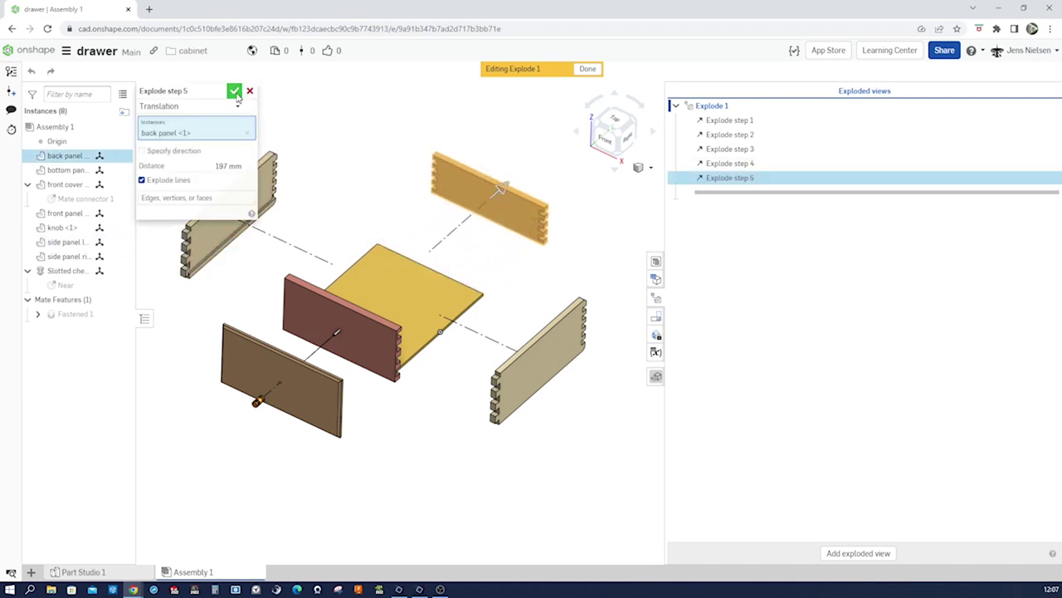
click(235, 91)
Explode the front panel forward to a position just behind the front cover, clear of the screw.
scroll(334, 301, up, 3)
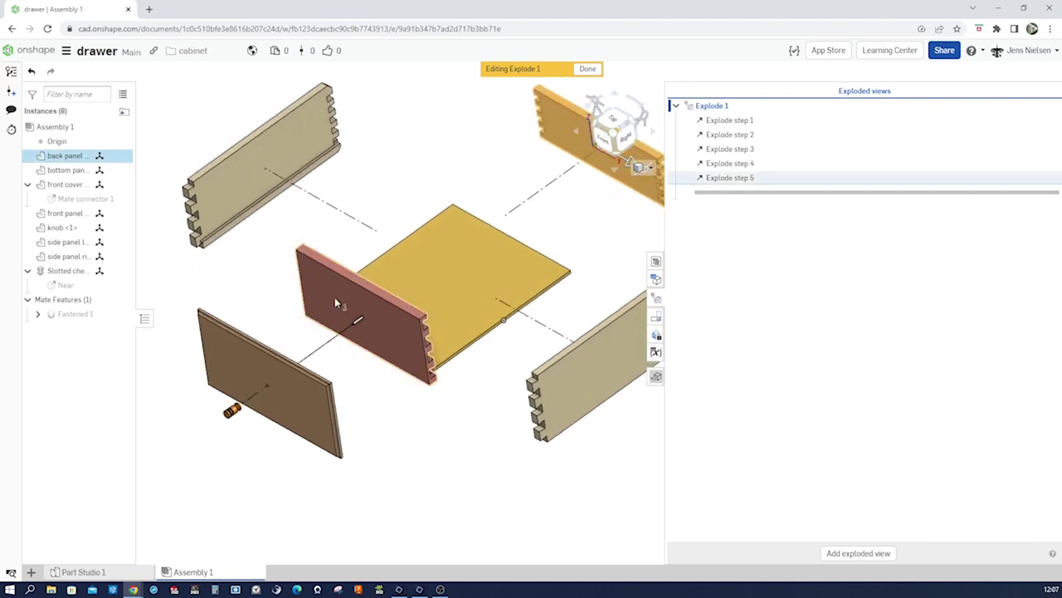
click(353, 294)
drag(394, 295, 348, 319)
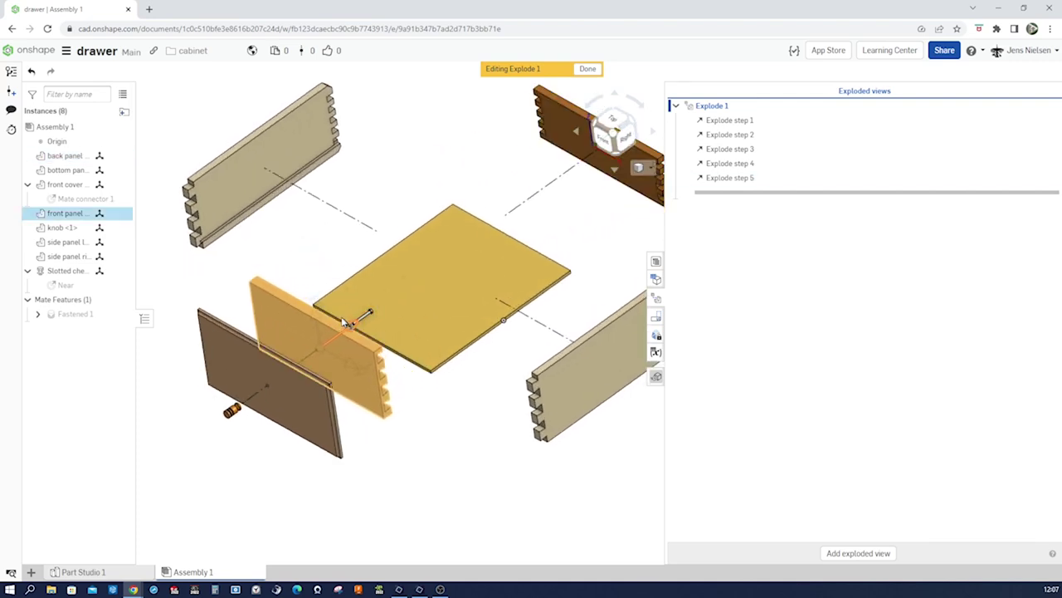
click(235, 92)
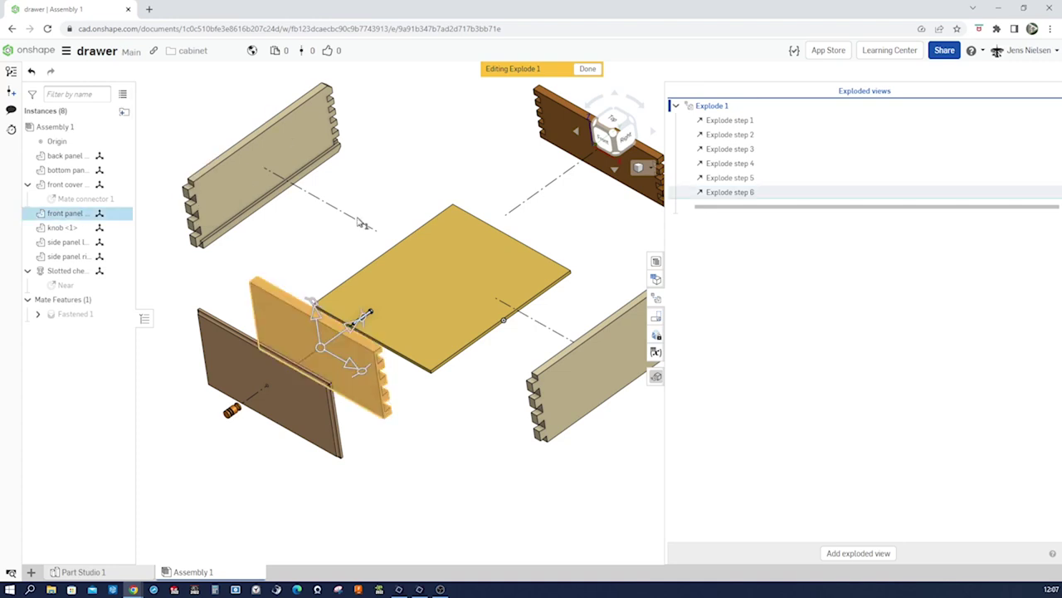
Explode the bottom panel about 104 mm straight down.
click(467, 331)
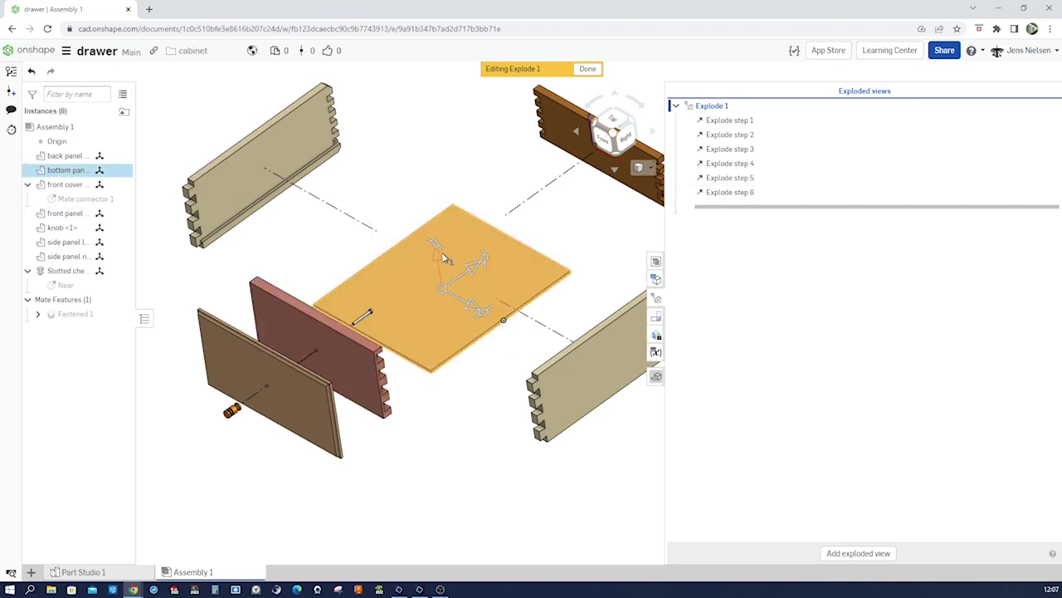
drag(440, 260, 398, 289)
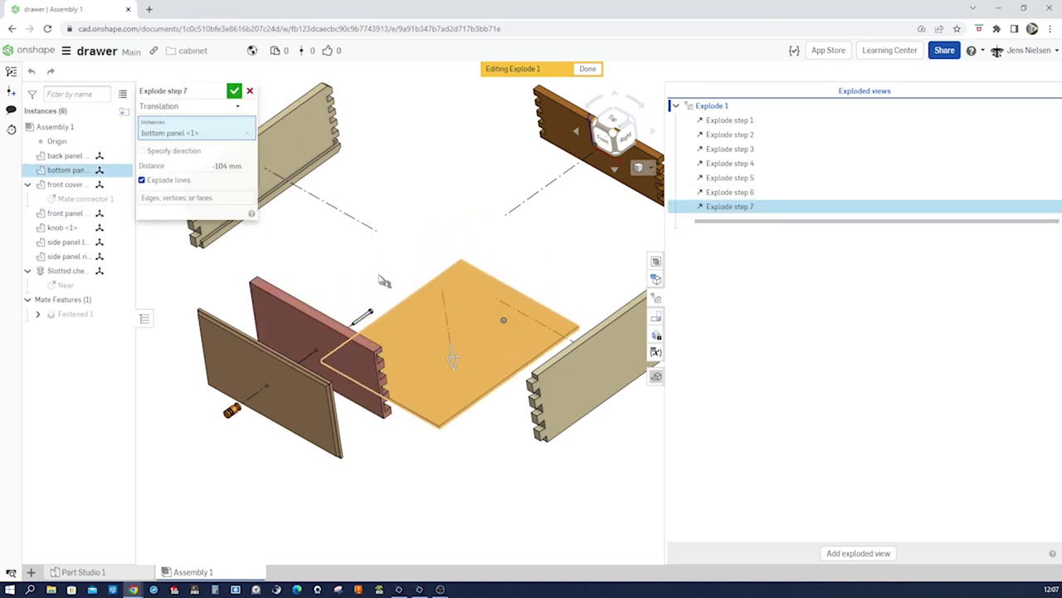
click(235, 91)
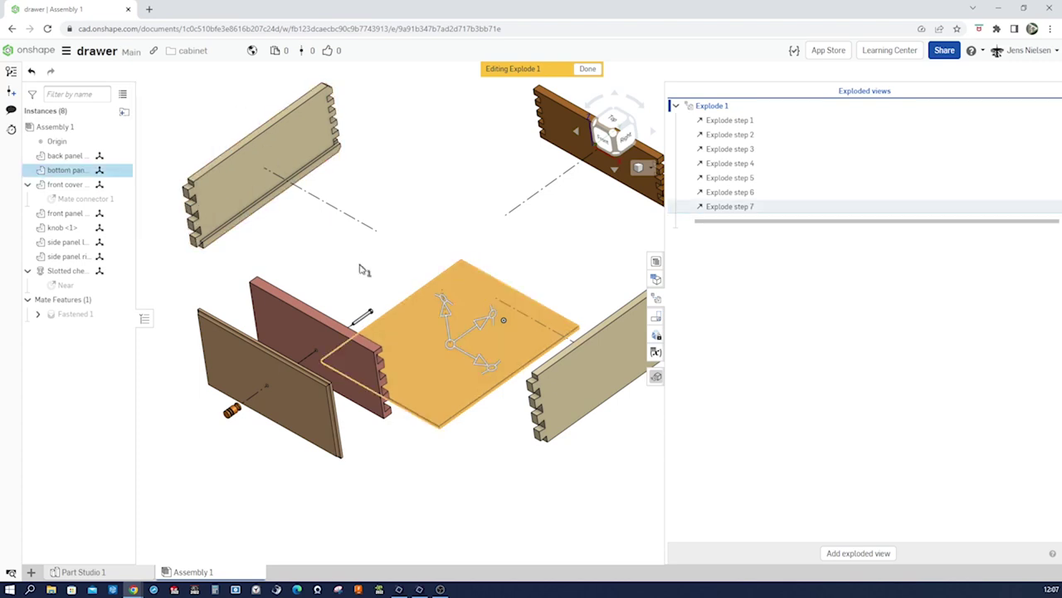
Explode the slotted cheese head screw about 98 mm backward, away from the front panel.
click(367, 320)
drag(390, 301, 447, 254)
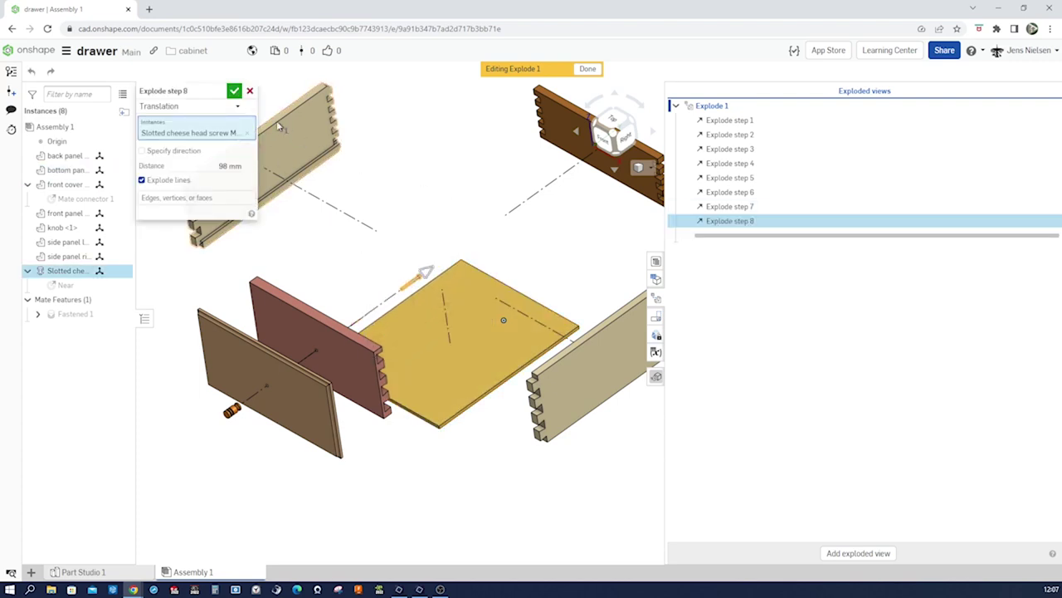
click(236, 92)
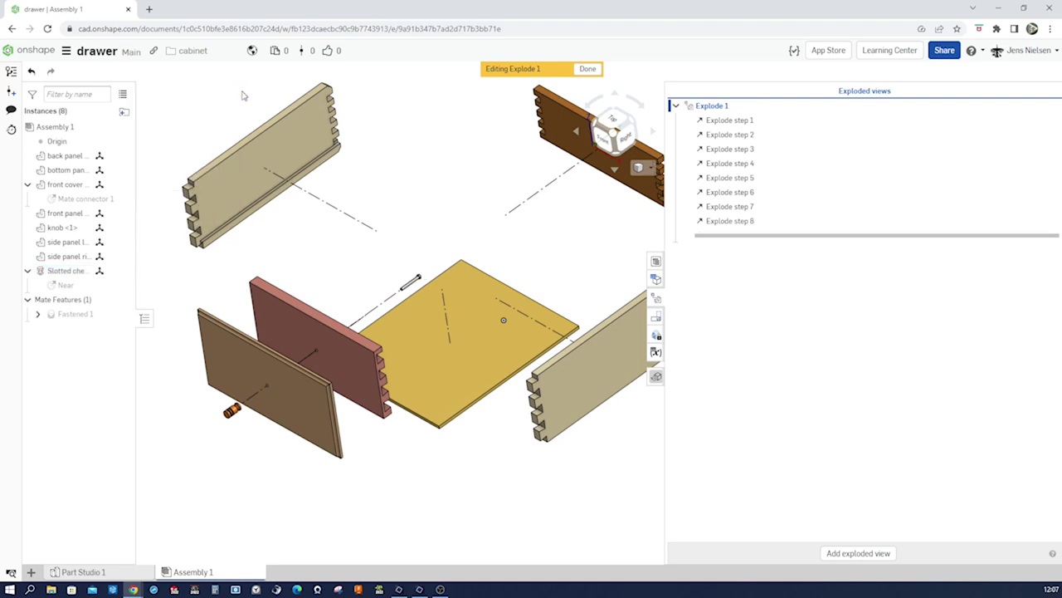
Examine the exploded drawer from several angles, checking the spacing of the panels, screw and knob.
click(432, 166)
key(Left)
key(Left)
key(Left)
key(Left)
key(Left)
key(Left)
key(Left)
key(Left)
key(Left)
key(ctrl+shift+Up)
key(Right)
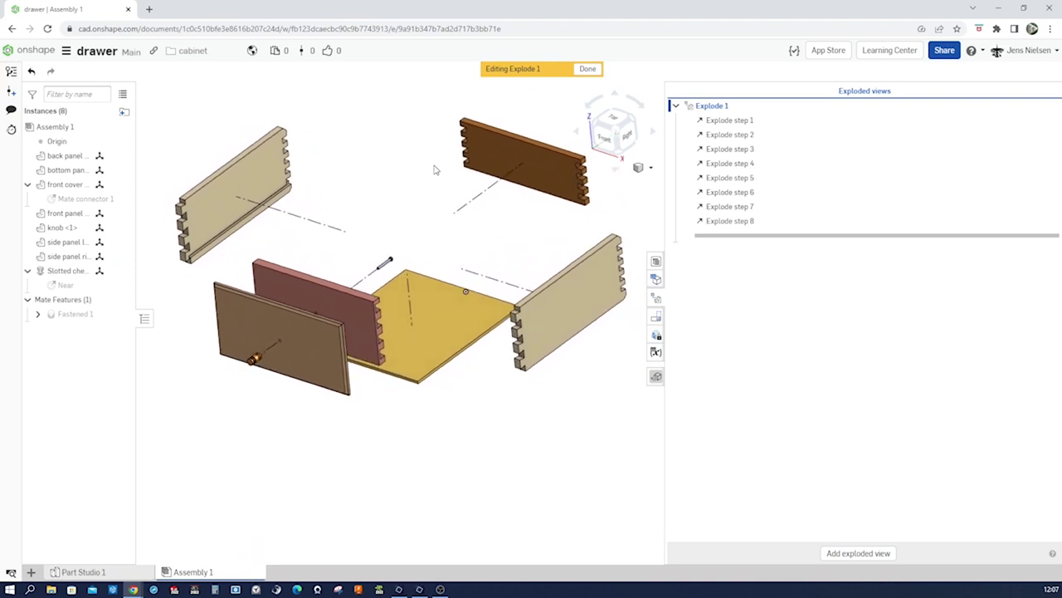
key(Left)
key(Left)
key(Left)
key(Left)
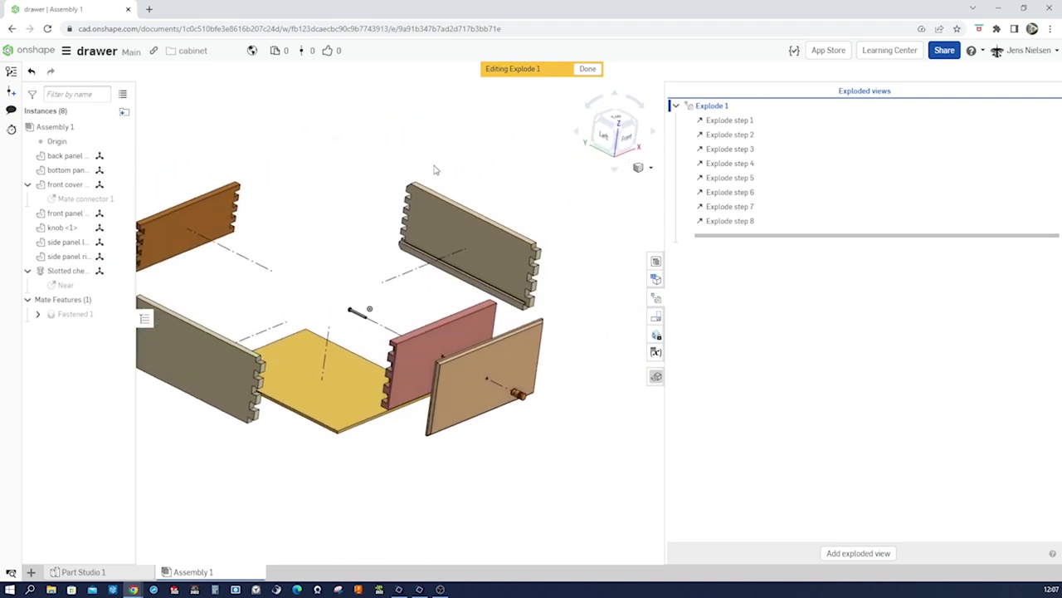
key(Left)
key(Left)
key(Left)
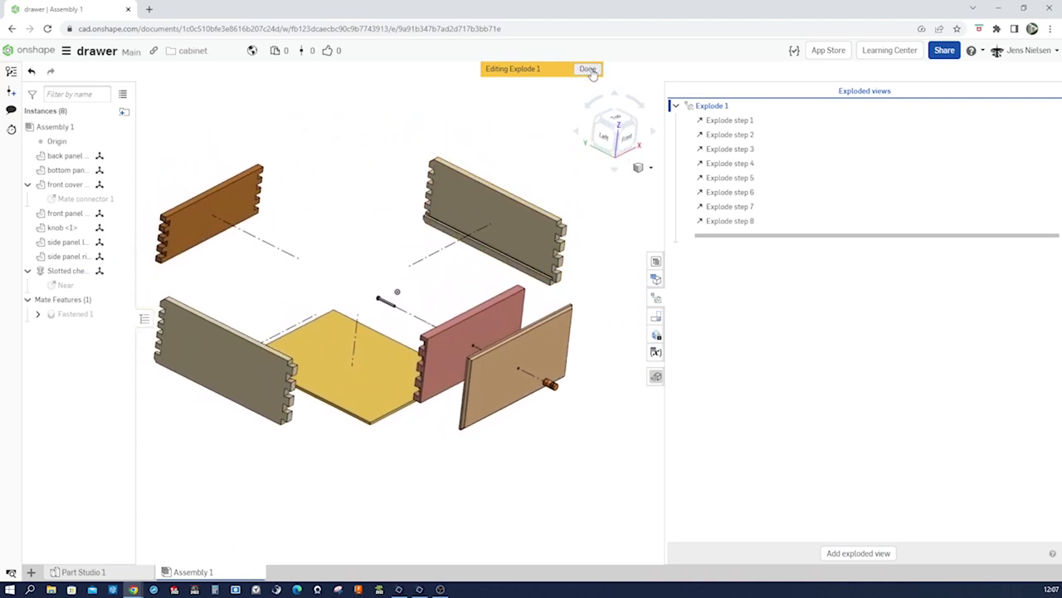
Finish editing Explode 1 and reactivate it, comparing the assembled drawer with its exploded state.
click(588, 70)
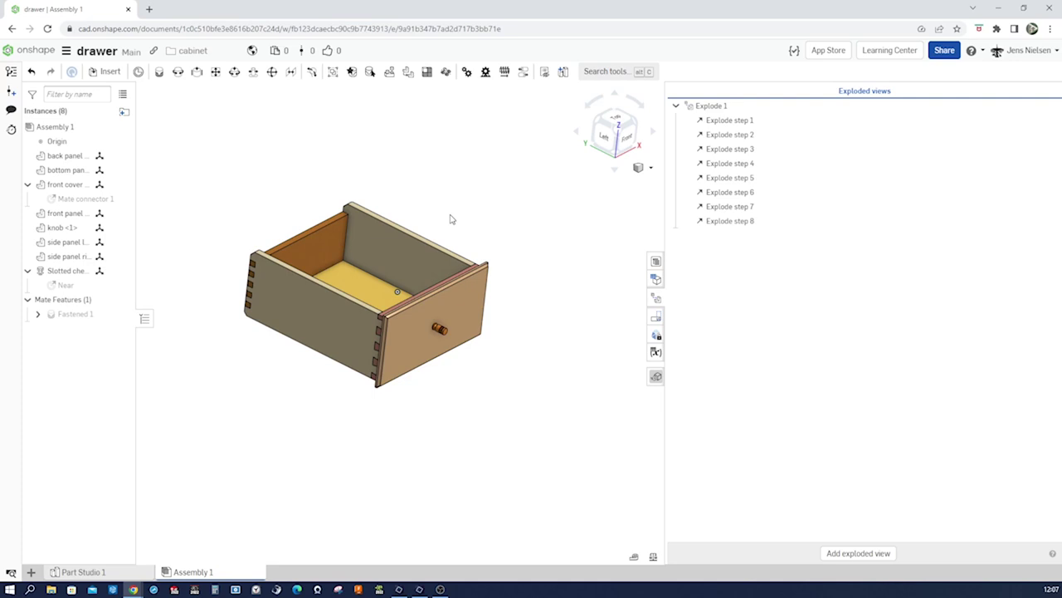
scroll(485, 213, up, 3)
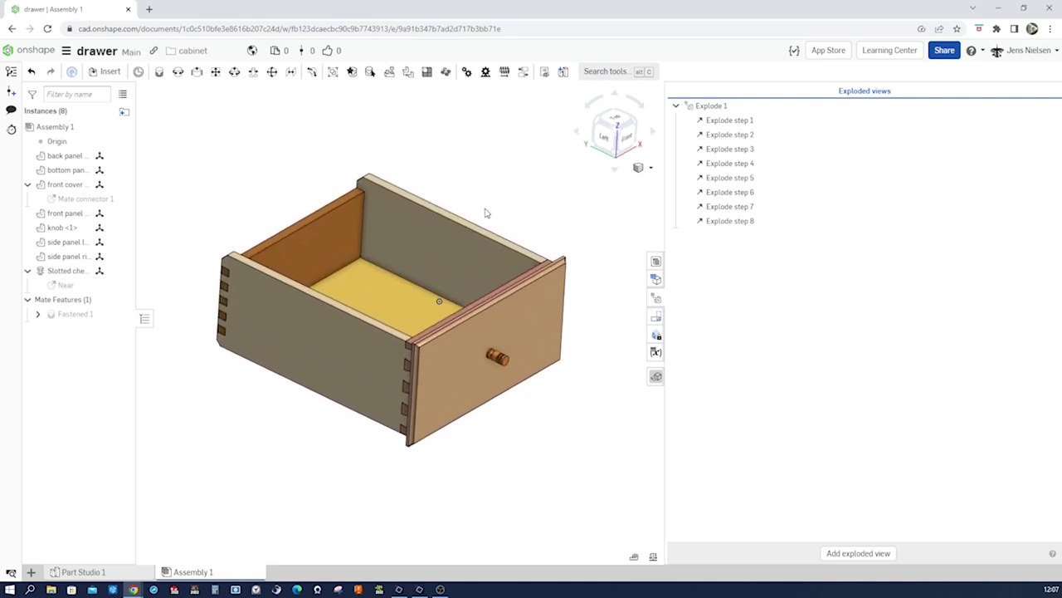
right_click(709, 108)
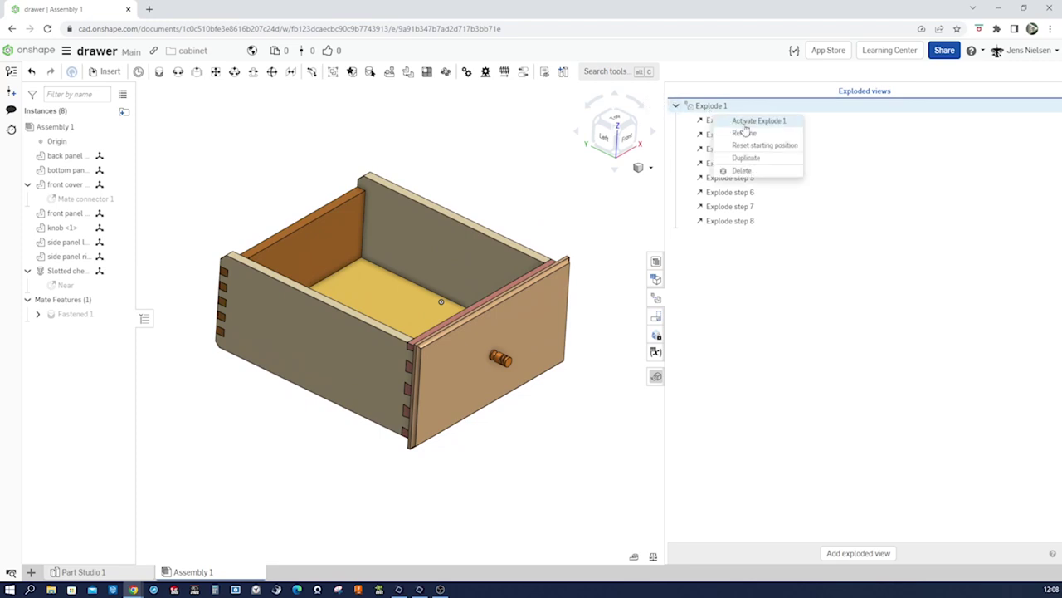
click(744, 124)
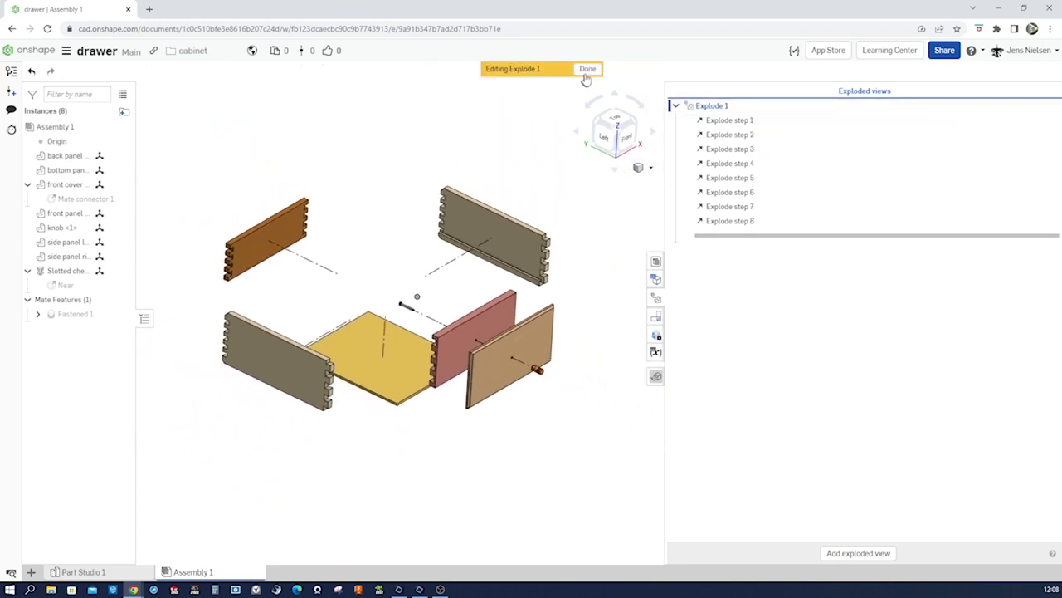
click(587, 71)
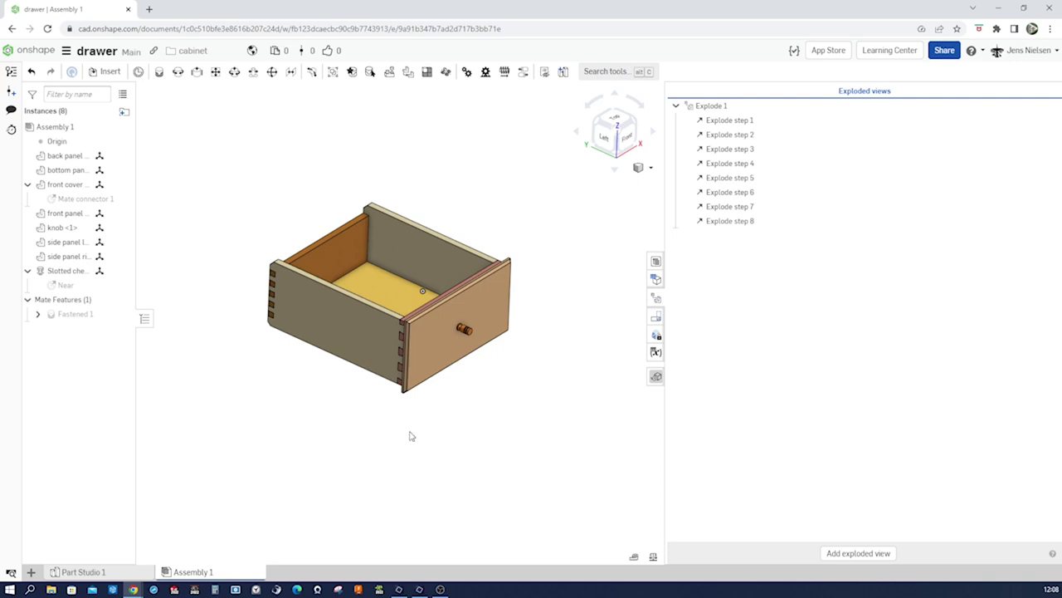
right_click(703, 108)
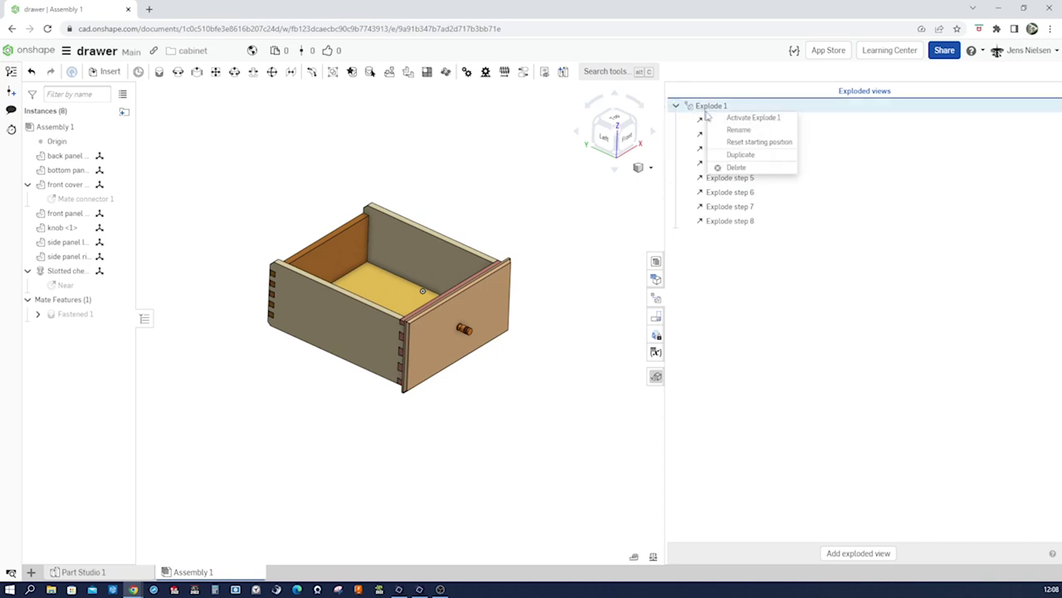
click(728, 118)
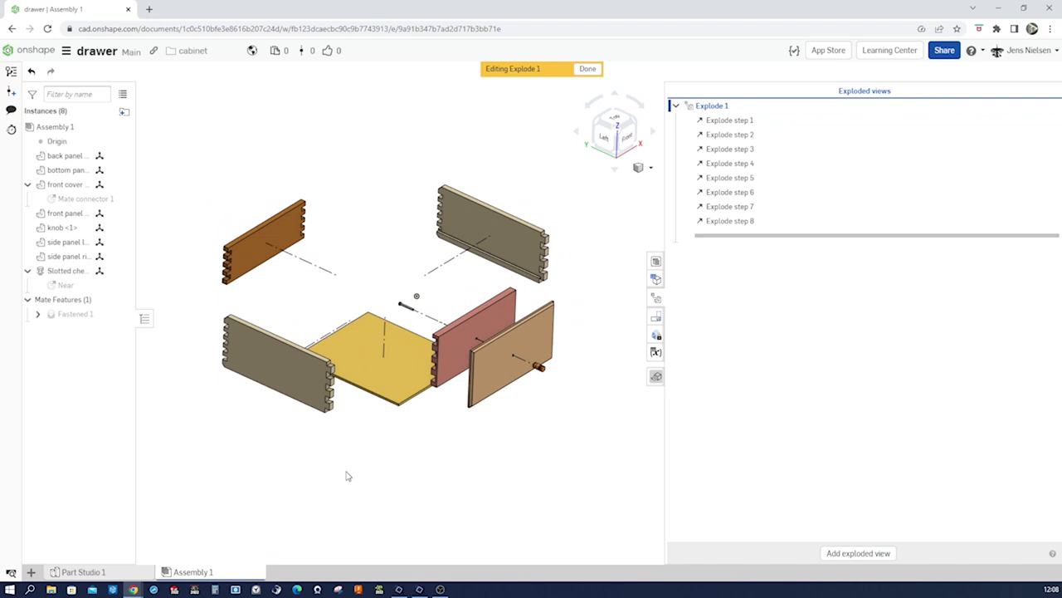
Create a new drawing from a custom A3 template that includes neither border nor titleblock.
click(31, 572)
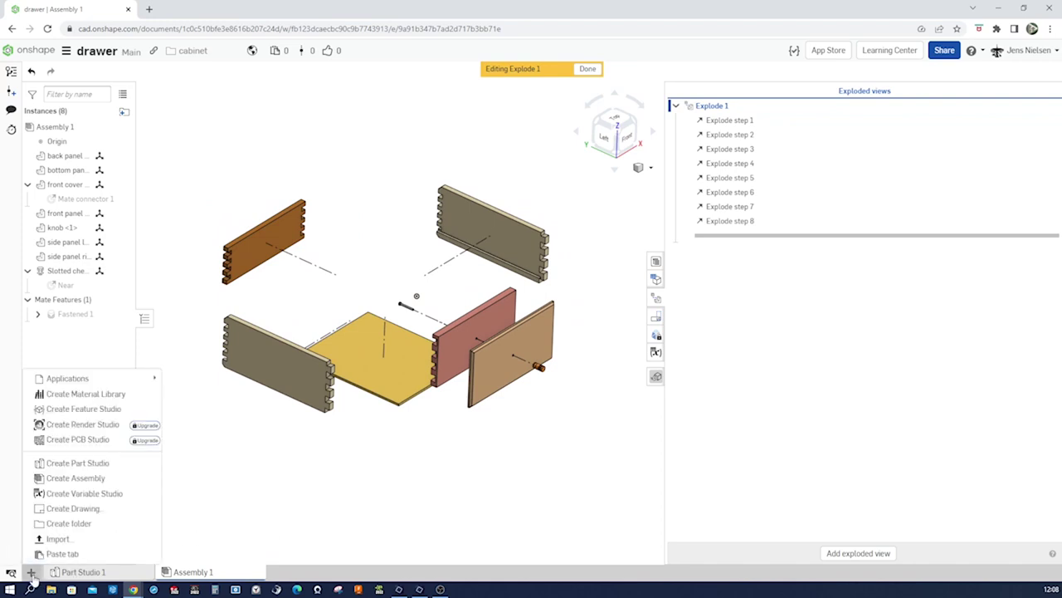
click(72, 509)
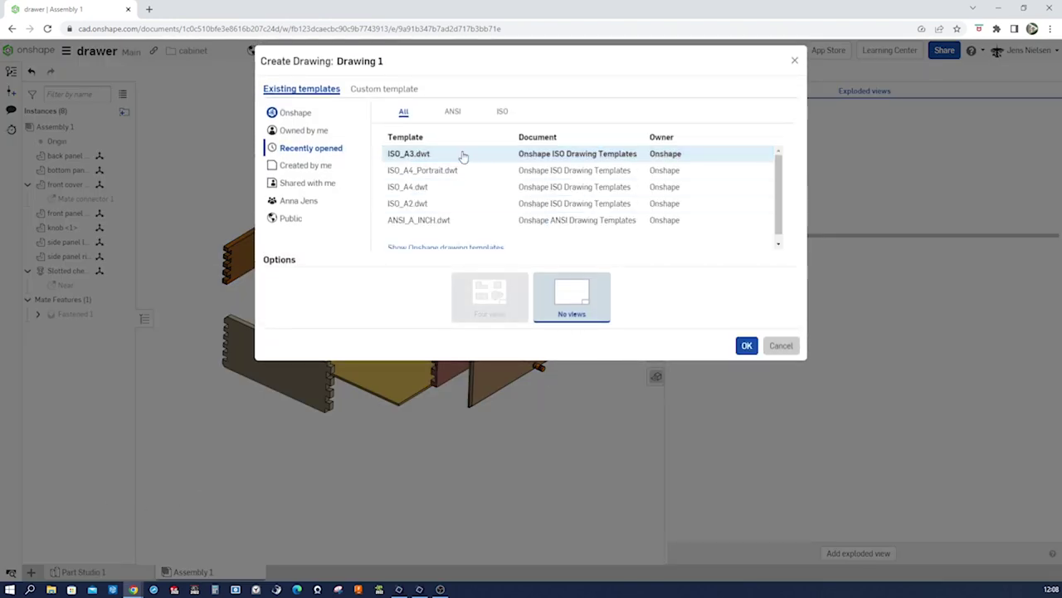
click(500, 115)
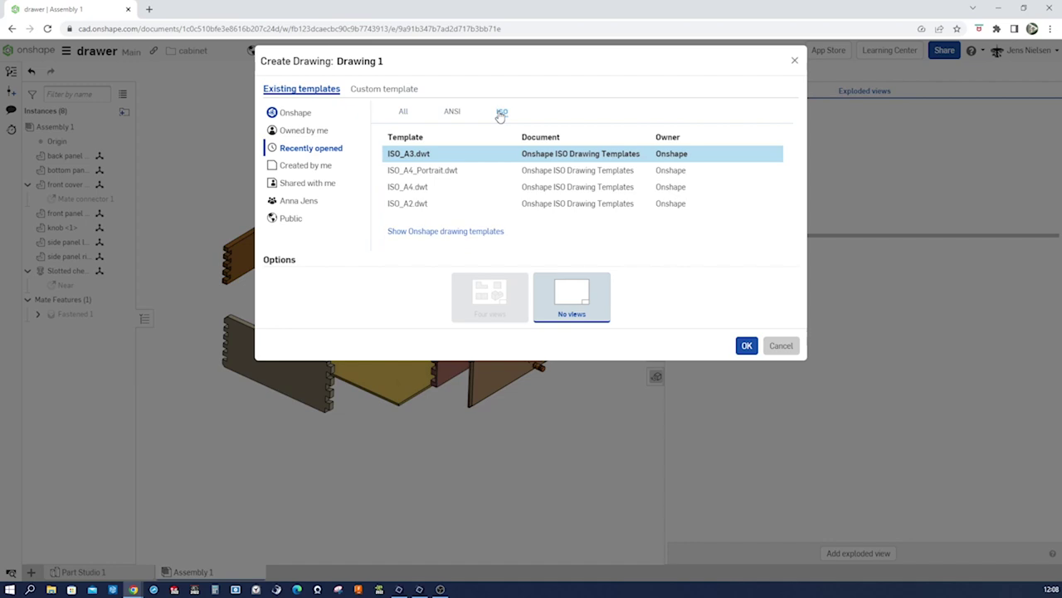
click(396, 90)
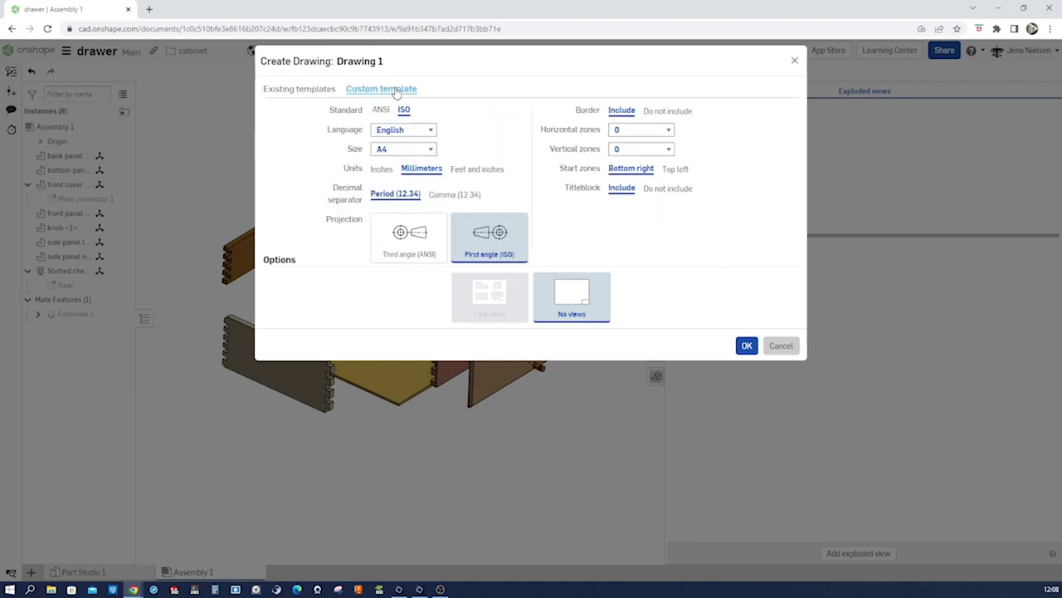
click(431, 150)
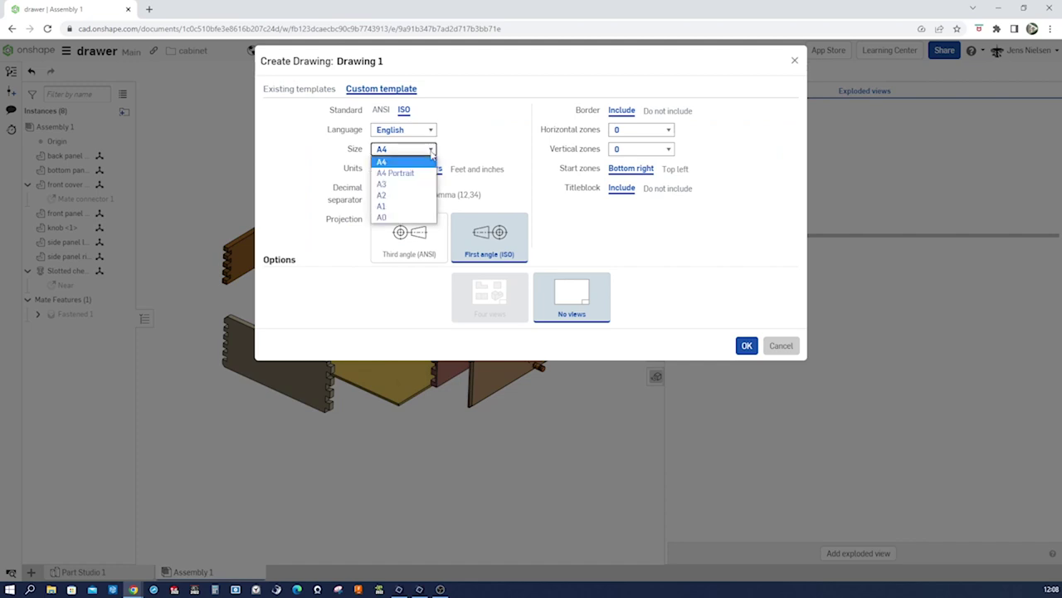
click(387, 184)
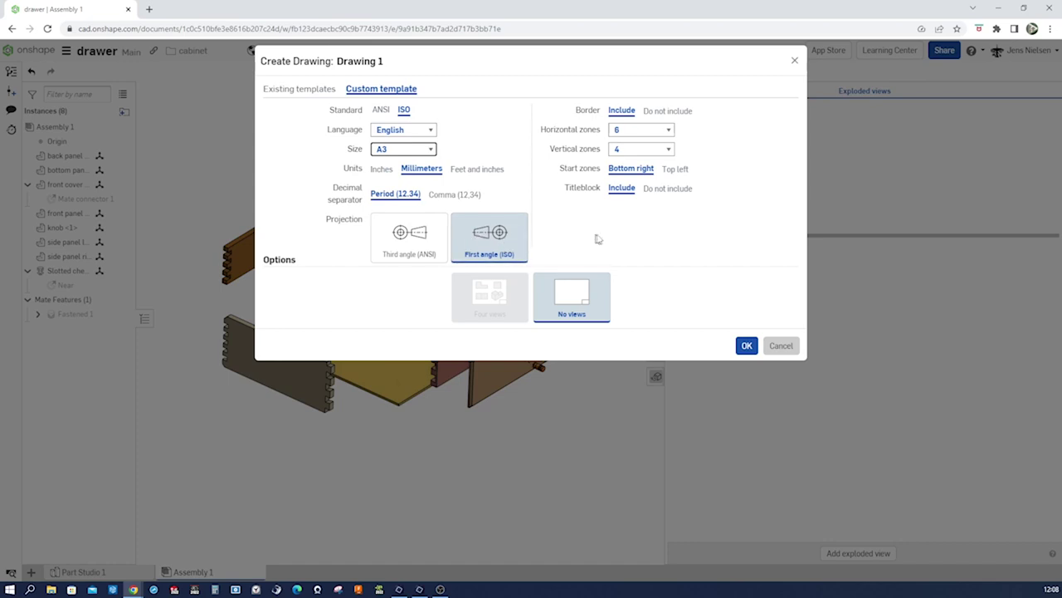
click(667, 113)
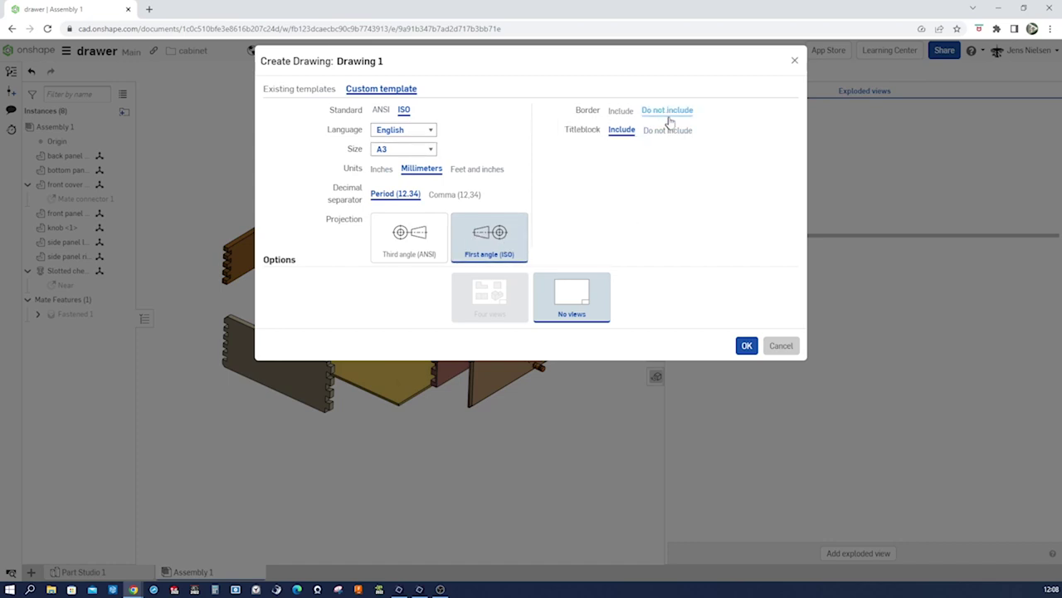
click(664, 133)
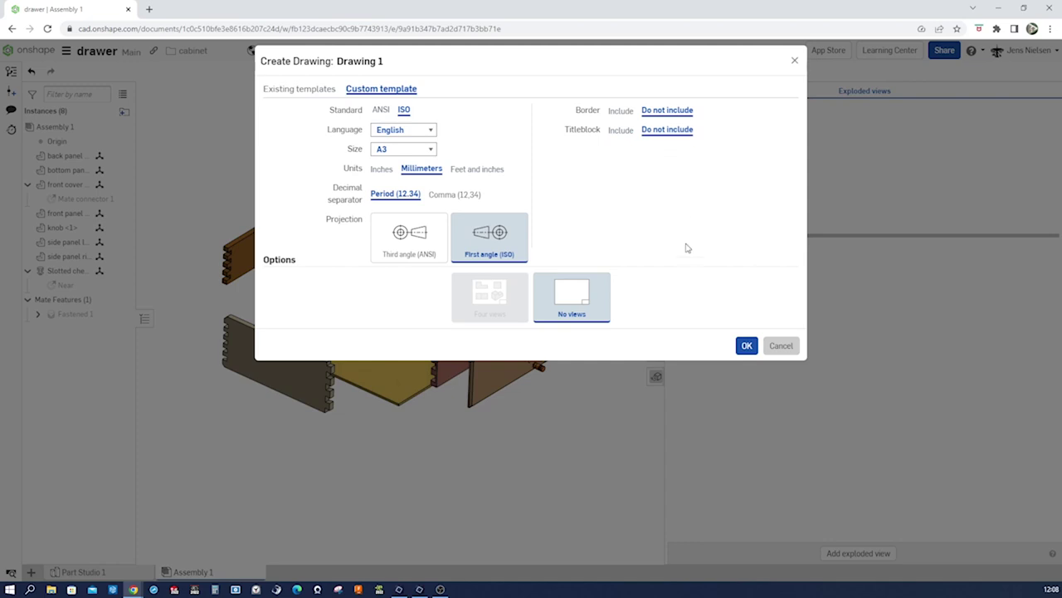
click(747, 347)
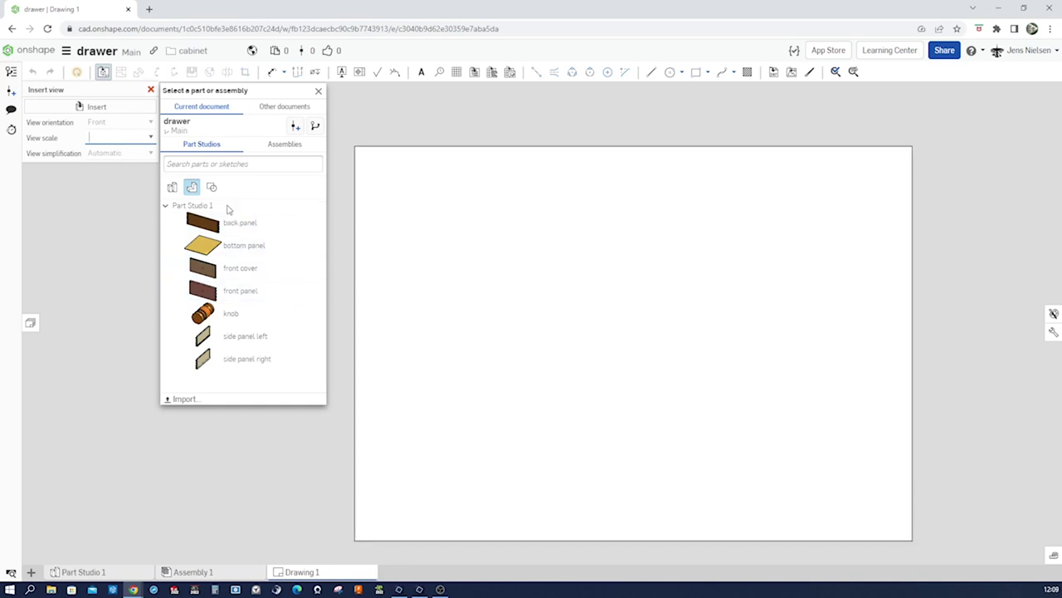
Insert an isometric view of Assembly 1 in its default position in the upper-left area of the sheet.
click(291, 146)
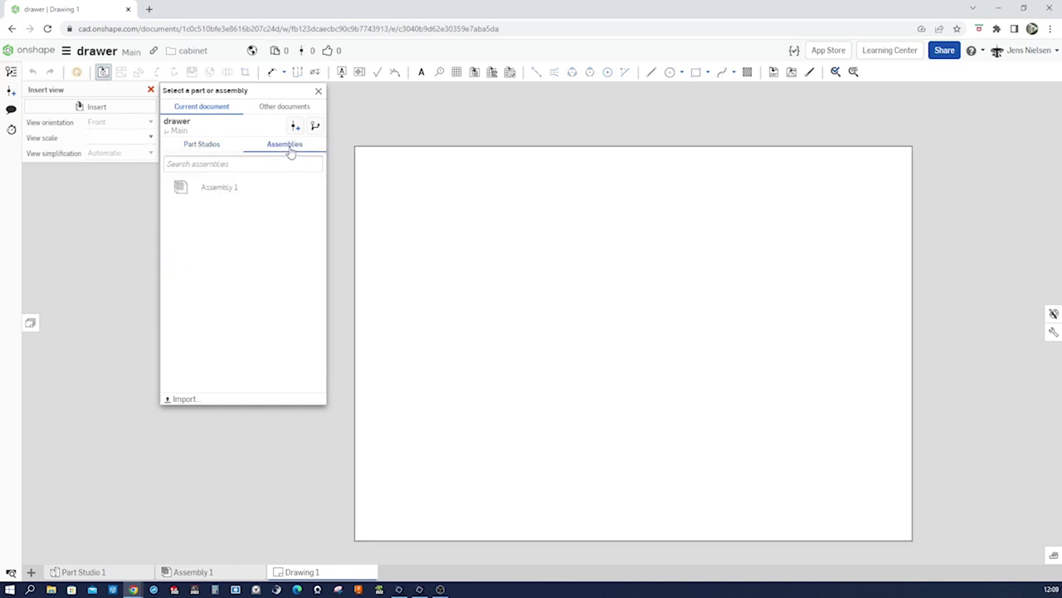
click(221, 188)
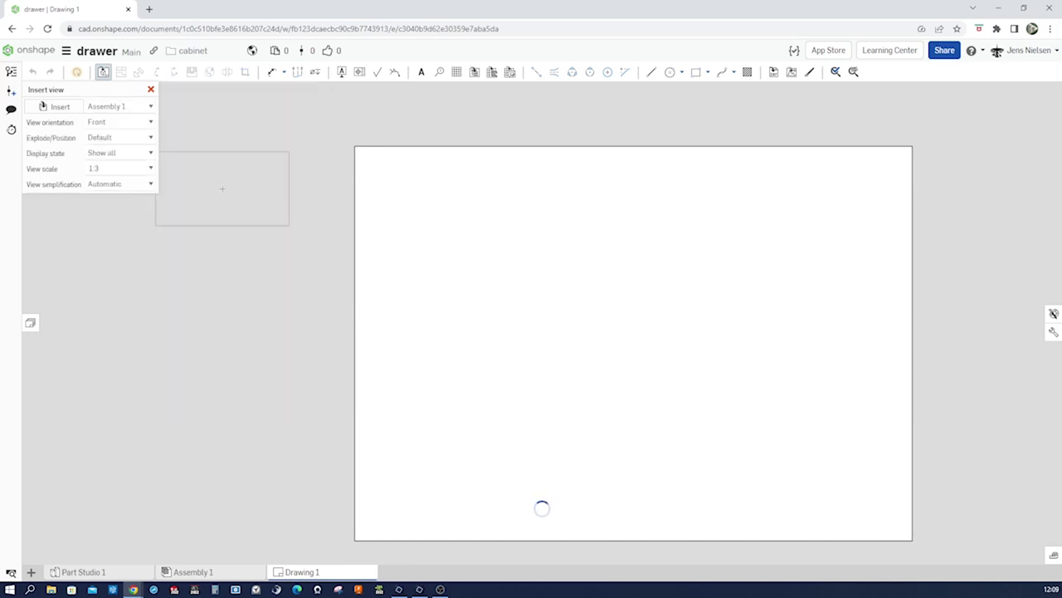
click(151, 122)
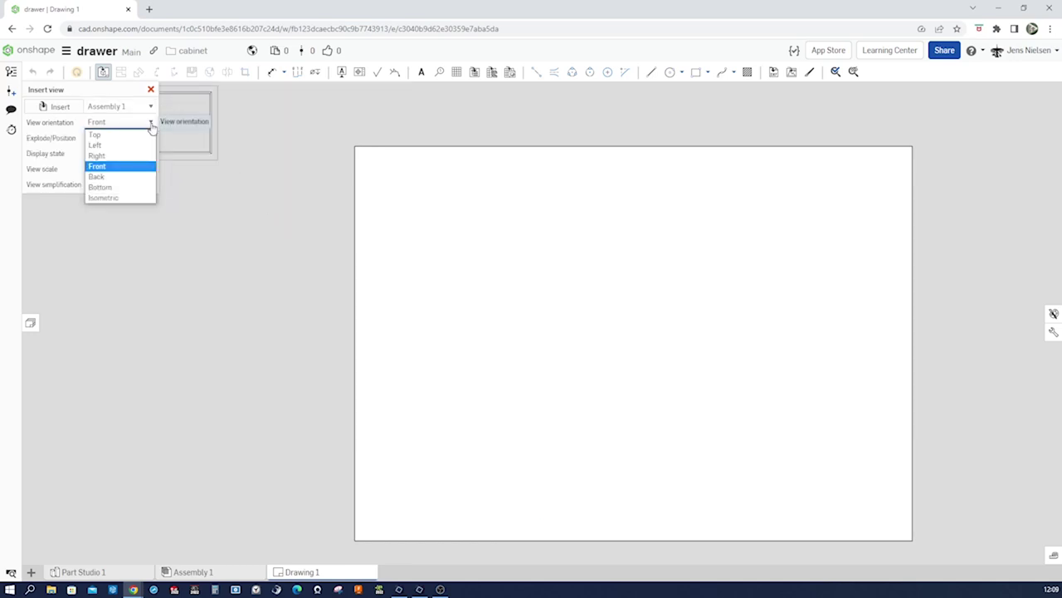
click(112, 198)
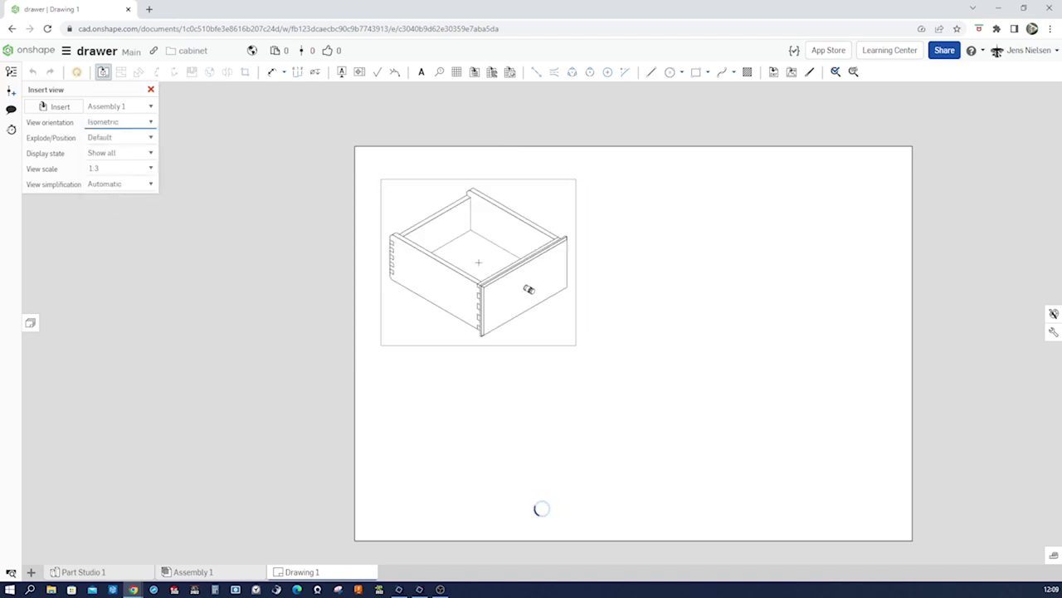
click(478, 262)
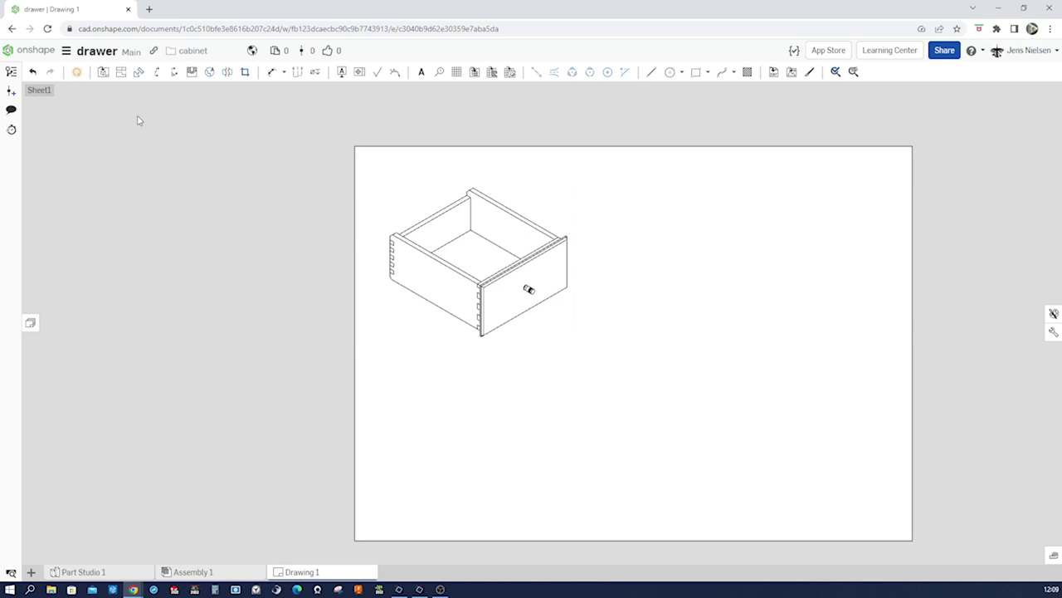
Insert a second isometric view of Assembly 1 using Explode 1, placed in the lower-right area of the sheet.
click(103, 73)
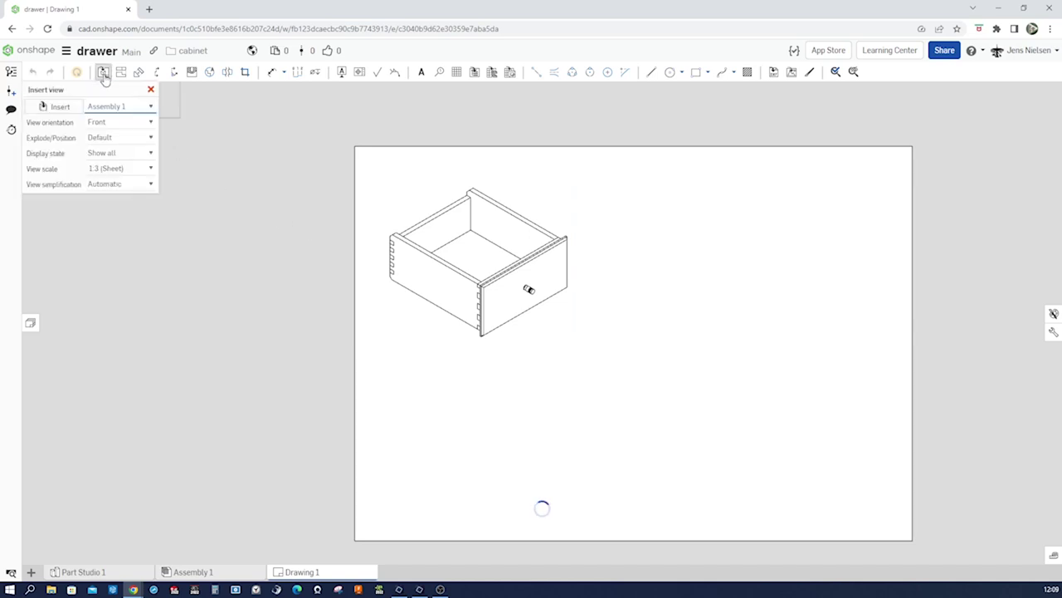
click(150, 122)
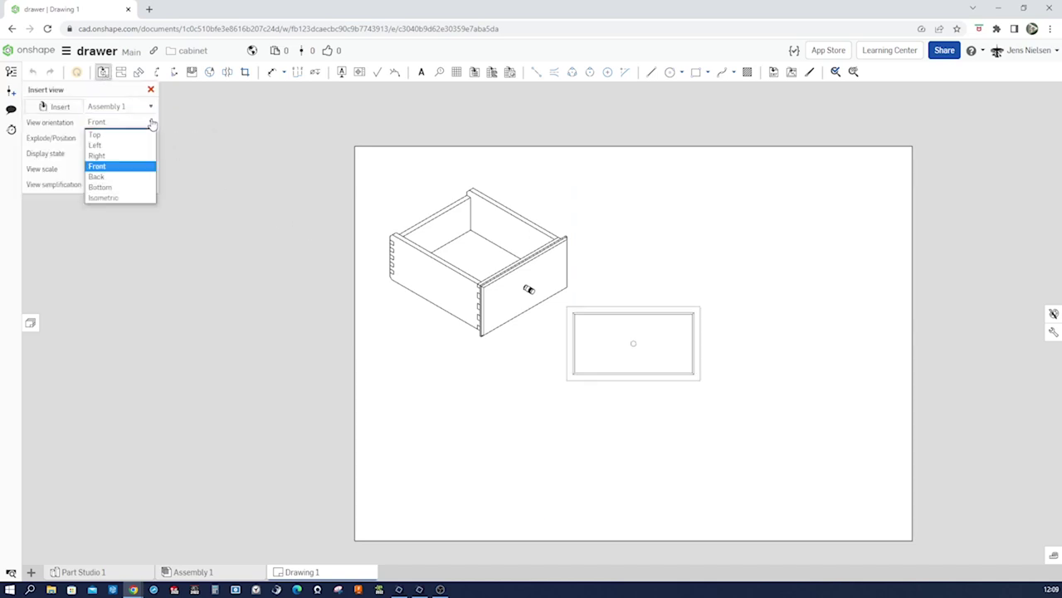
click(125, 196)
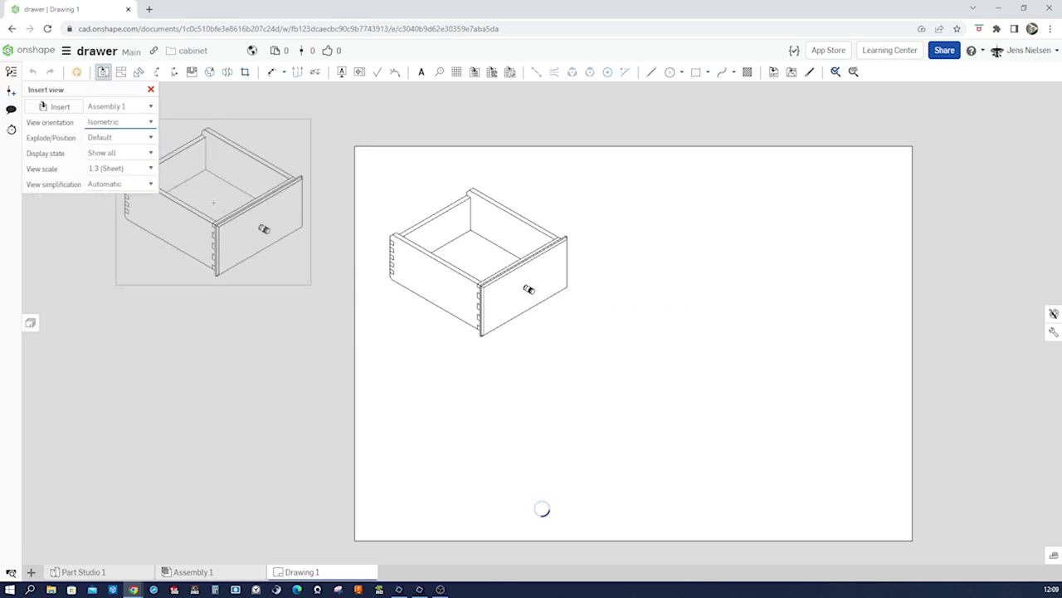
click(149, 140)
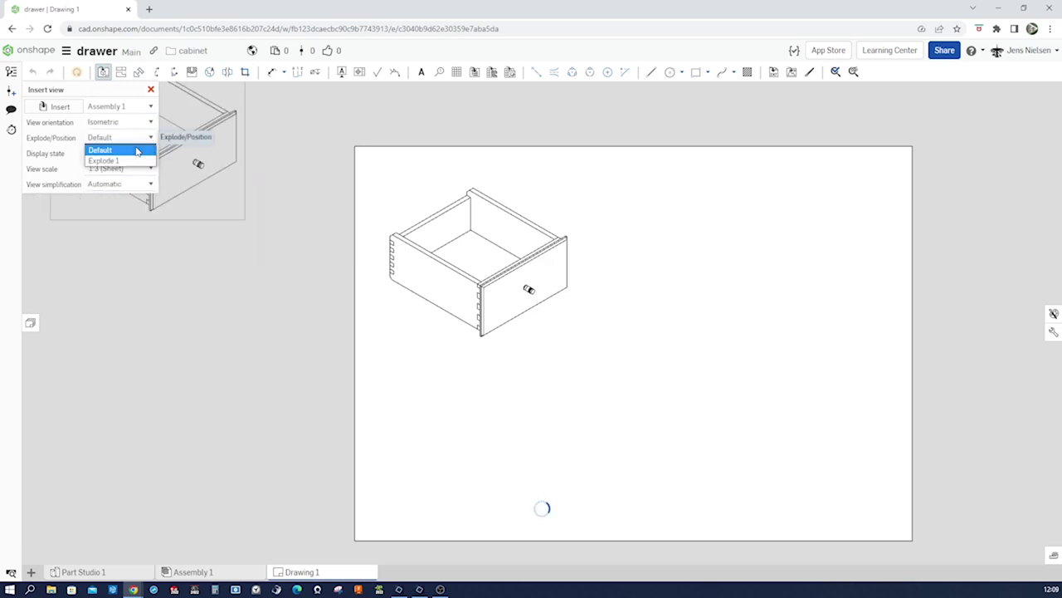
click(117, 160)
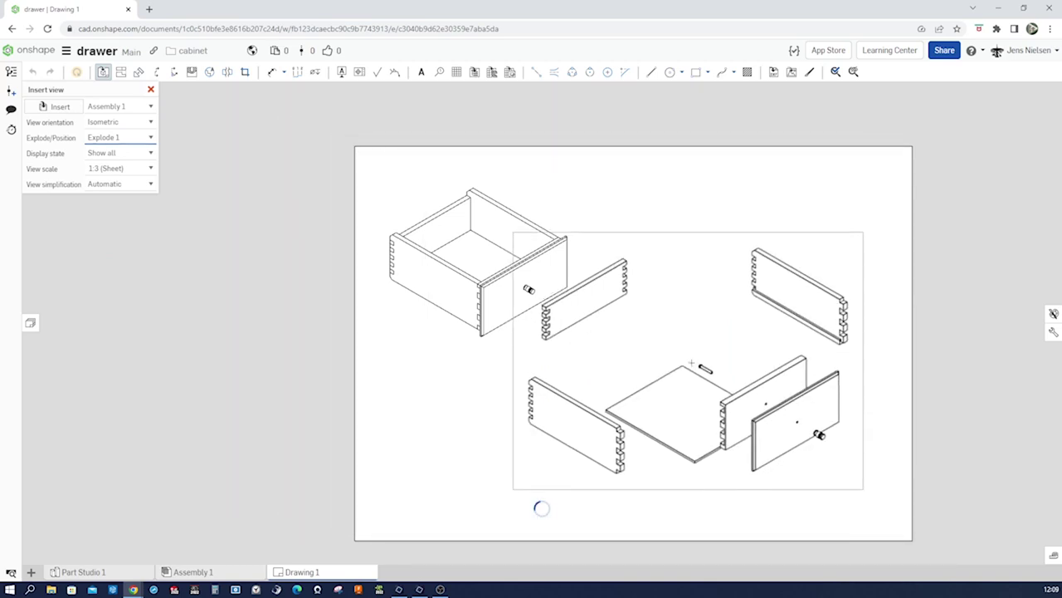
click(541, 505)
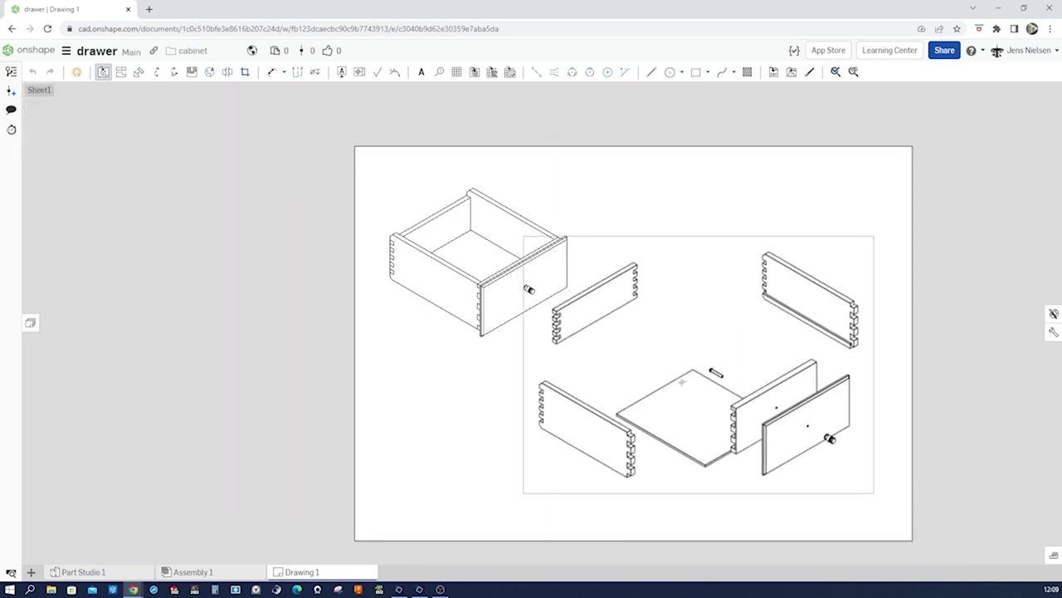
scroll(398, 380, up, 1)
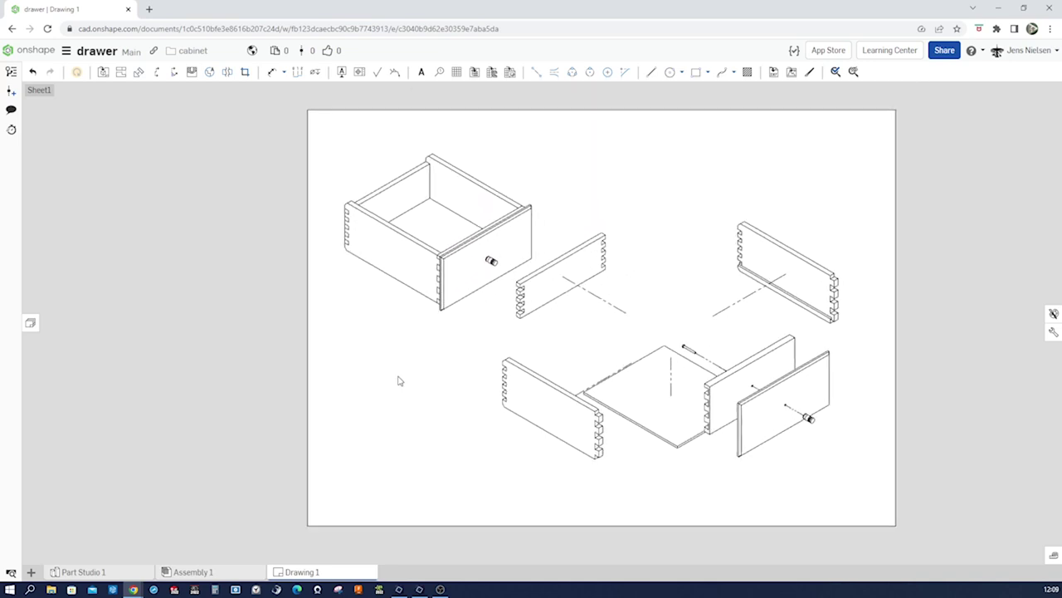